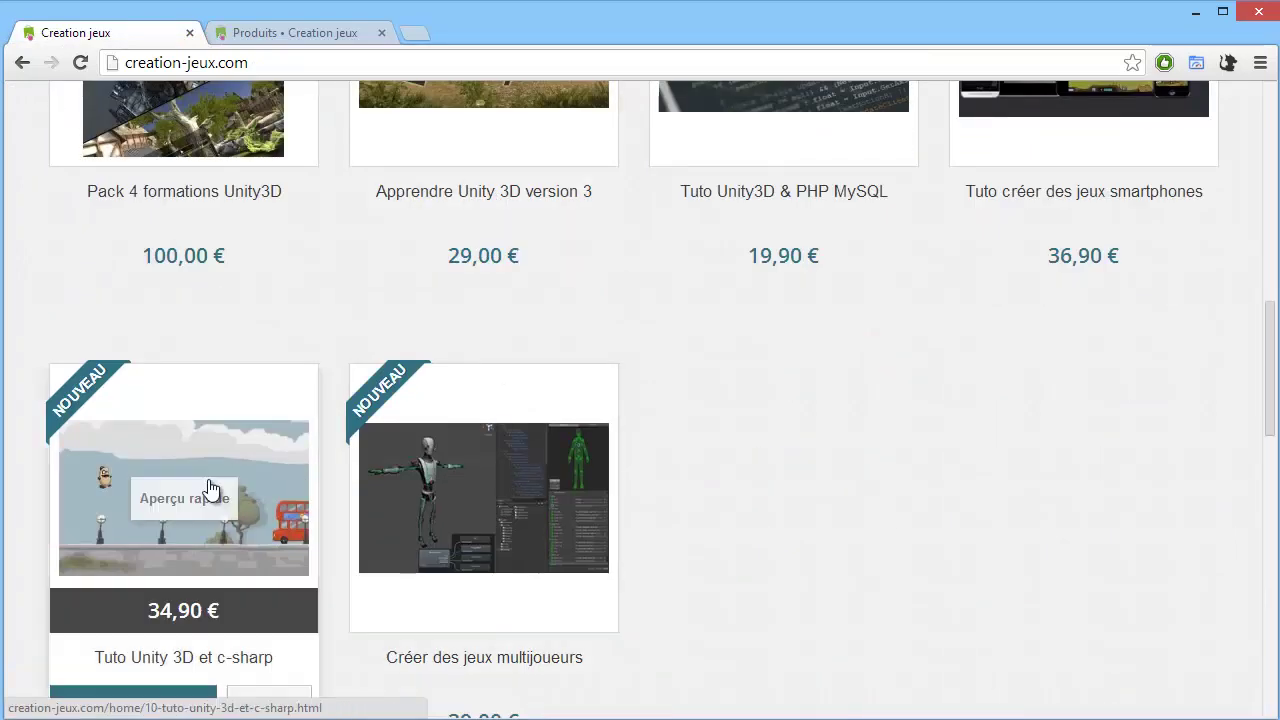
# Browse the storefront's Produits Phares and Meilleures Ventes product listings.
pyautogui.scroll(1, 808, 449)
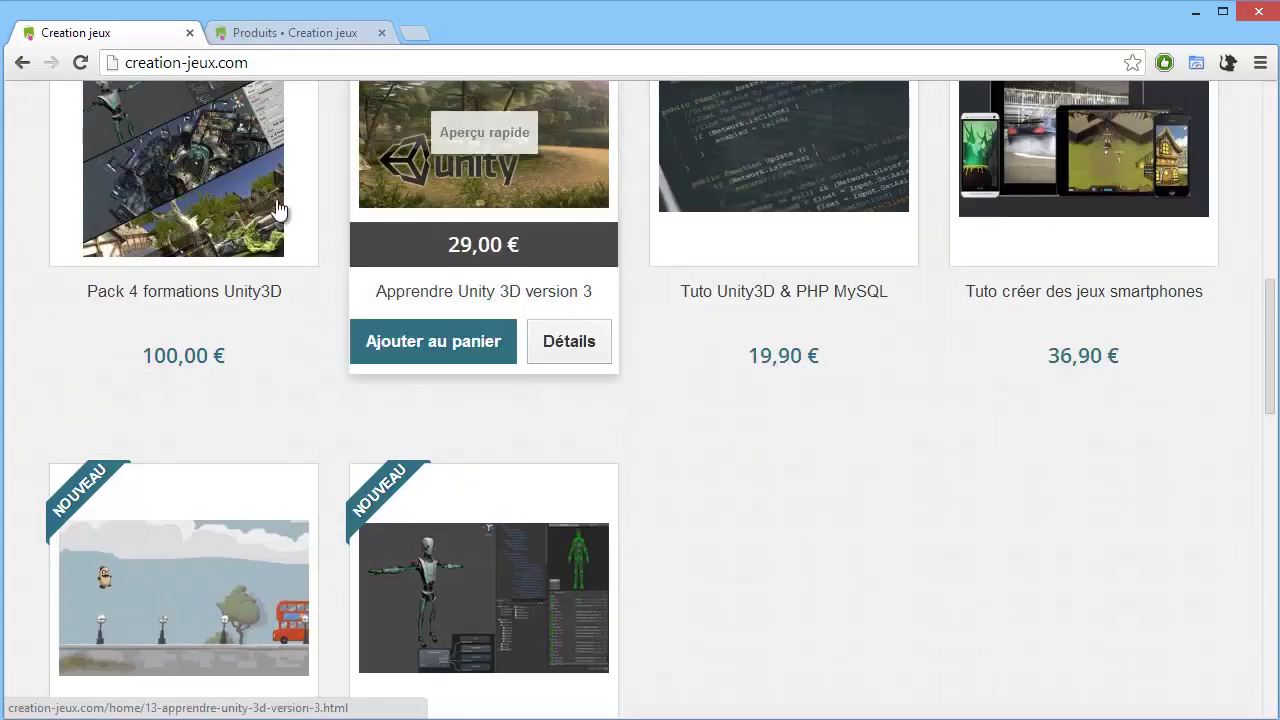
pyautogui.scroll(2, 225, 228)
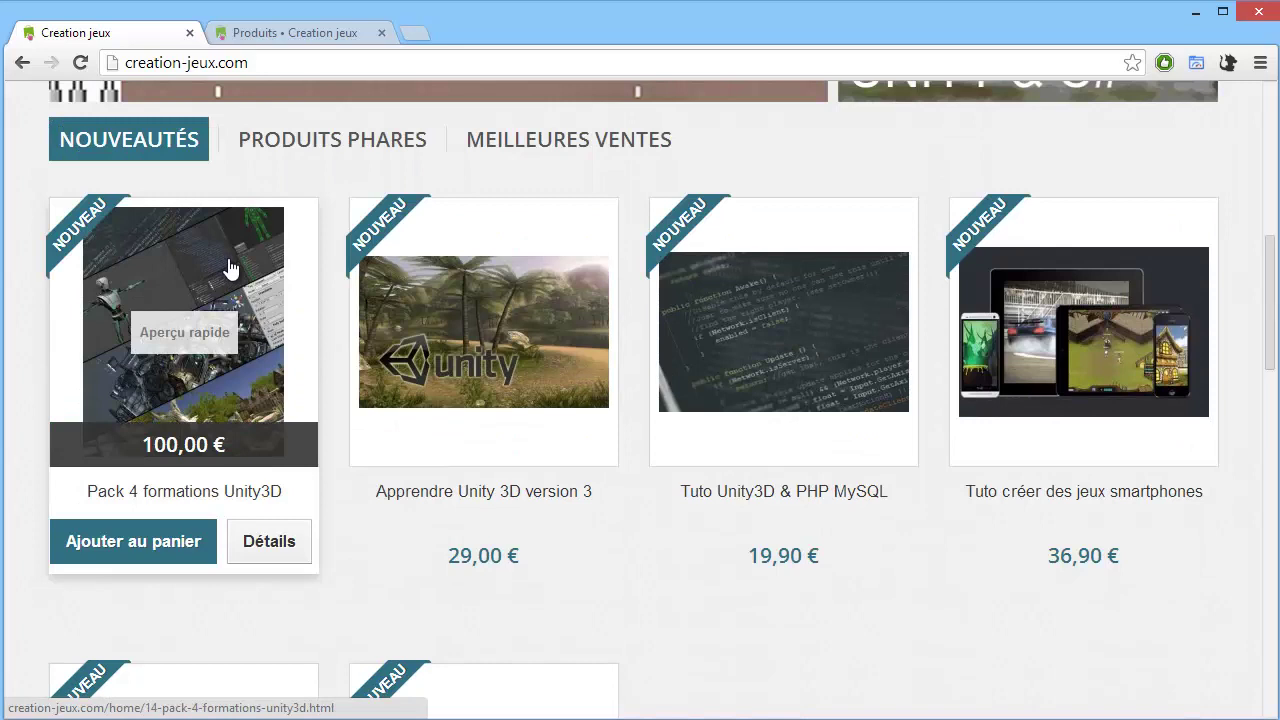
pyautogui.scroll(-5, 229, 268)
pyautogui.scroll(7, 640, 454)
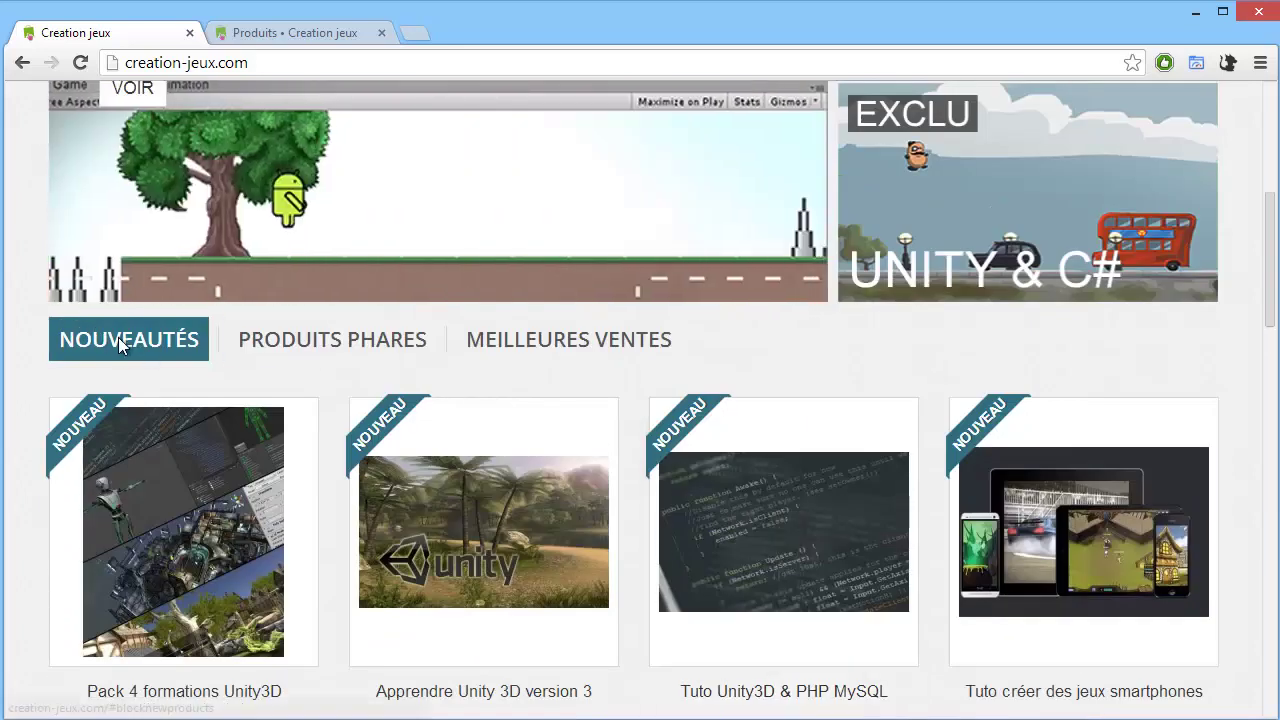
pyautogui.click(288, 340)
pyautogui.scroll(-3, 378, 365)
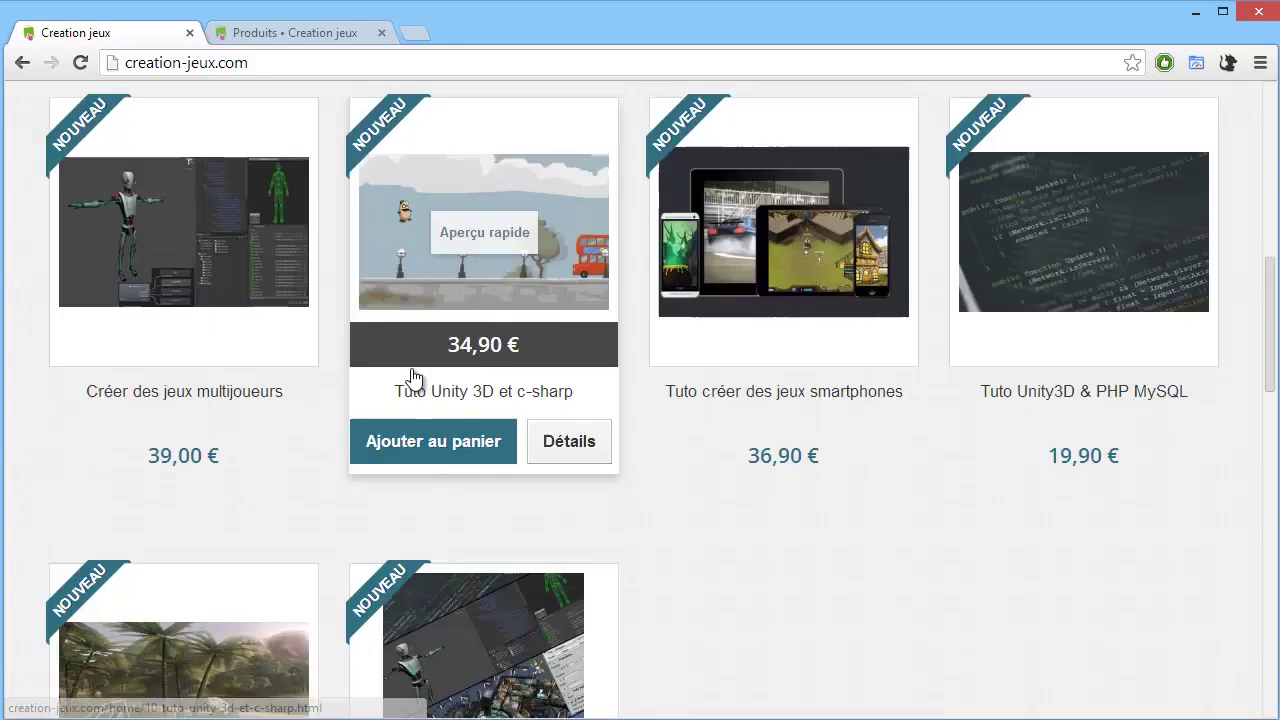
pyautogui.scroll(1, 415, 377)
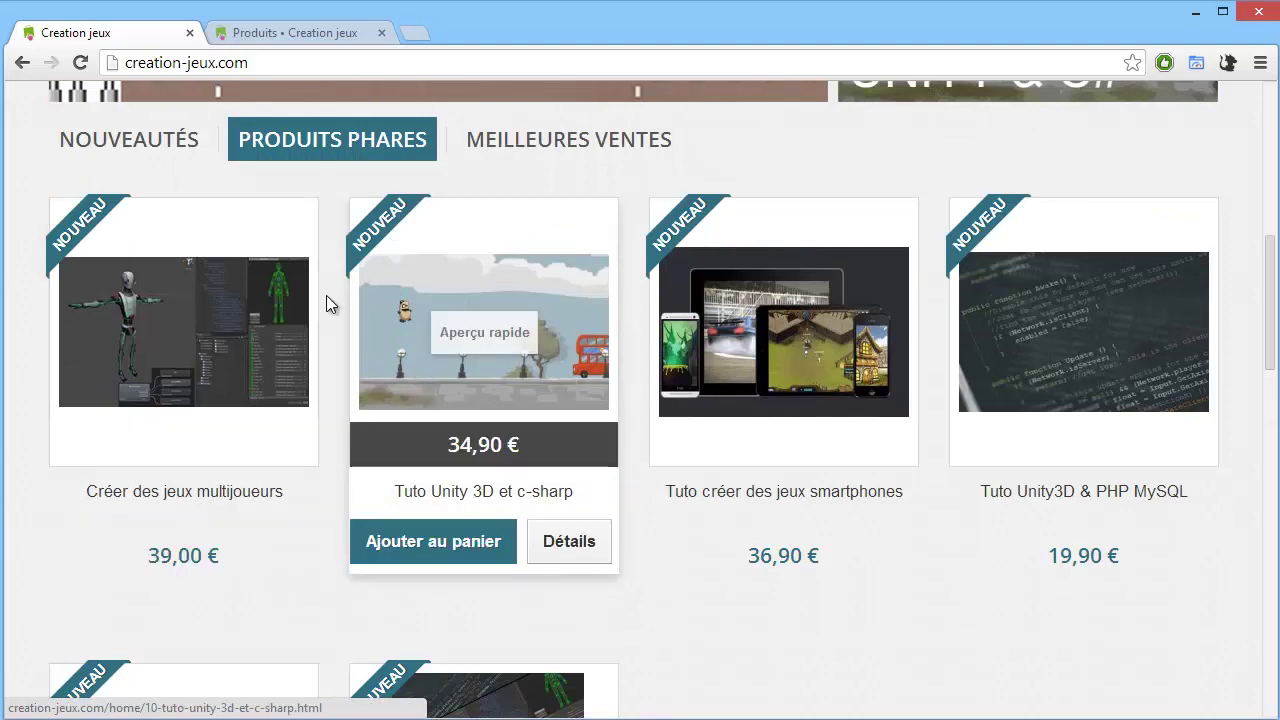
pyautogui.click(604, 145)
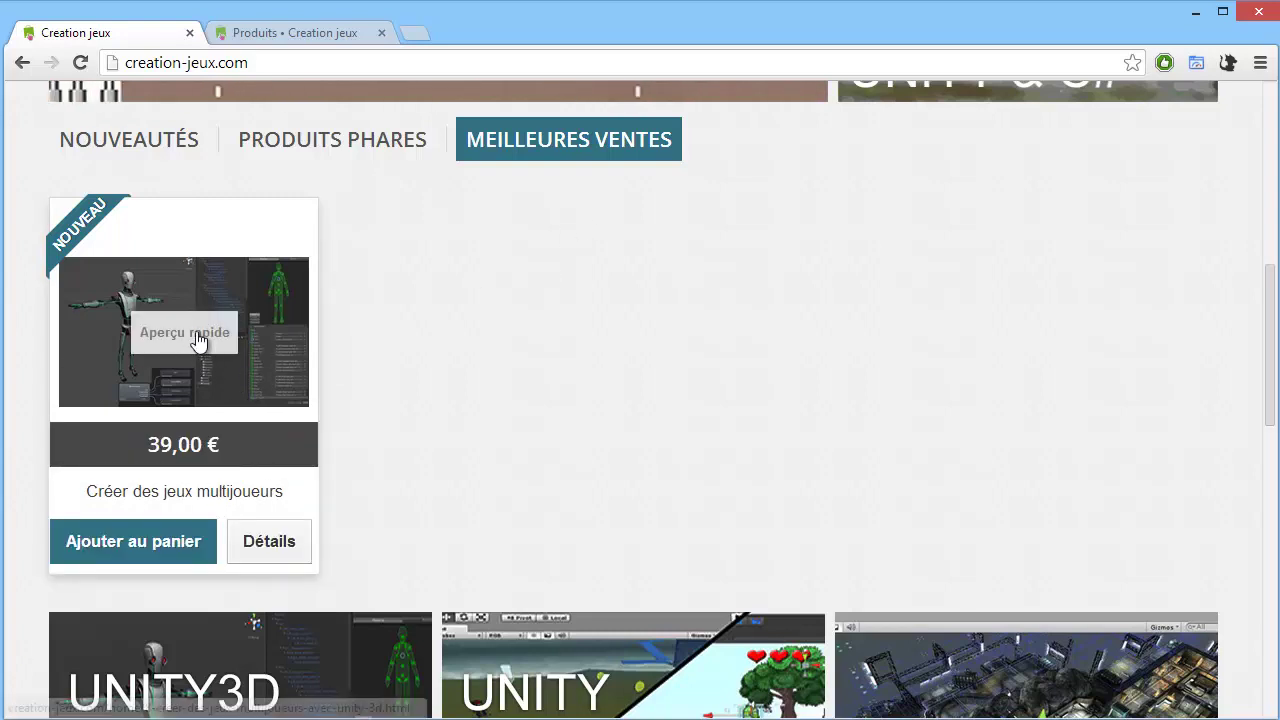
# Return to the Nouveautés listing and look through the new products.
pyautogui.click(155, 150)
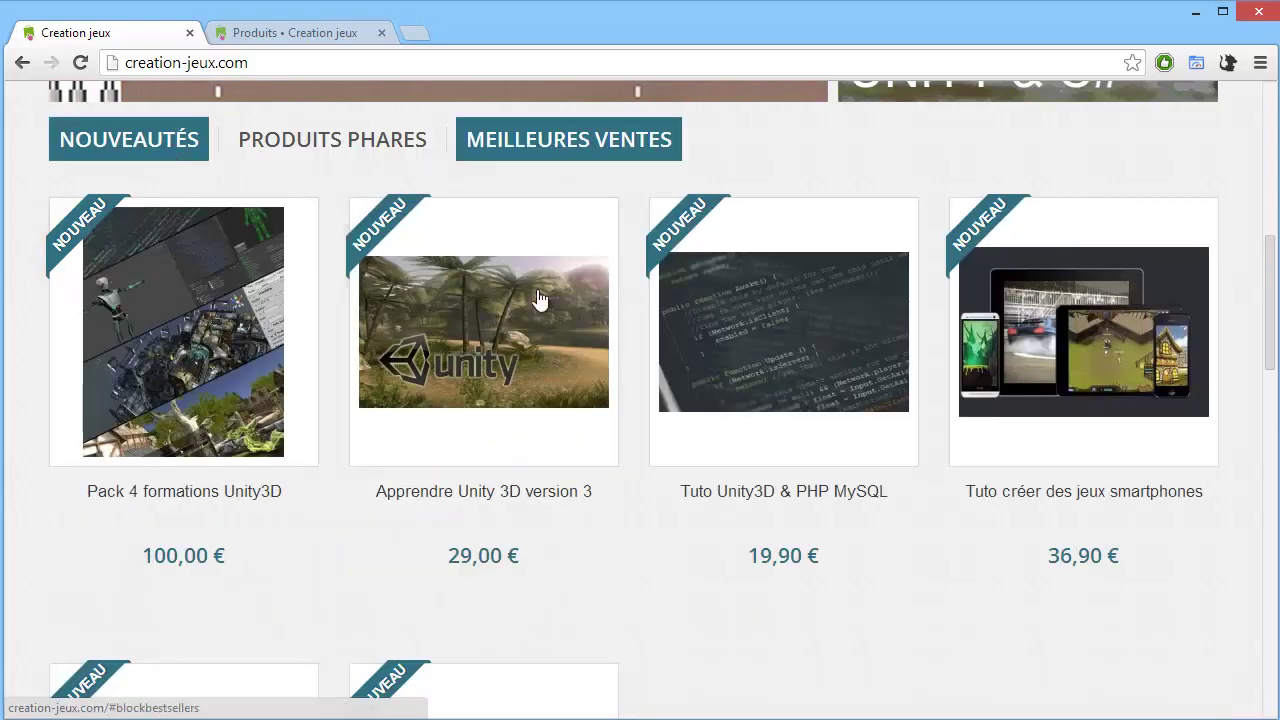
pyautogui.scroll(-2, 543, 300)
pyautogui.scroll(4, 548, 350)
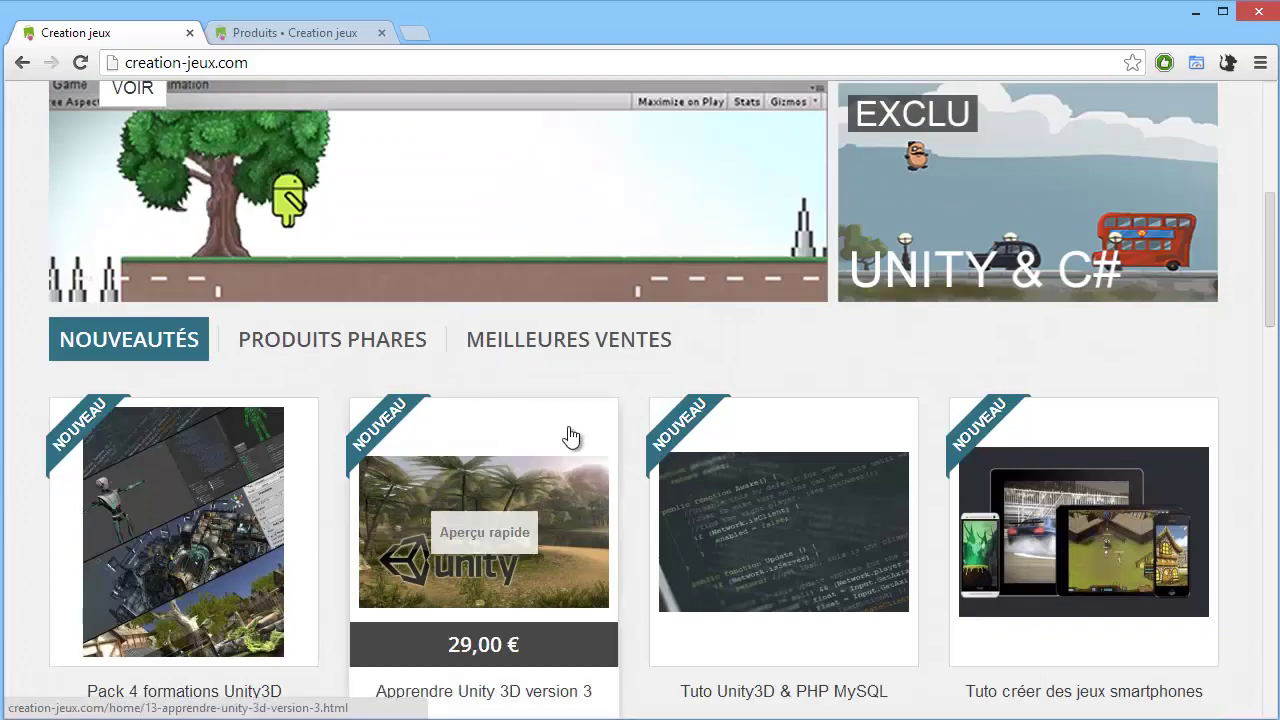
pyautogui.scroll(-3, 700, 430)
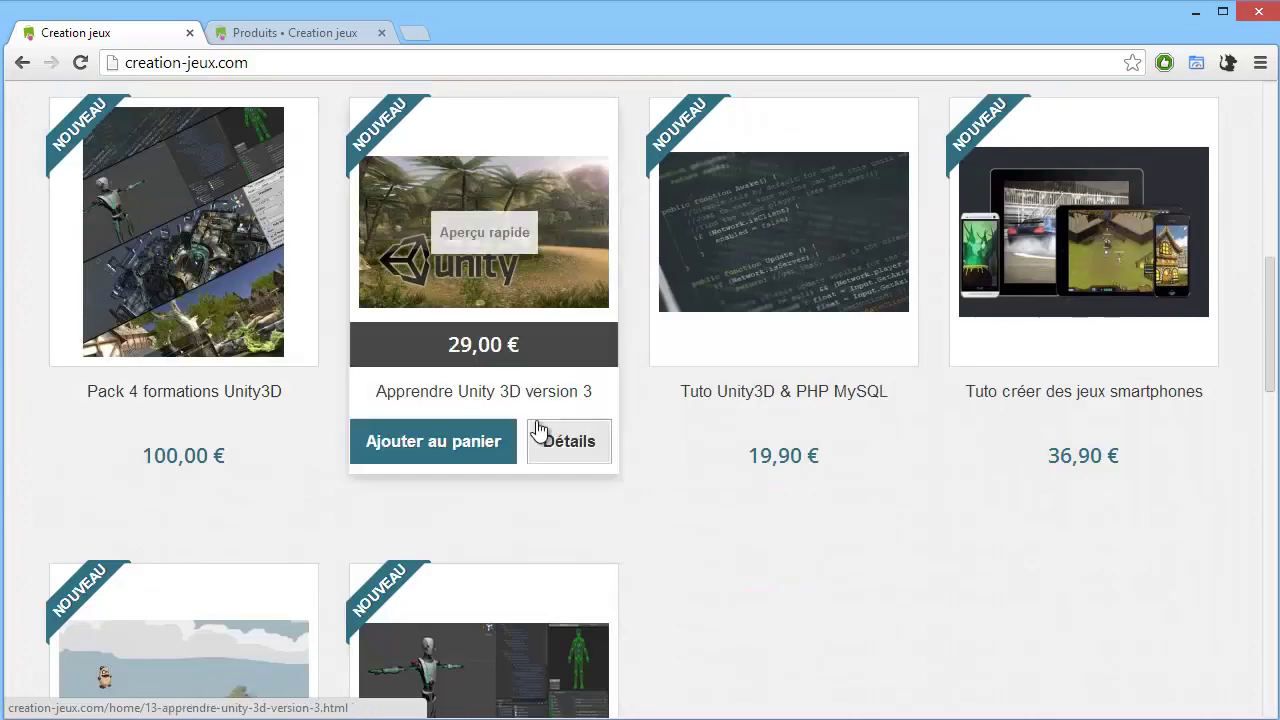
pyautogui.scroll(1, 763, 300)
pyautogui.scroll(-4, 652, 470)
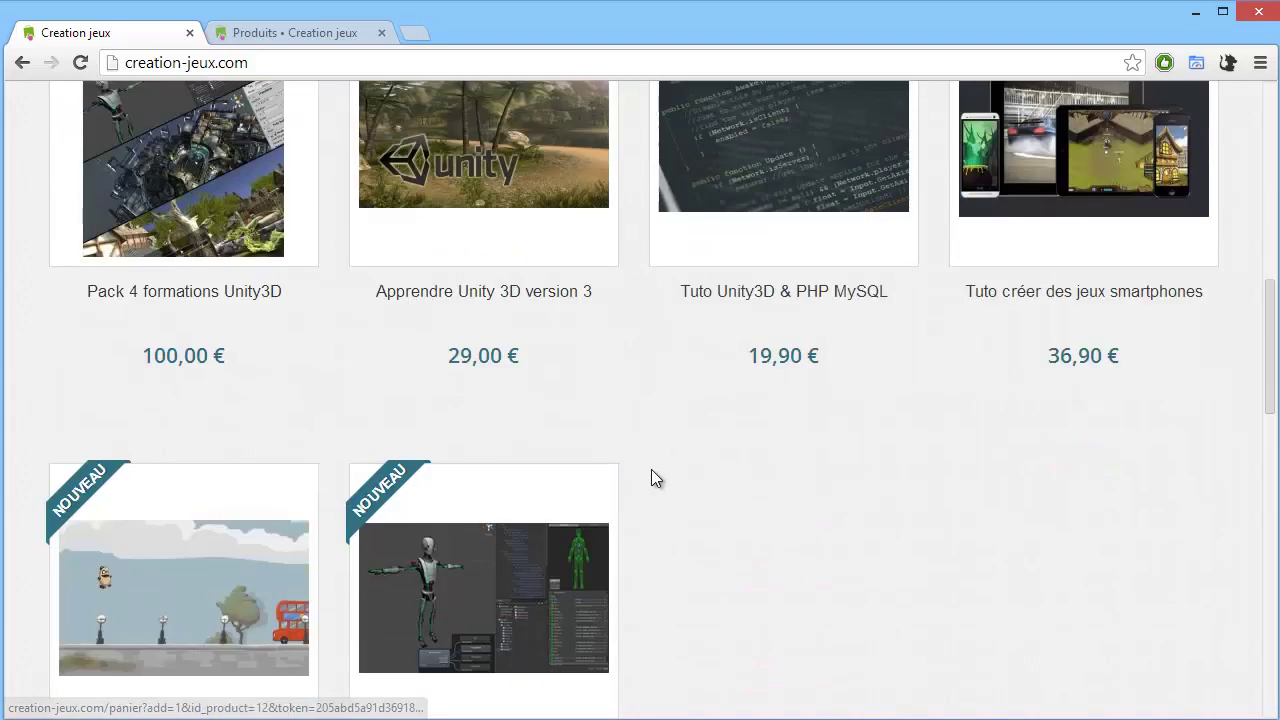
pyautogui.scroll(3, 530, 360)
pyautogui.scroll(-6, 541, 428)
pyautogui.scroll(-3, 540, 430)
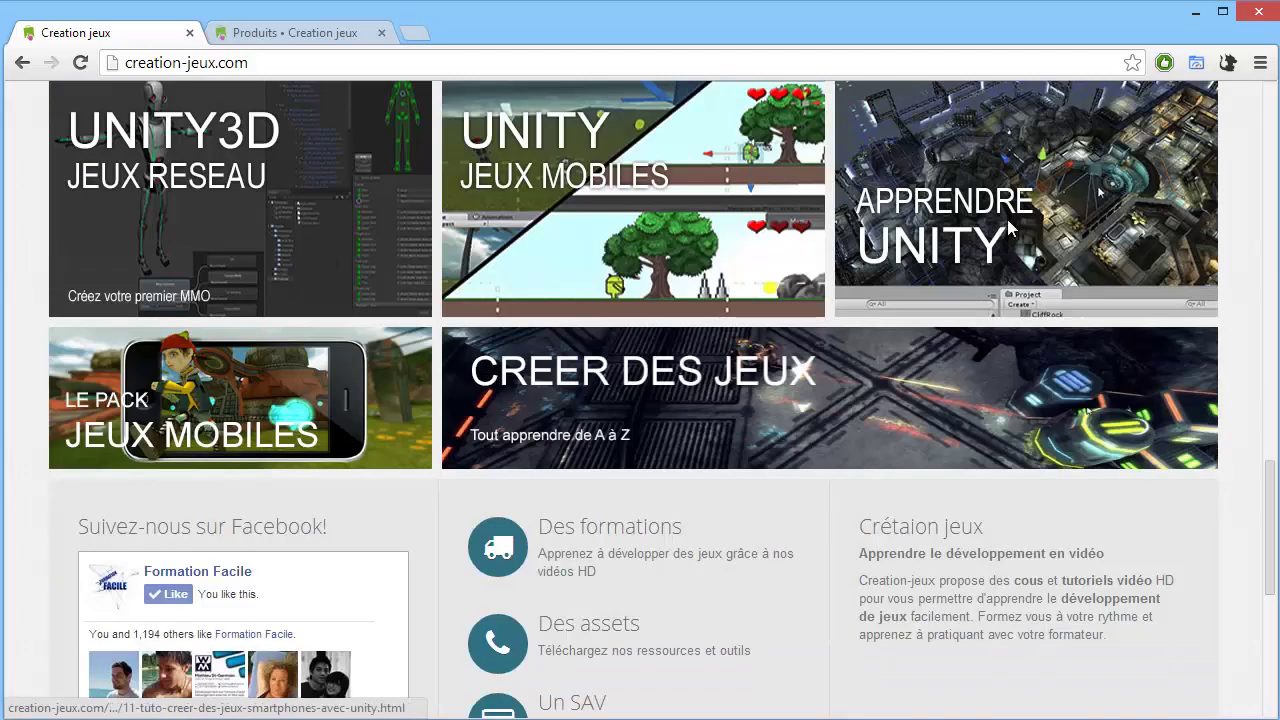
pyautogui.scroll(-1, 667, 445)
pyautogui.scroll(8, 684, 440)
pyautogui.scroll(9, 684, 445)
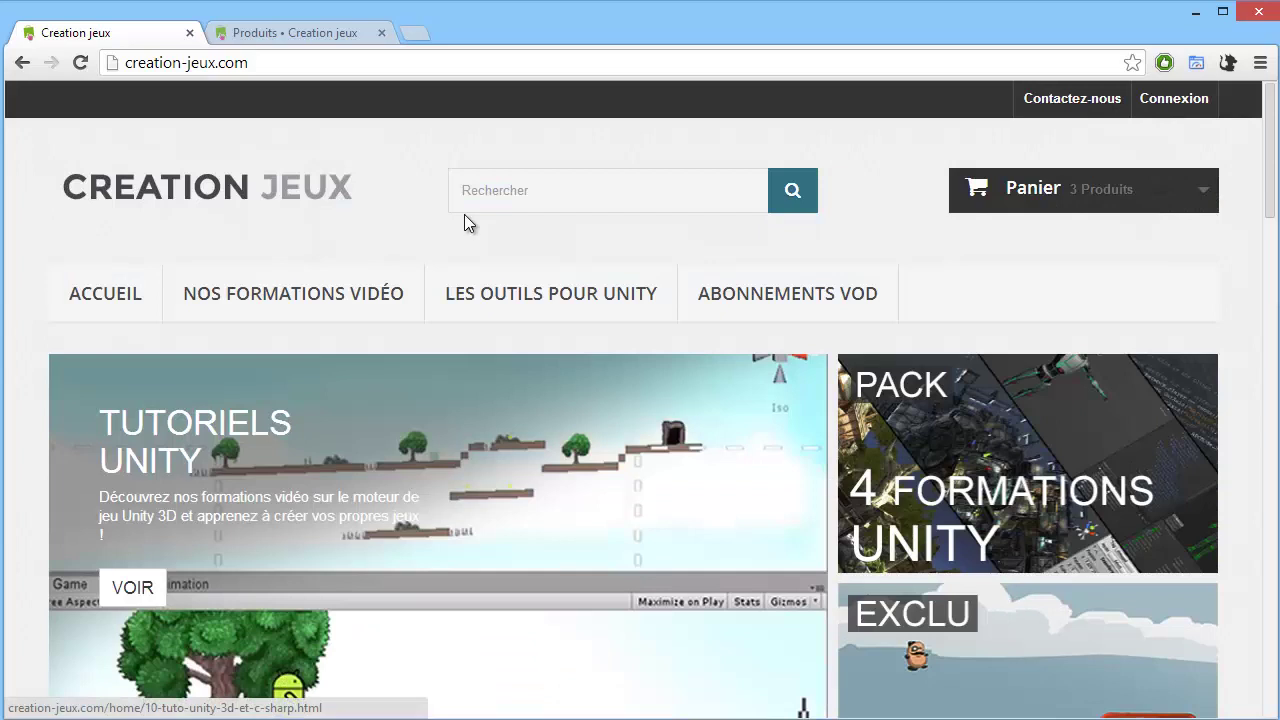
pyautogui.scroll(-5, 463, 337)
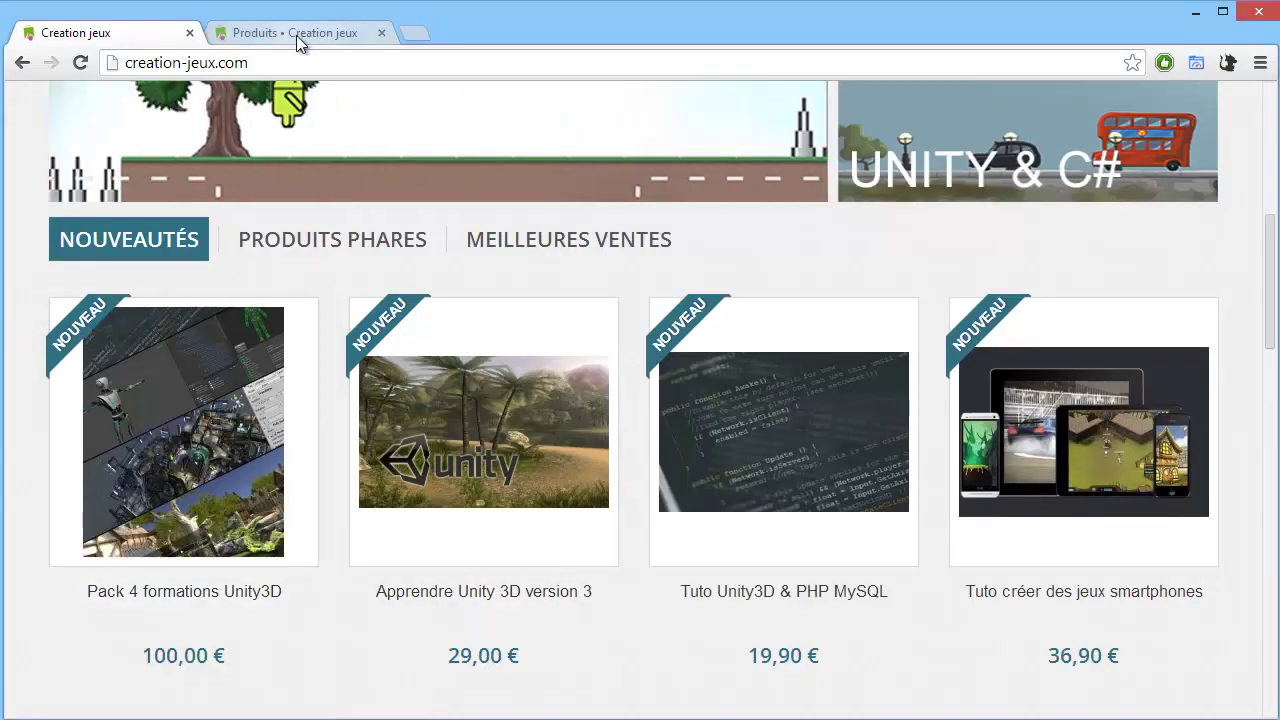
# Review the four bundled courses in Pack 4 formations Unity3D's back-office Pack tab, then return to the storefront.
pyautogui.click(296, 35)
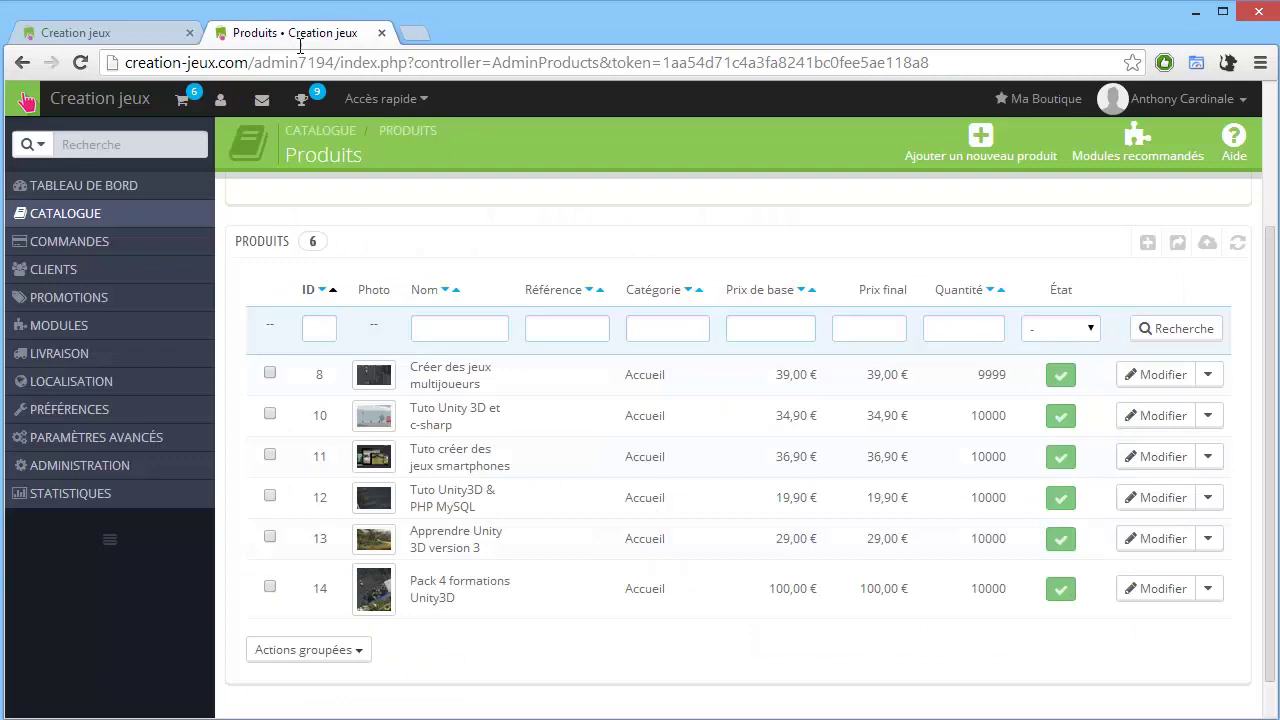
pyautogui.click(537, 593)
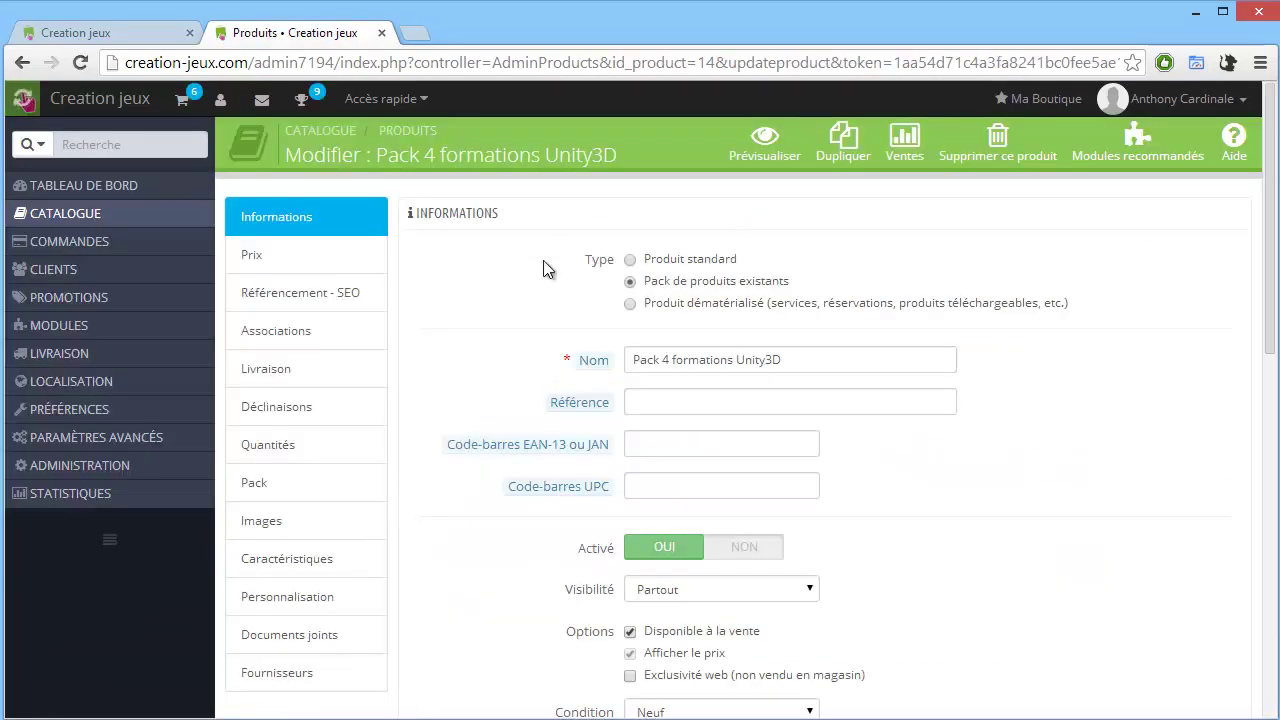
pyautogui.moveTo(584, 262); pyautogui.dragTo(790, 283)
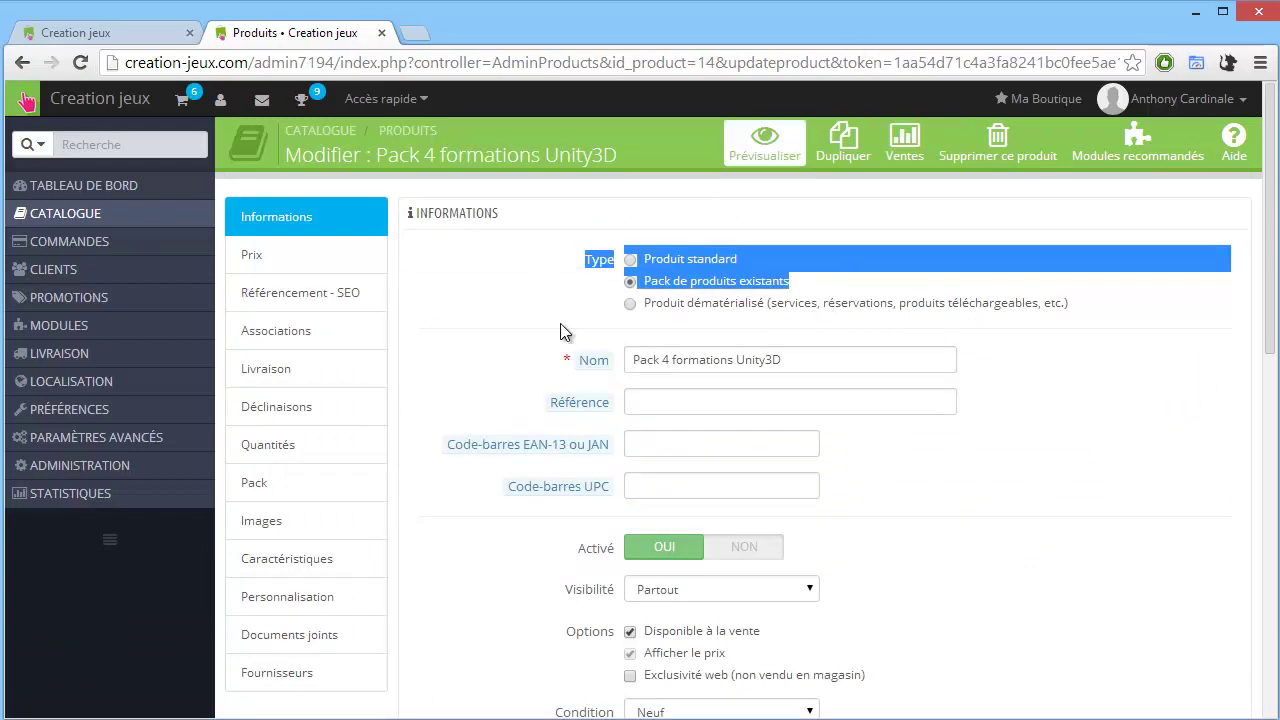
pyautogui.click(292, 490)
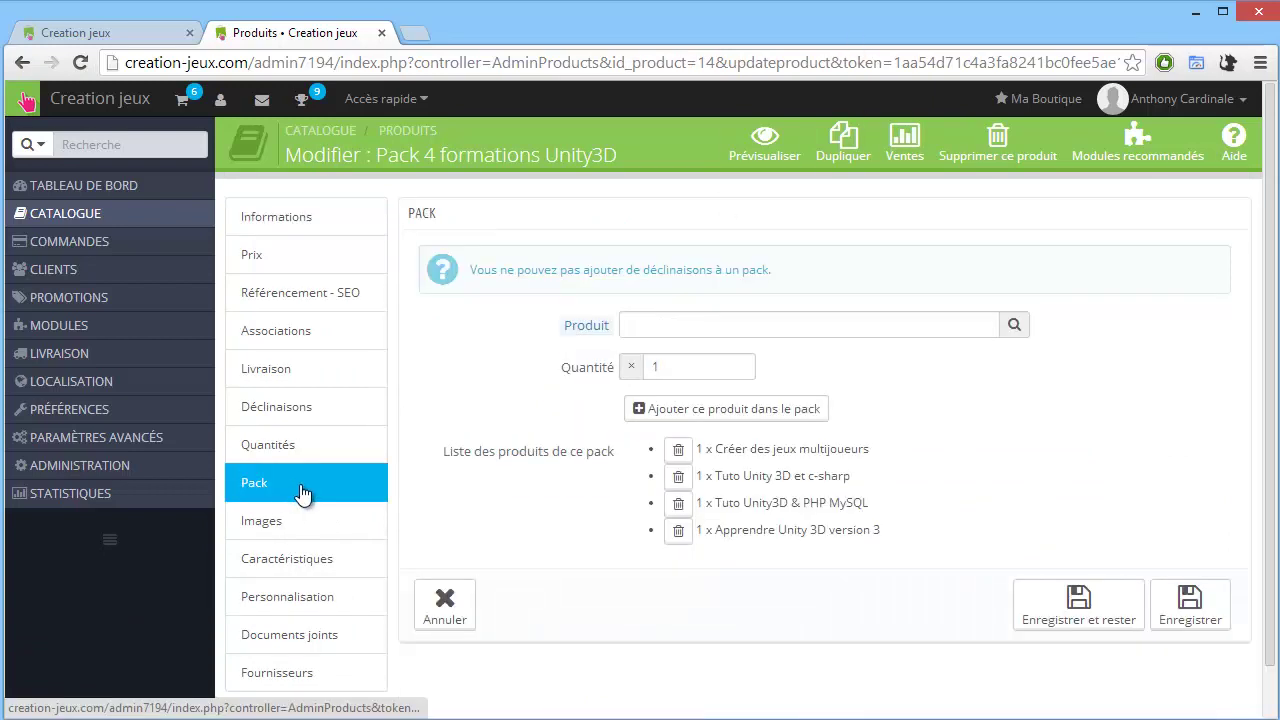
pyautogui.click(633, 326)
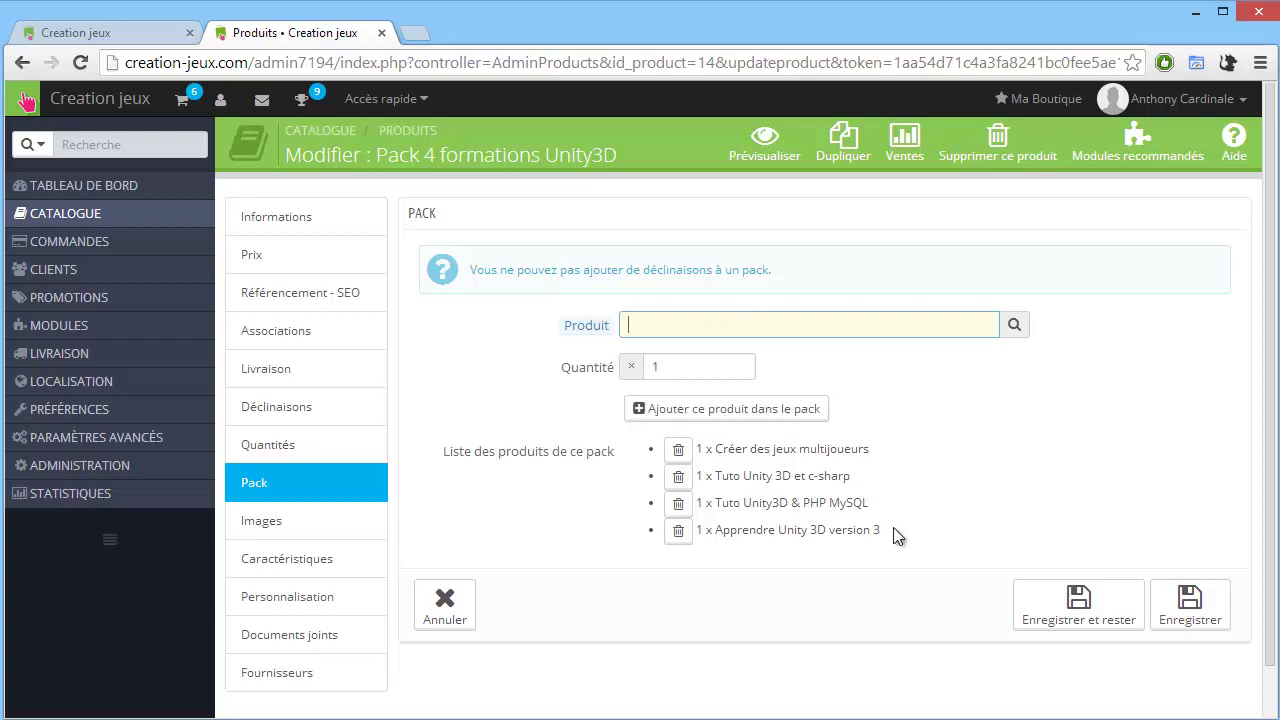
pyautogui.moveTo(894, 534); pyautogui.dragTo(690, 520)
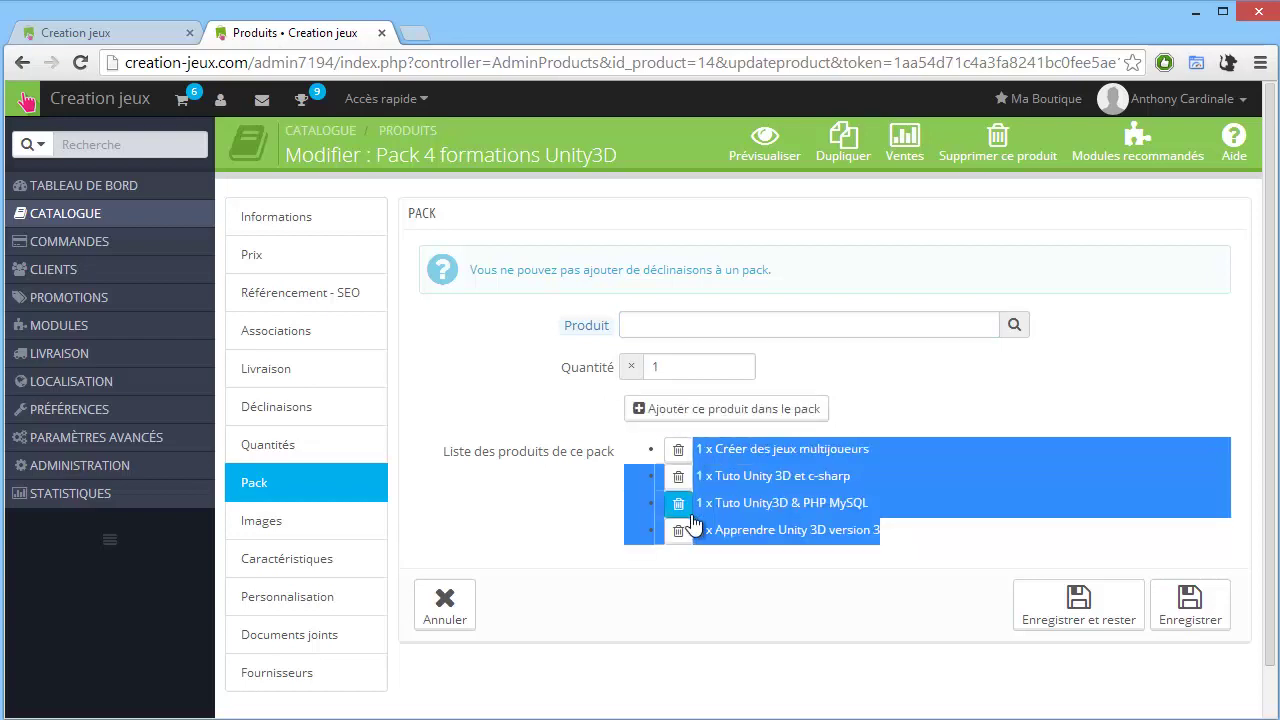
pyautogui.click(152, 38)
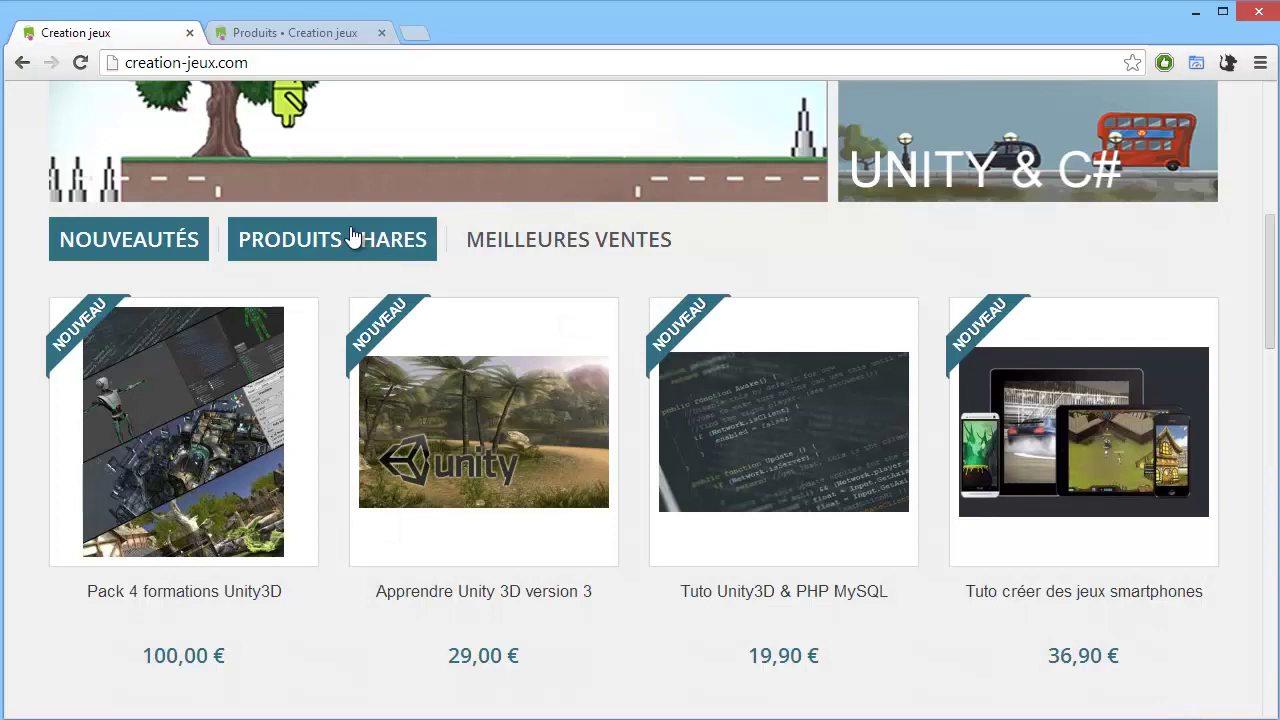
# Open the Pack 4 formations Unity3D page and compare its 100,00 € price with 122,80 €.
pyautogui.click(249, 366)
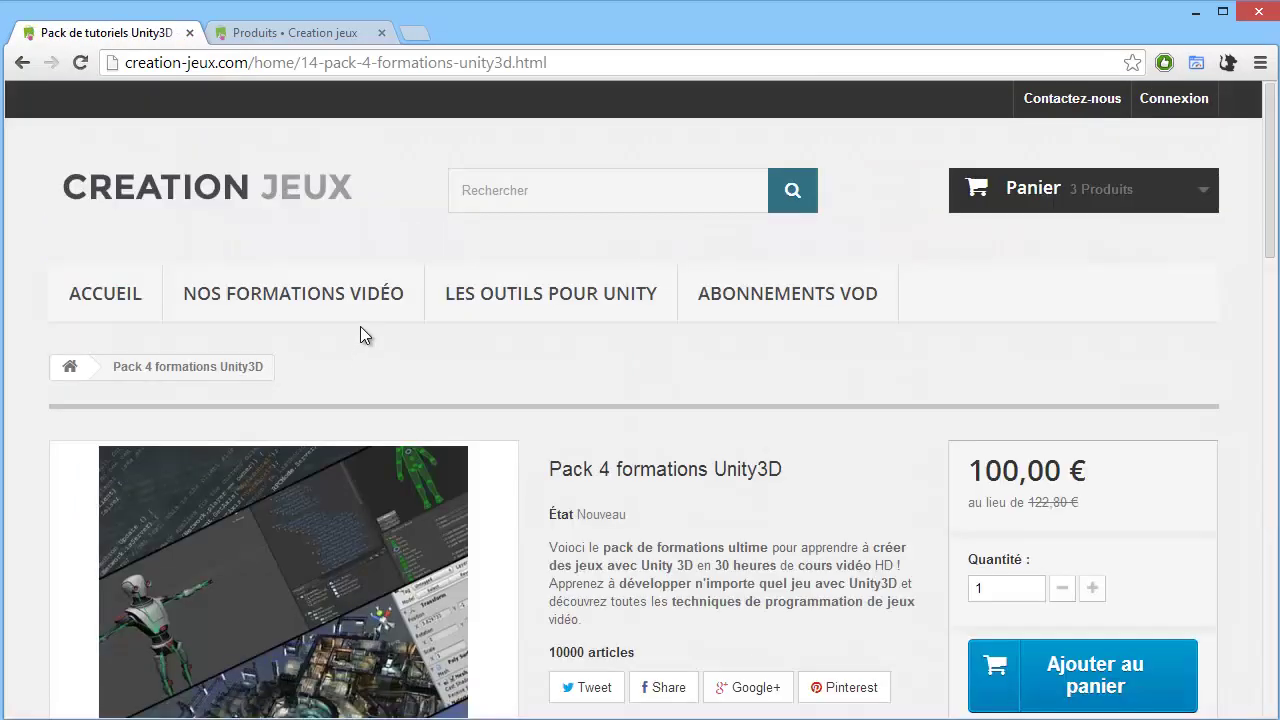
pyautogui.scroll(-2, 360, 330)
pyautogui.scroll(-6, 380, 380)
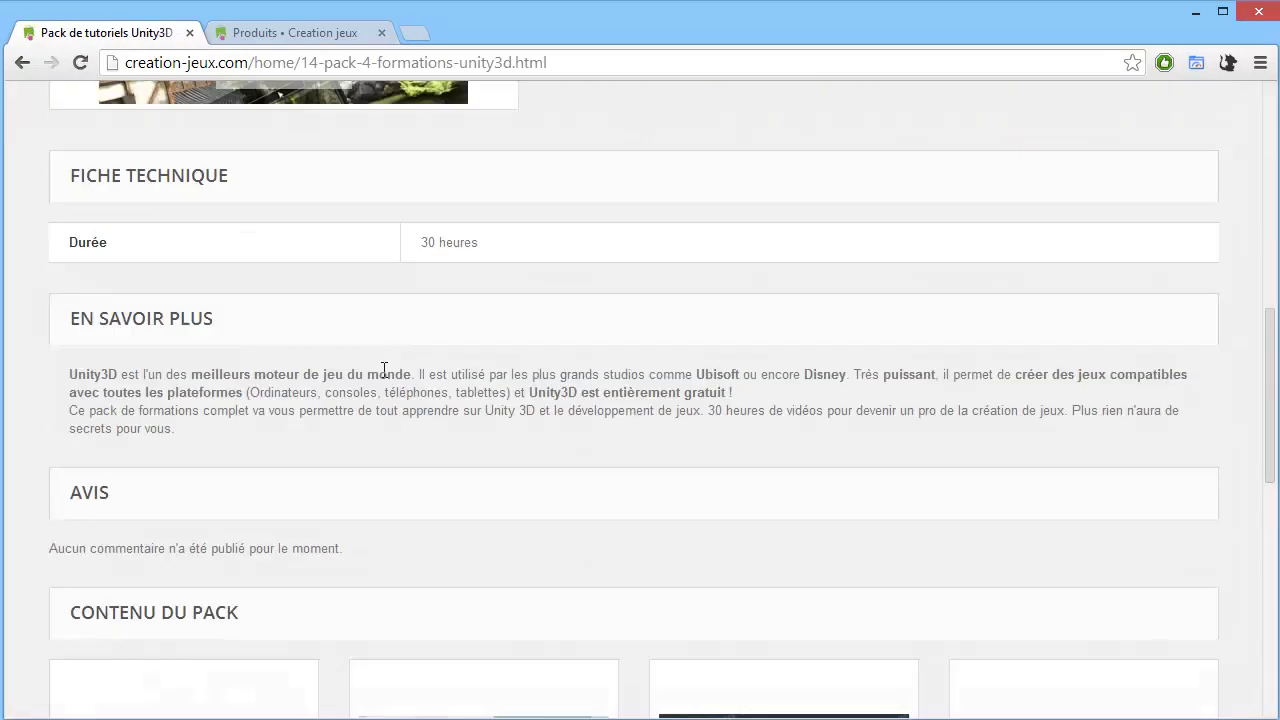
pyautogui.scroll(8, 397, 376)
pyautogui.moveTo(1123, 476); pyautogui.dragTo(1068, 506)
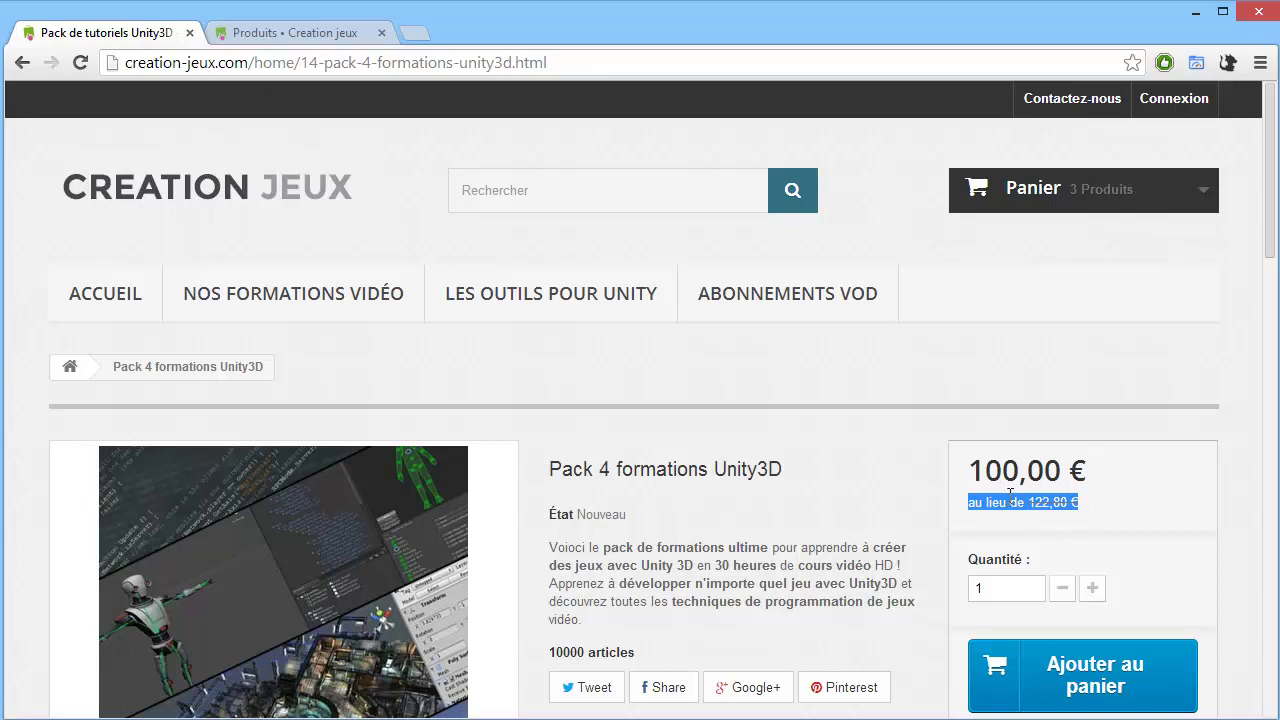
# Quick-view Créer des jeux multijoueurs from the pack contents, close it, and return to the page top.
pyautogui.scroll(-9, 1050, 510)
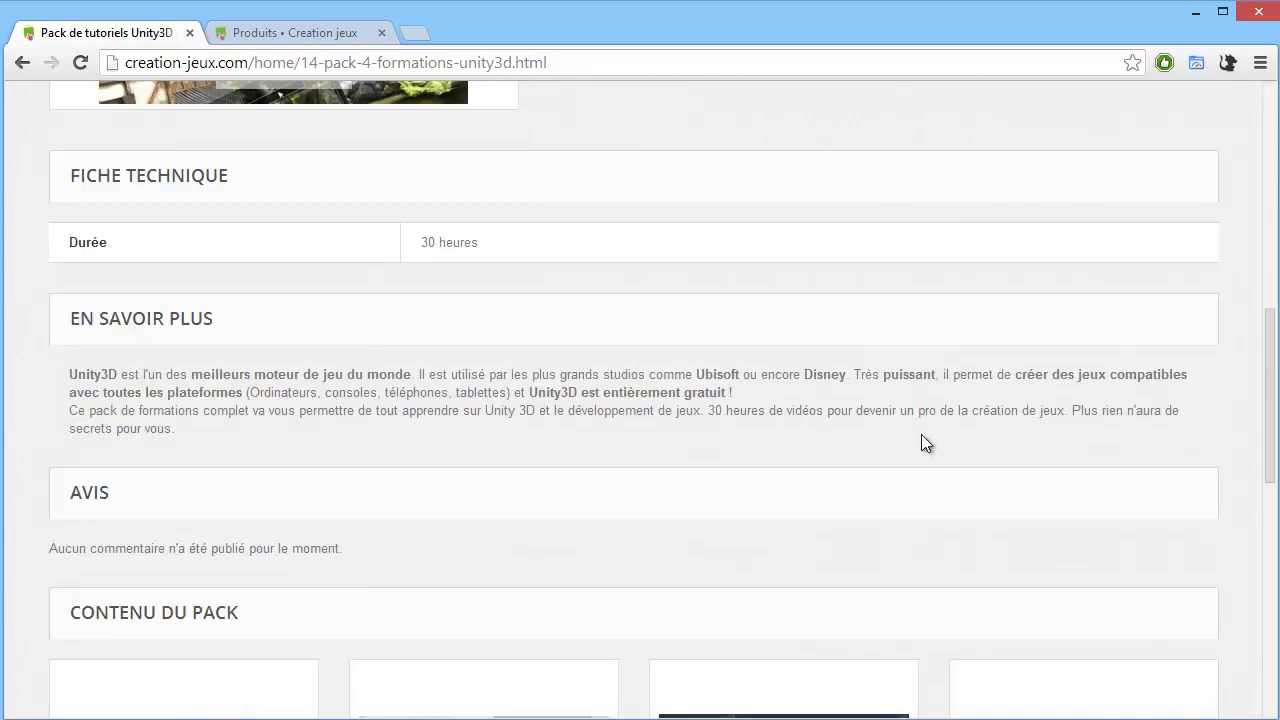
pyautogui.scroll(-1, 904, 423)
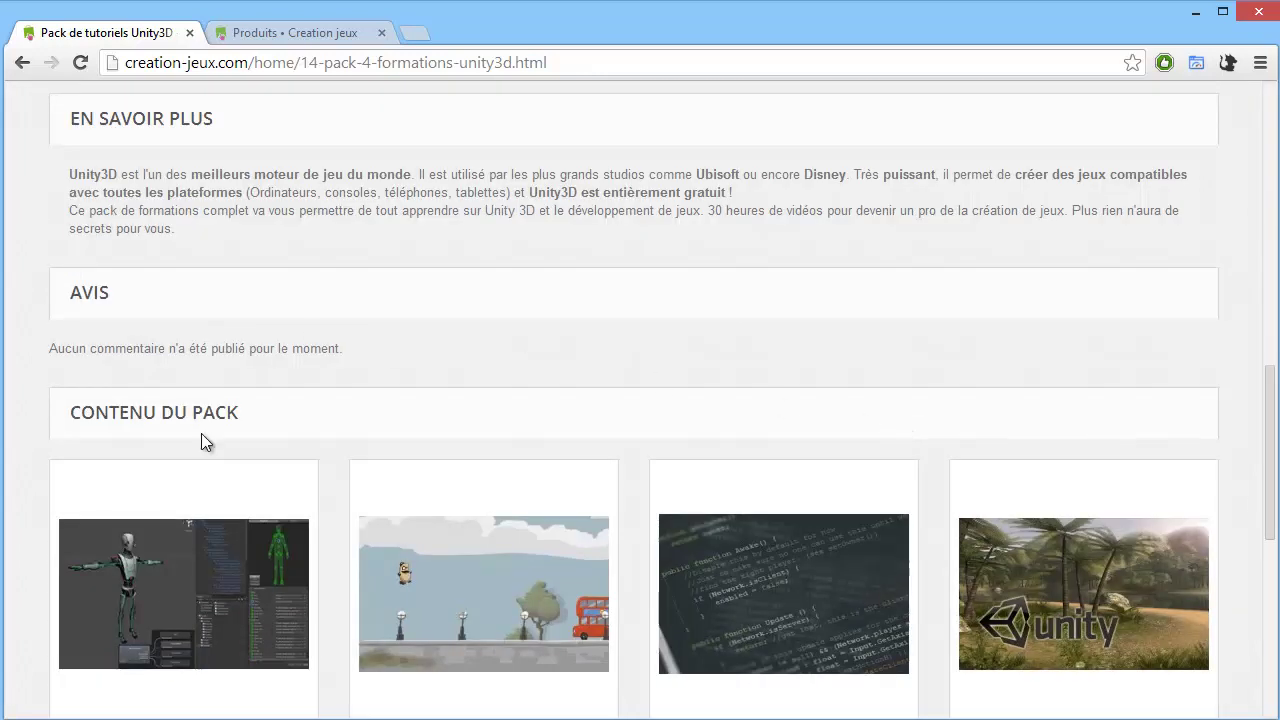
pyautogui.scroll(-1, 249, 398)
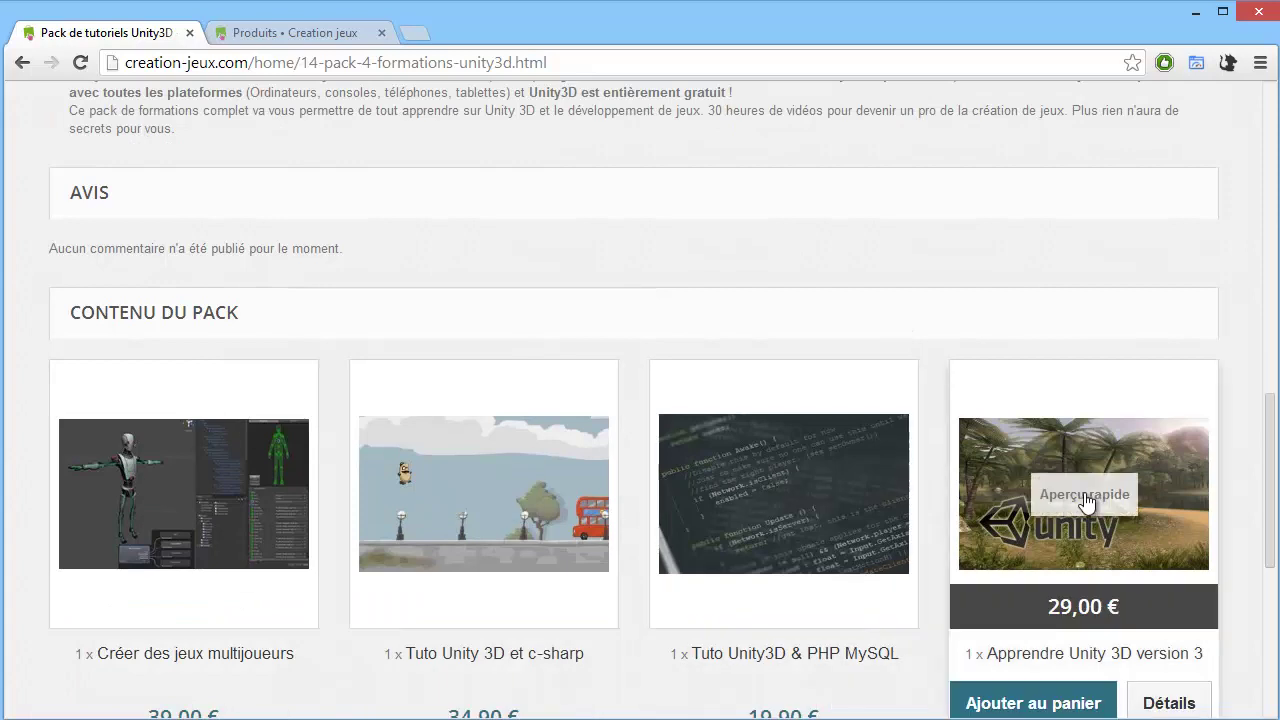
pyautogui.scroll(-1, 790, 458)
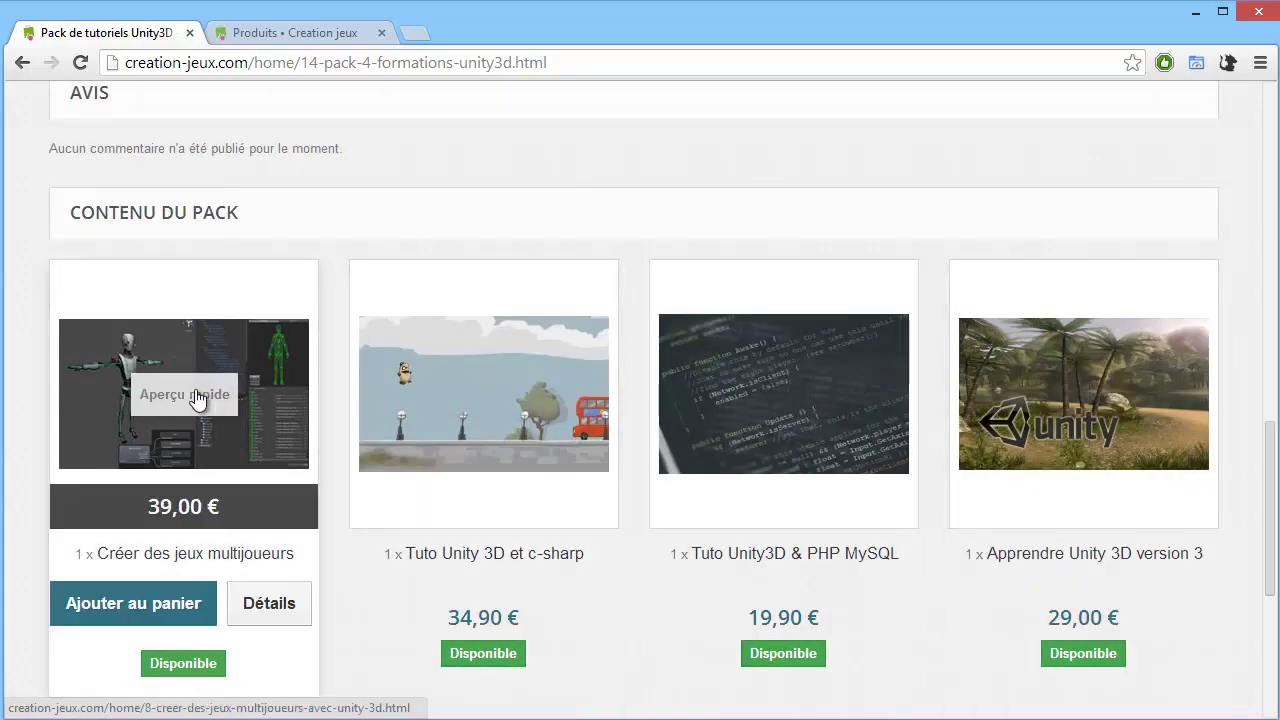
pyautogui.click(210, 386)
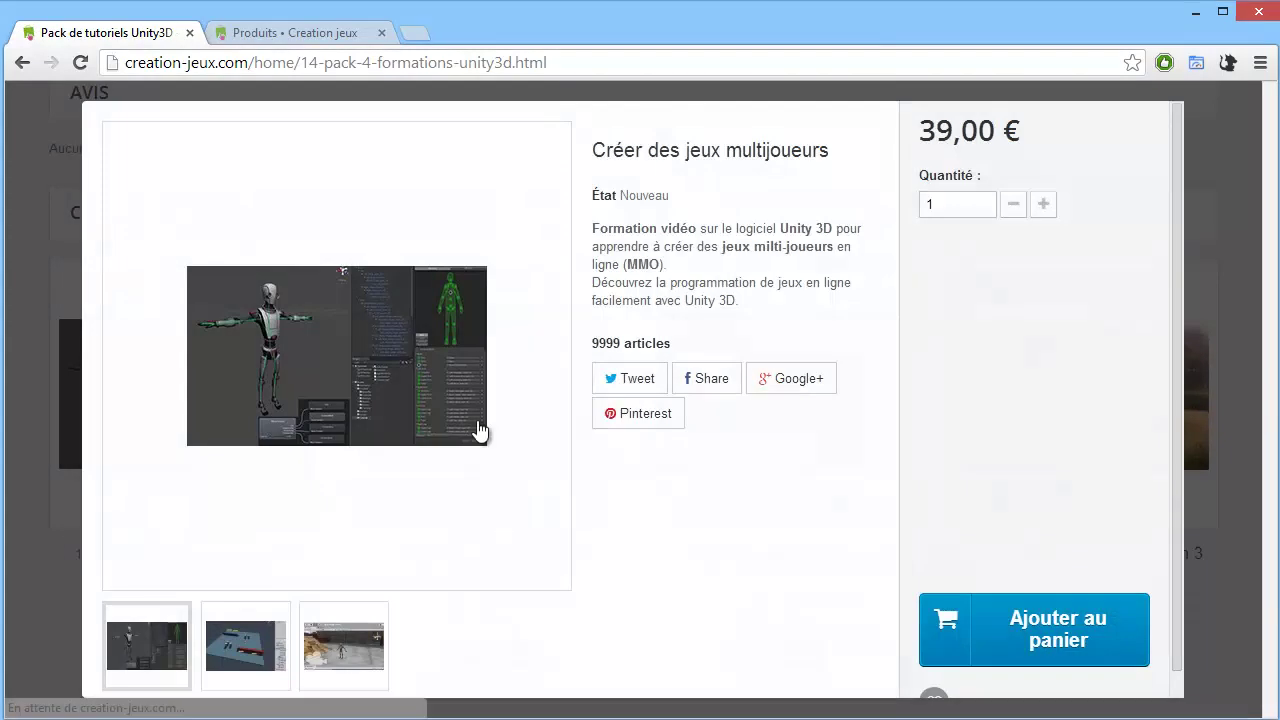
pyautogui.scroll(-1, 941, 217)
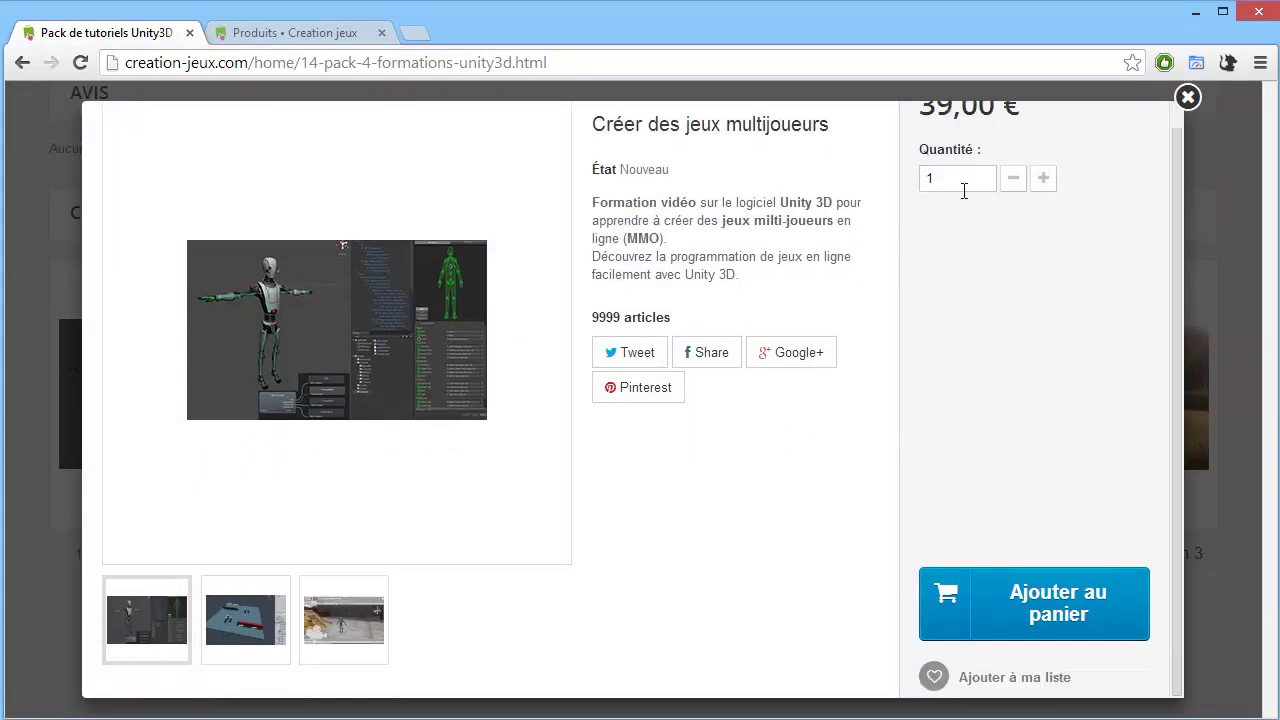
pyautogui.scroll(1, 1175, 110)
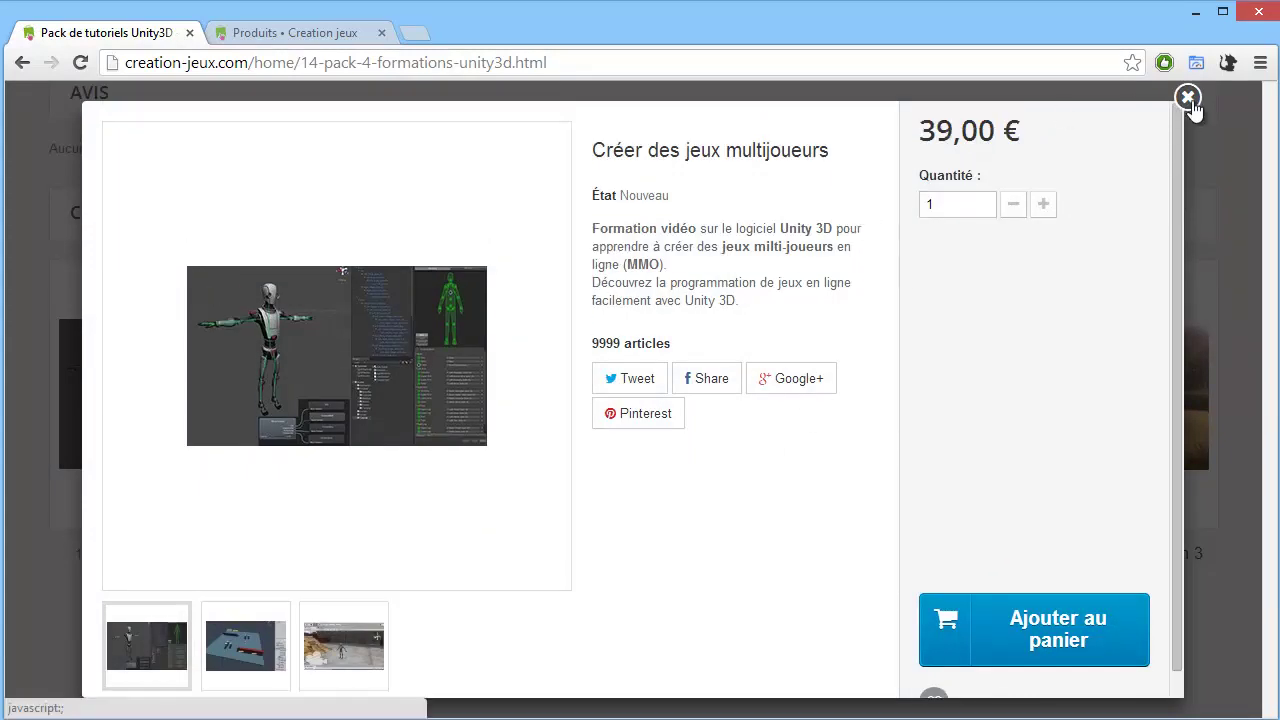
pyautogui.click(1189, 100)
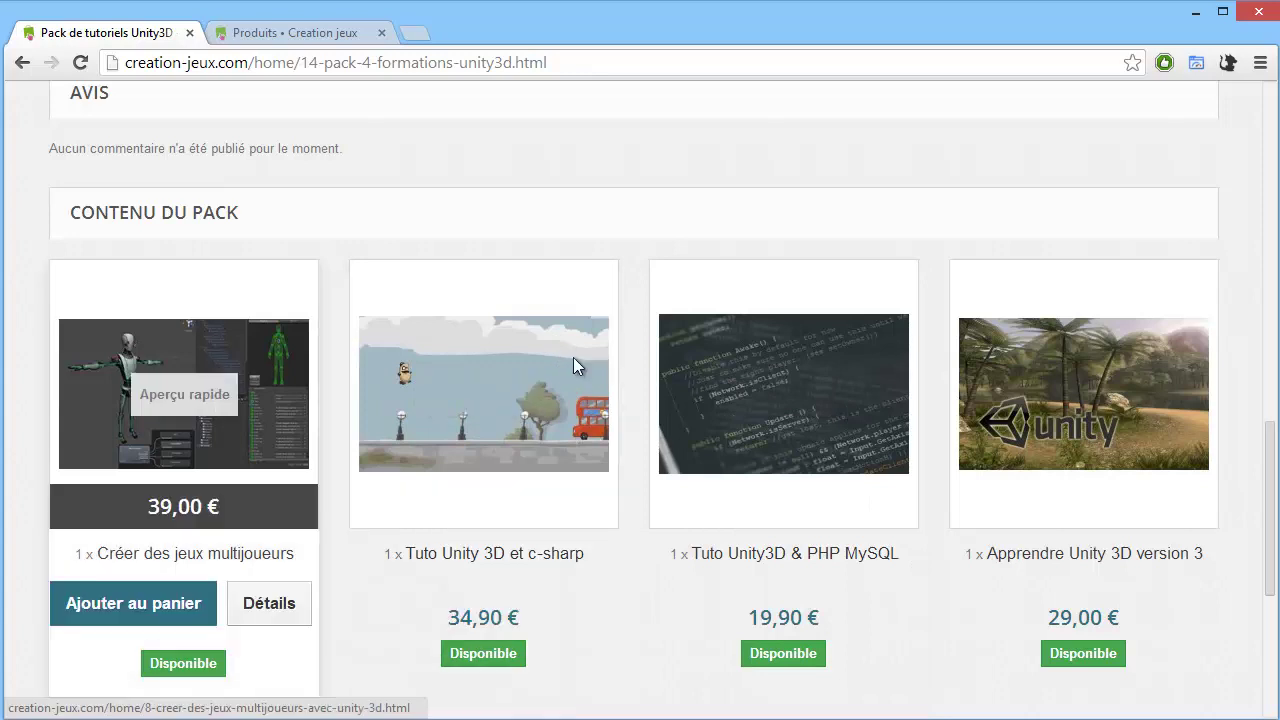
pyautogui.scroll(2, 700, 380)
pyautogui.scroll(10, 807, 392)
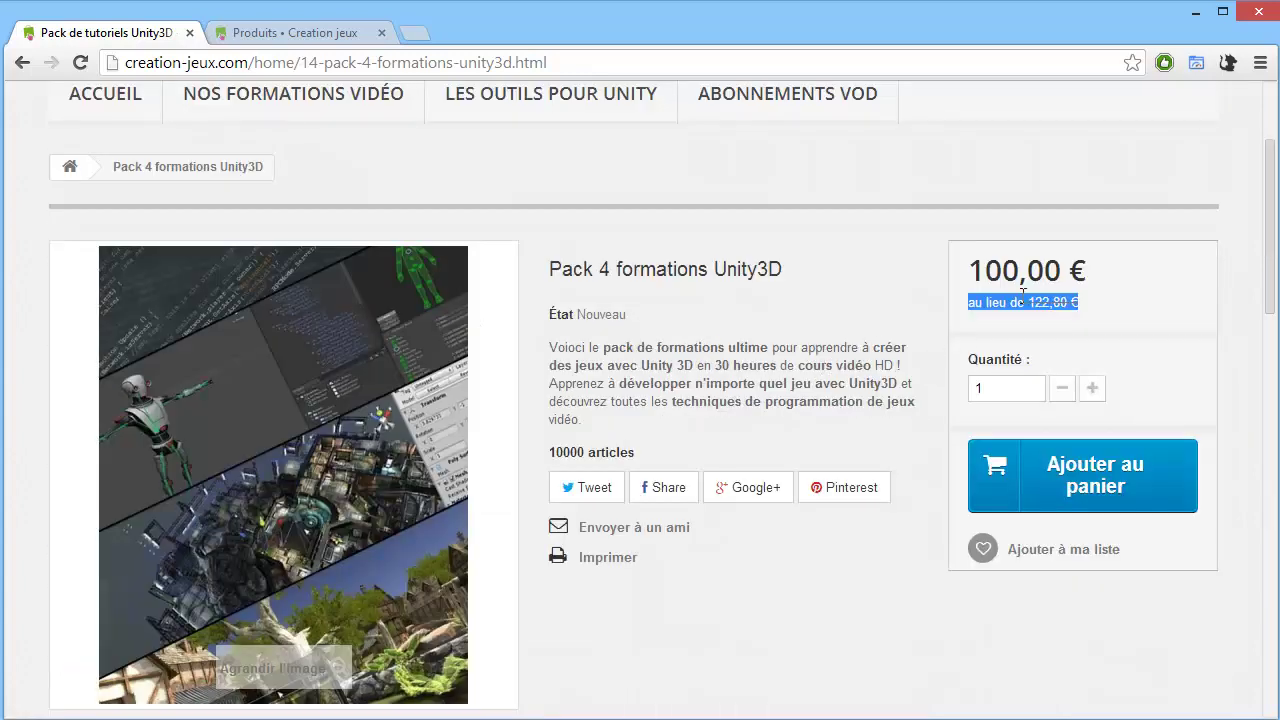
pyautogui.scroll(-2, 820, 430)
pyautogui.scroll(2, 760, 410)
pyautogui.scroll(-10, 717, 412)
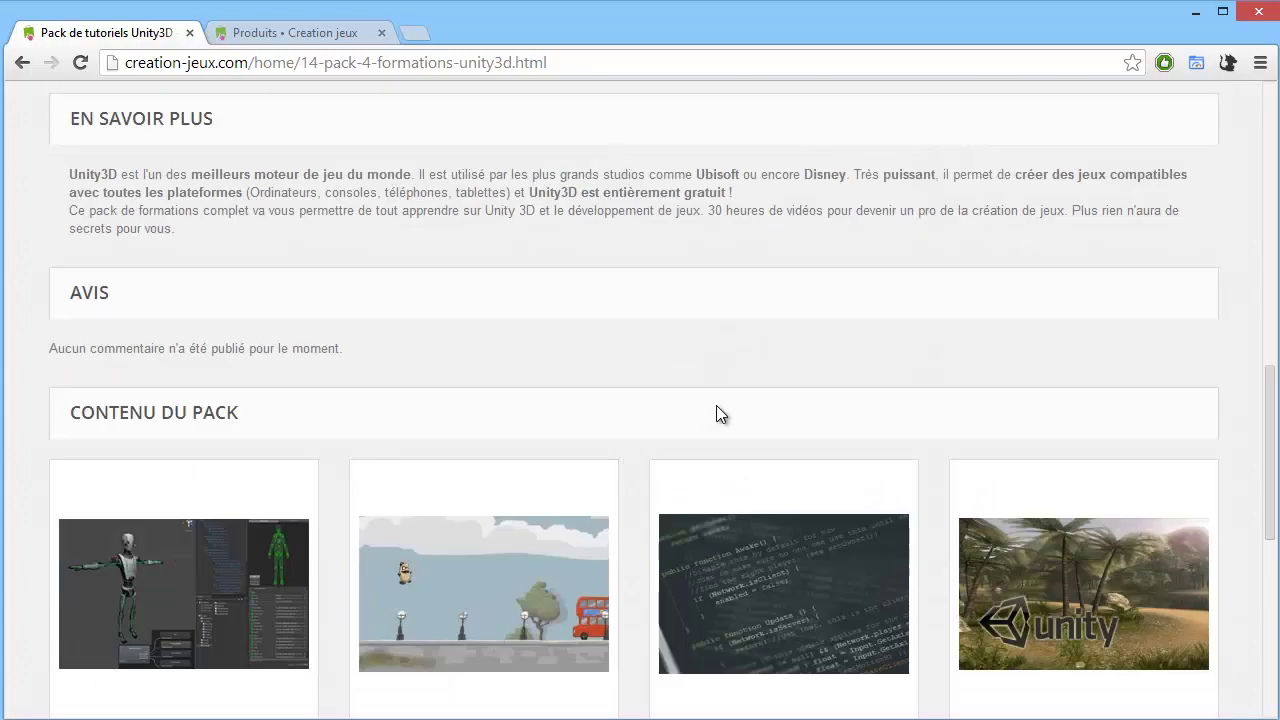
pyautogui.scroll(-2, 713, 412)
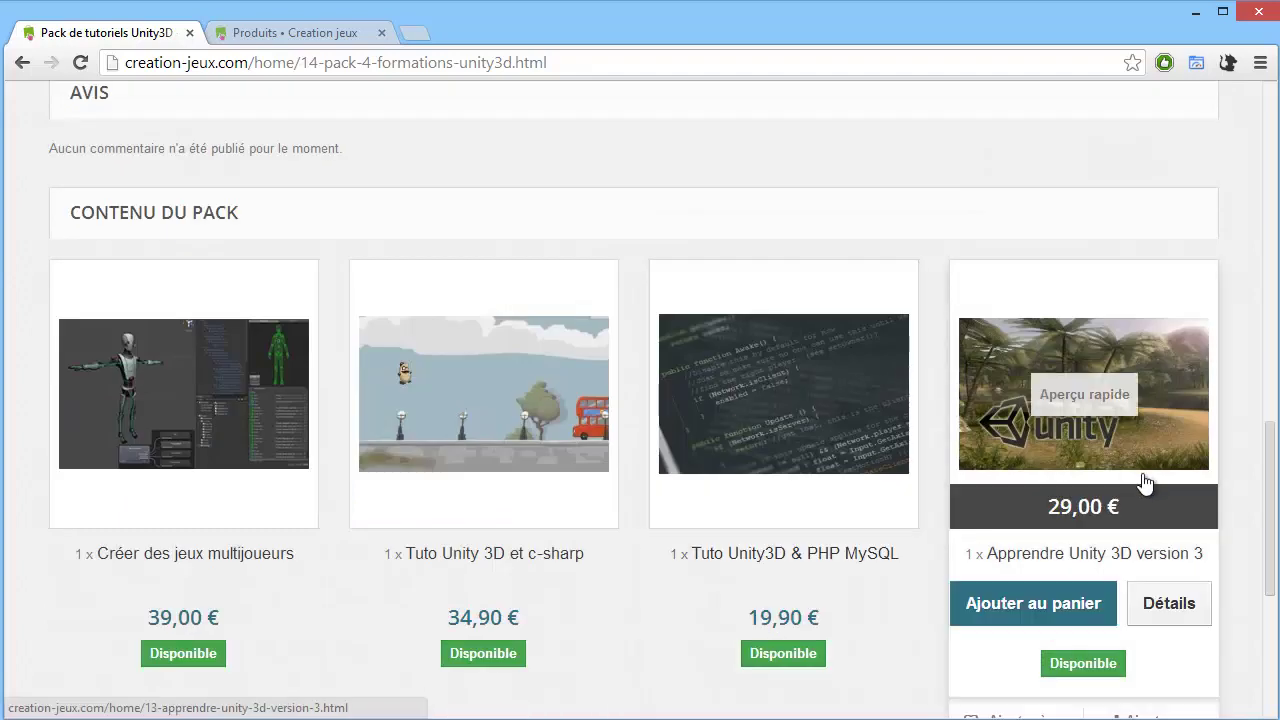
pyautogui.scroll(1, 1009, 472)
pyautogui.scroll(10, 683, 337)
pyautogui.scroll(4, 666, 354)
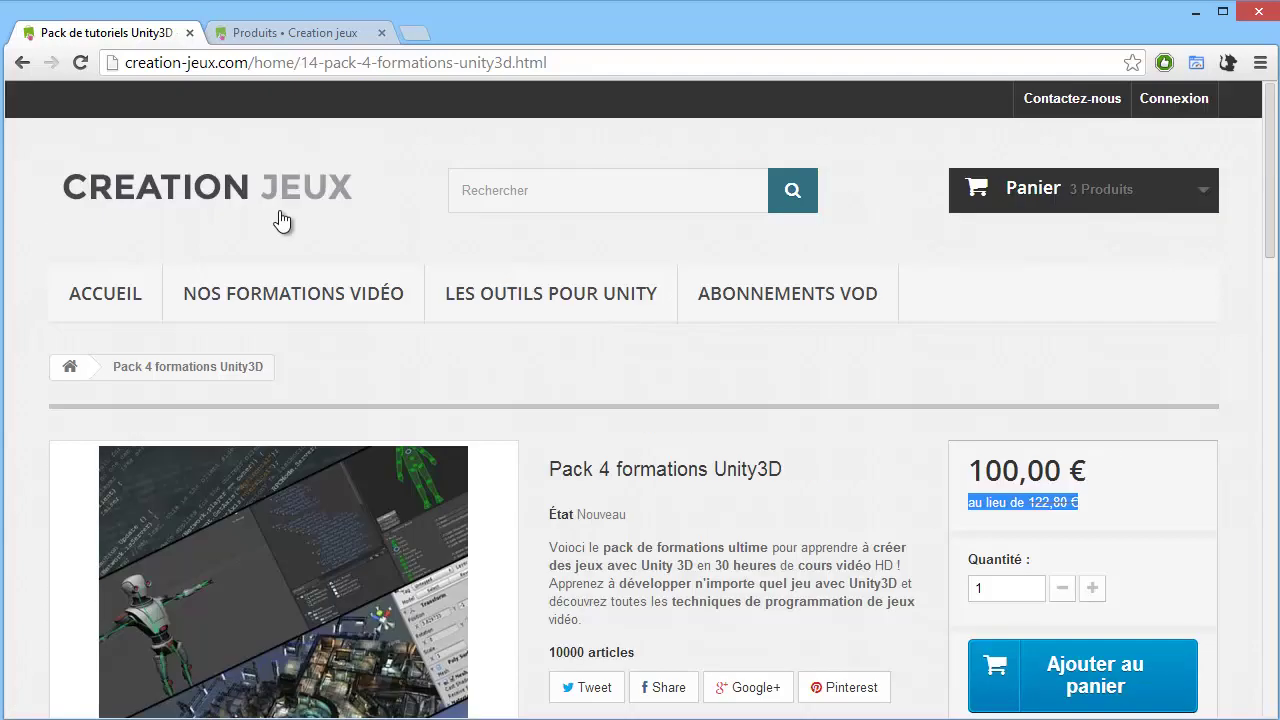
# Delete the 35,00 € from-3-units specific price on Créer des jeux multijoueurs in its Prix tab.
pyautogui.click(271, 34)
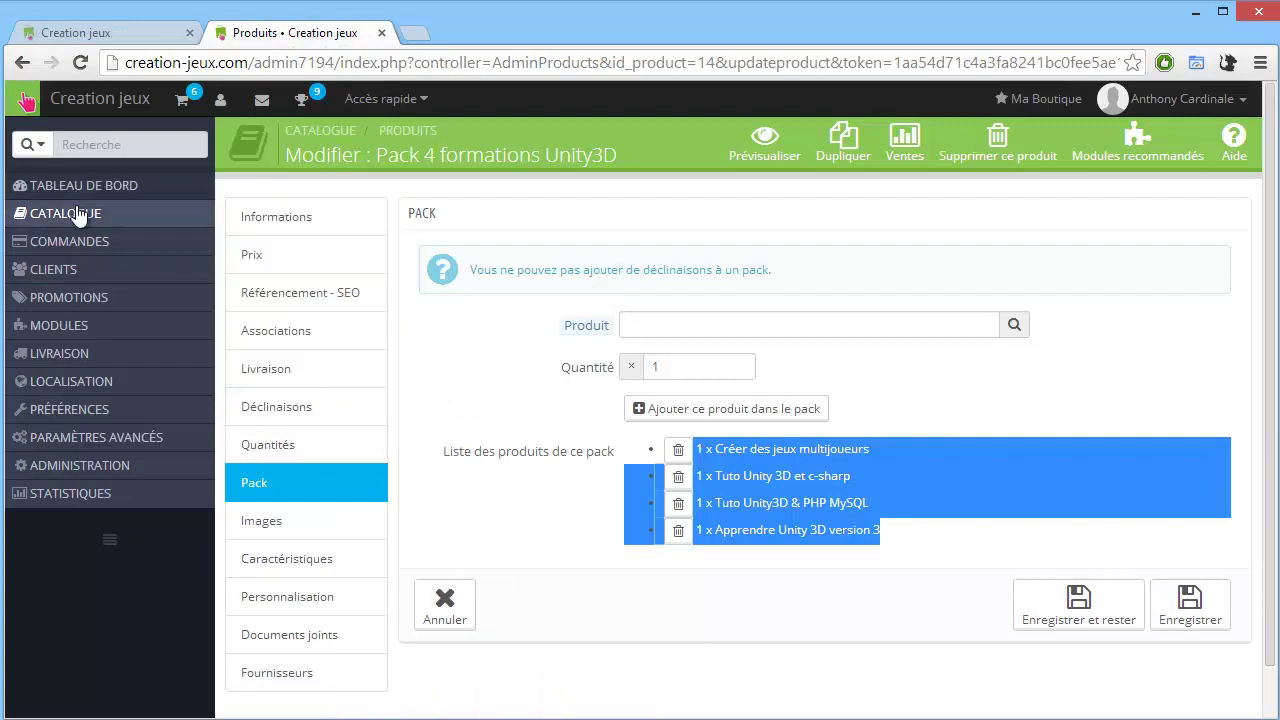
pyautogui.click(290, 216)
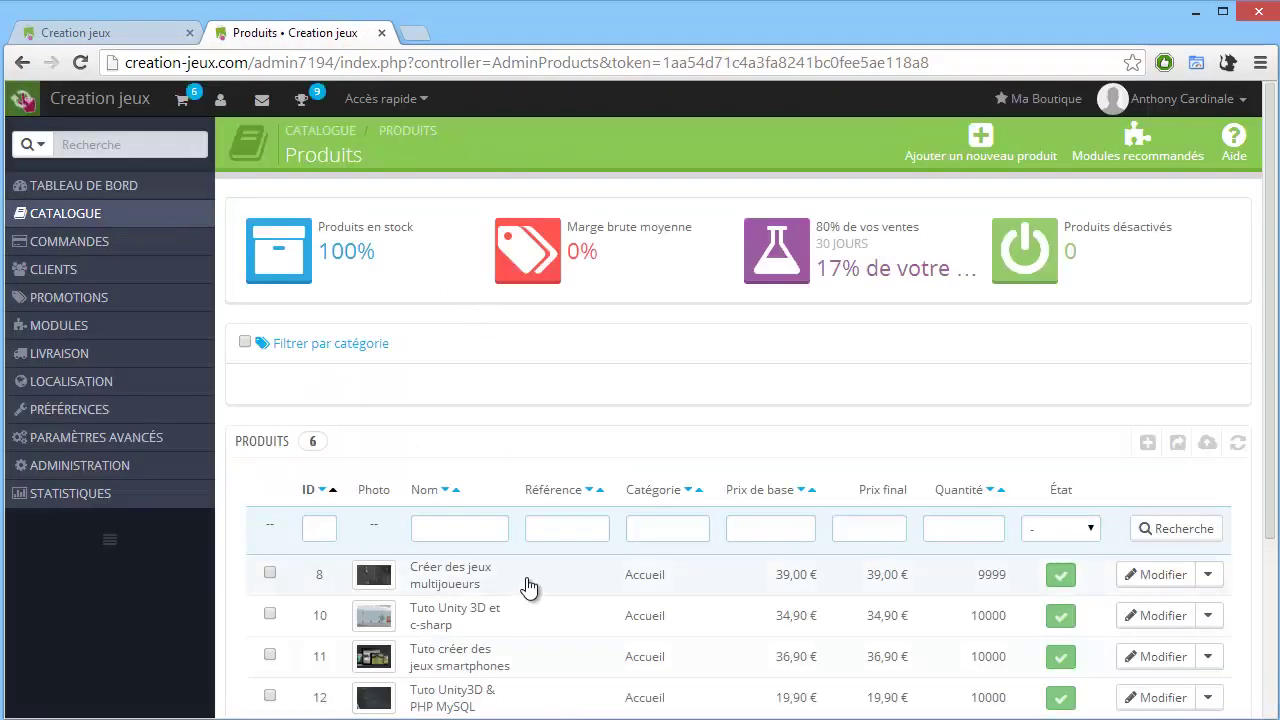
pyautogui.click(528, 587)
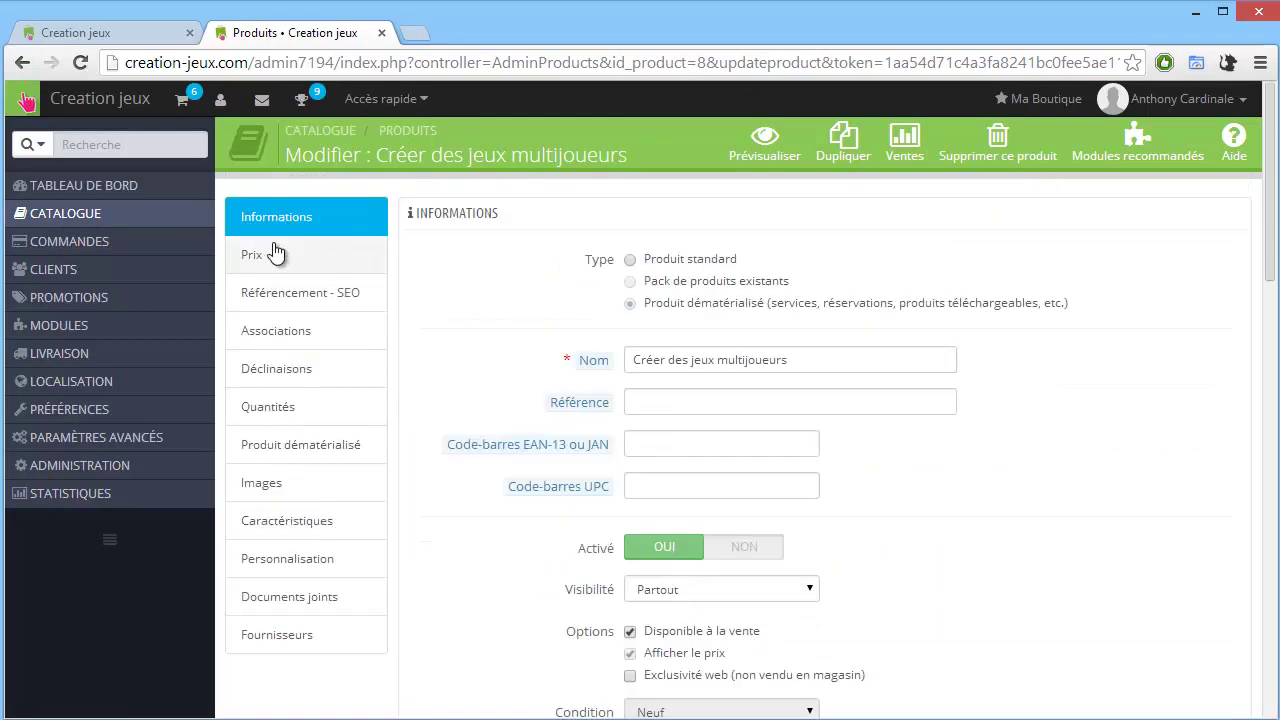
pyautogui.click(262, 254)
pyautogui.scroll(-5, 829, 480)
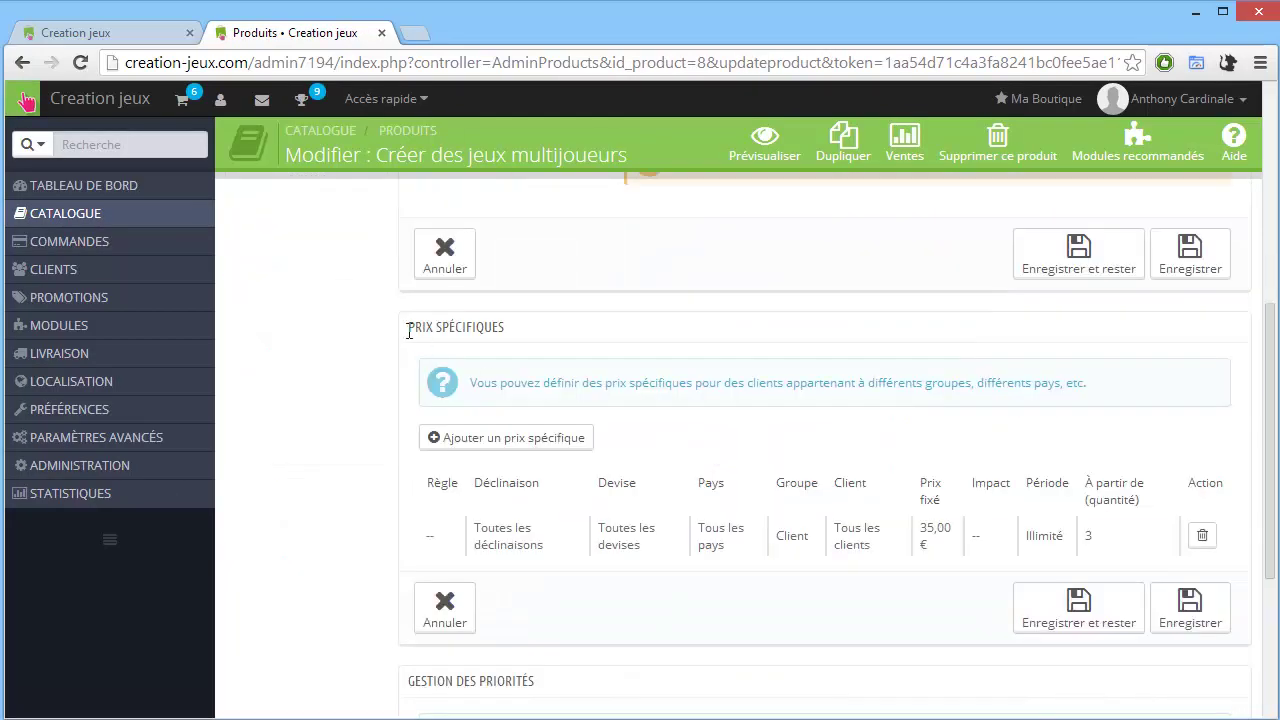
pyautogui.moveTo(411, 327); pyautogui.dragTo(520, 332)
pyautogui.scroll(-1, 957, 514)
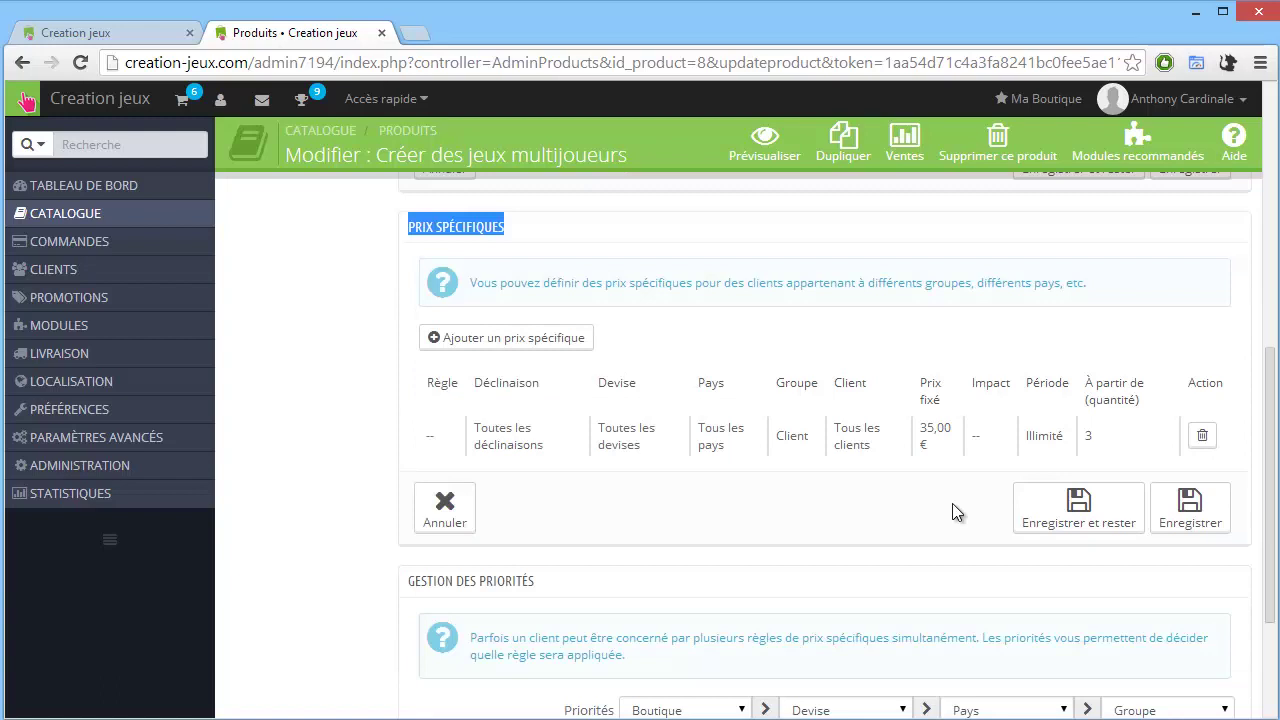
pyautogui.click(1203, 437)
pyautogui.click(682, 186)
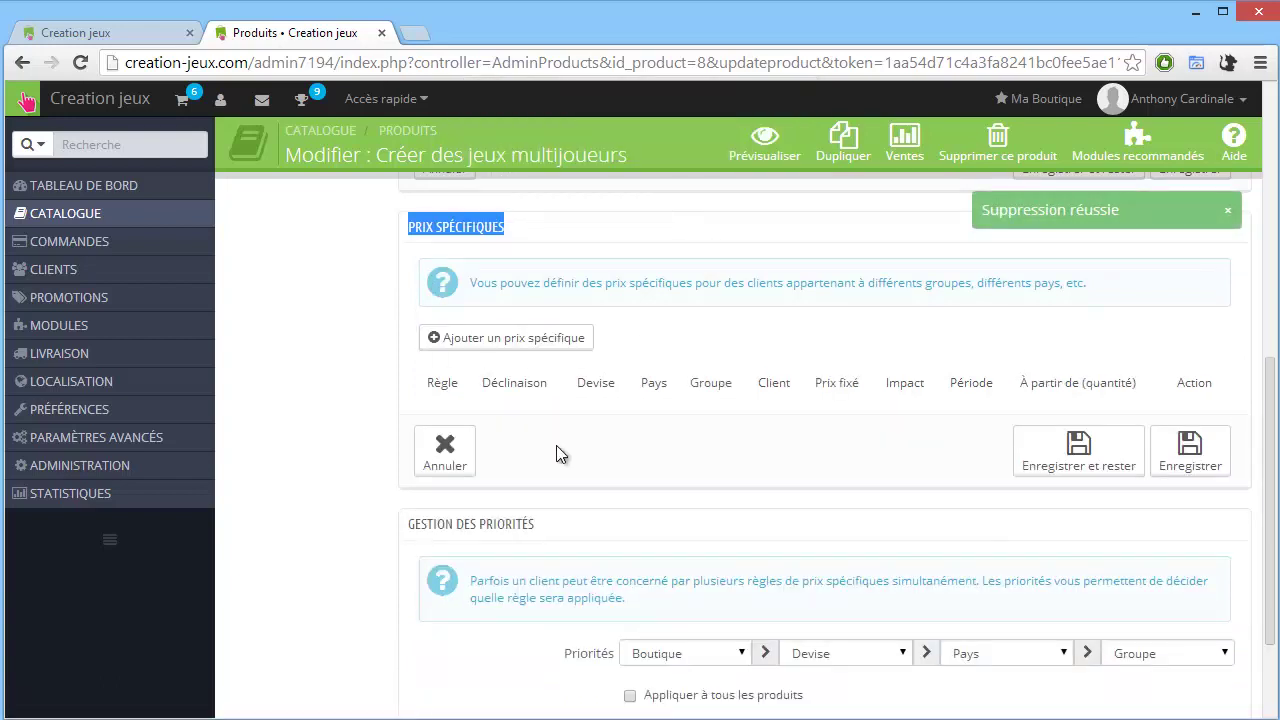
# Start a new specific price for all customer groups starting from 2 units.
pyautogui.click(468, 343)
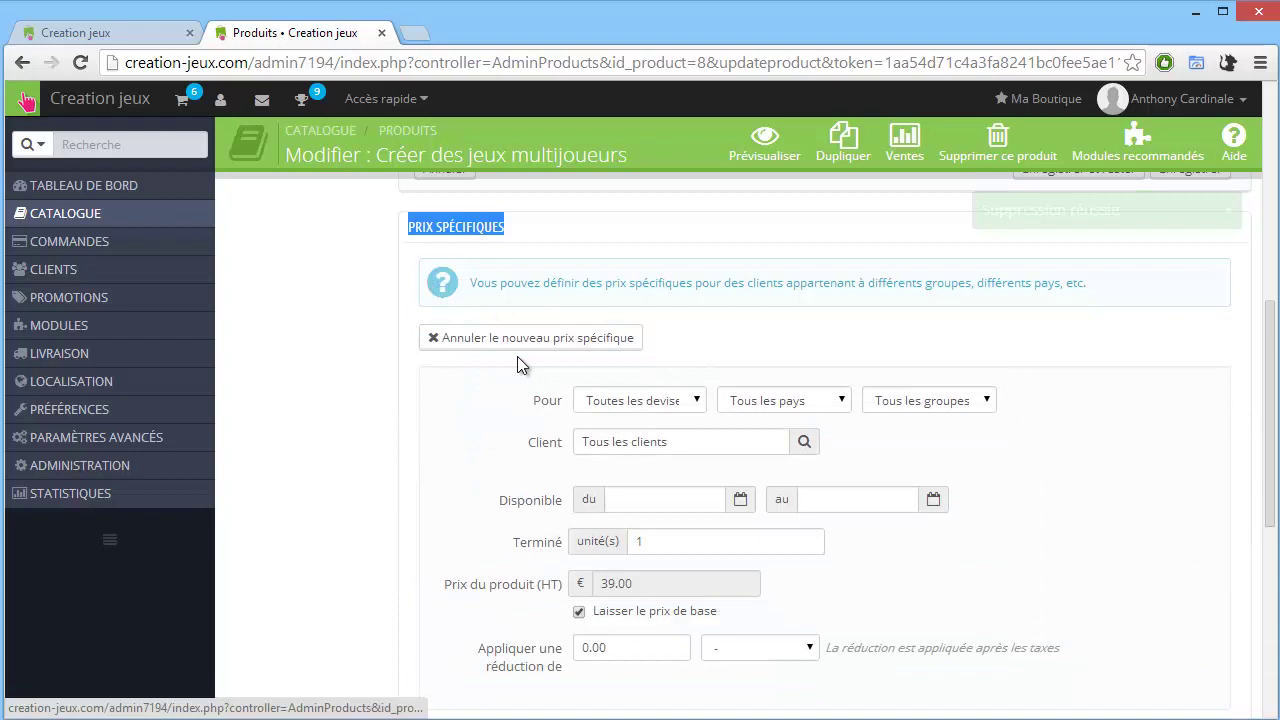
pyautogui.scroll(-1, 517, 356)
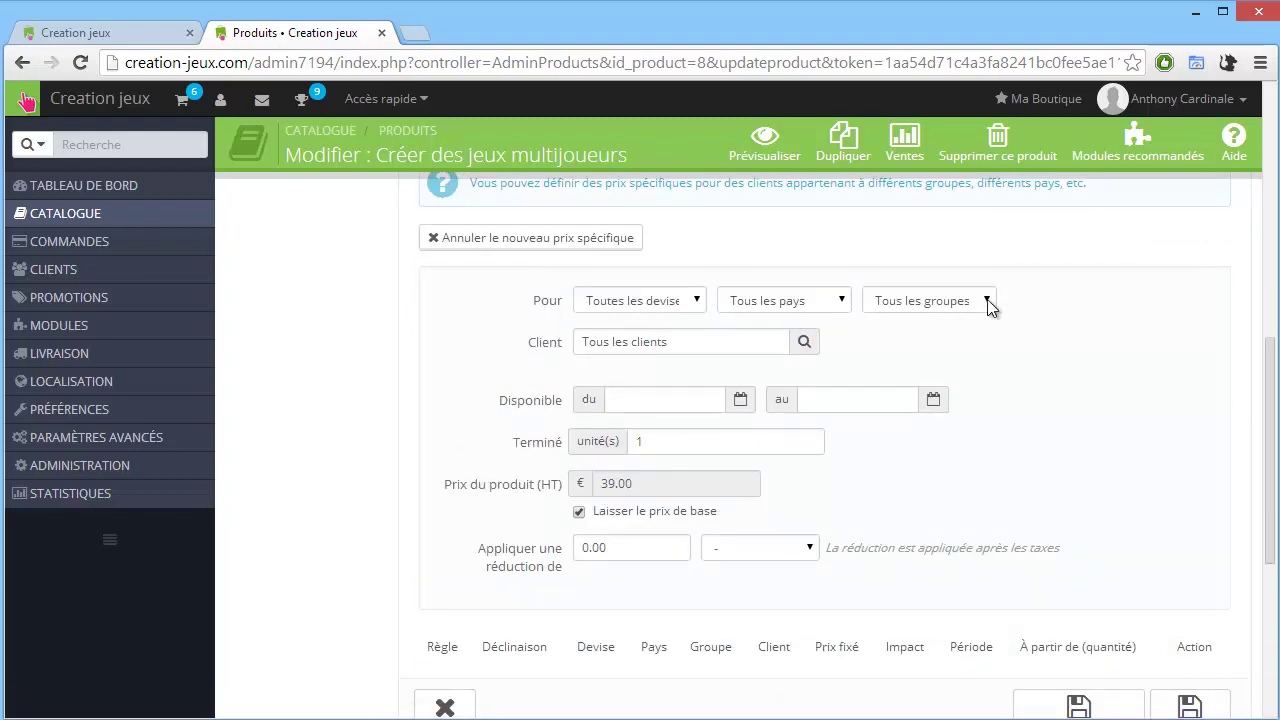
pyautogui.click(949, 303)
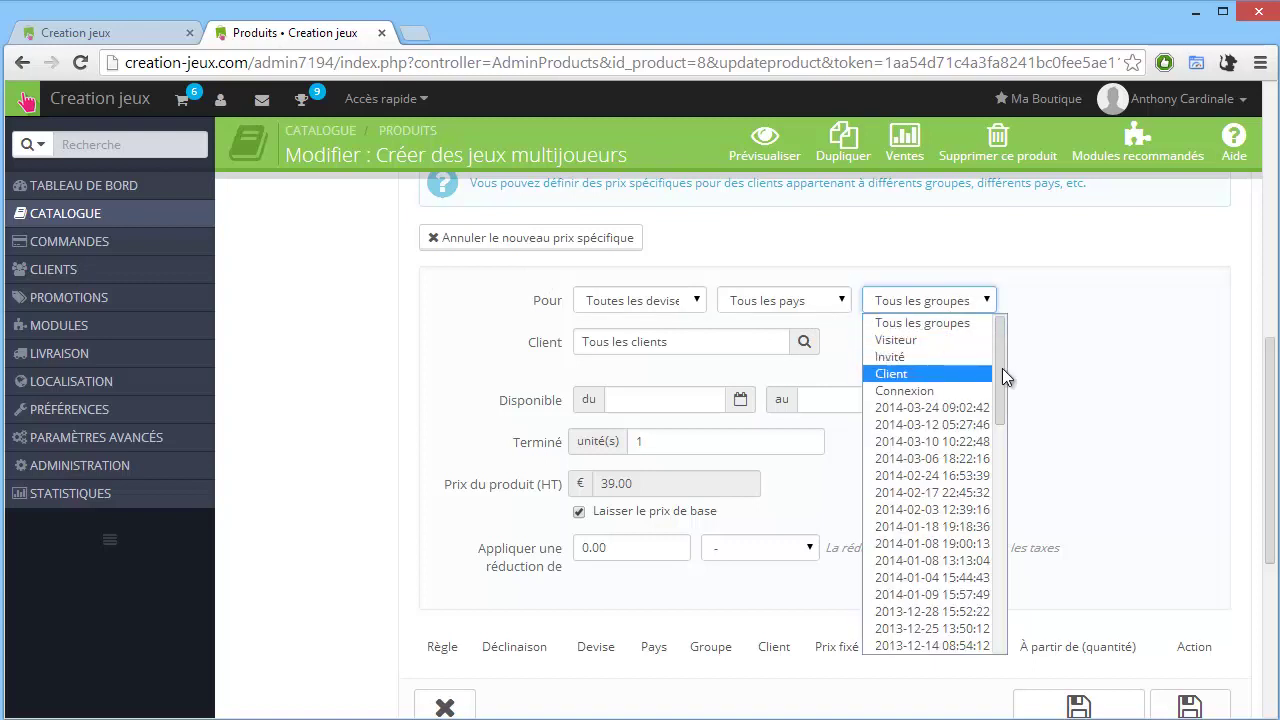
pyautogui.moveTo(1002, 368); pyautogui.dragTo(1030, 345)
pyautogui.click(1096, 297)
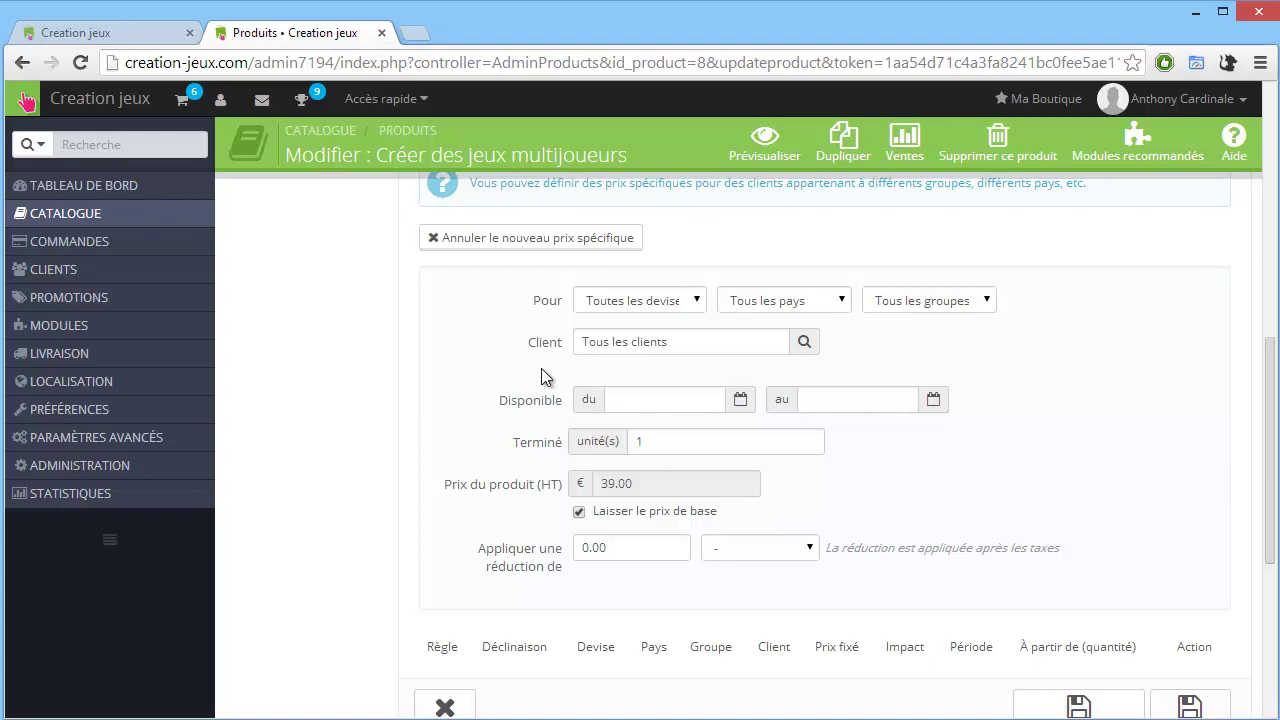
pyautogui.moveTo(666, 441); pyautogui.dragTo(625, 442)
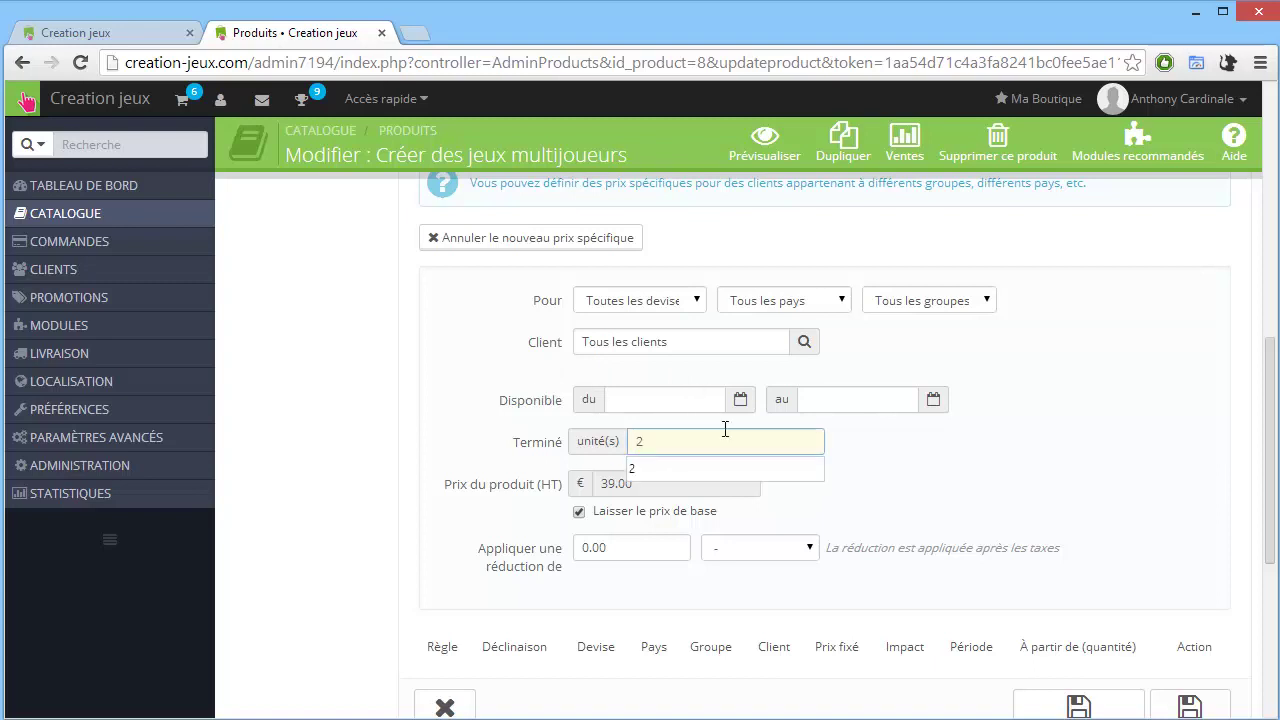
pyautogui.click(750, 482)
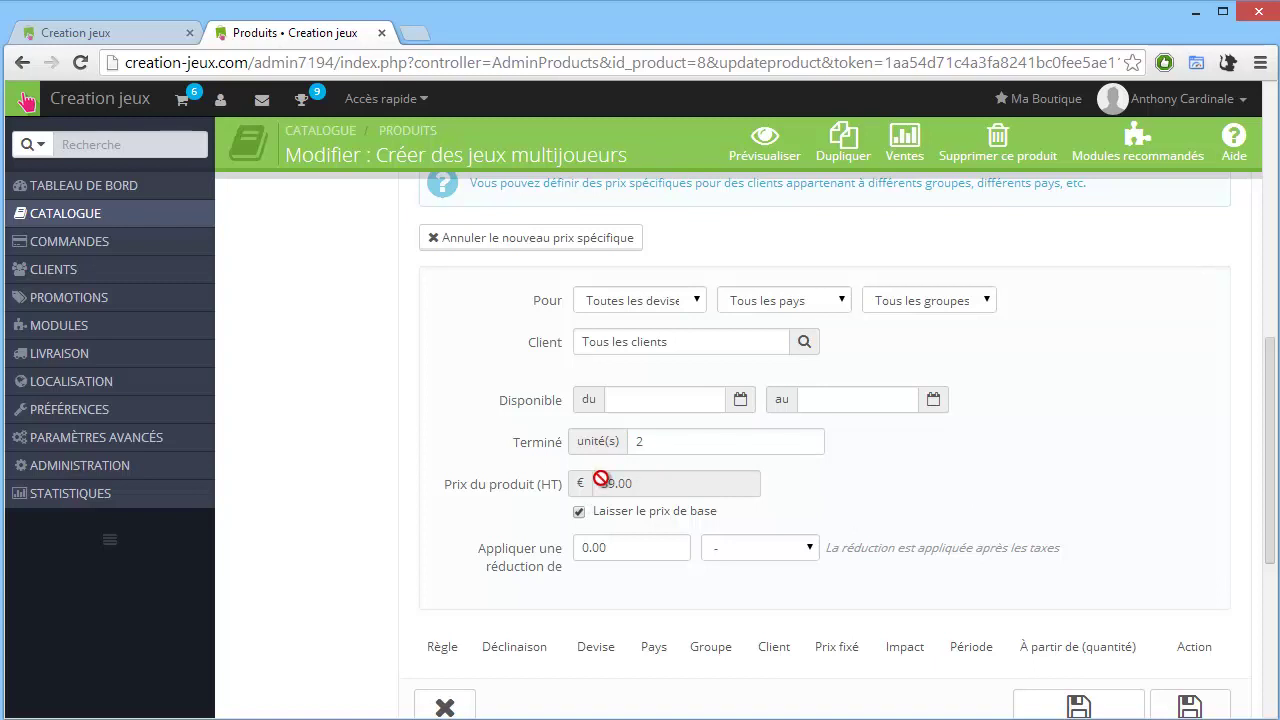
# Set a custom price of 35.00 € with no reduction and save the specific price.
pyautogui.click(580, 512)
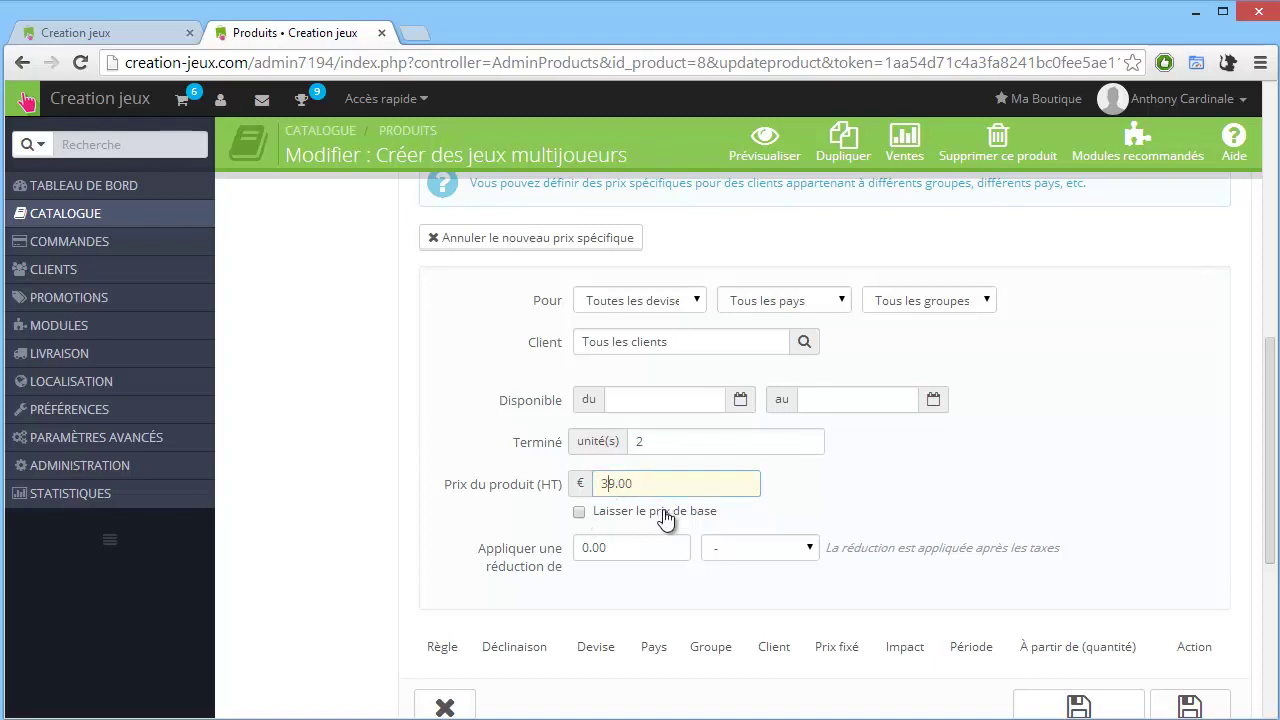
pyautogui.press('BackSpace')
pyautogui.write('5')
pyautogui.click(858, 489)
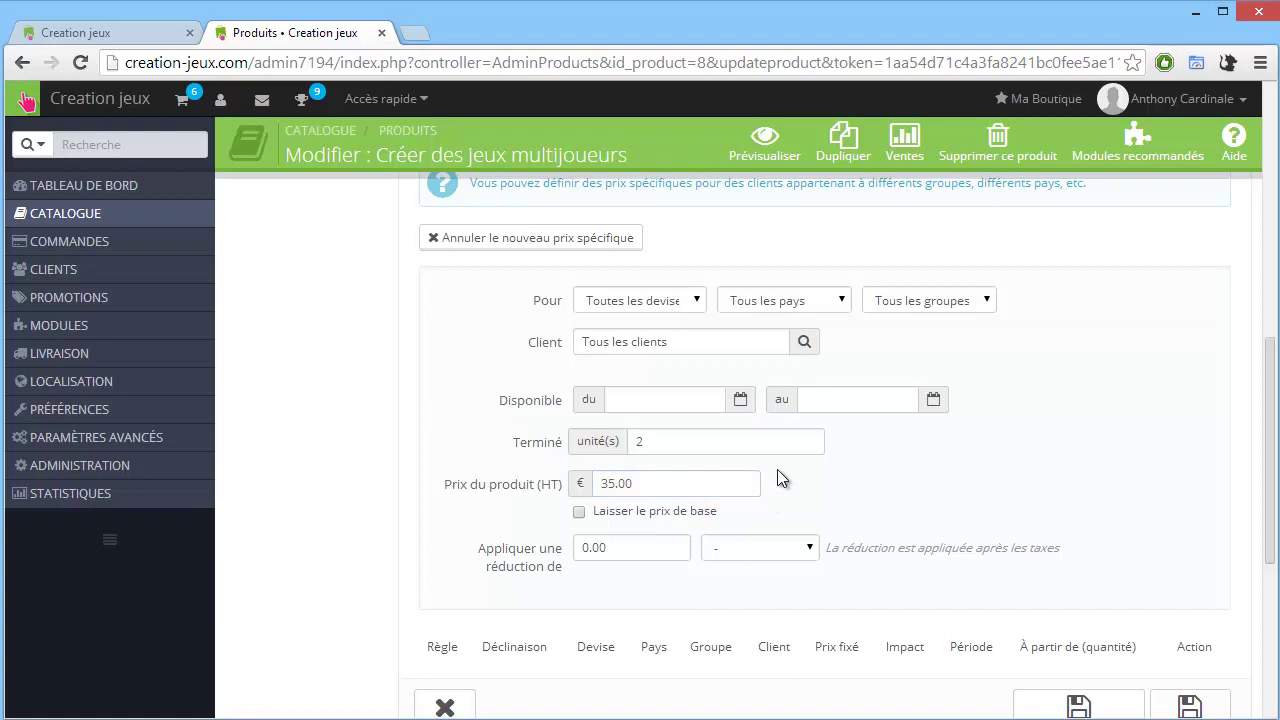
pyautogui.click(804, 558)
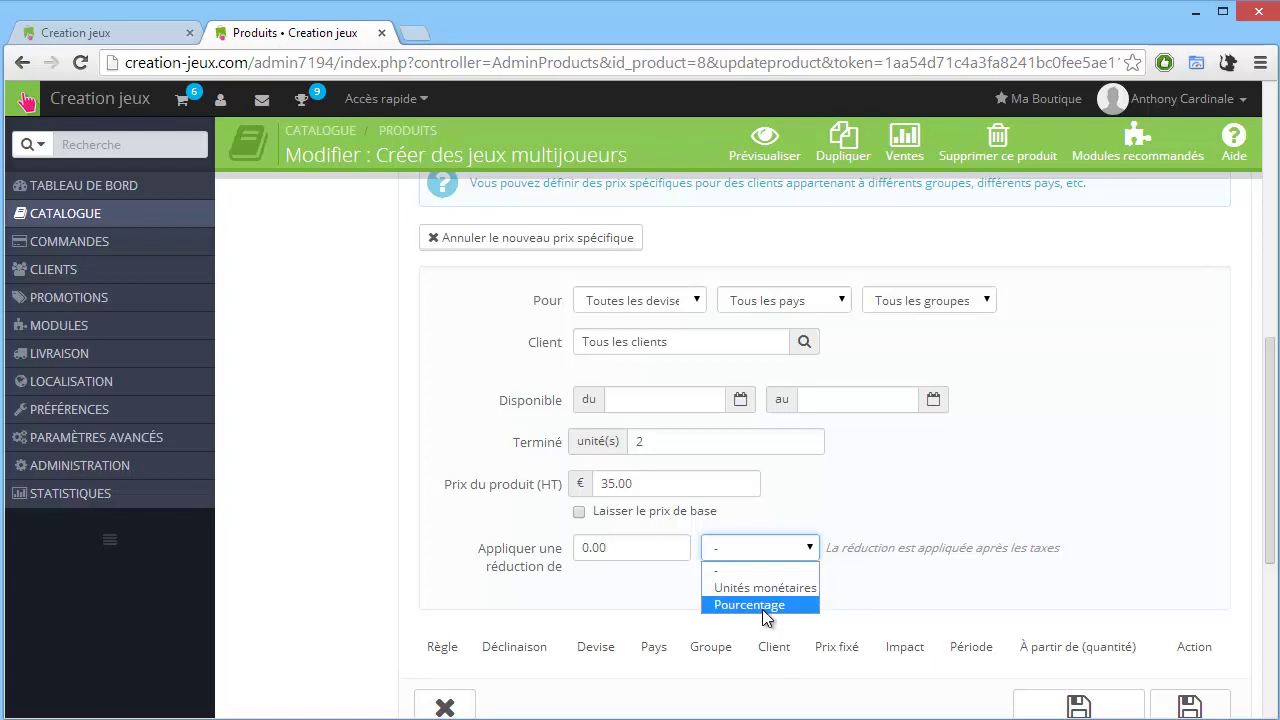
pyautogui.click(960, 487)
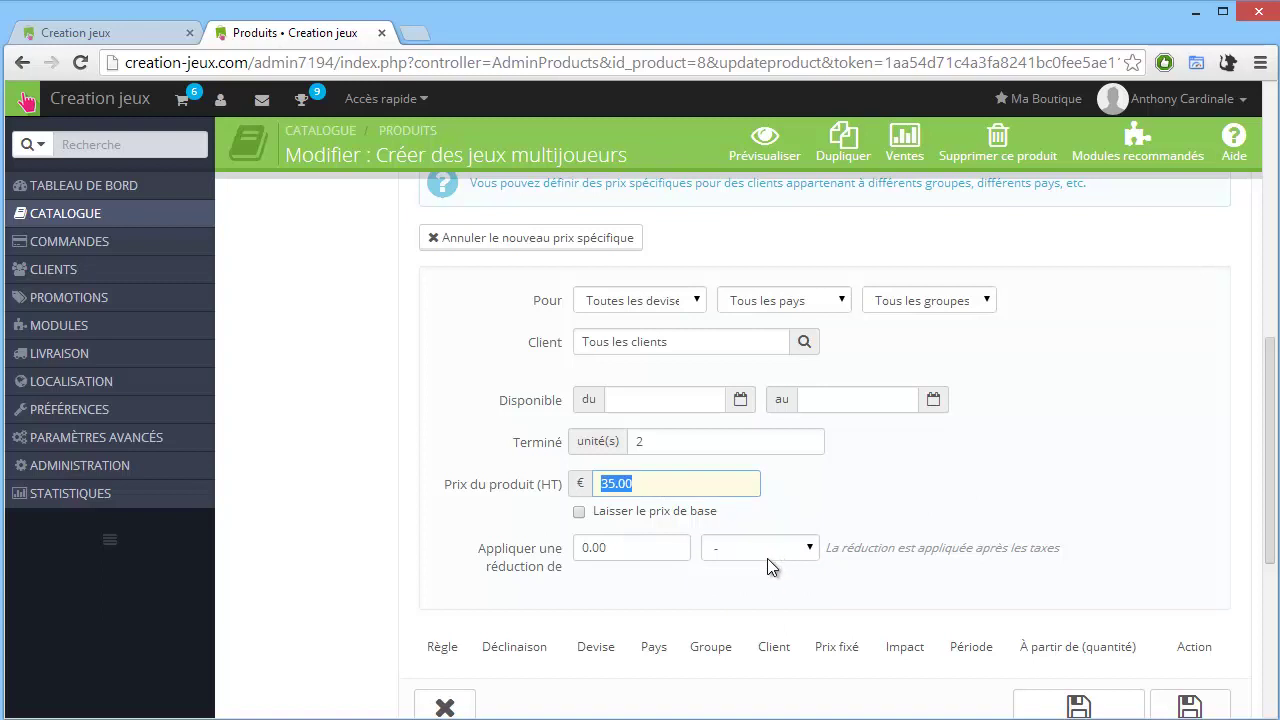
pyautogui.scroll(-1, 767, 558)
pyautogui.click(1078, 612)
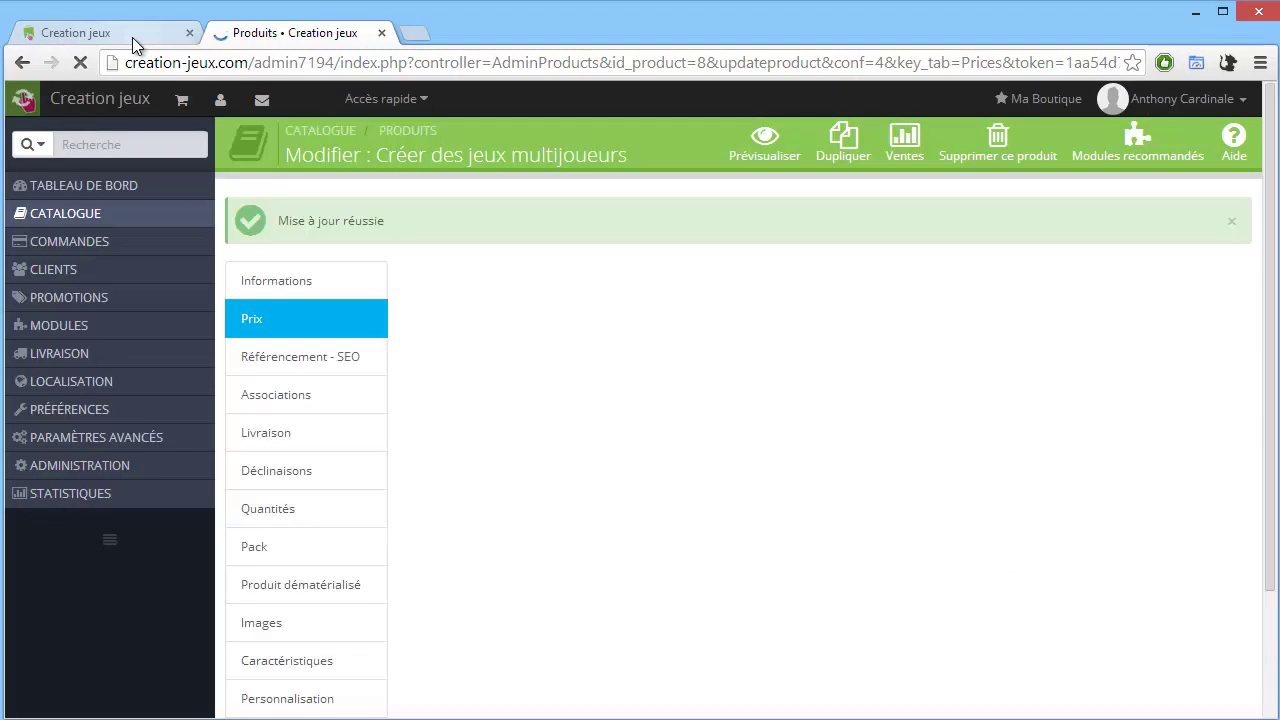
# Go to the storefront home page and open the Créer des jeux multijoueurs product page.
pyautogui.click(132, 37)
pyautogui.click(158, 196)
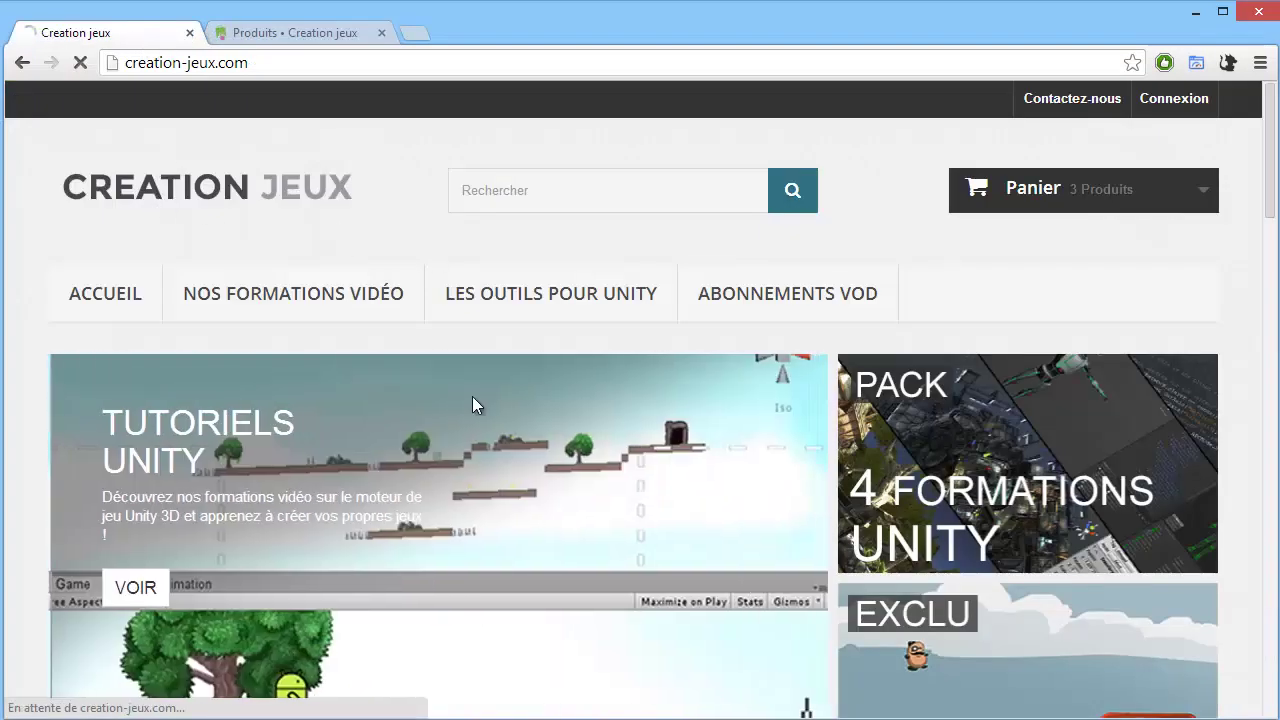
pyautogui.scroll(-3, 543, 436)
pyautogui.scroll(1, 566, 437)
pyautogui.scroll(-3, 566, 420)
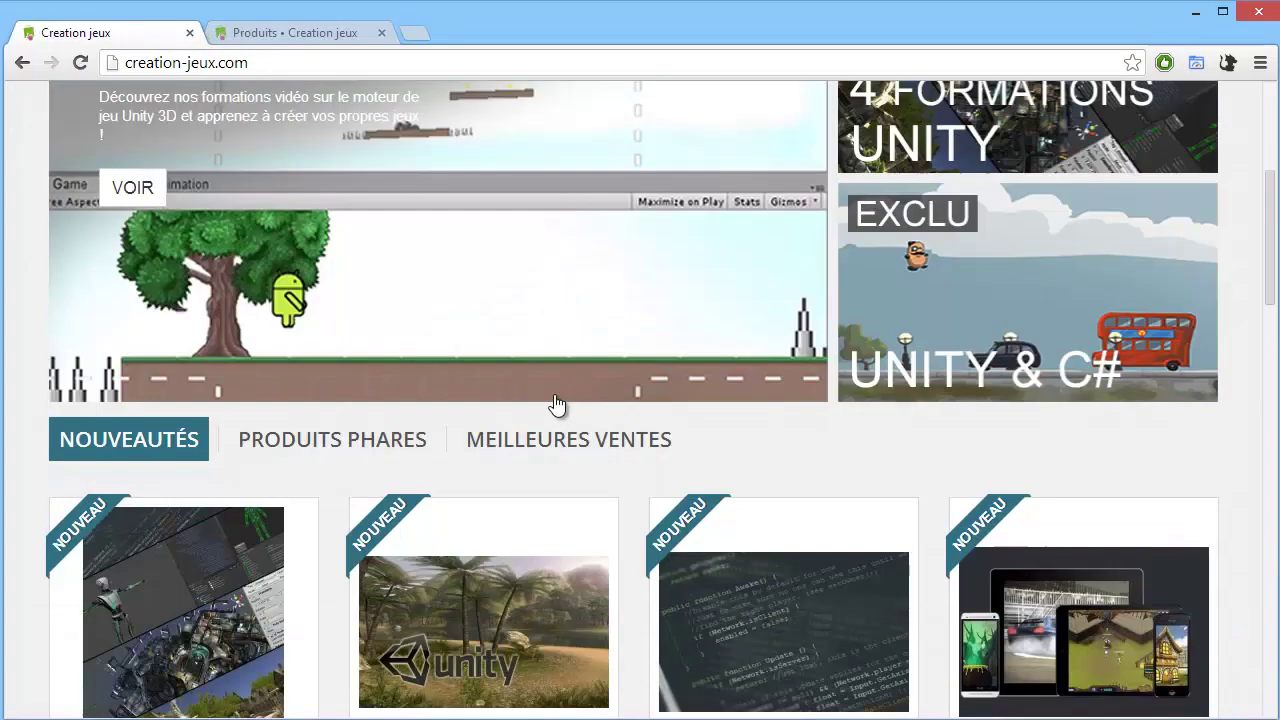
pyautogui.scroll(-6, 472, 377)
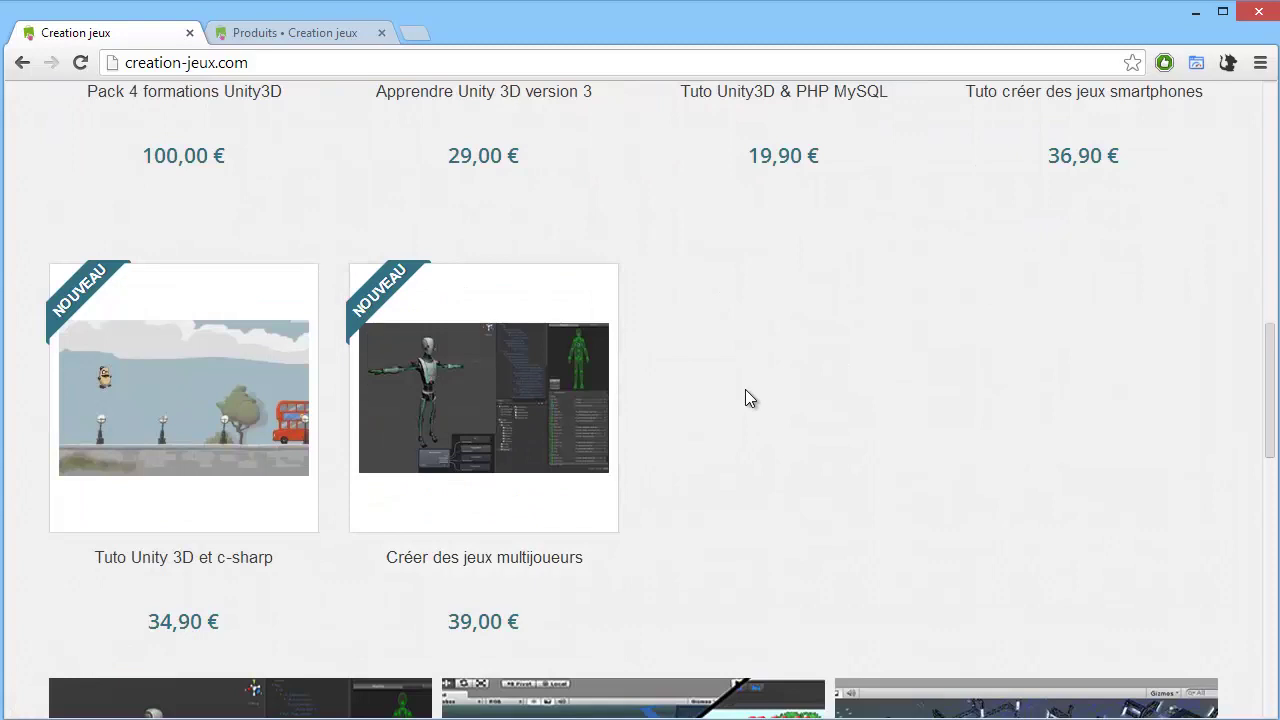
pyautogui.click(580, 323)
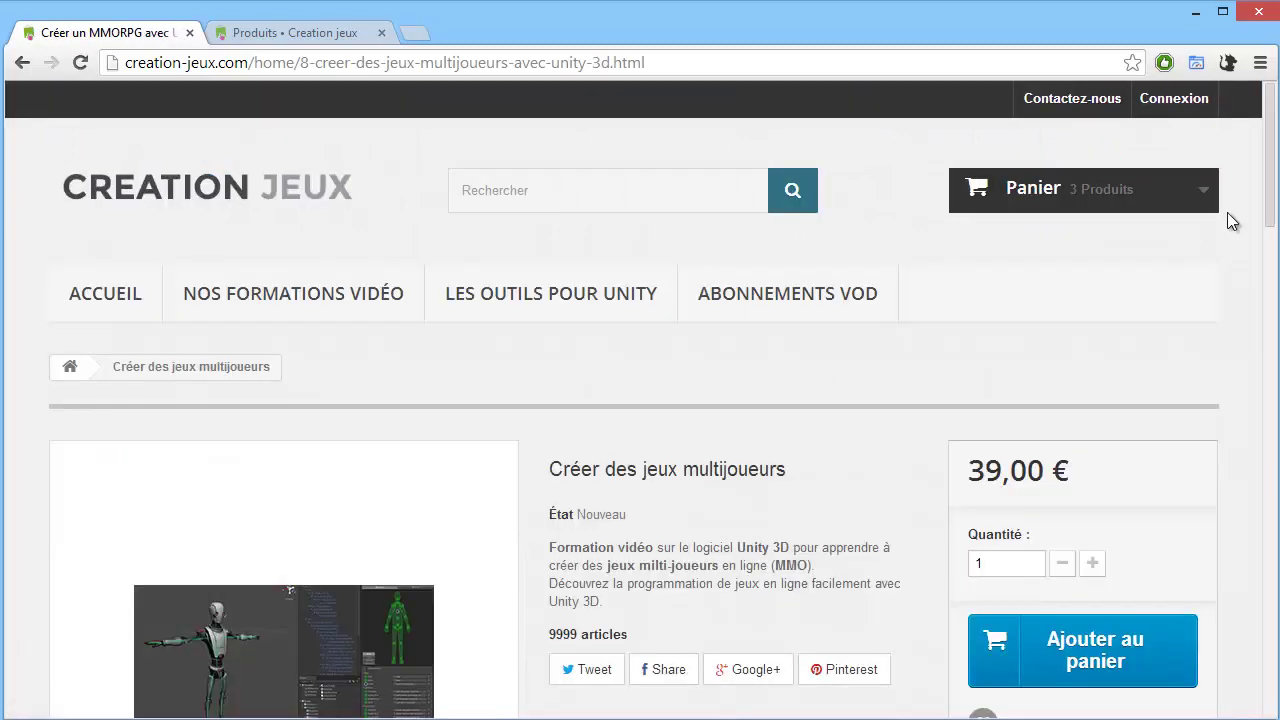
# Remove the existing item from the cart and raise the product quantity to 2.
pyautogui.moveTo(1200, 223)
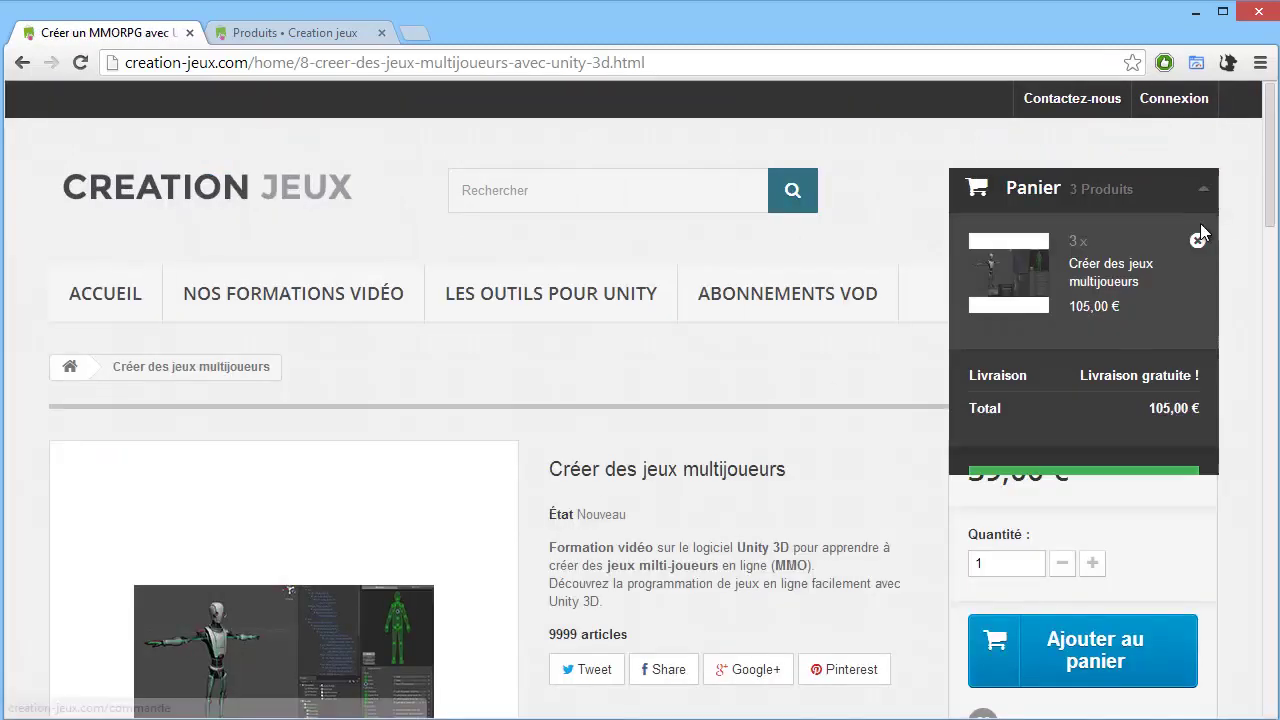
pyautogui.click(1217, 259)
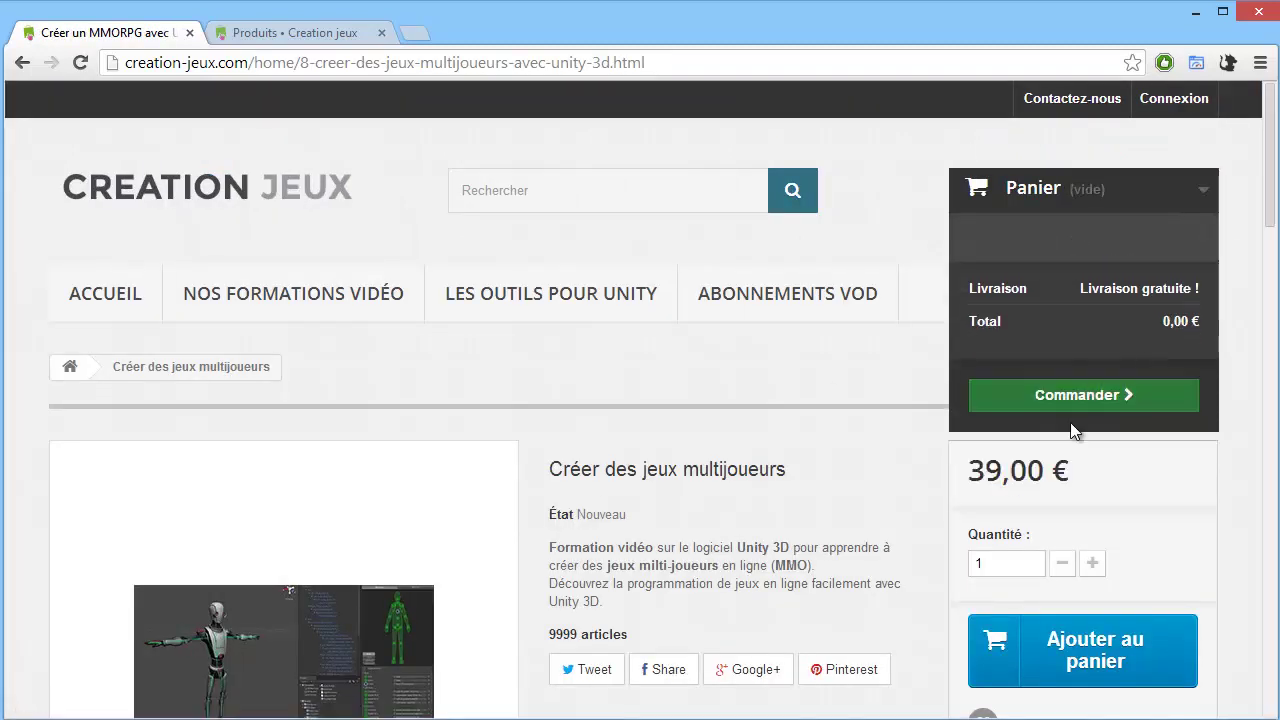
pyautogui.scroll(-1, 841, 478)
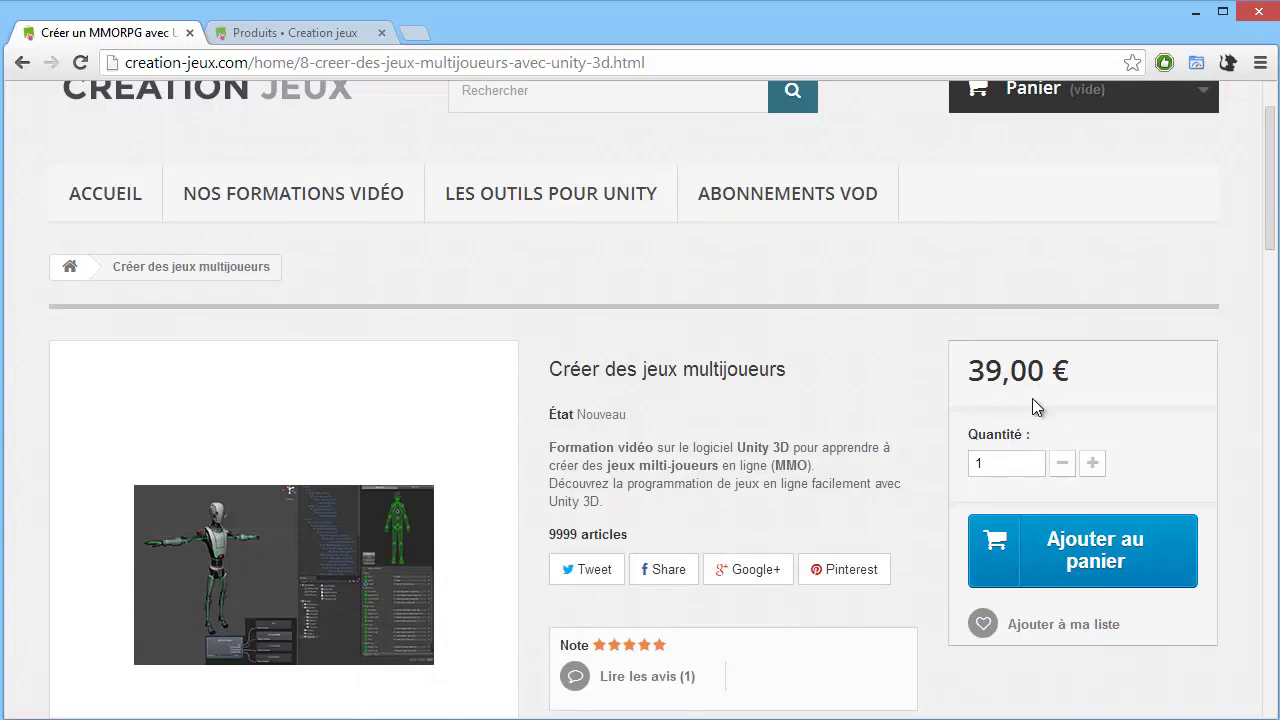
pyautogui.click(1094, 462)
# Add two copies to the cart, note the 70,00 € total, and close the confirmation.
pyautogui.click(1092, 552)
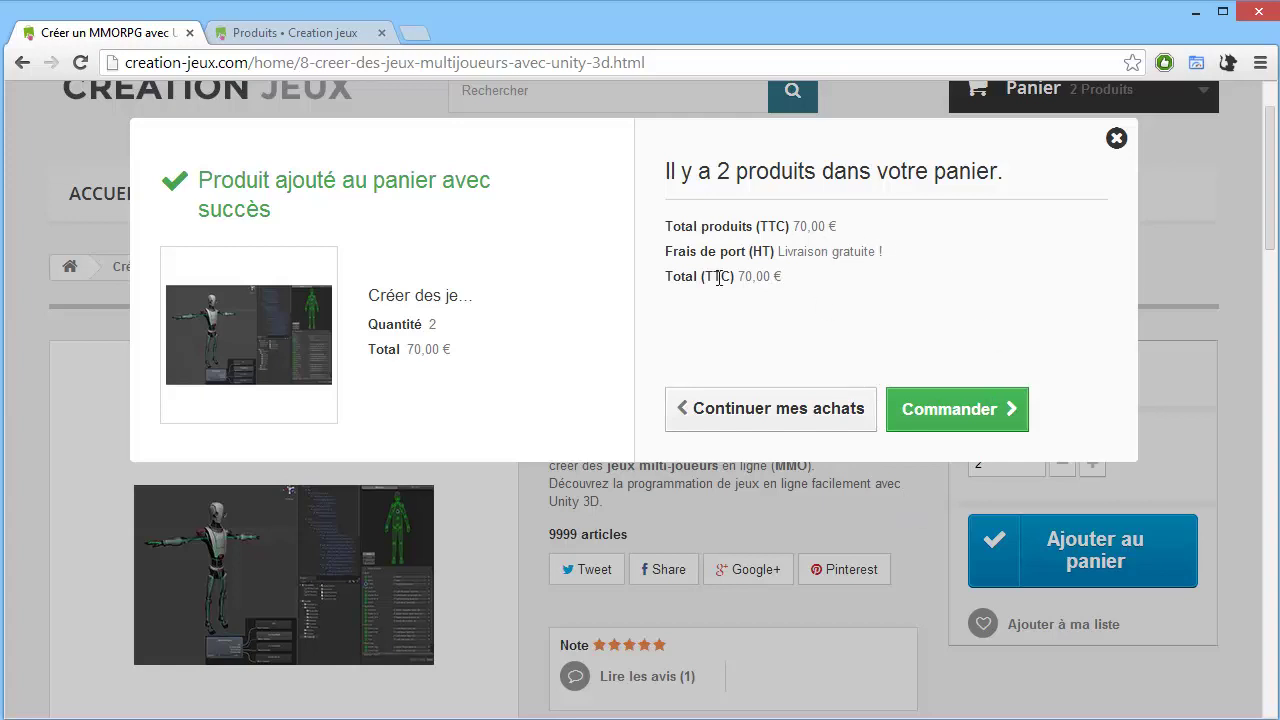
pyautogui.moveTo(799, 280); pyautogui.dragTo(733, 278)
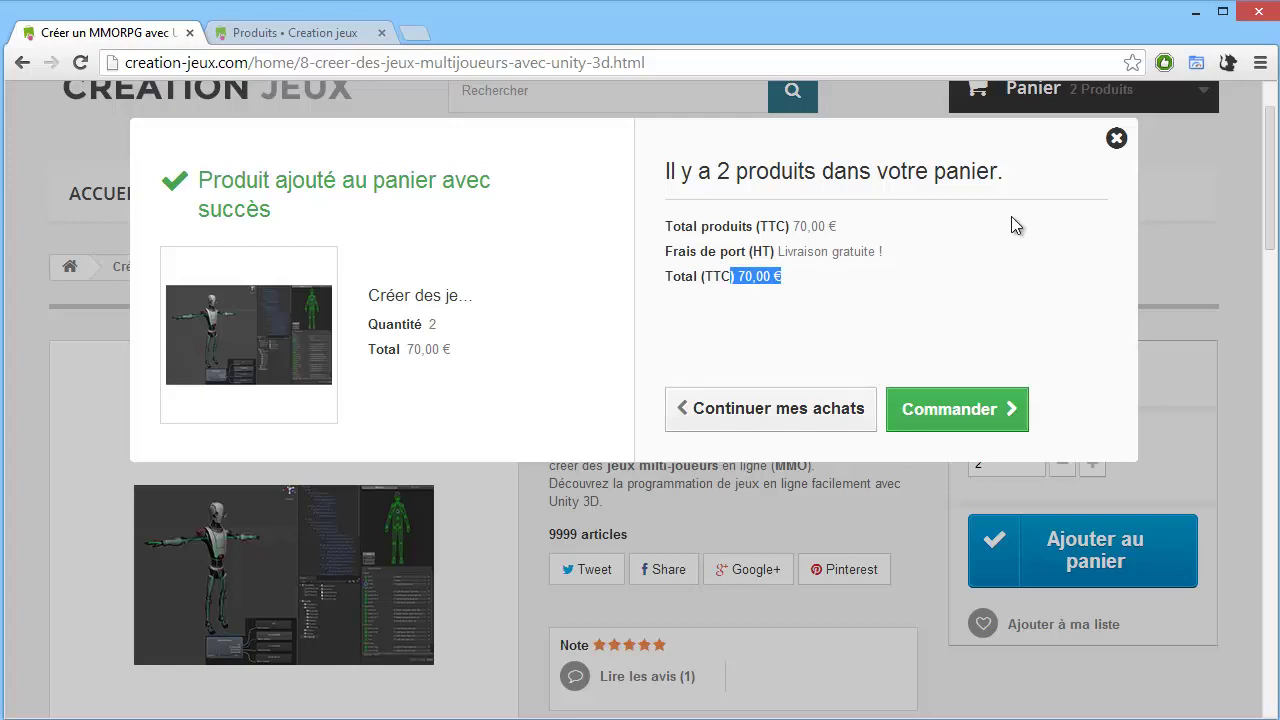
pyautogui.click(1116, 138)
# Jump to the product's single review, then go back to the back-office product page.
pyautogui.scroll(1, 1164, 140)
pyautogui.moveTo(1150, 190)
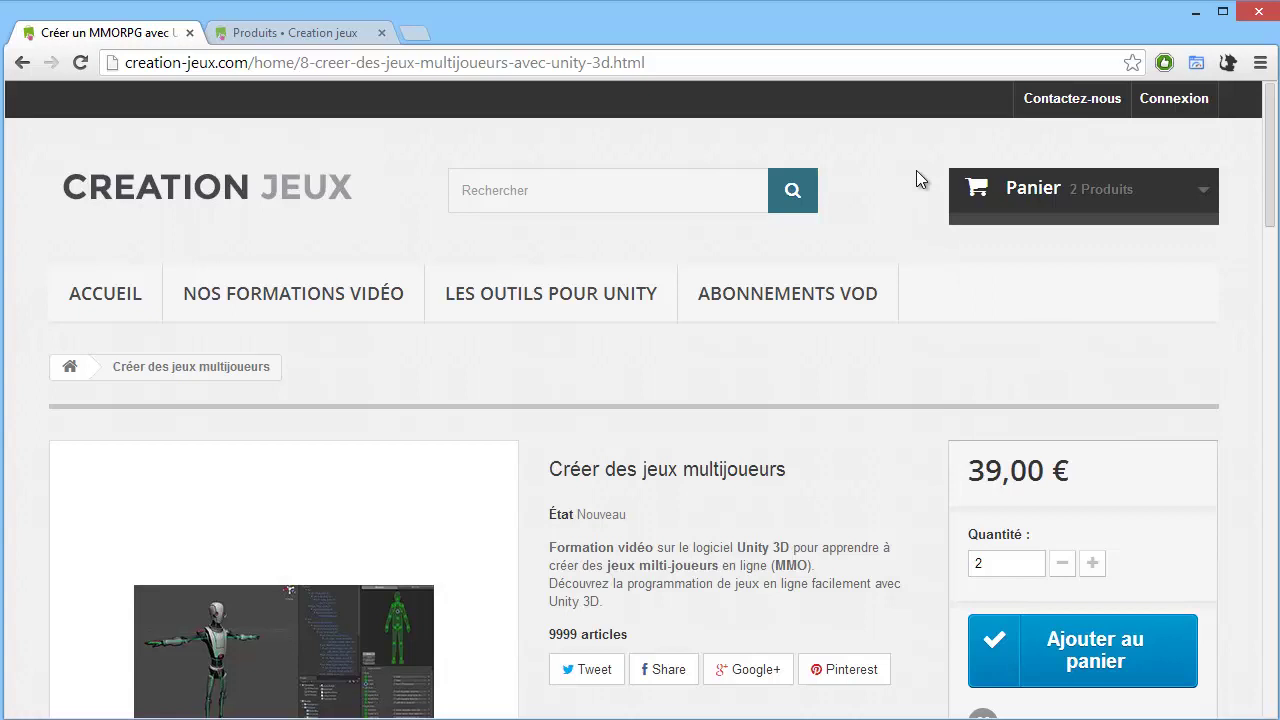
pyautogui.scroll(-3, 590, 325)
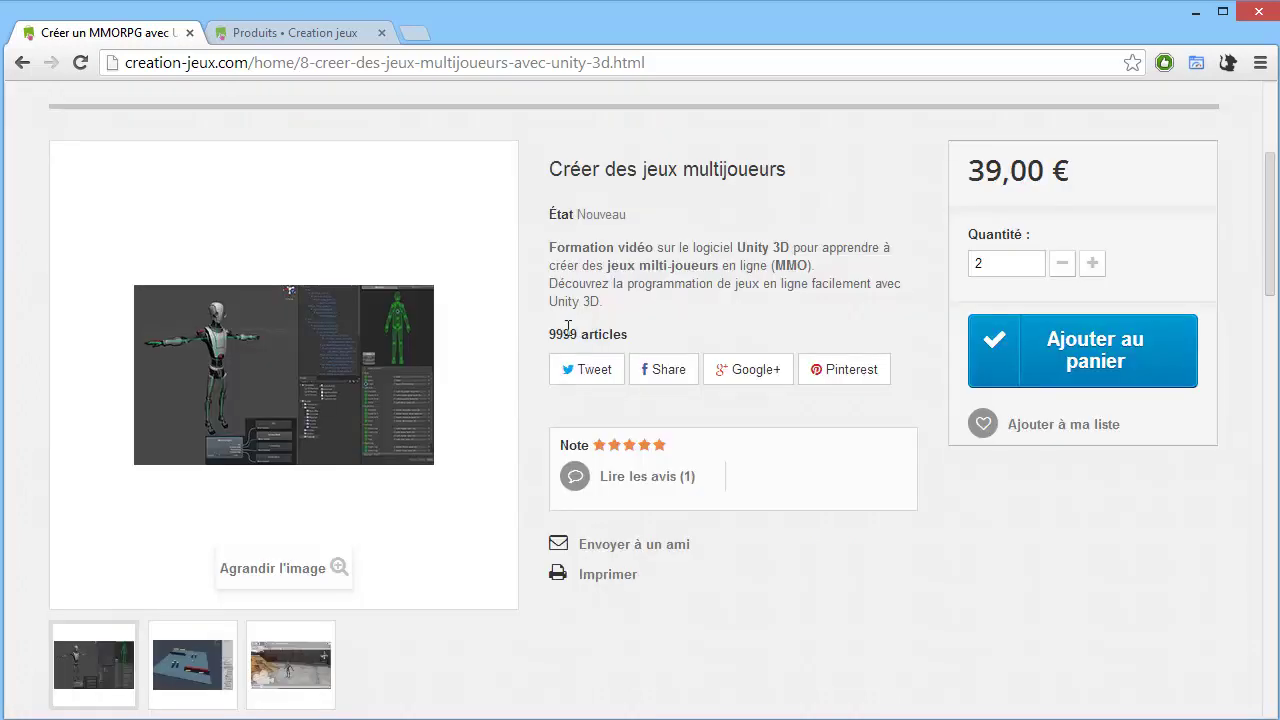
pyautogui.scroll(1, 515, 368)
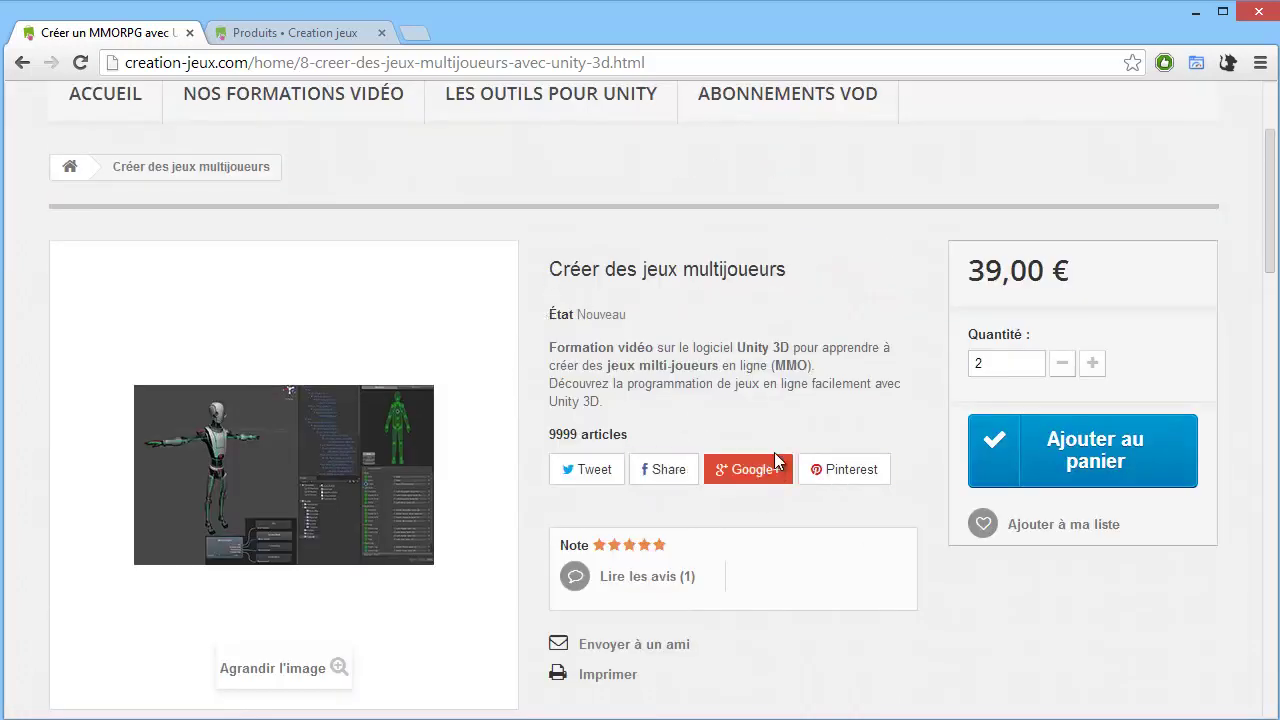
pyautogui.click(628, 573)
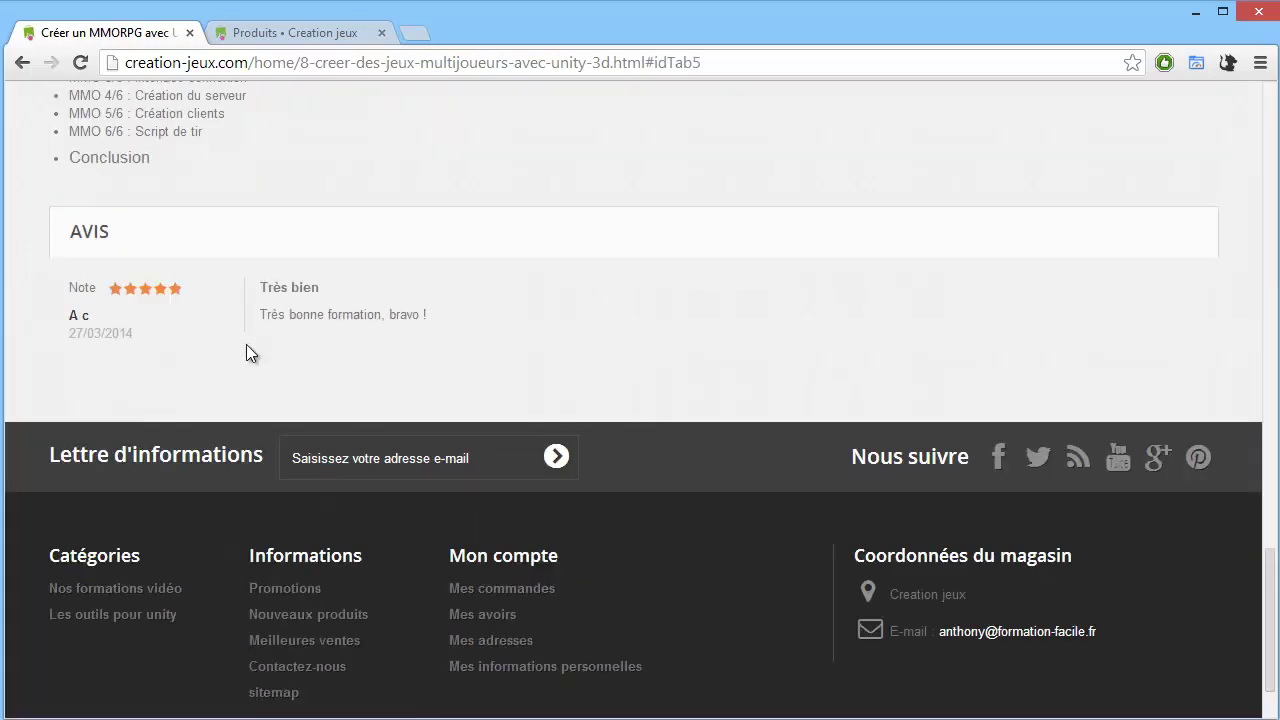
pyautogui.click(255, 25)
pyautogui.moveTo(95, 272)
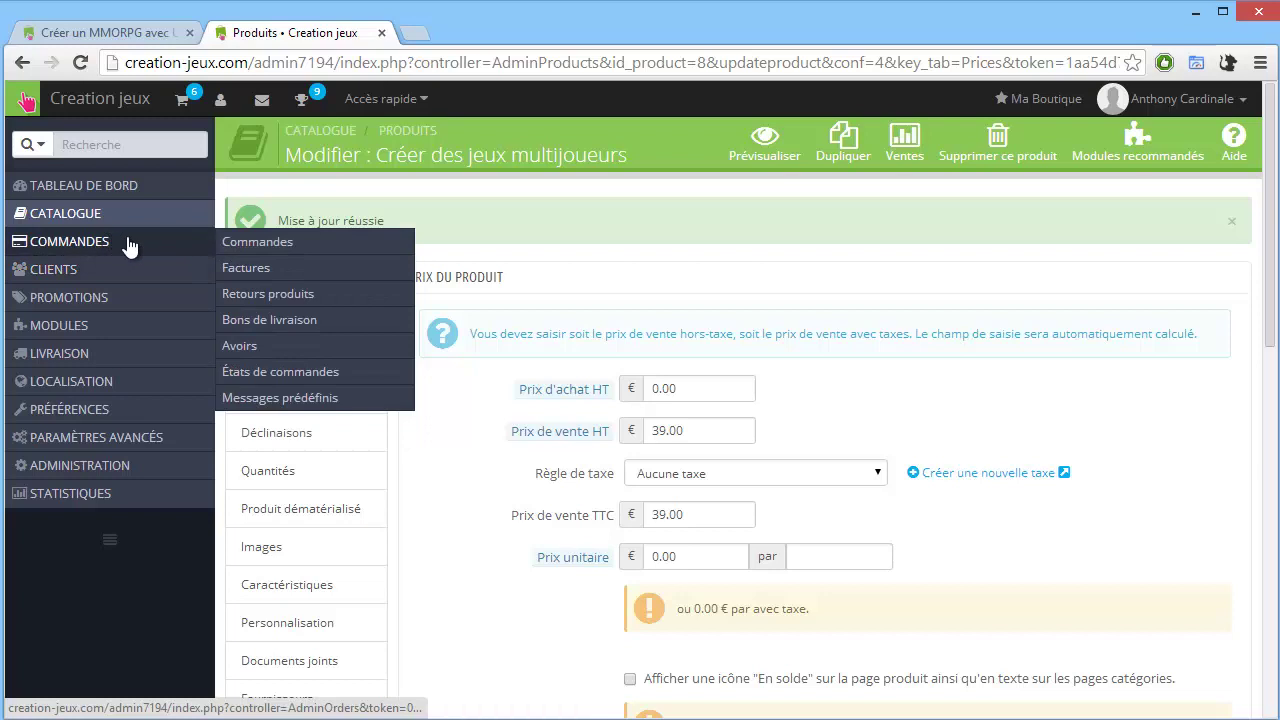
# Search modules for 'commentai', open Commentaires produits showing one pending comment, then return to the storefront.
pyautogui.moveTo(140, 230)
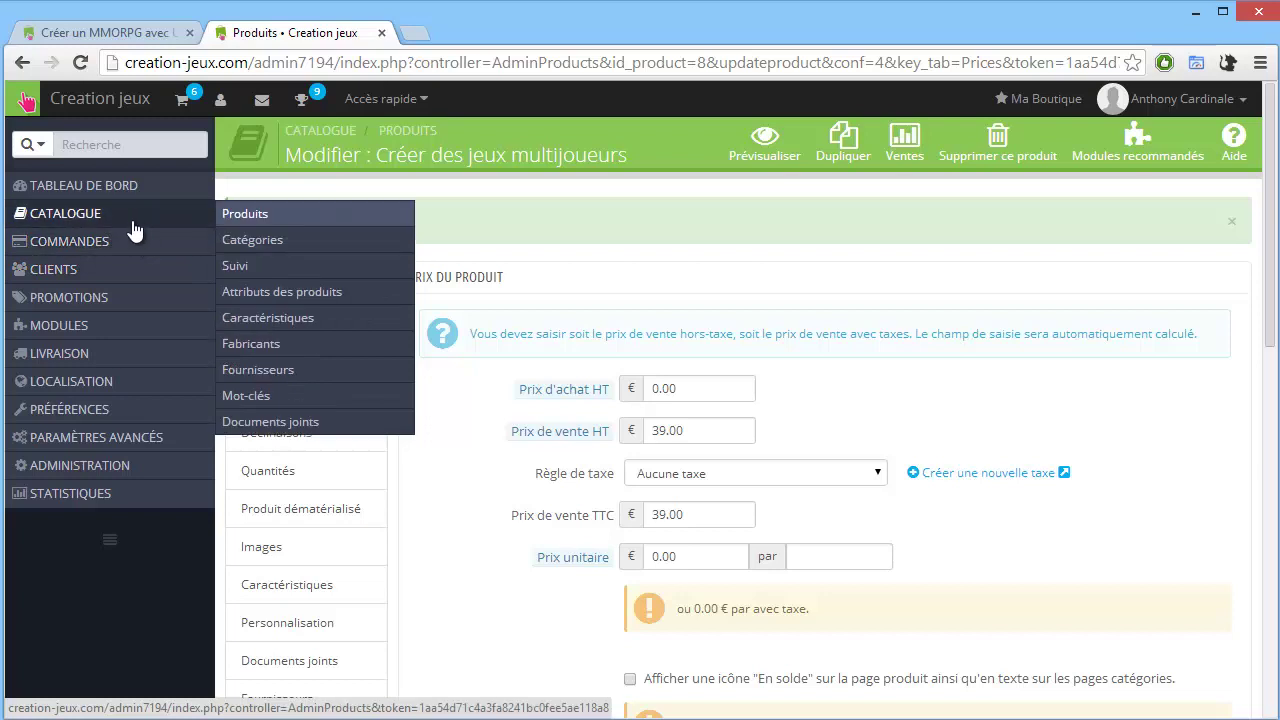
pyautogui.moveTo(88, 326)
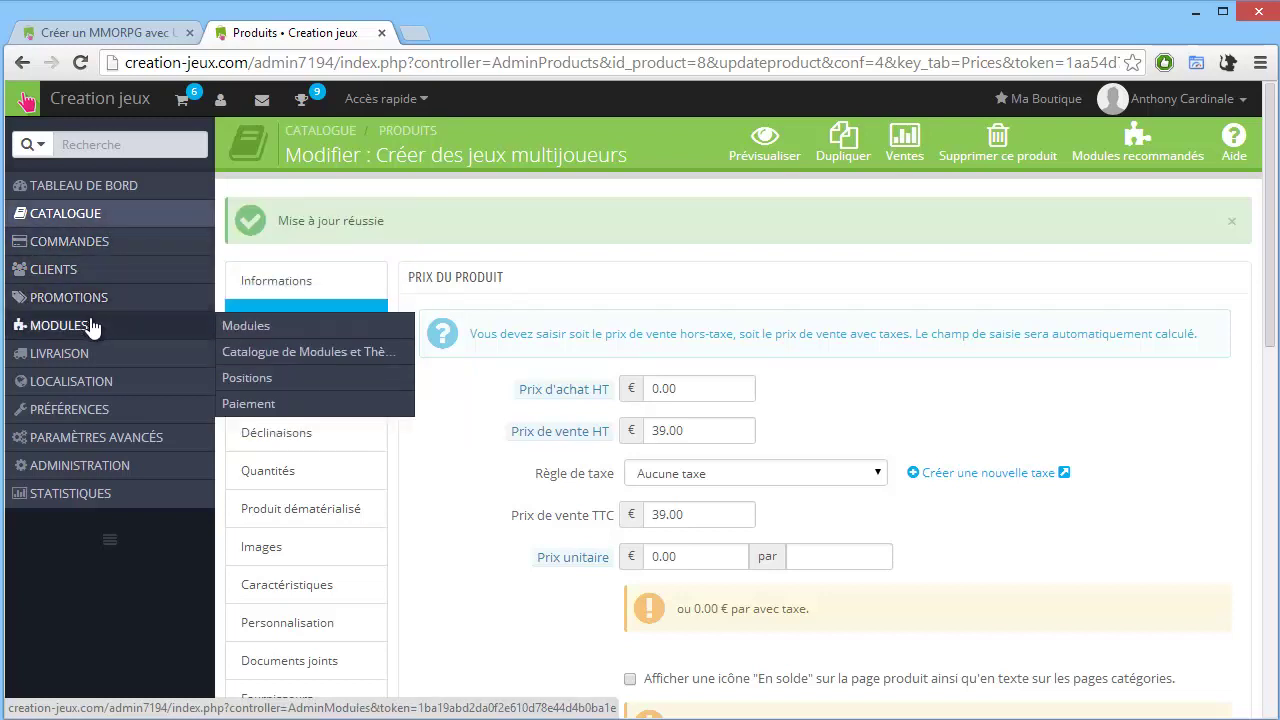
pyautogui.click(222, 326)
pyautogui.scroll(-9, 323, 457)
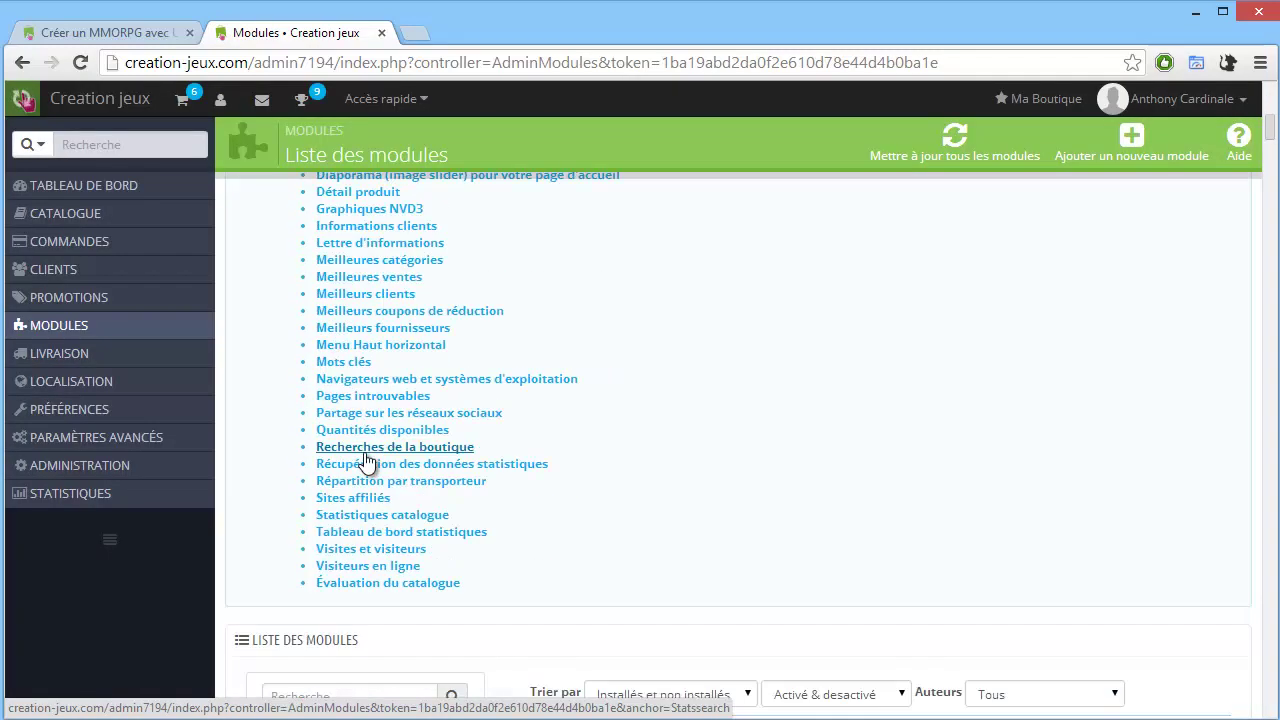
pyautogui.click(323, 594)
pyautogui.write('co')
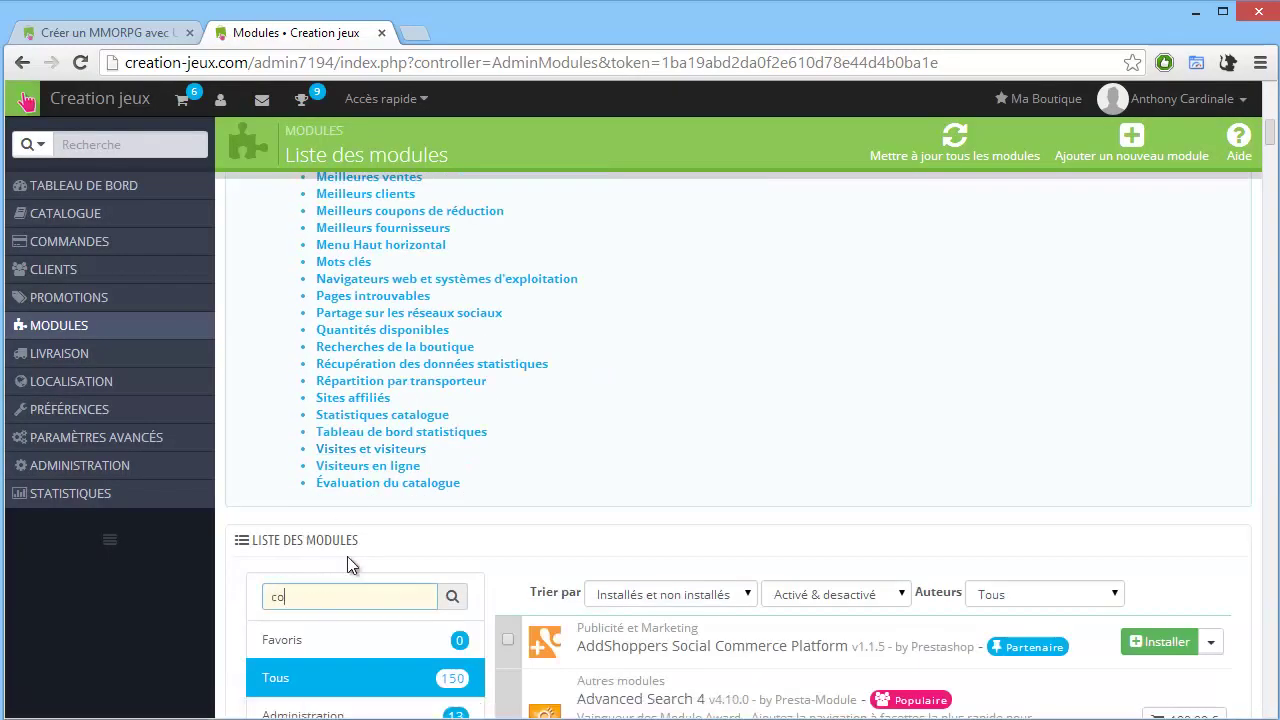
pyautogui.write('mmentai')
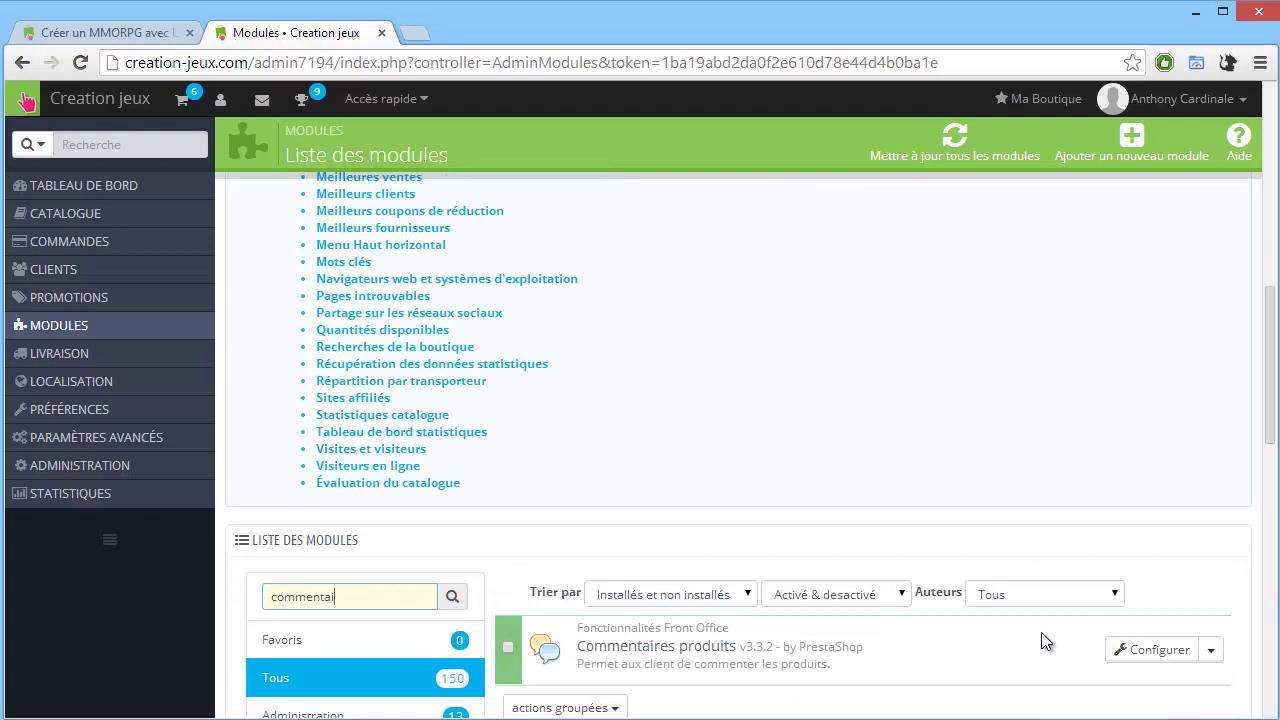
pyautogui.click(1140, 650)
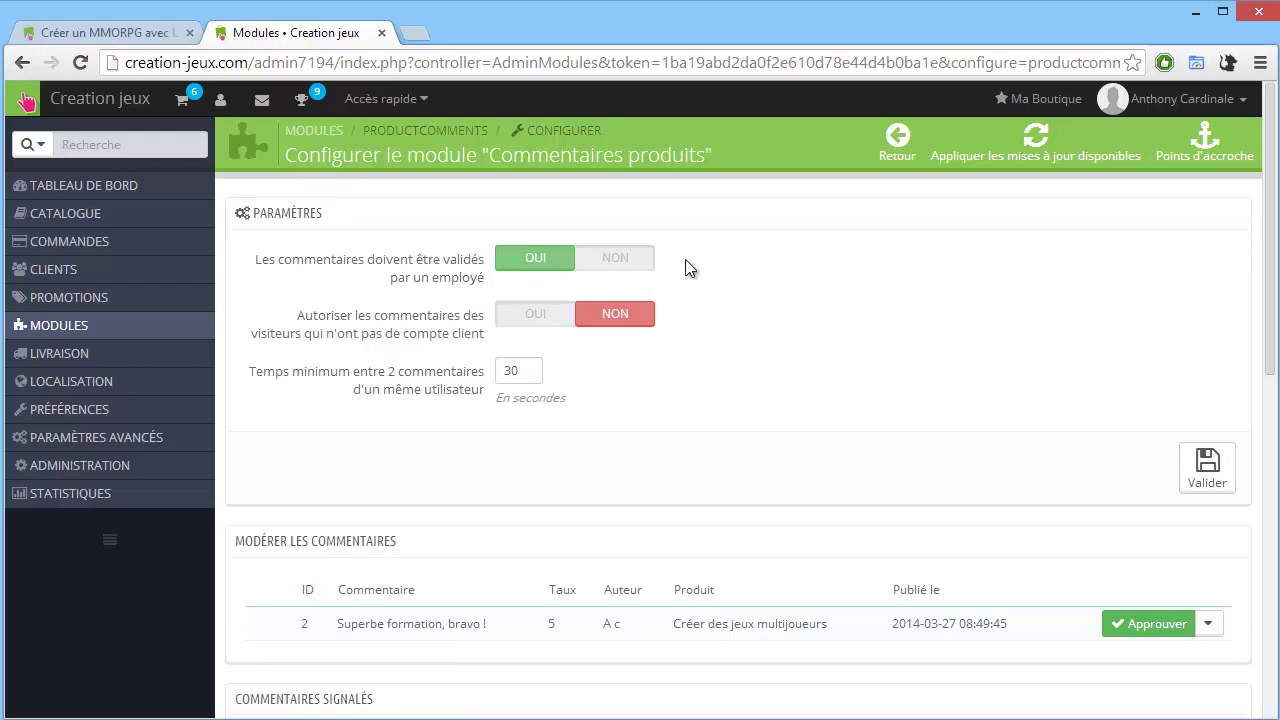
pyautogui.scroll(-2, 649, 300)
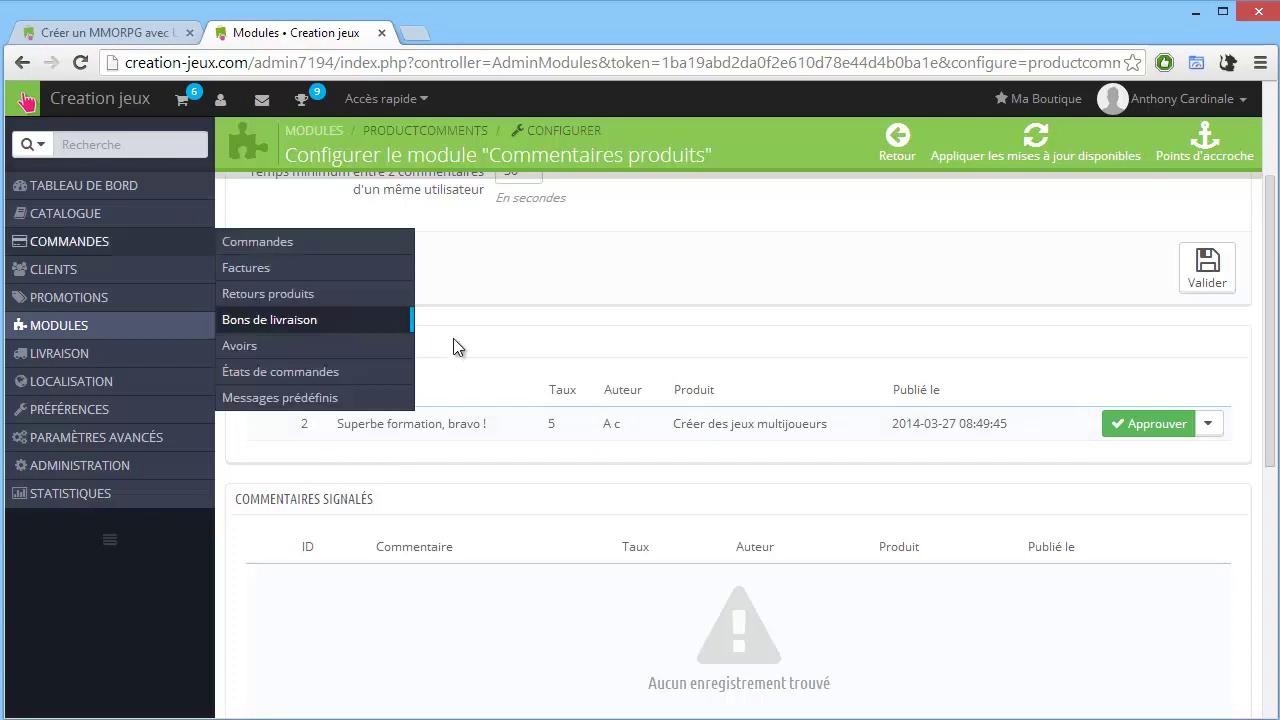
pyautogui.click(120, 32)
pyautogui.scroll(20, 595, 428)
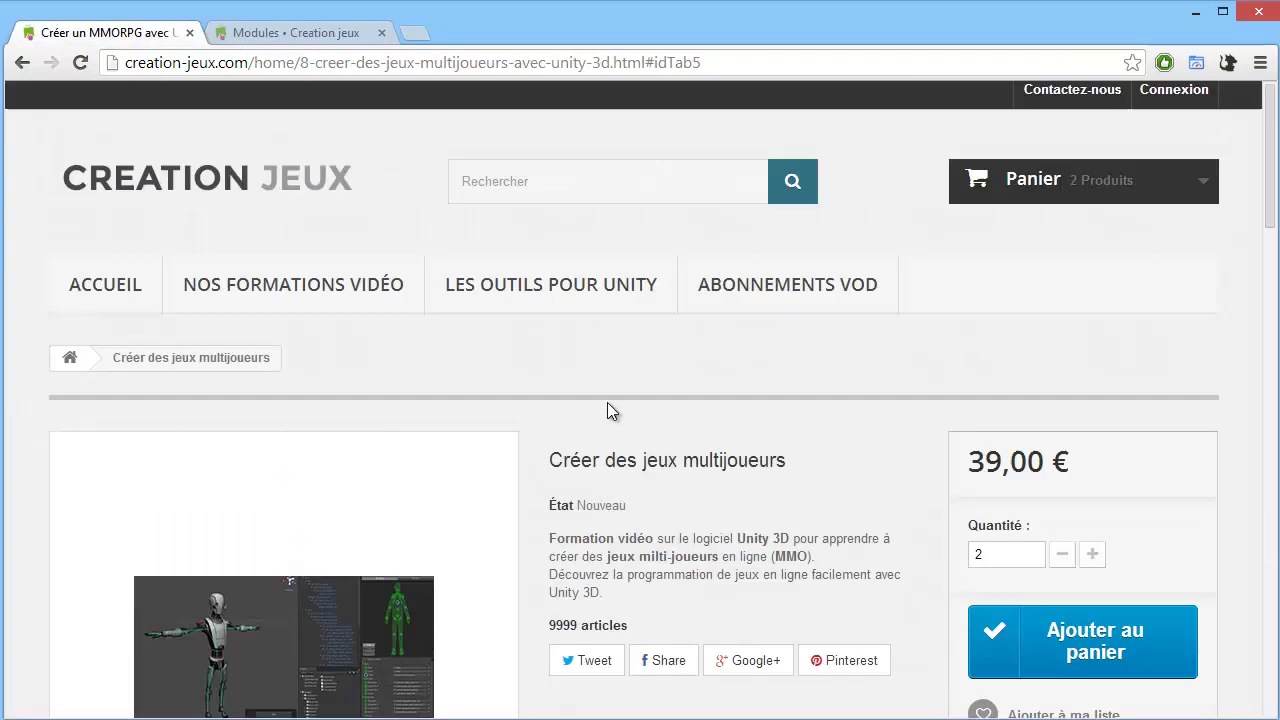
pyautogui.click(193, 186)
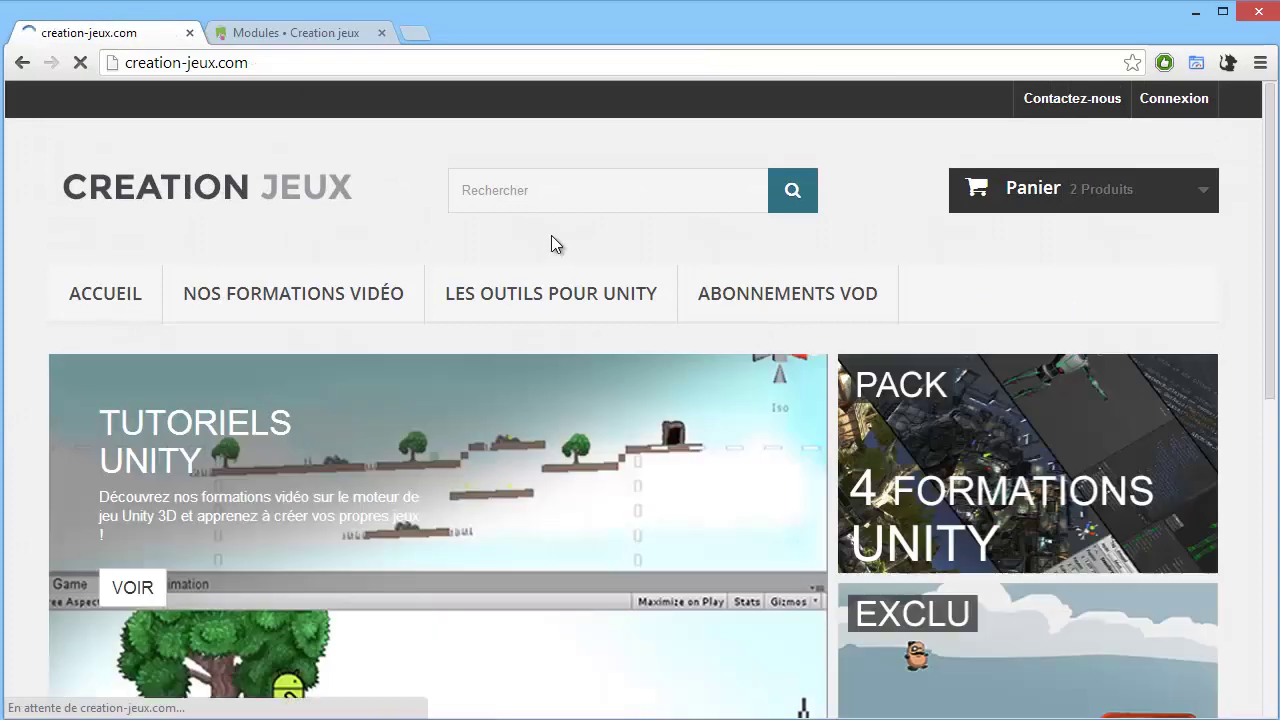
pyautogui.scroll(-2, 600, 294)
pyautogui.scroll(-9, 600, 294)
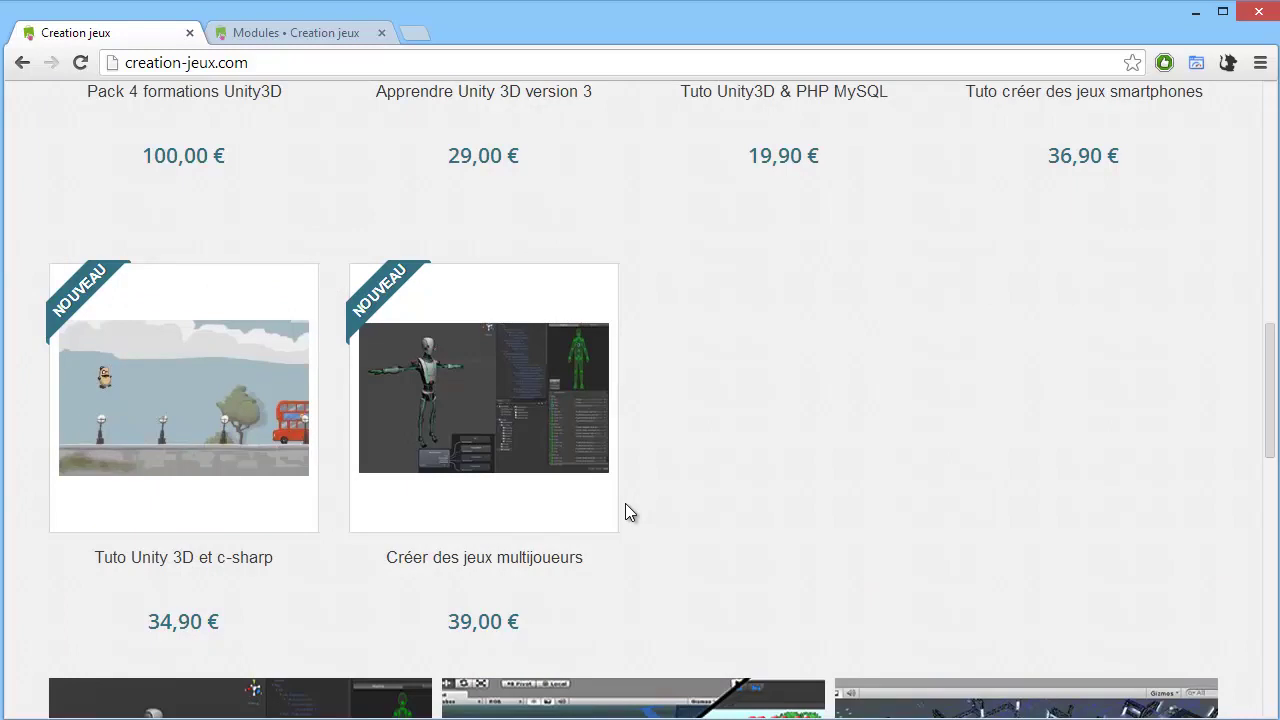
pyautogui.scroll(10, 630, 497)
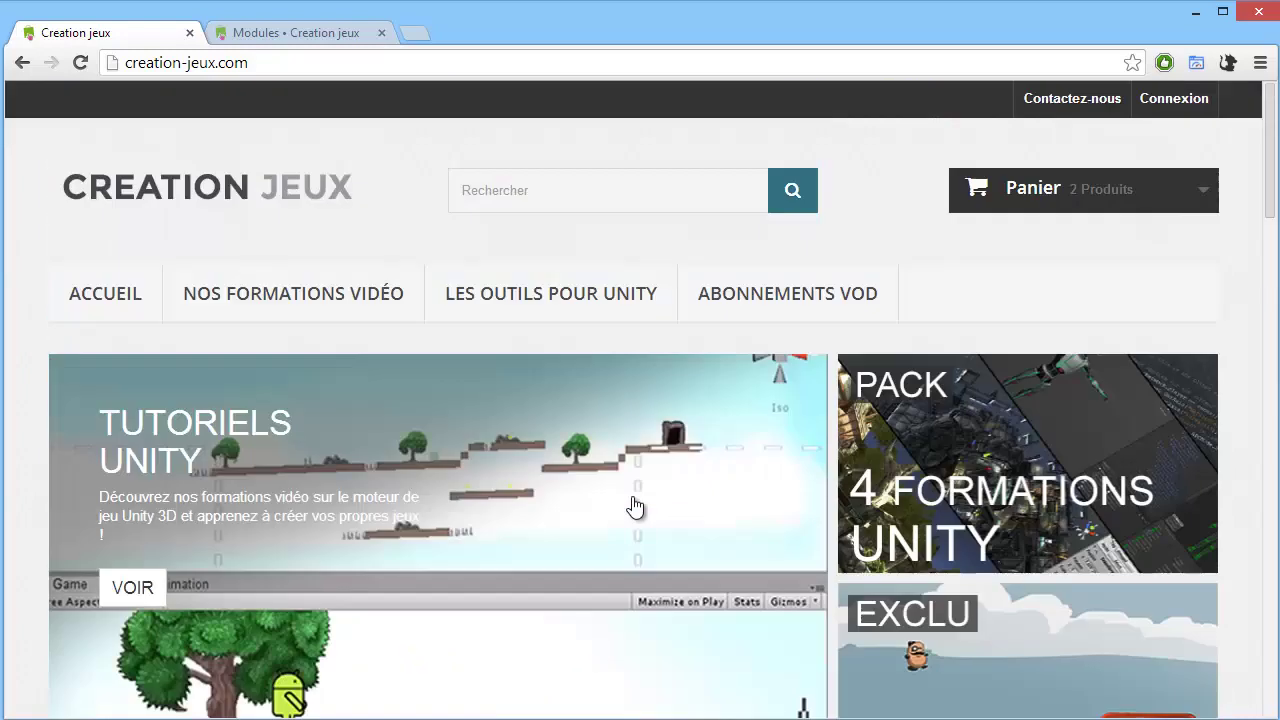
pyautogui.click(308, 30)
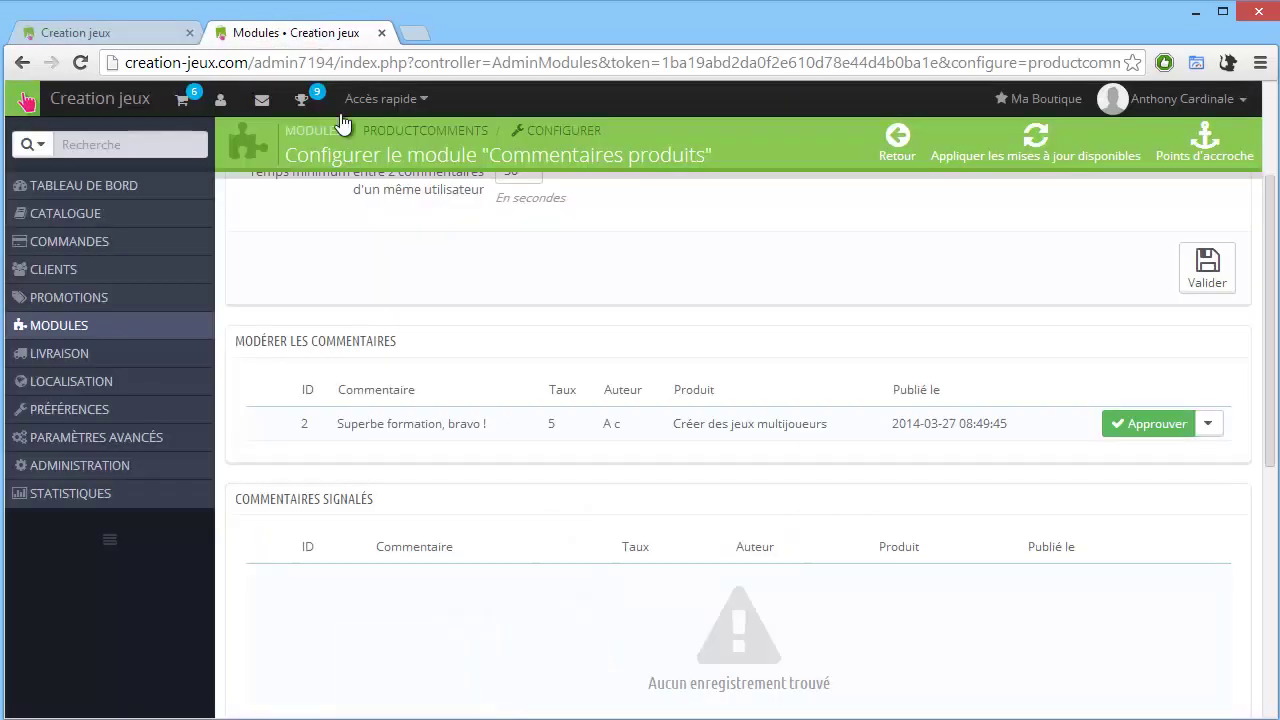
# Search the module list for 'cheq' and update the Chèque module from v2.3 to v2.4.
pyautogui.scroll(3, 340, 292)
pyautogui.moveTo(176, 330)
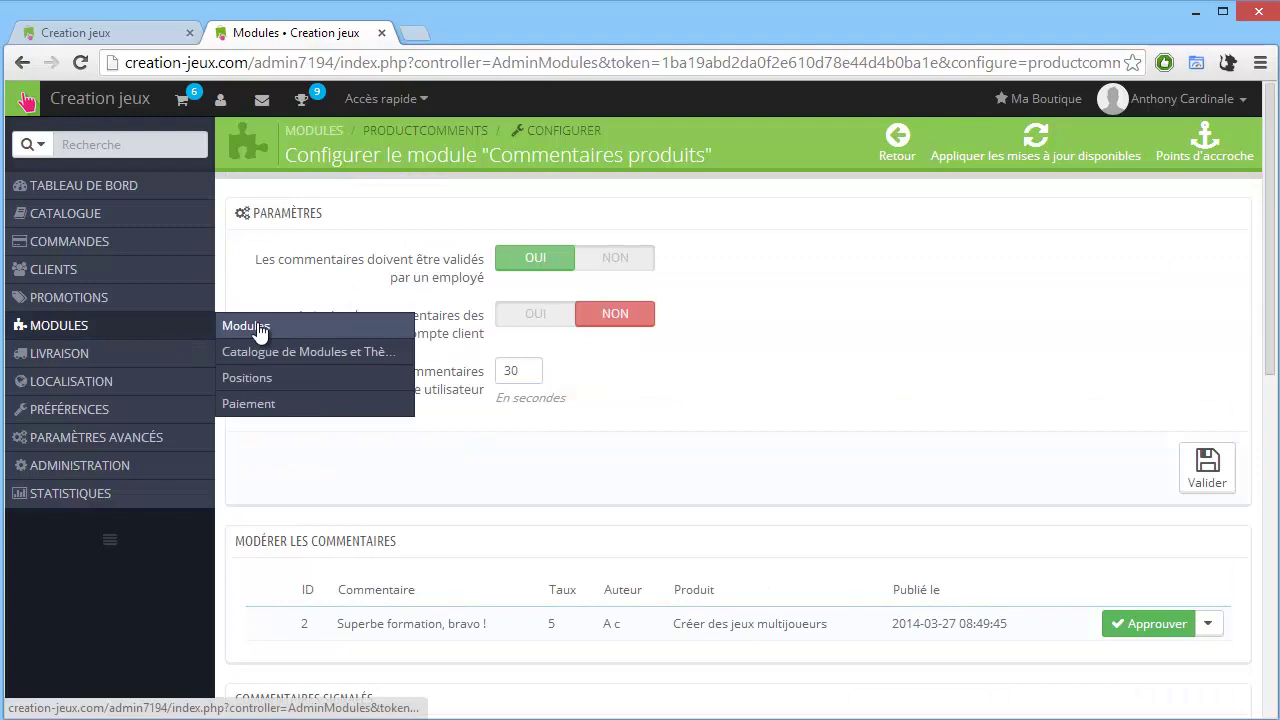
pyautogui.click(258, 322)
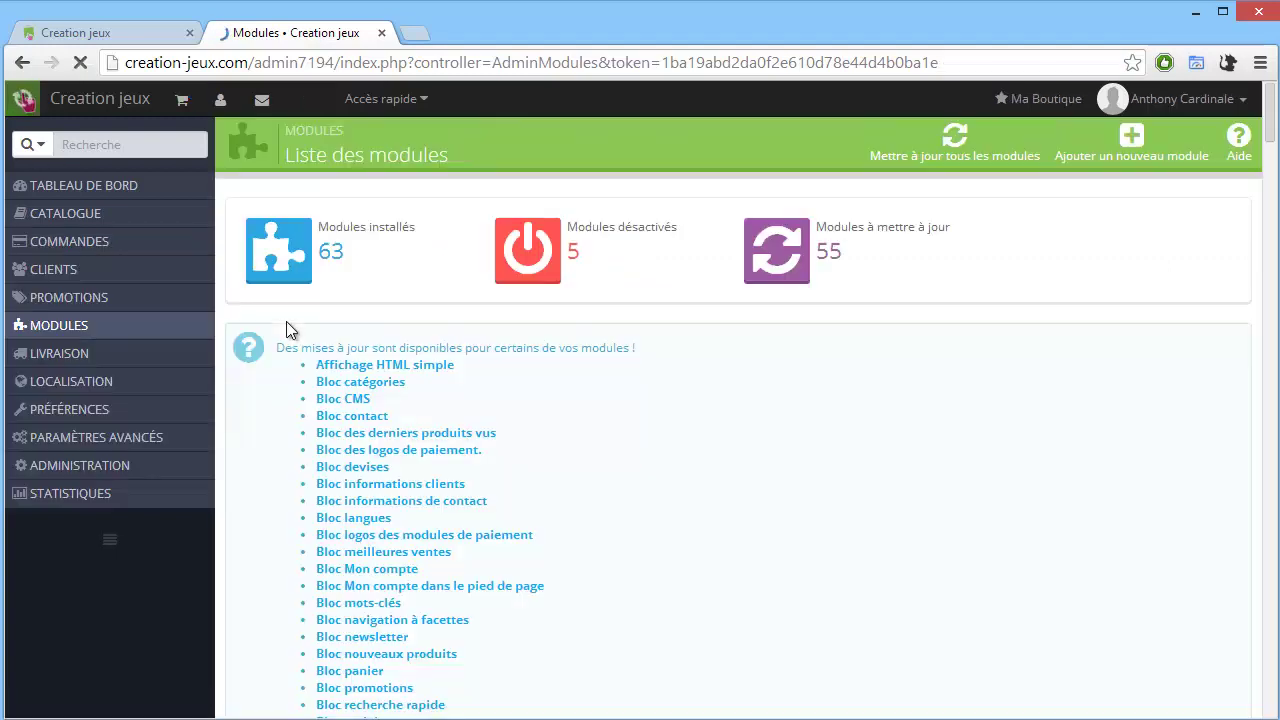
pyautogui.scroll(-12, 410, 415)
pyautogui.scroll(-3, 420, 398)
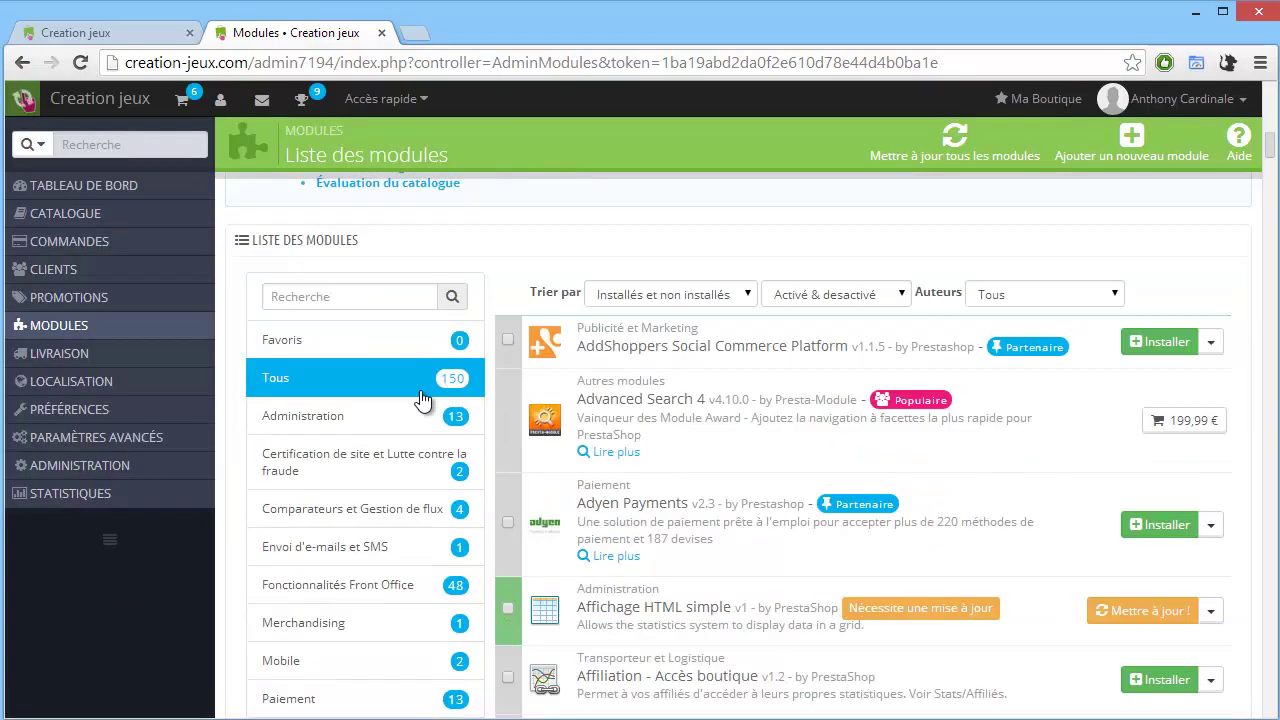
pyautogui.scroll(2, 399, 372)
pyautogui.click(335, 393)
pyautogui.write('cheque')
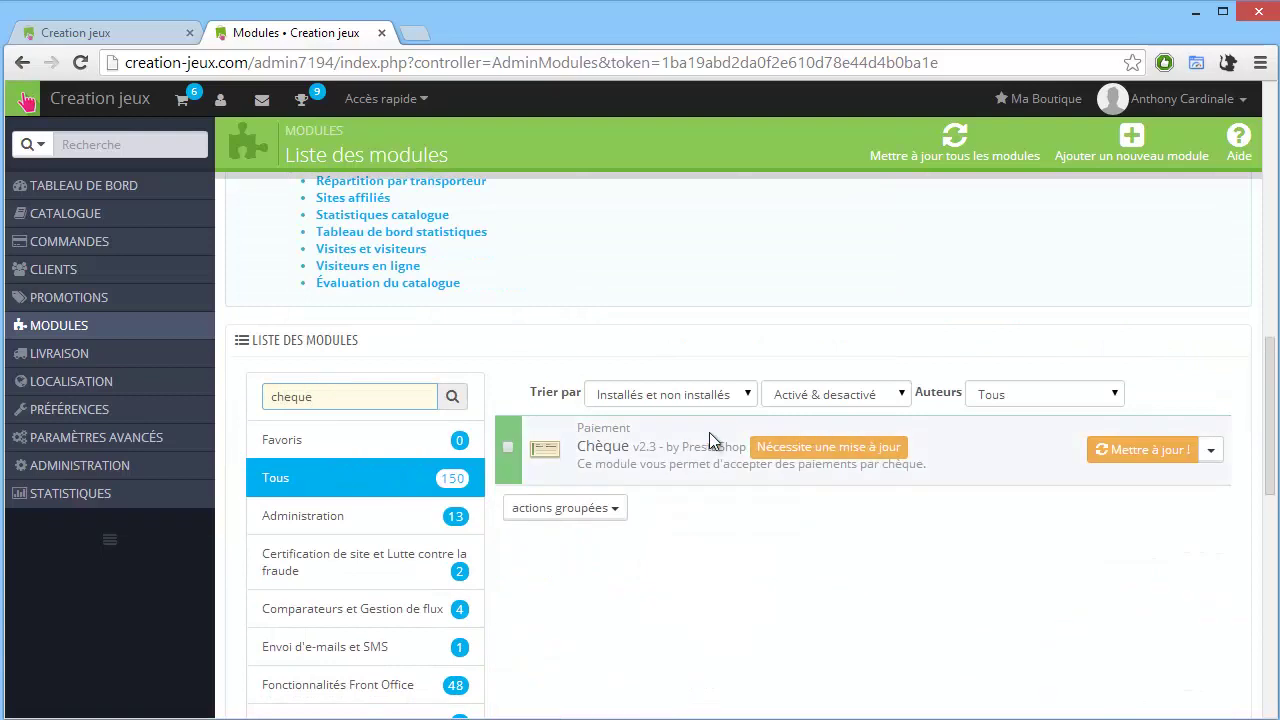
pyautogui.click(1147, 453)
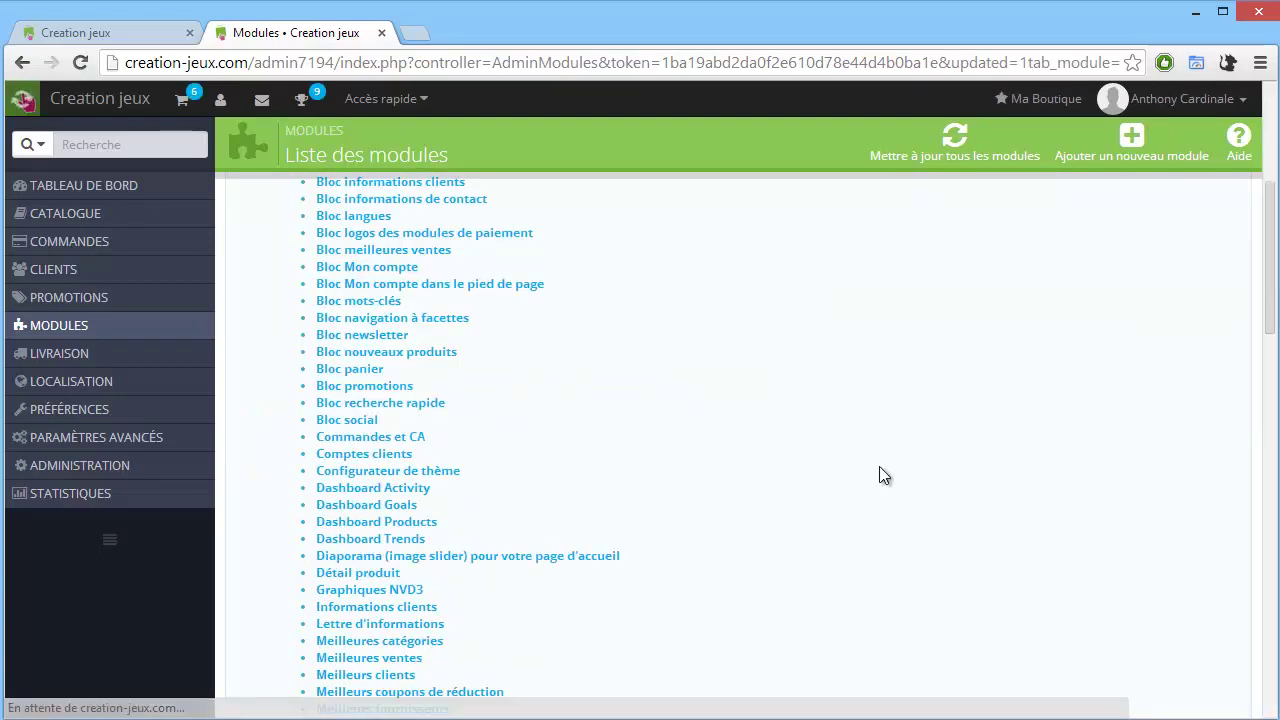
pyautogui.scroll(12, 862, 455)
pyautogui.scroll(-9, 374, 410)
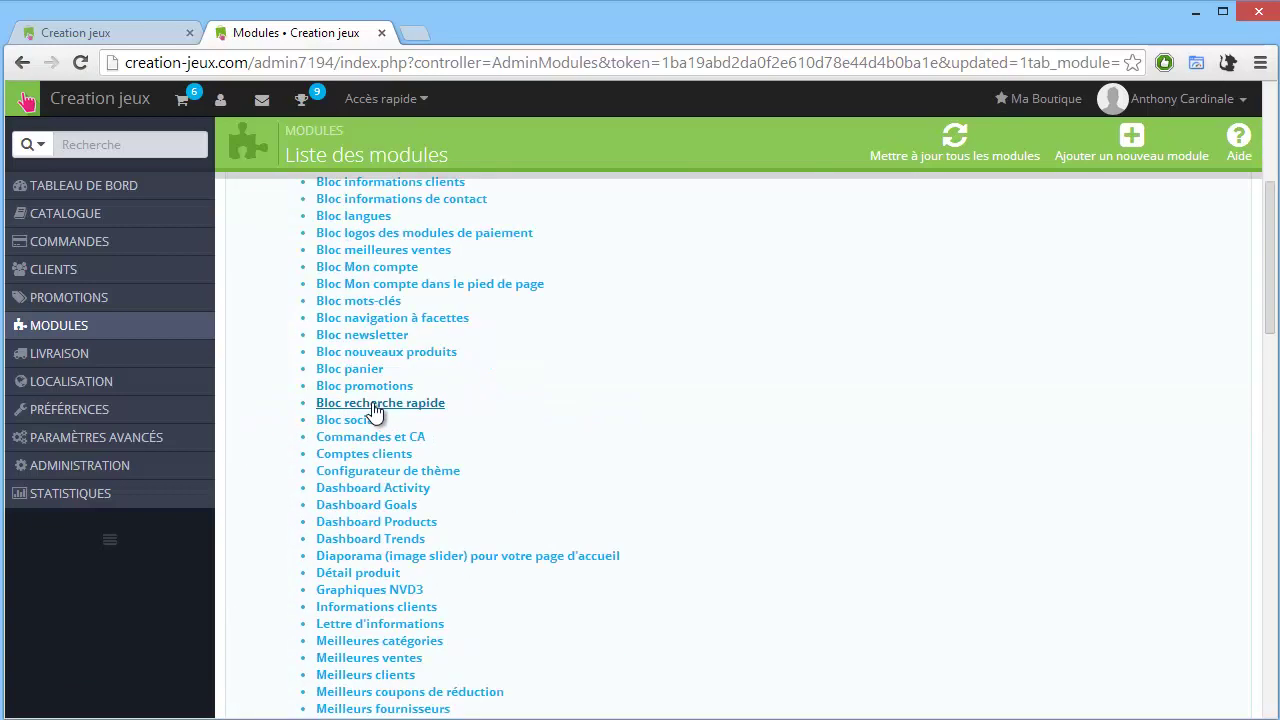
pyautogui.scroll(-2, 384, 424)
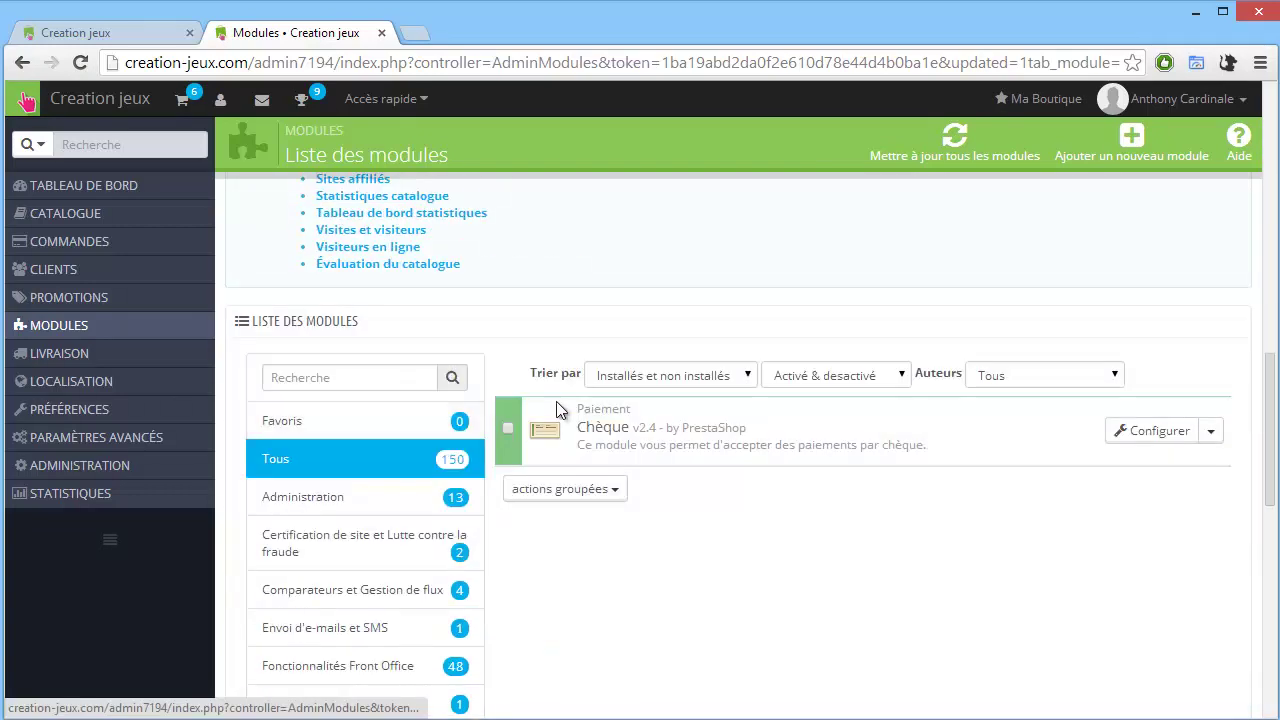
# Append the postcode and town to the Chèque module's Adresse field and save the settings.
pyautogui.click(1145, 430)
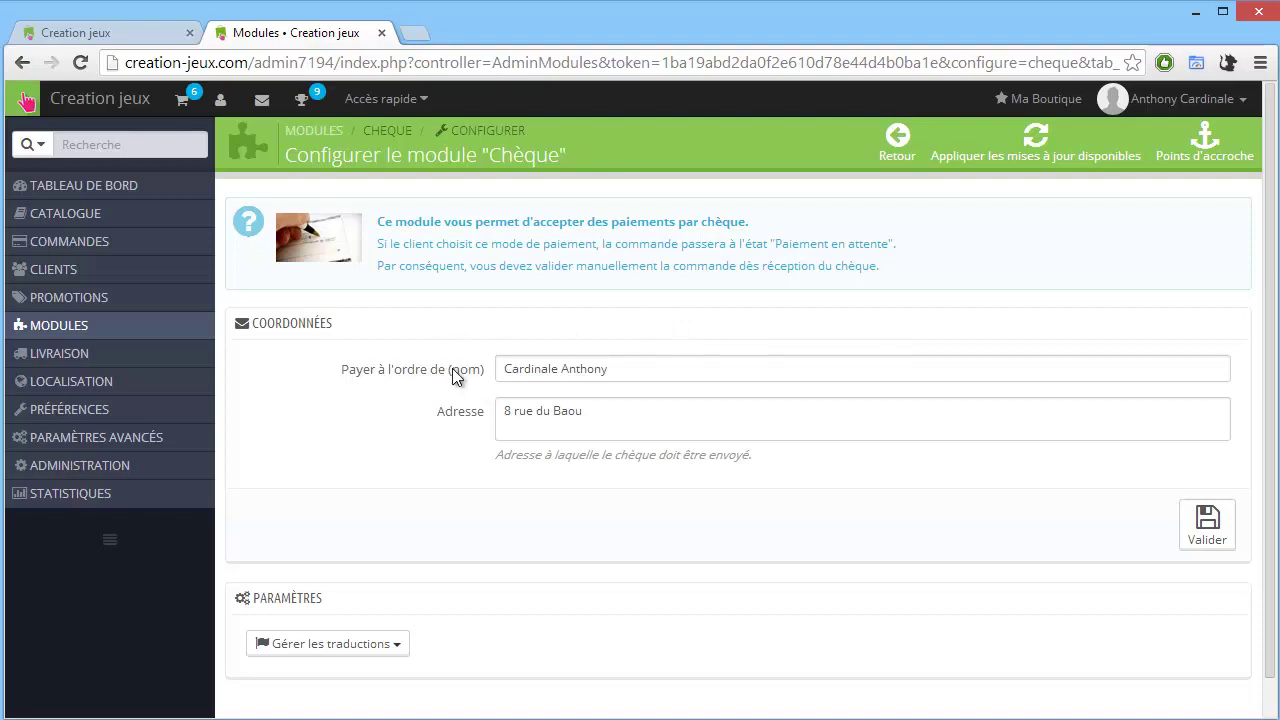
pyautogui.scroll(-1, 455, 374)
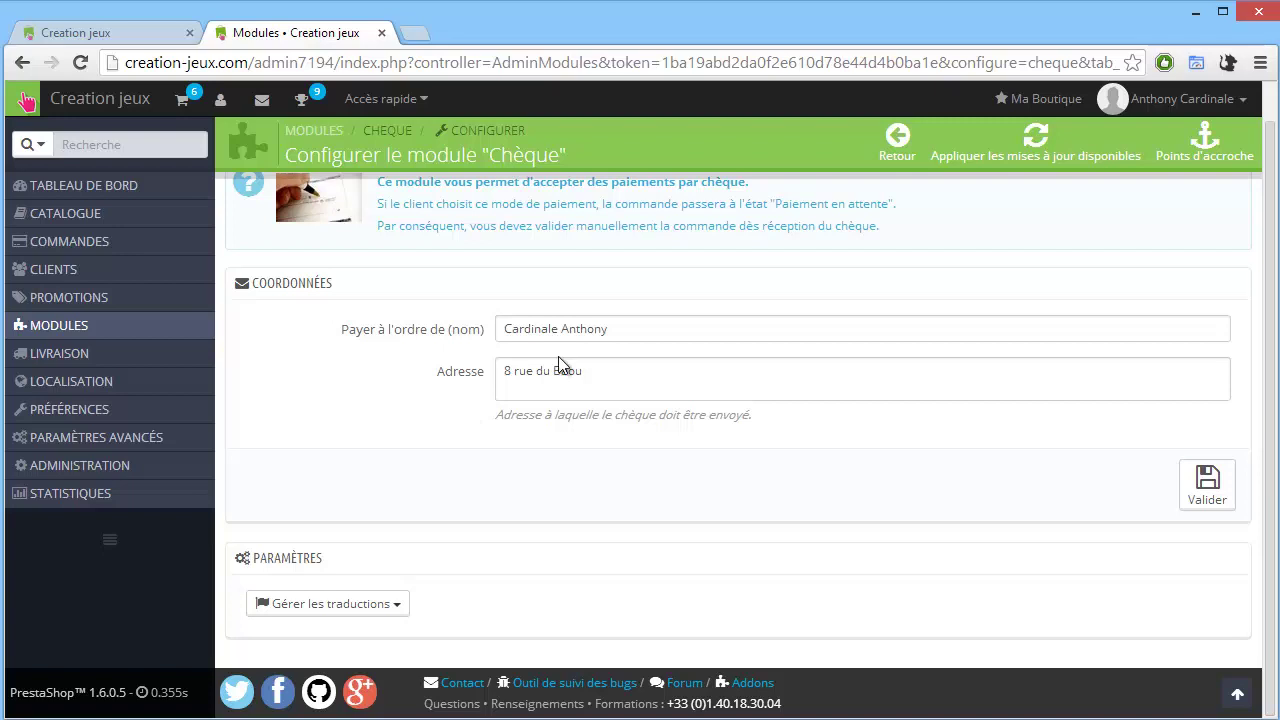
pyautogui.click(459, 325)
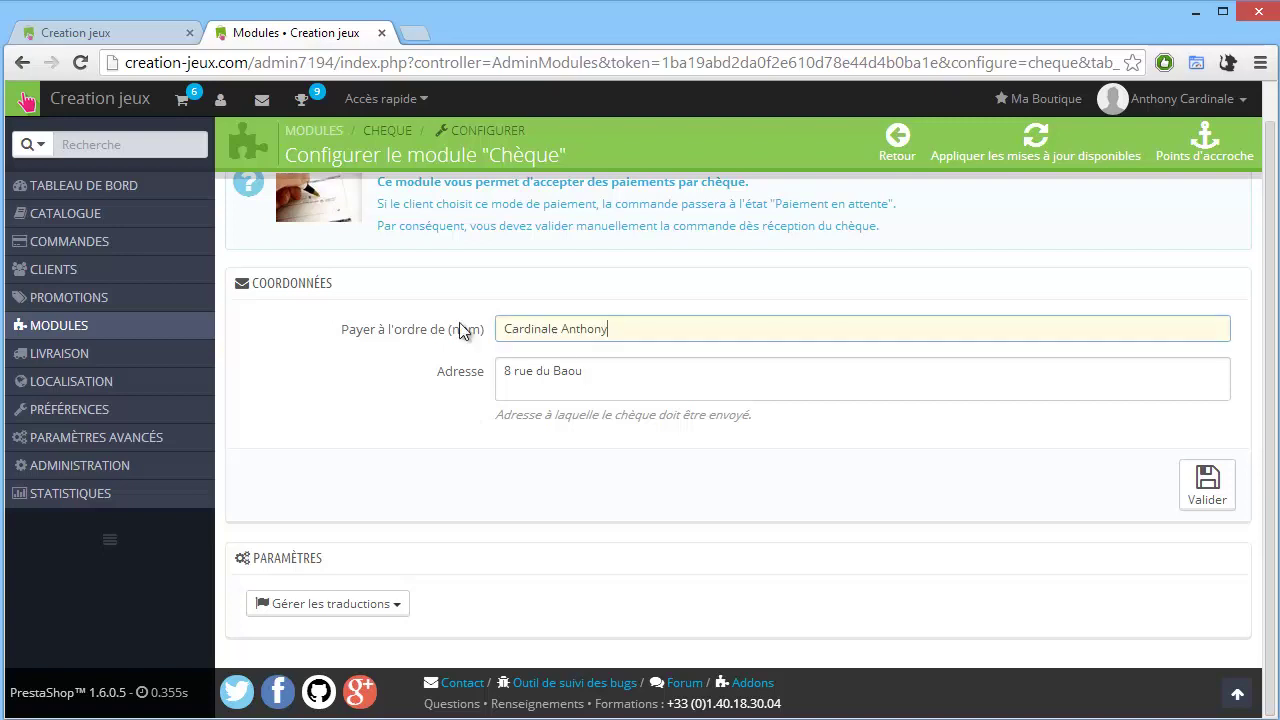
pyautogui.click(407, 389)
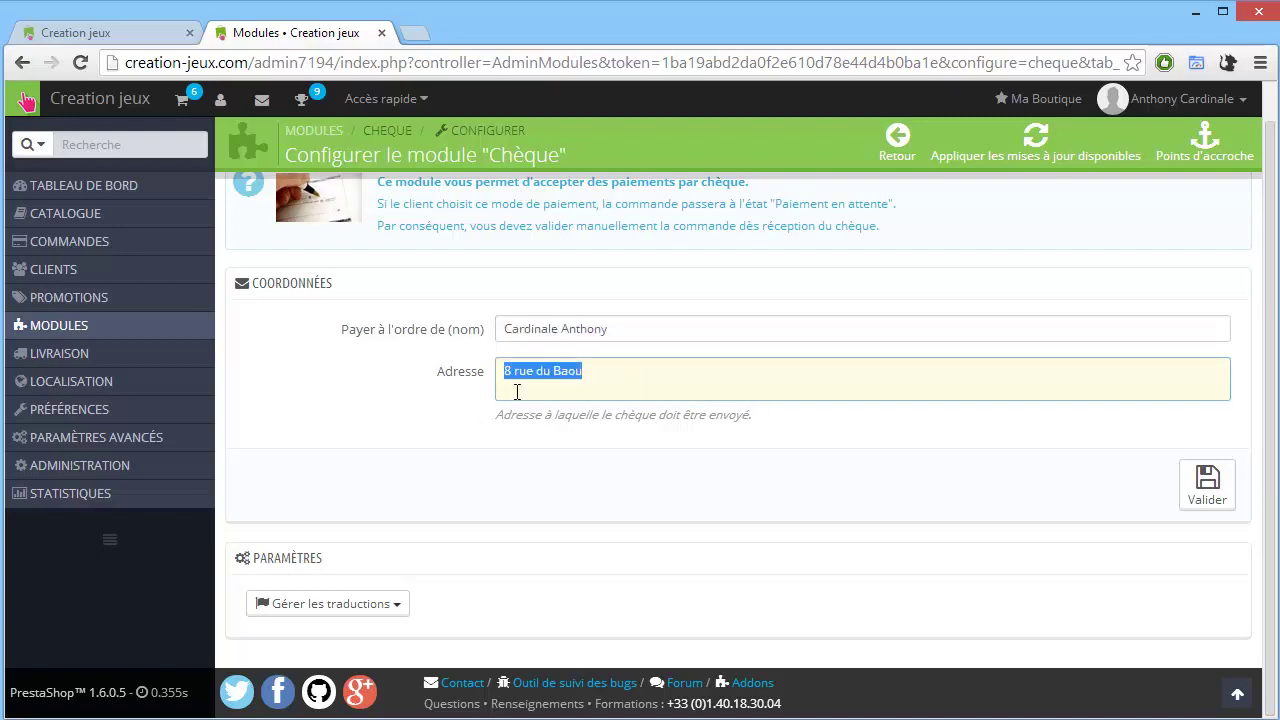
pyautogui.click(624, 368)
pyautogui.click(1204, 496)
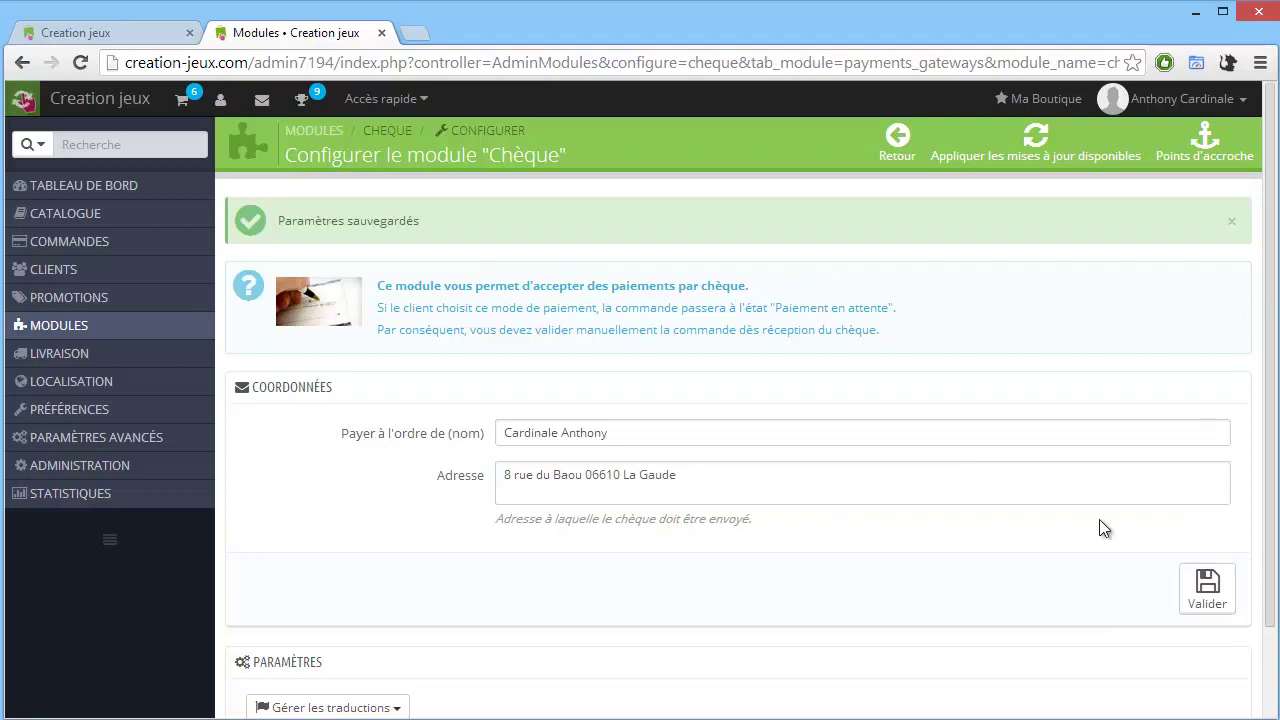
# Search modules for 'vire' to find Virement bancaire v0.6, then update all pending modules.
pyautogui.scroll(-5, 965, 528)
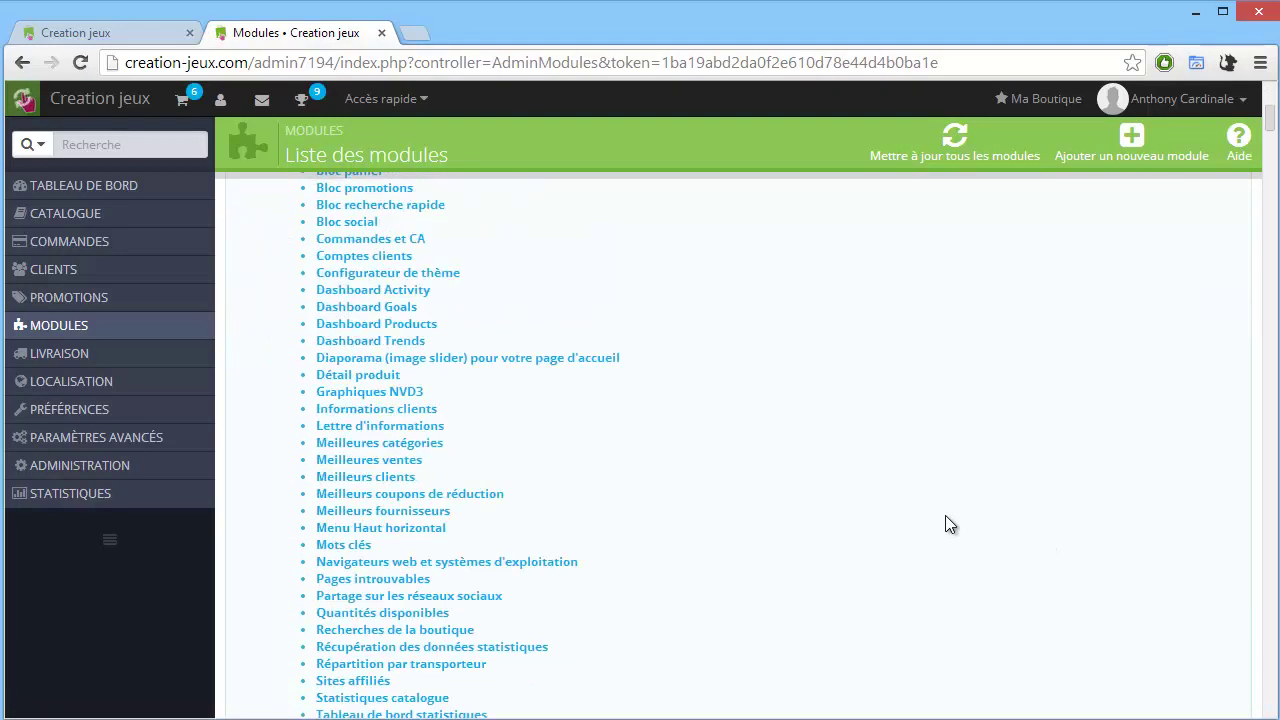
pyautogui.scroll(-4, 946, 525)
pyautogui.click(372, 480)
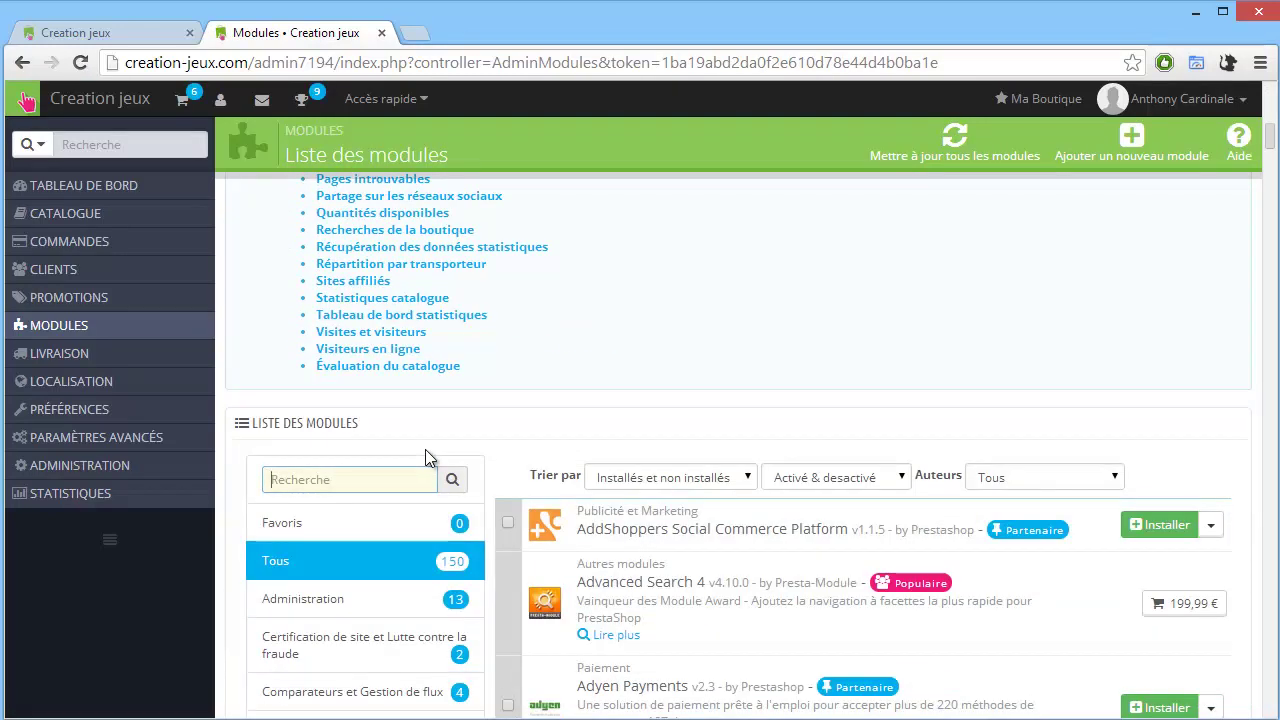
pyautogui.write('vire')
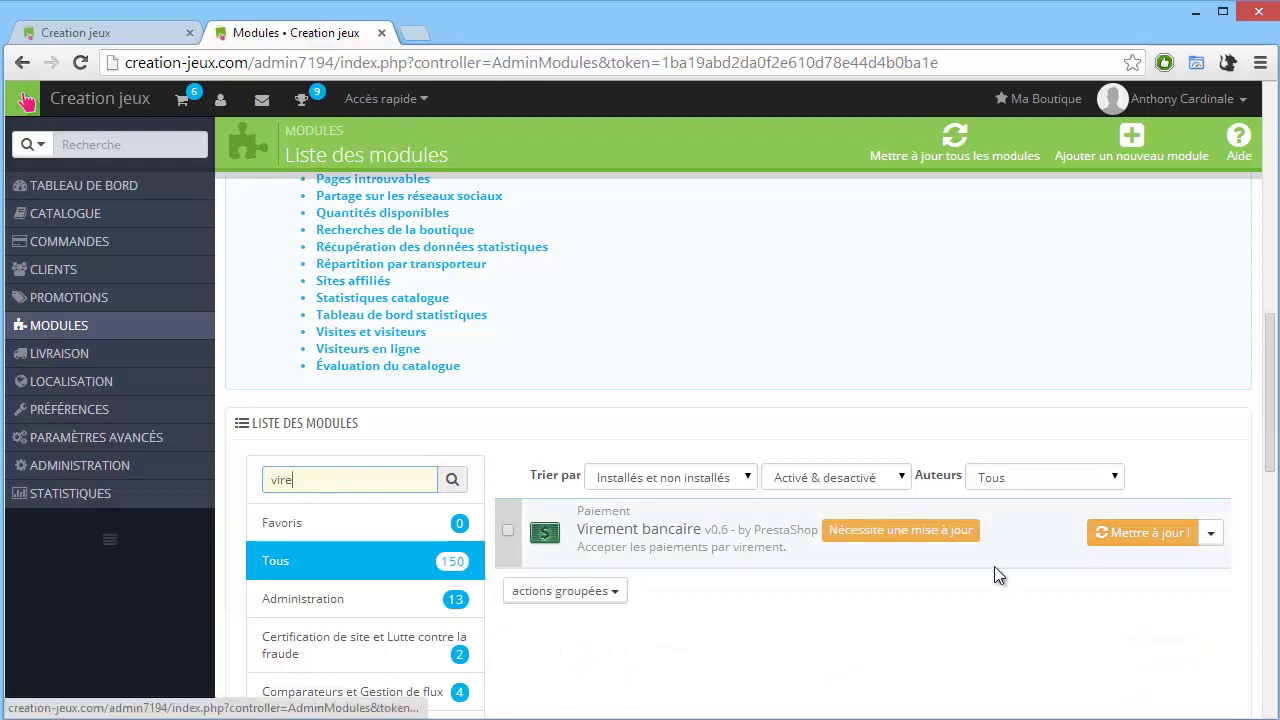
pyautogui.click(948, 160)
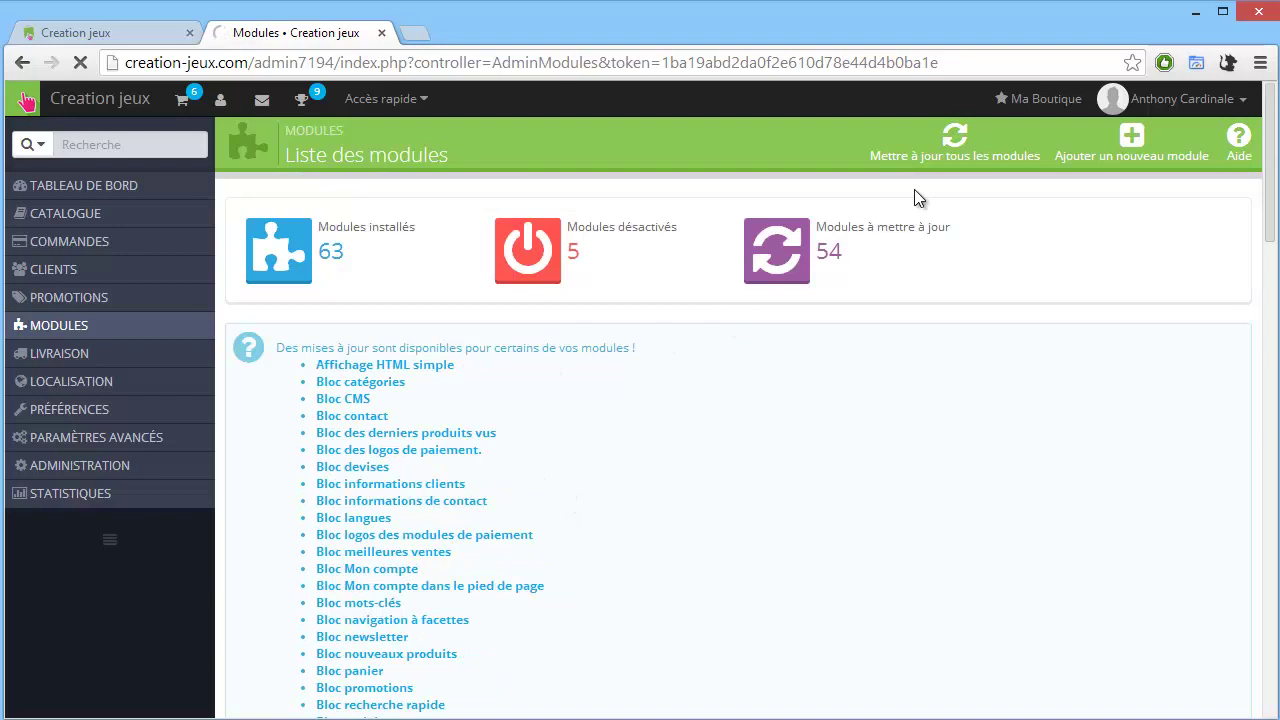
# Bulk-update all outdated modules, then re-check to confirm none remain to update.
pyautogui.click(918, 160)
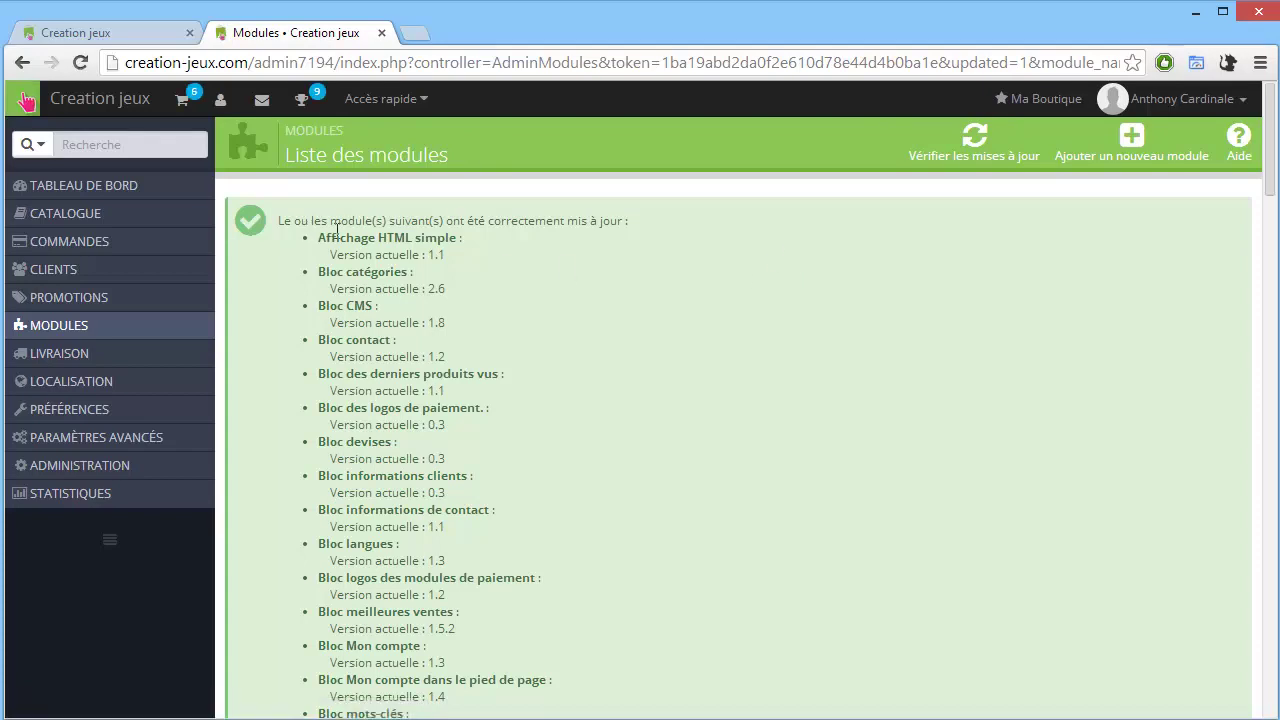
pyautogui.scroll(-15, 418, 280)
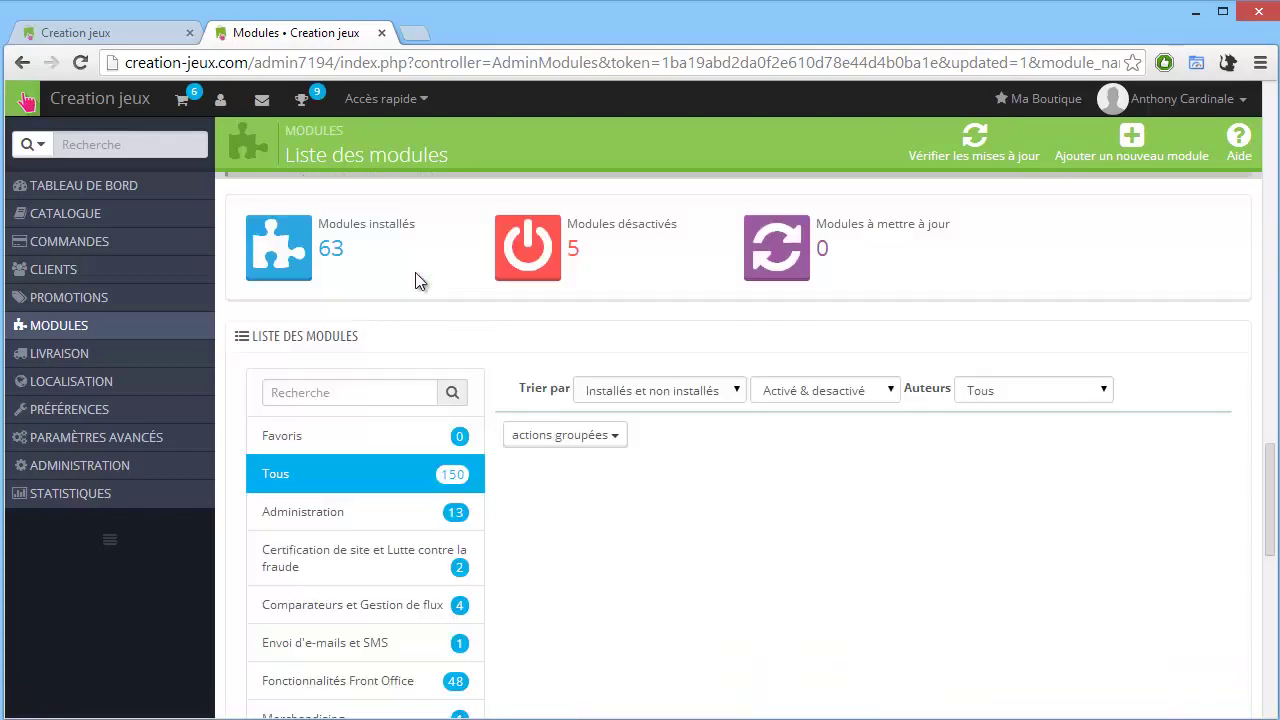
pyautogui.scroll(15, 600, 392)
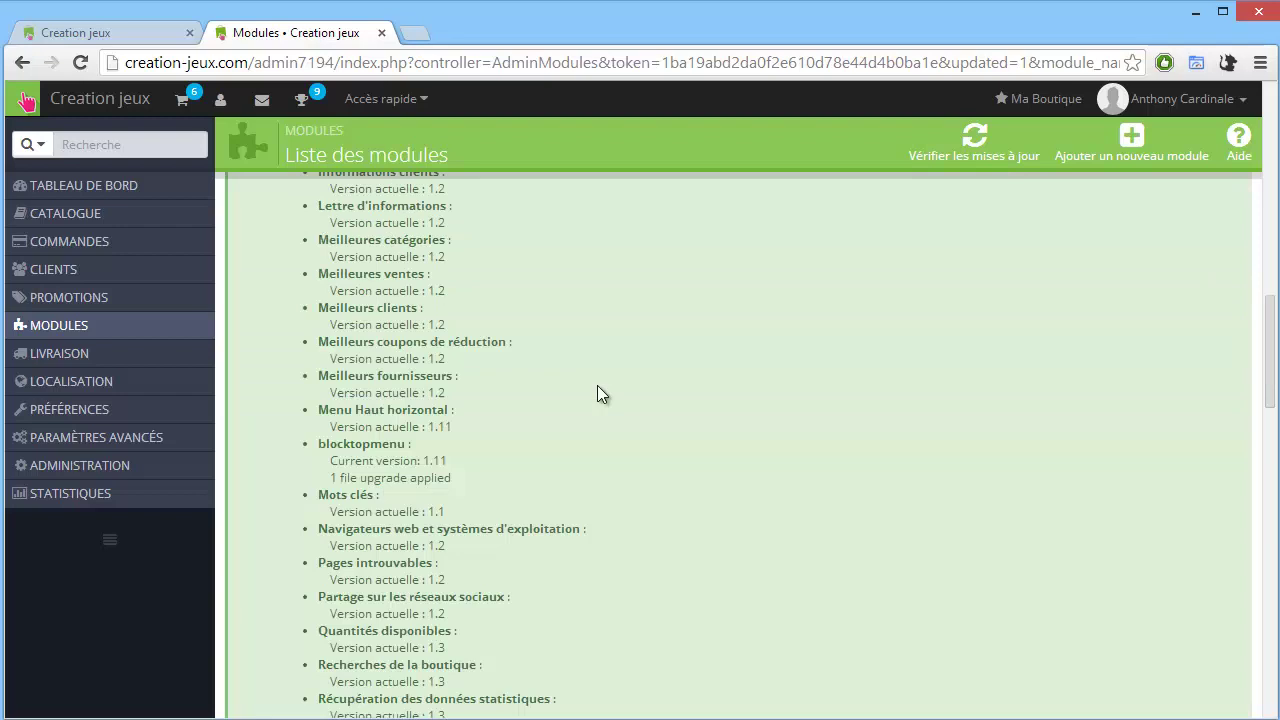
pyautogui.click(978, 155)
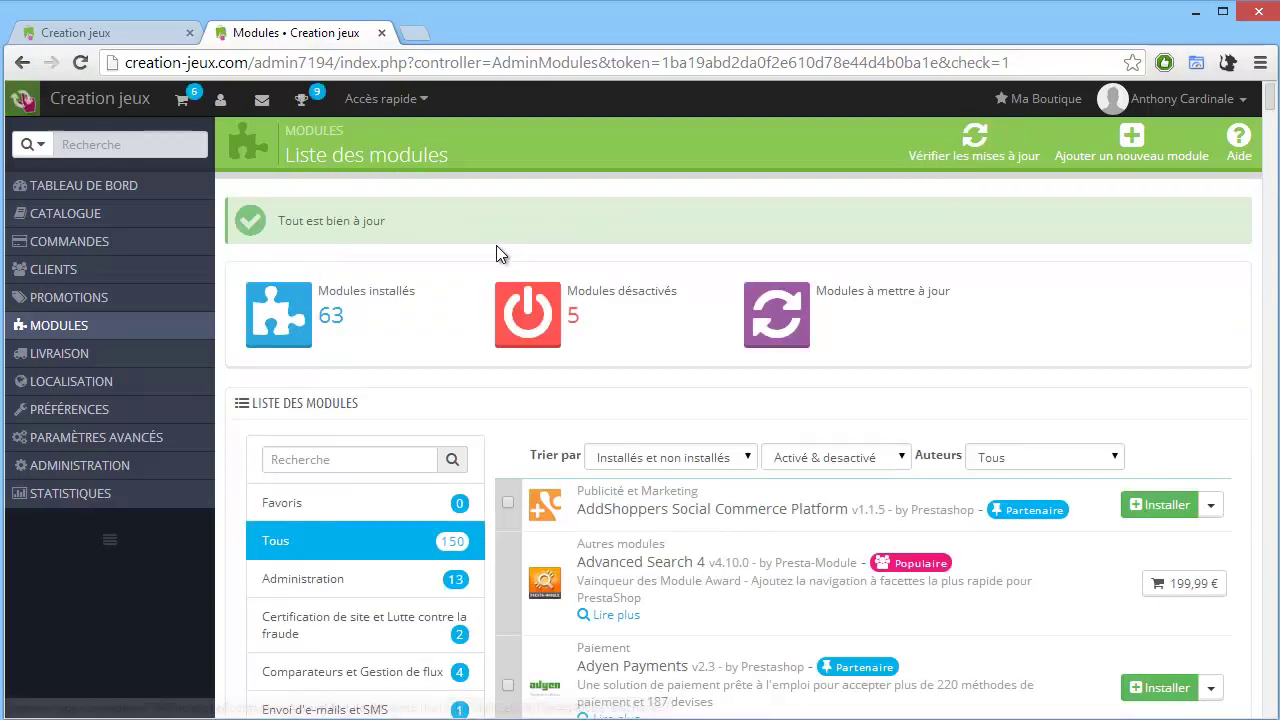
pyautogui.click(376, 455)
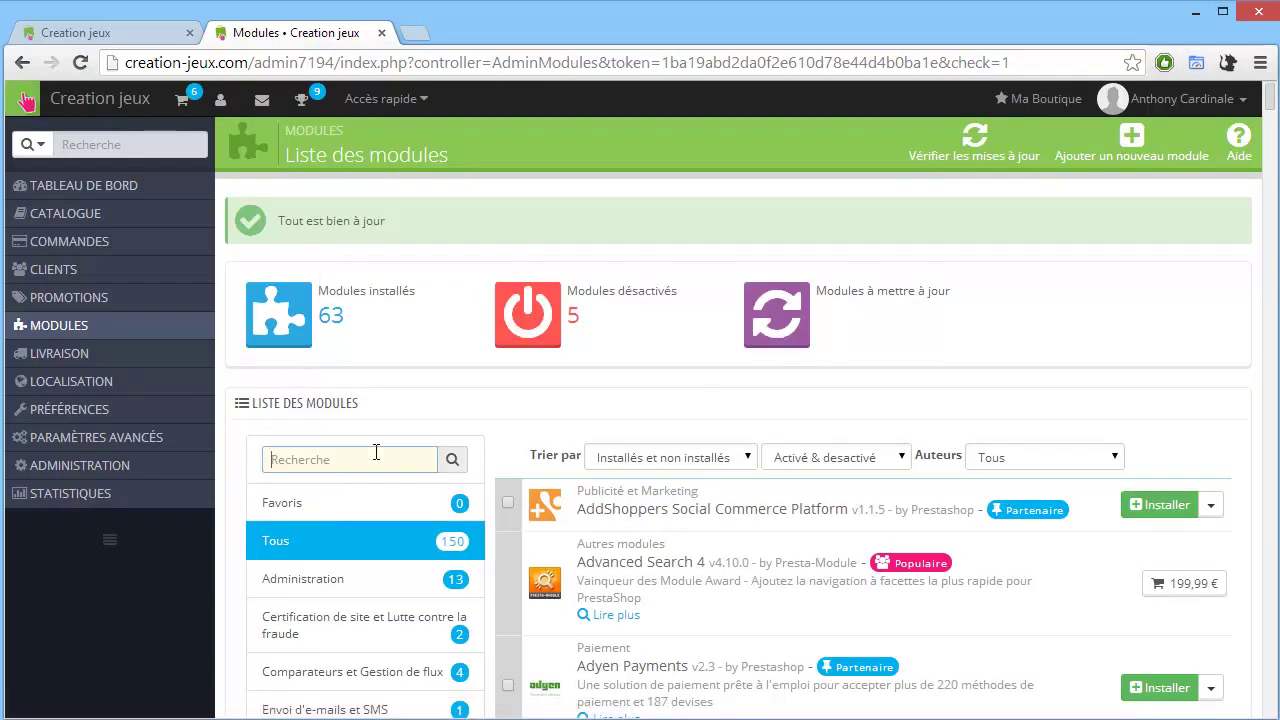
# Search 'vire', update Virement bancaire to v0.7, enable it and open its configuration.
pyautogui.write('vire')
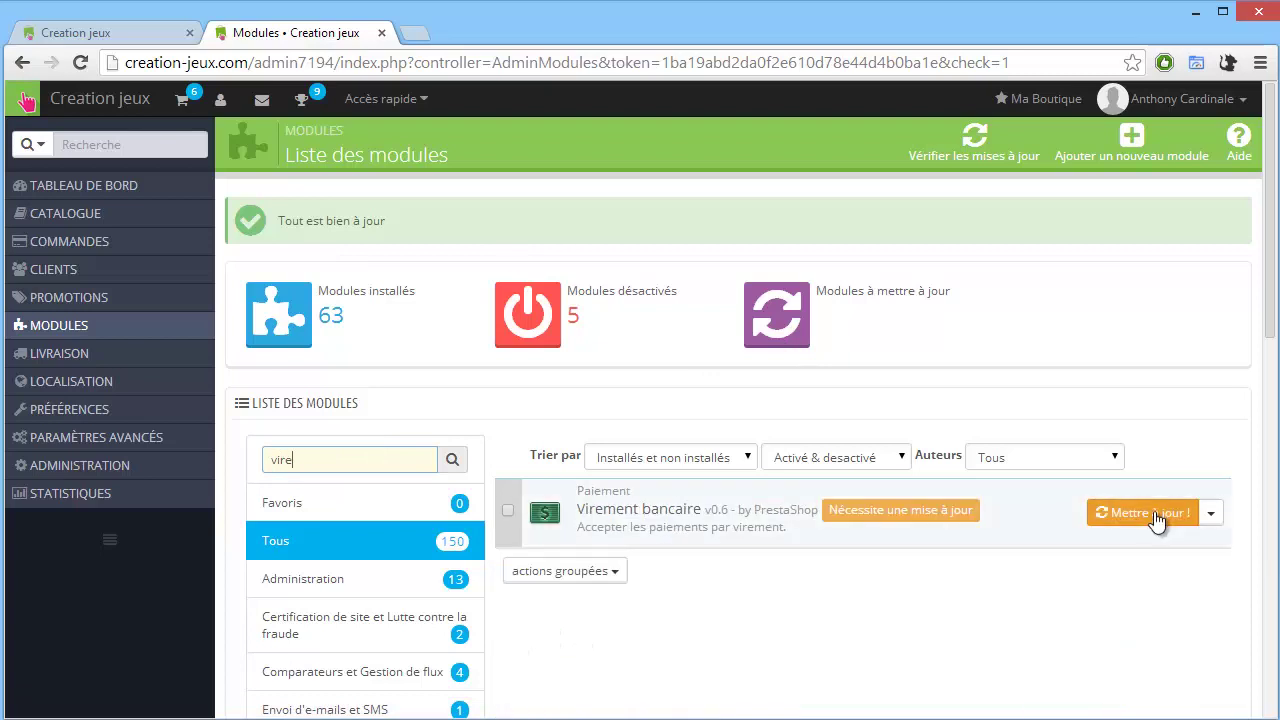
pyautogui.click(1143, 515)
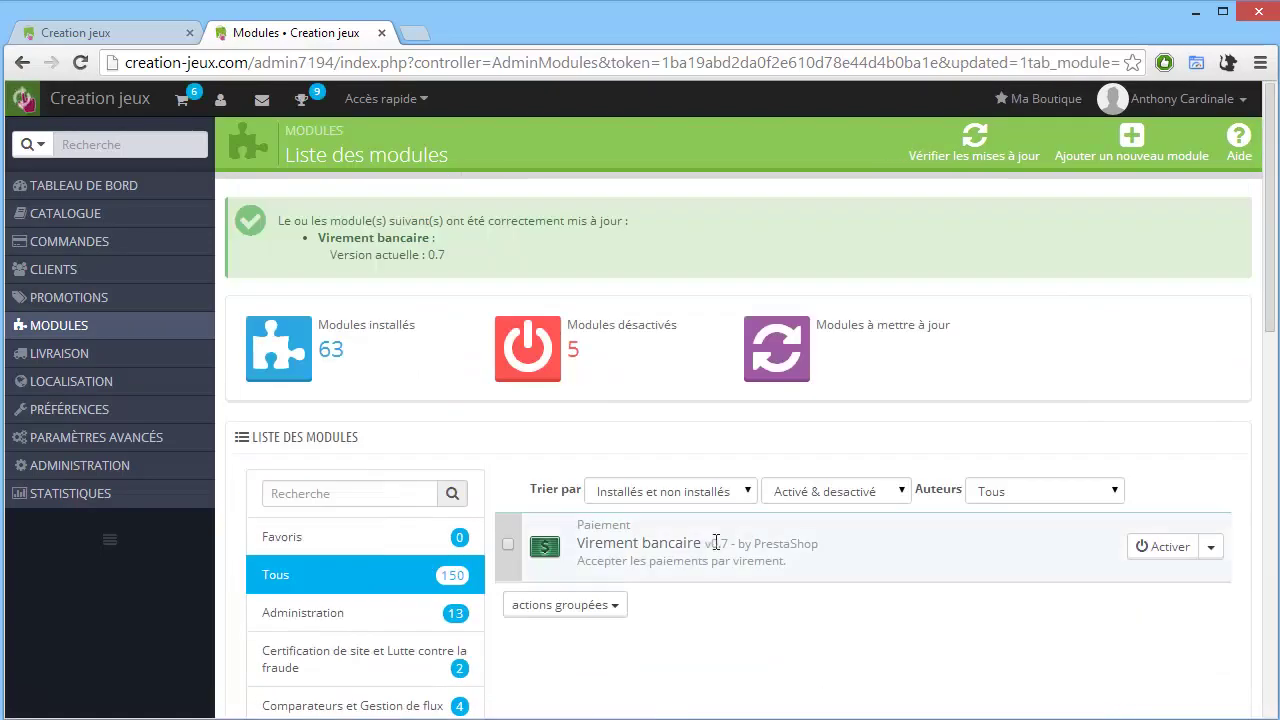
pyautogui.click(1161, 552)
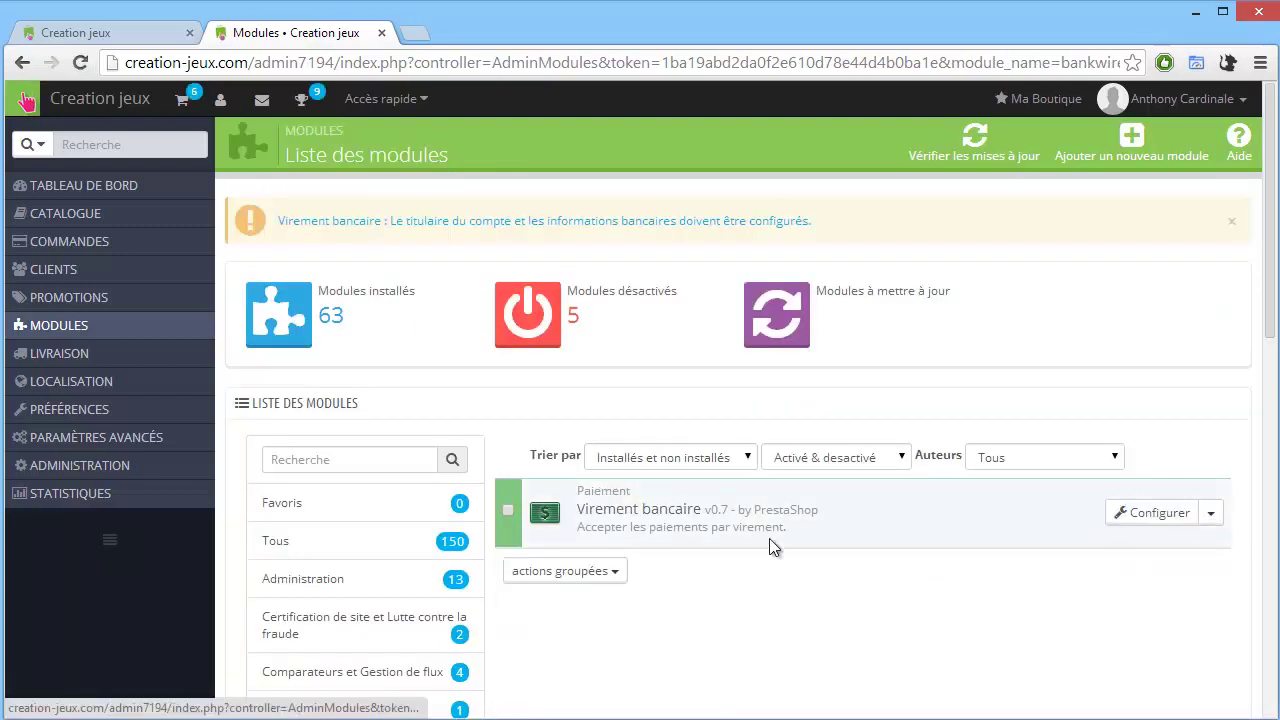
pyautogui.click(1129, 516)
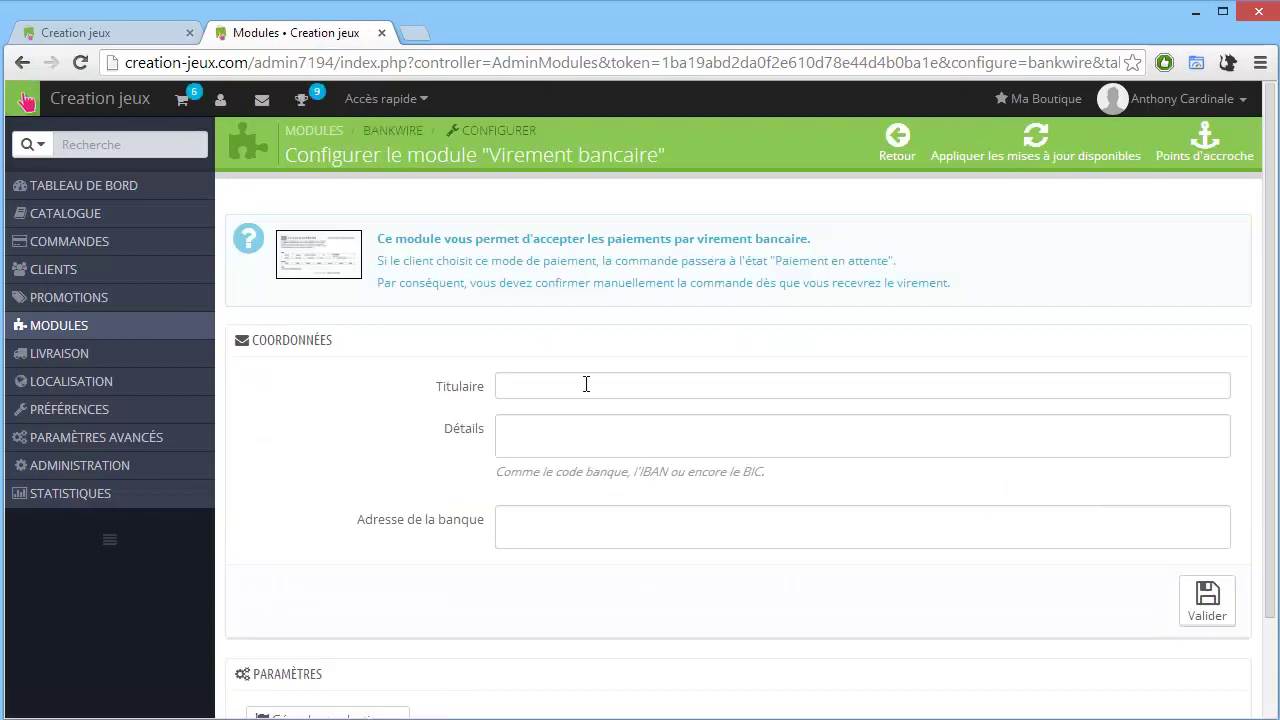
# Enter the account holder name and multi-line bank details, starting with 'Banque truc' and its code.
pyautogui.click(596, 380)
pyautogui.write('Vo')
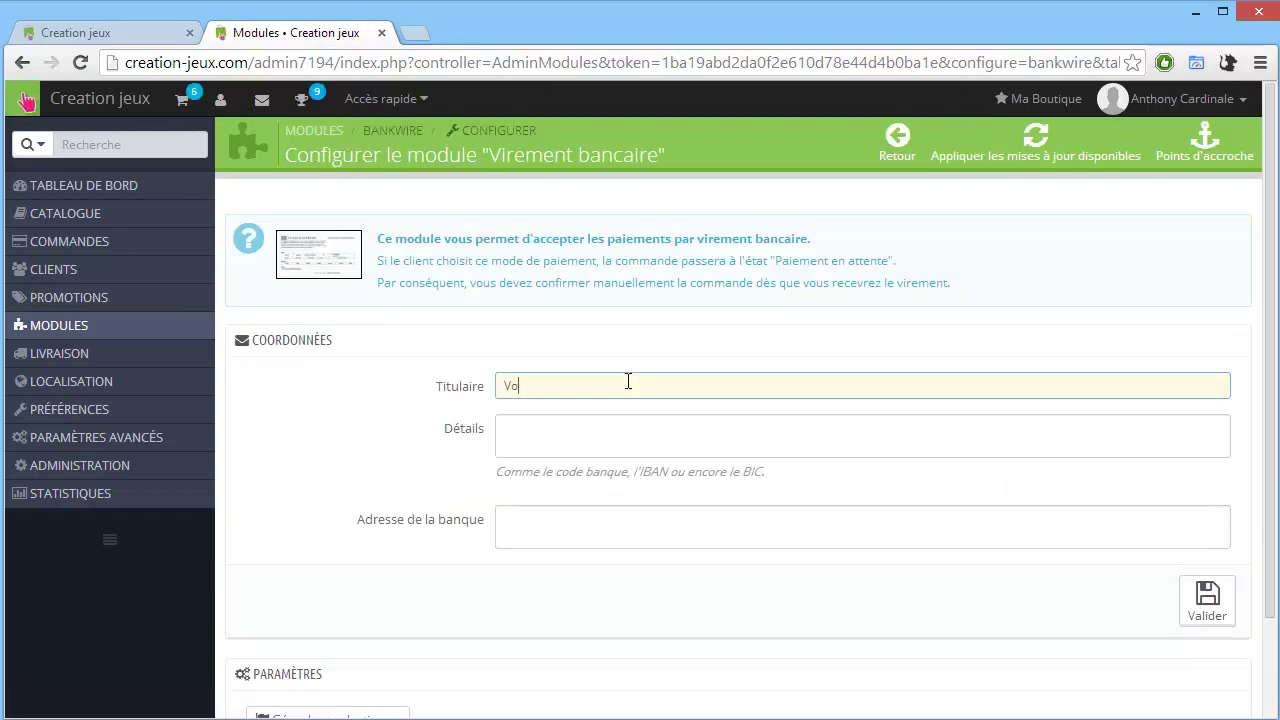
pyautogui.write('tre nom')
pyautogui.press('Tab')
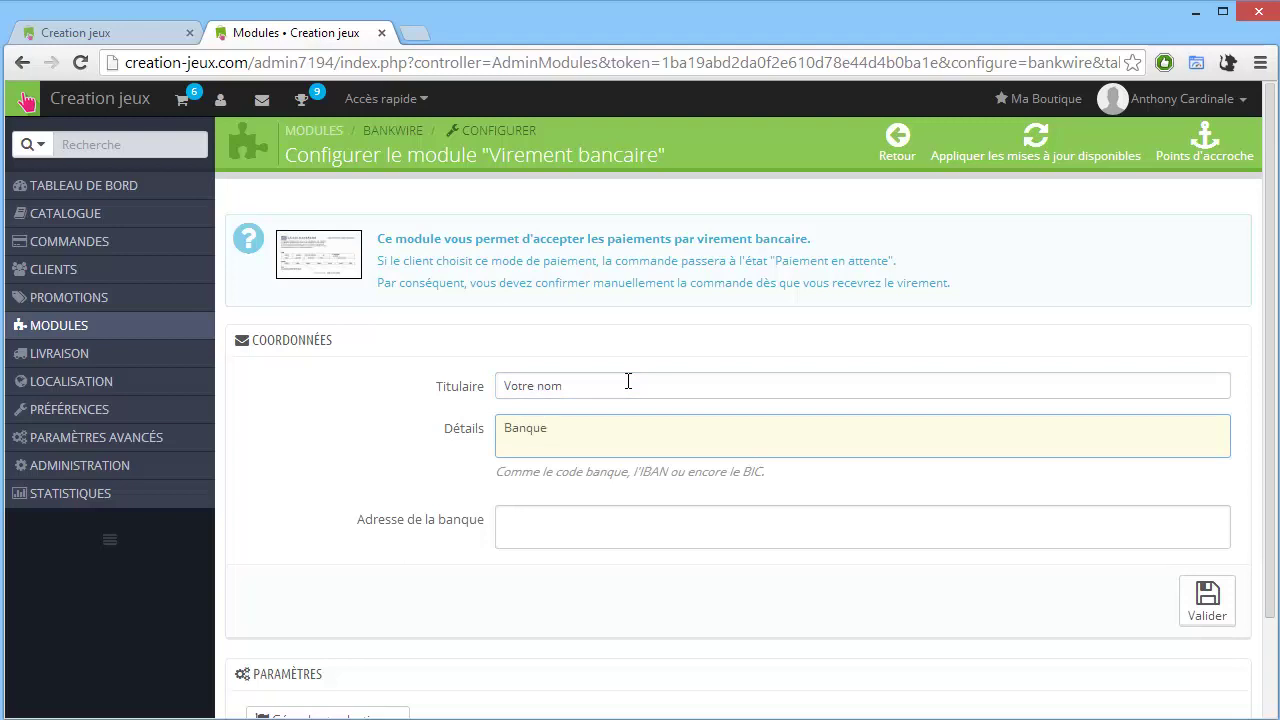
pyautogui.write('Banque truc')
pyautogui.press('Return')
pyautogui.write('02')
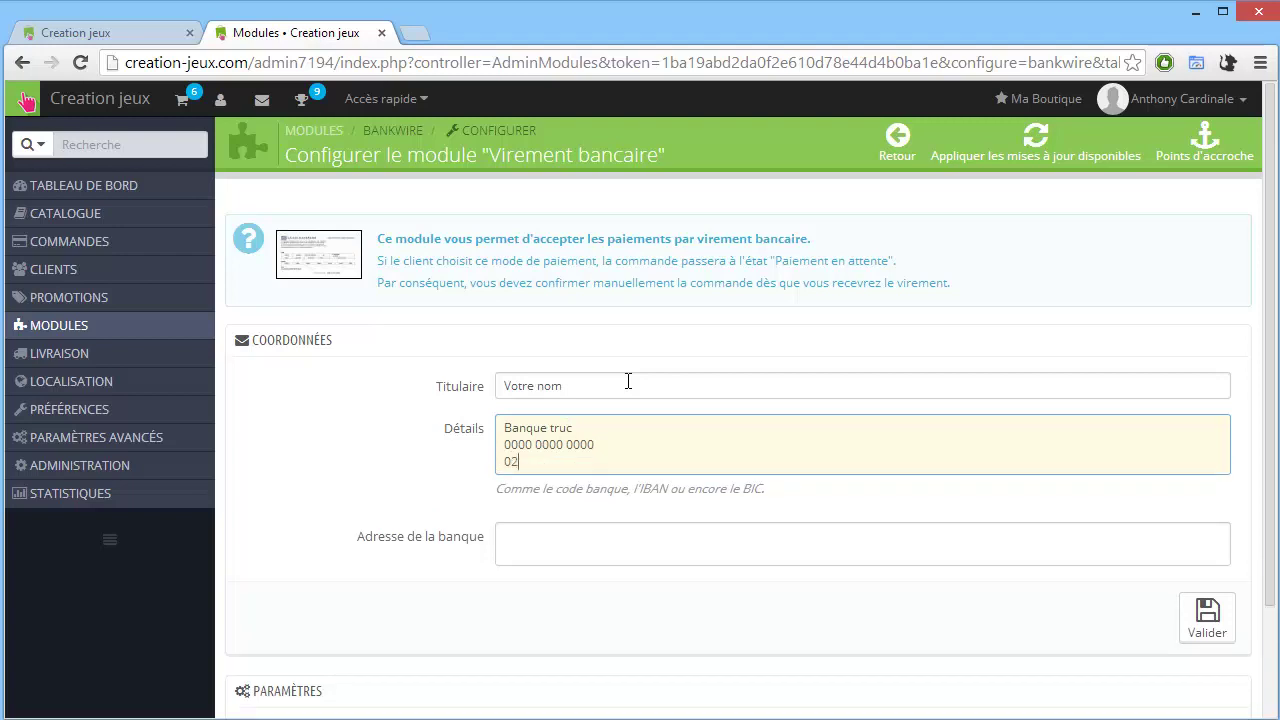
pyautogui.write('365')
pyautogui.press('Return')
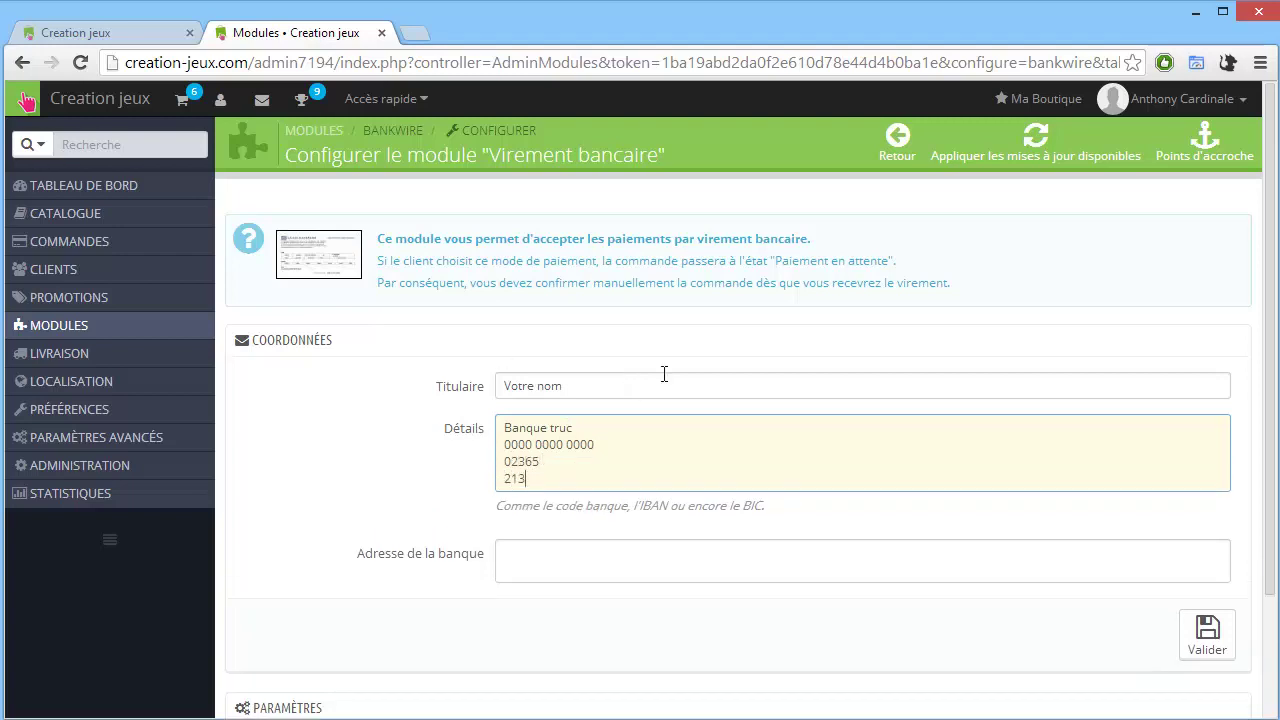
pyautogui.click(535, 562)
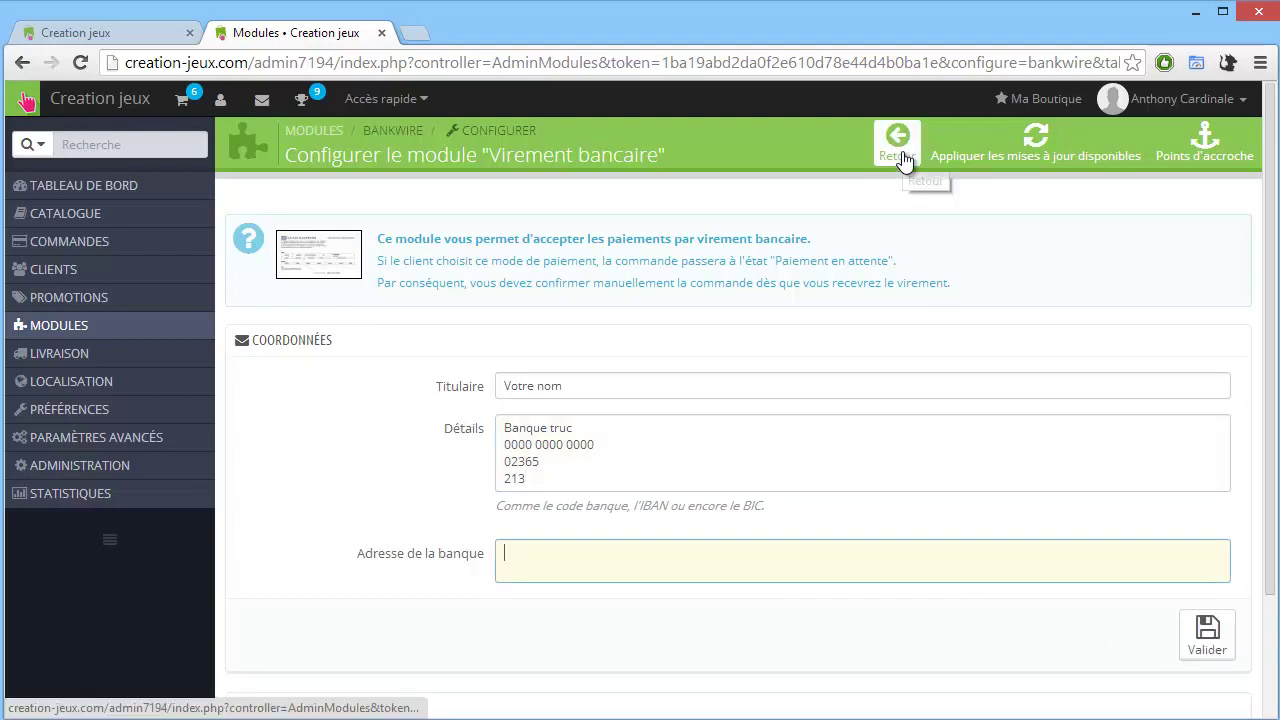
# Back in the module list, deactivate Virement bancaire and search modules for 'paypa'.
pyautogui.click(903, 160)
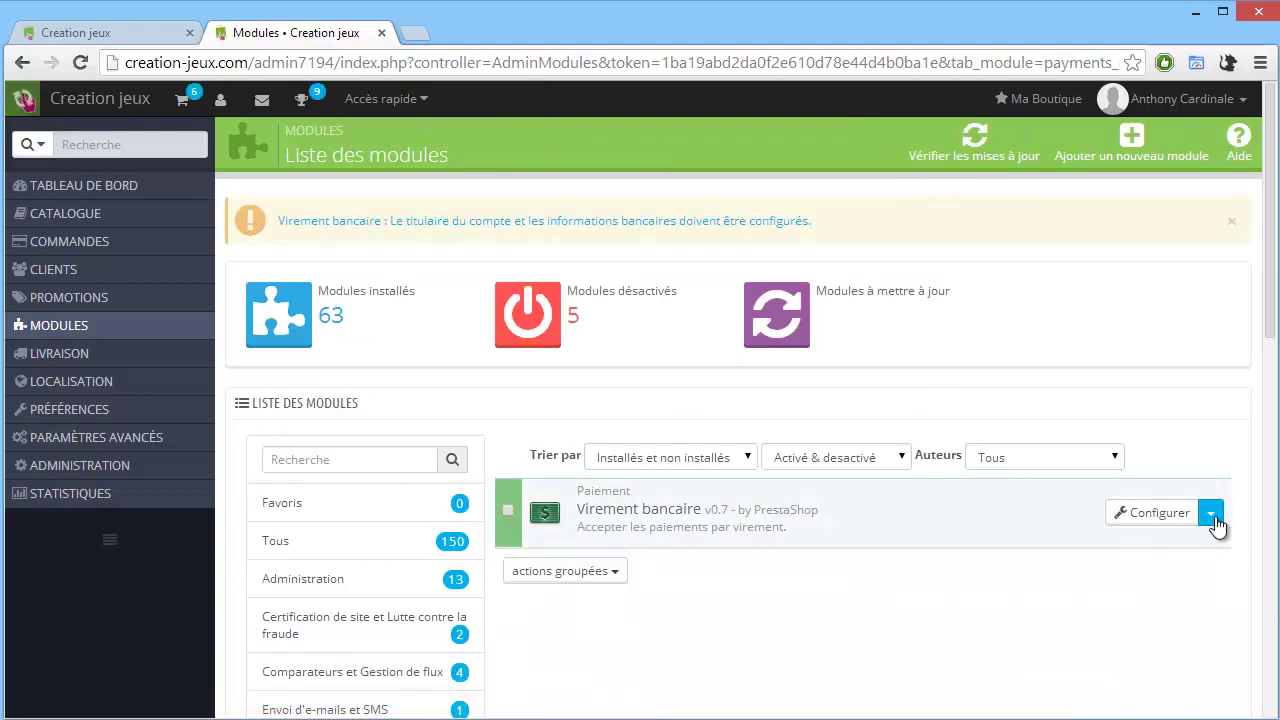
pyautogui.click(1211, 512)
pyautogui.click(1080, 549)
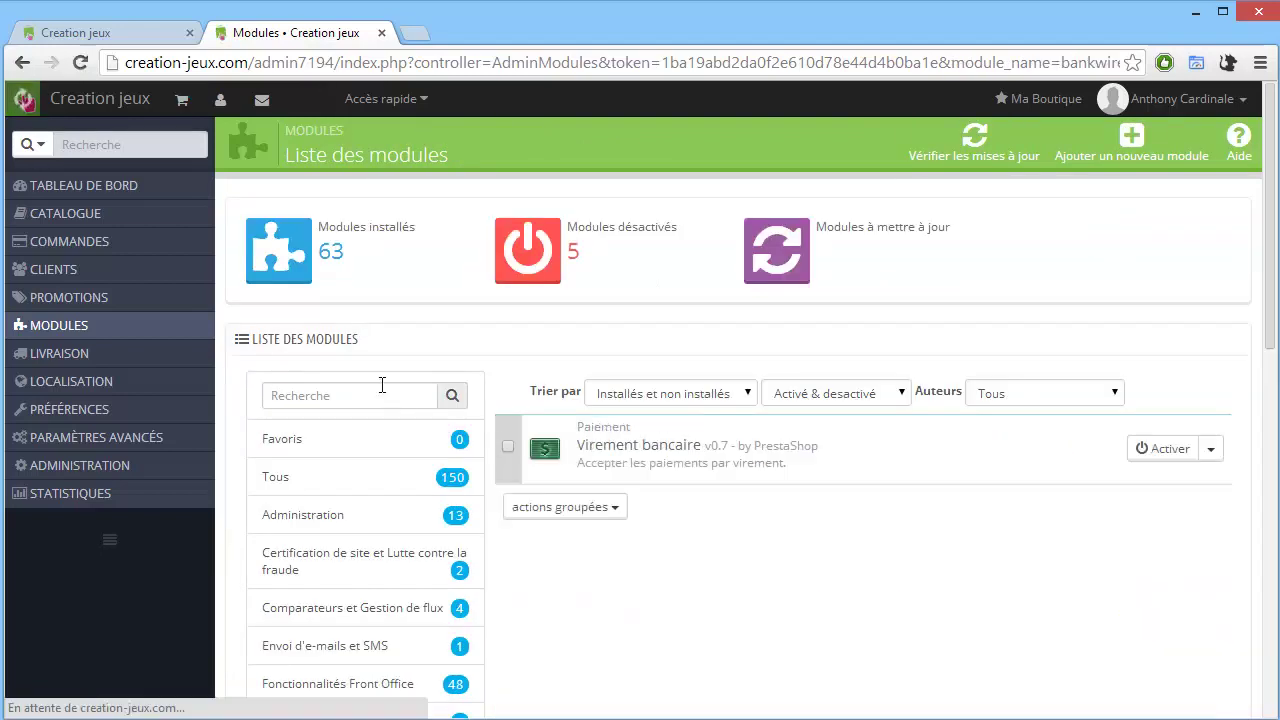
pyautogui.click(363, 396)
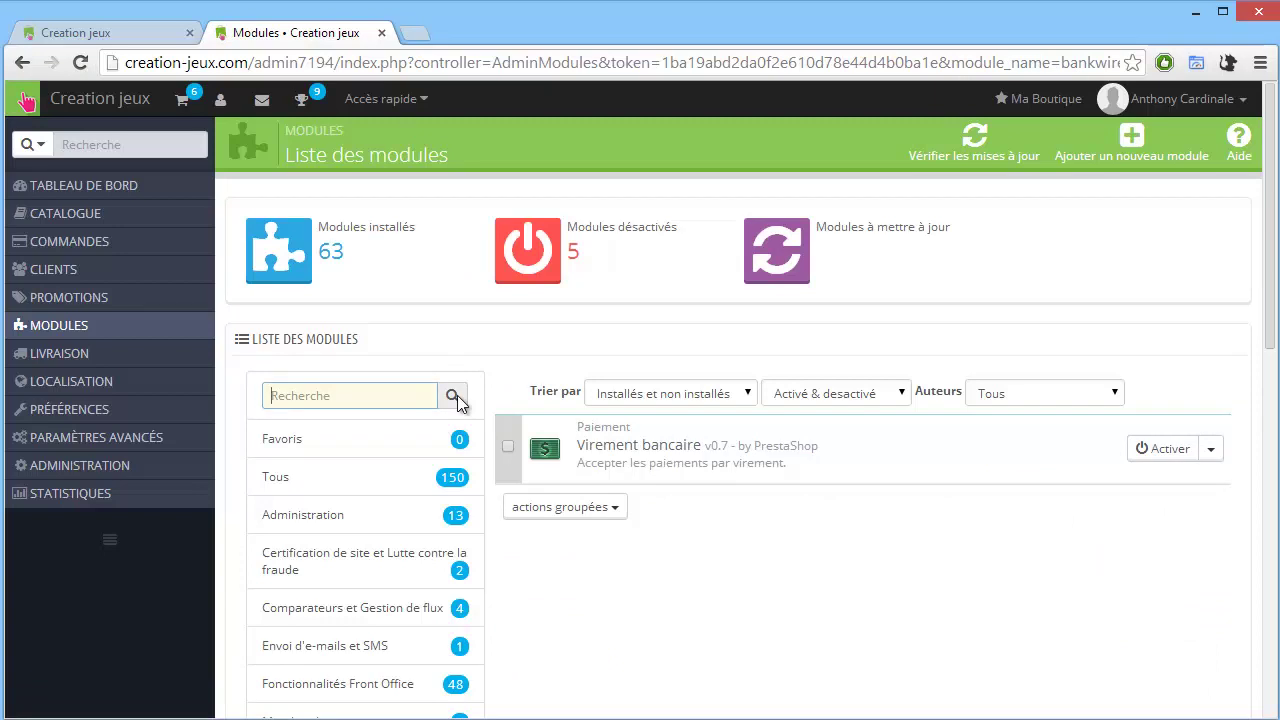
pyautogui.write('paypa')
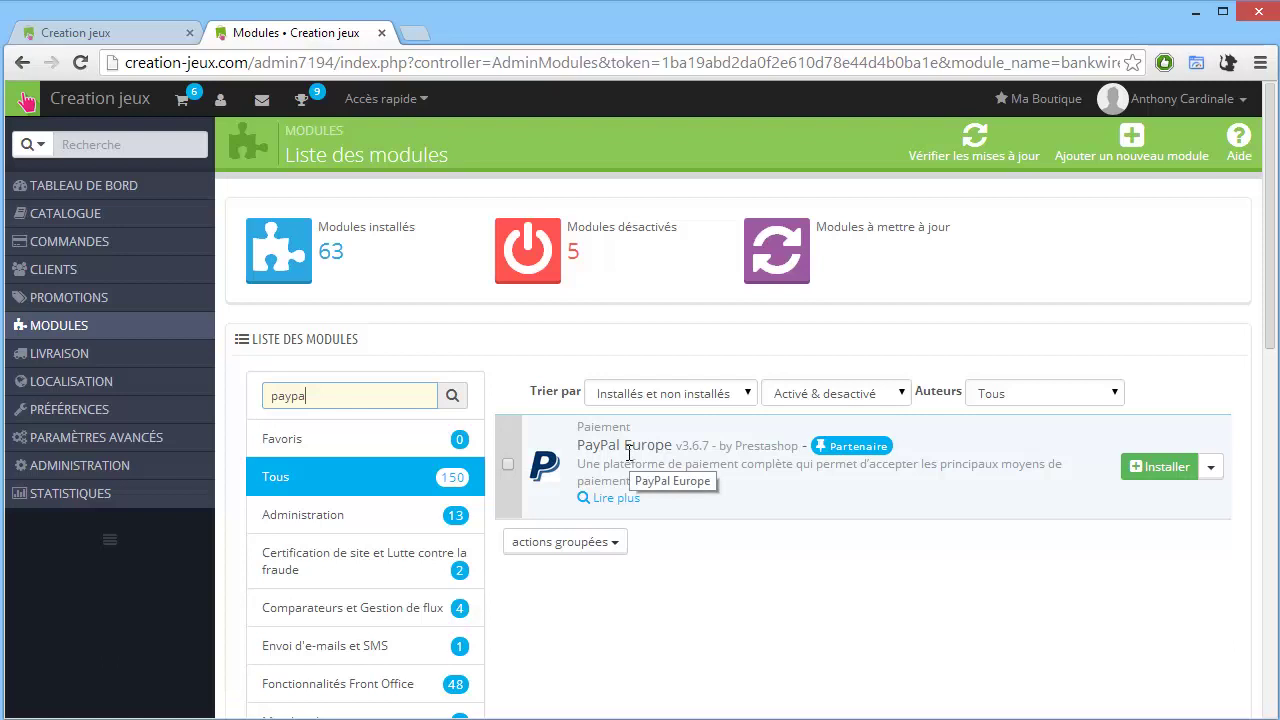
pyautogui.click(1156, 466)
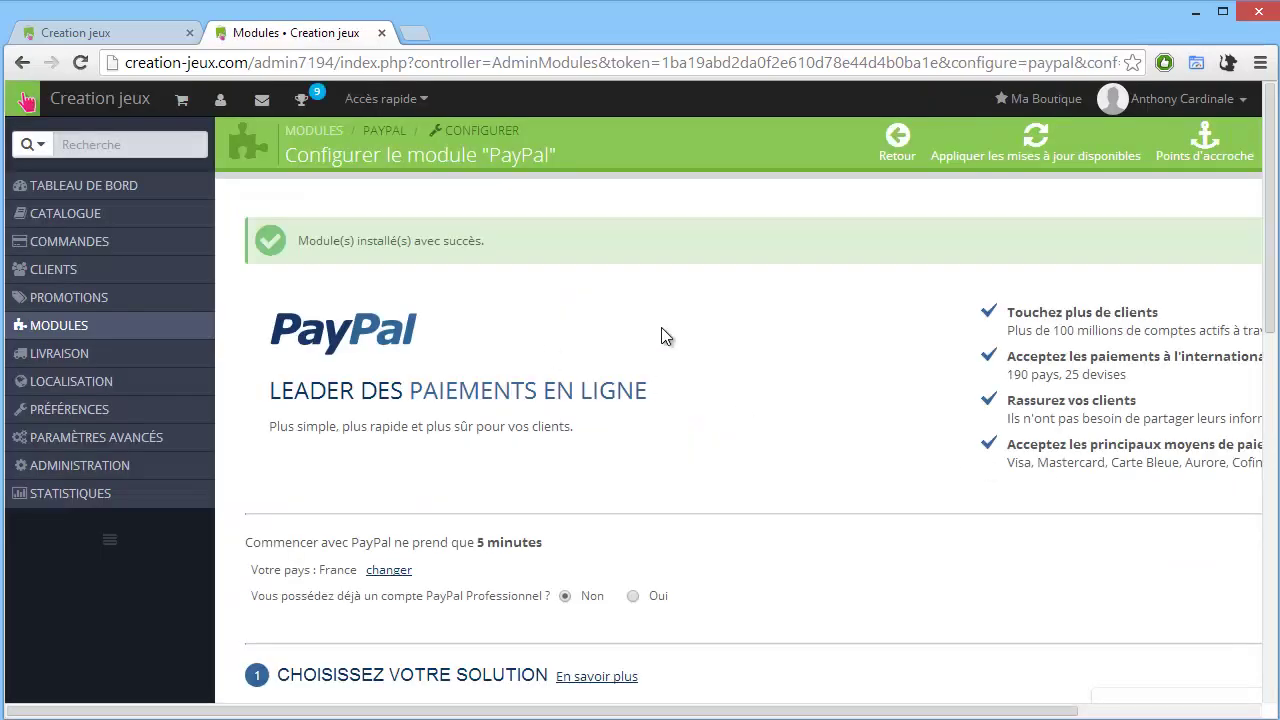
pyautogui.scroll(-2, 670, 326)
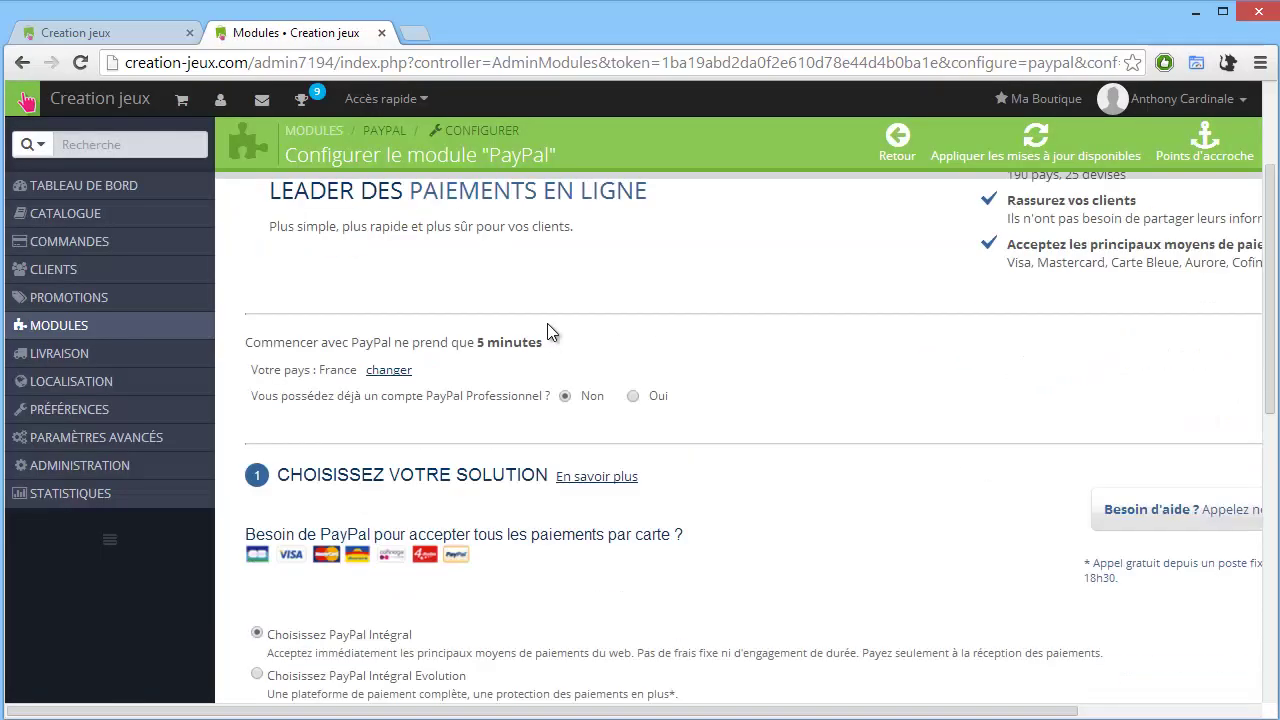
pyautogui.click(634, 397)
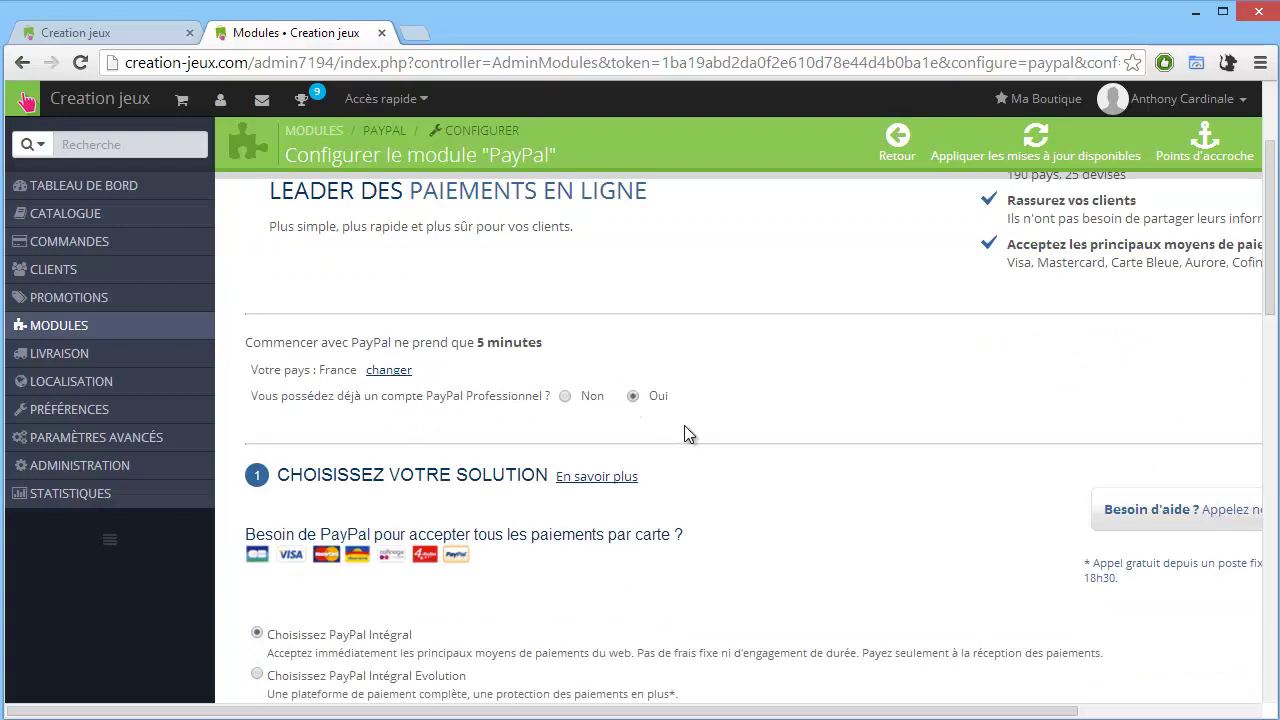
pyautogui.scroll(-1, 693, 427)
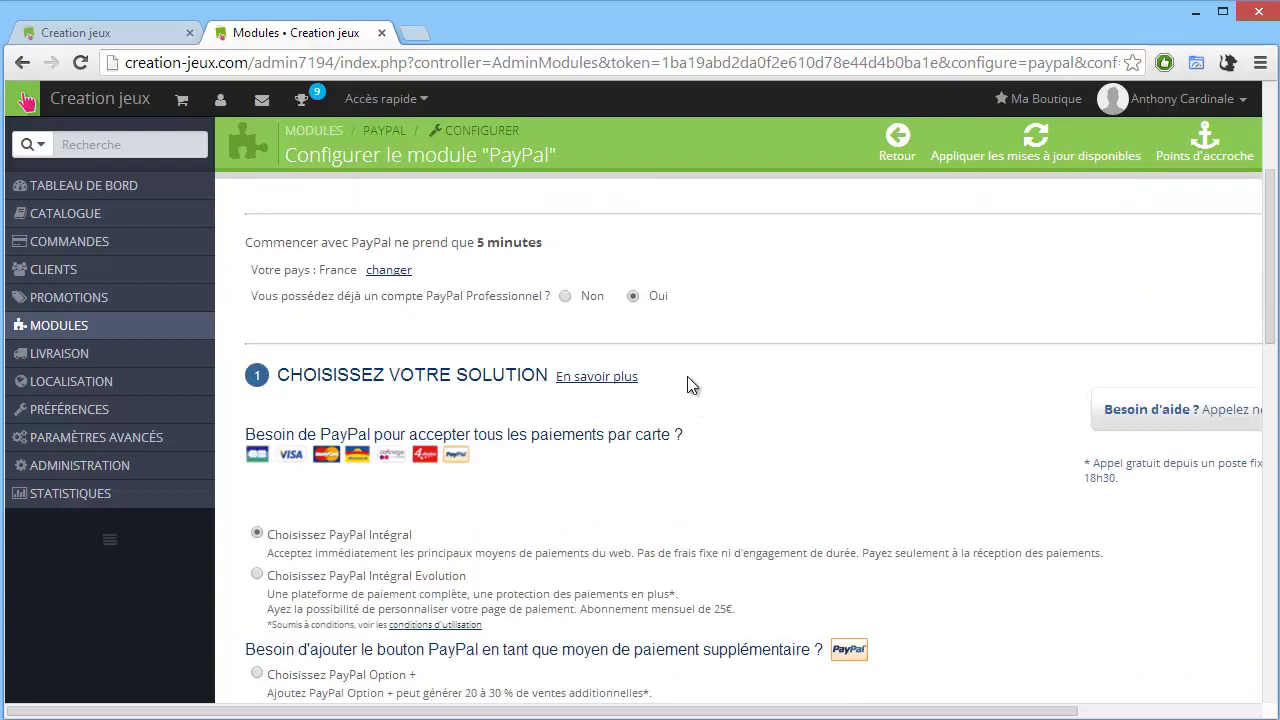
pyautogui.scroll(-1, 687, 376)
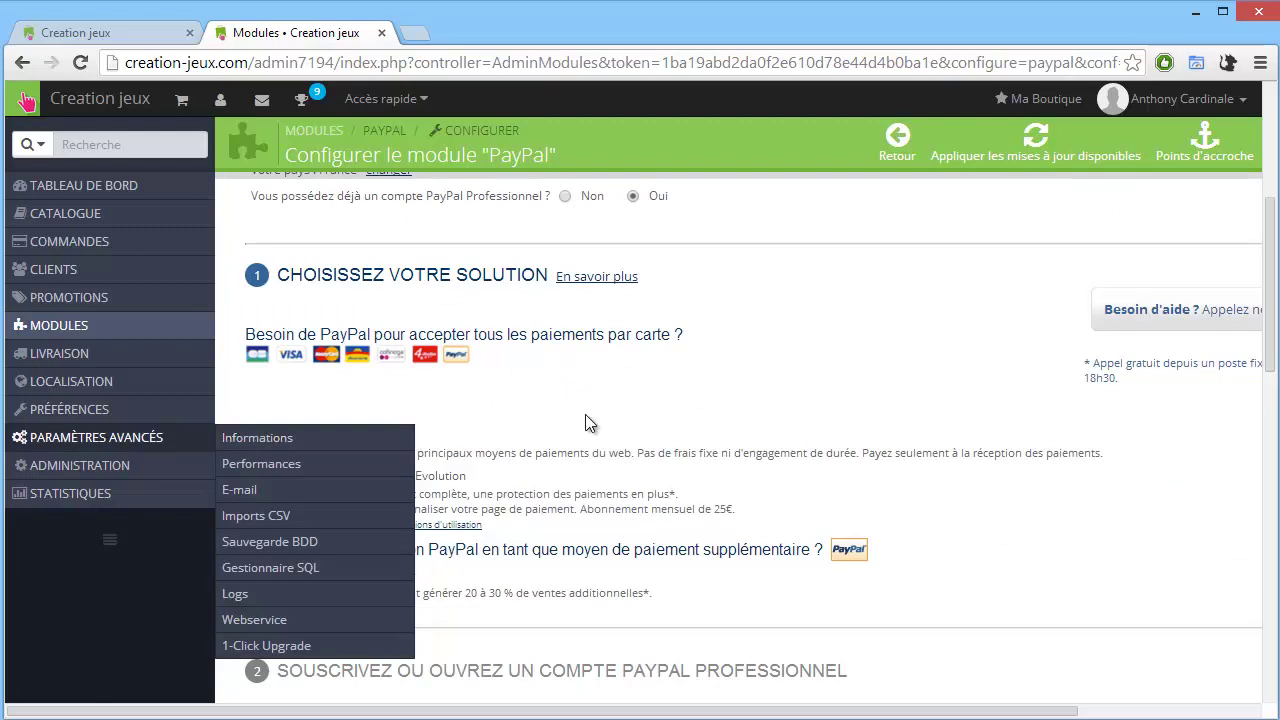
pyautogui.moveTo(416, 435); pyautogui.dragTo(280, 440)
pyautogui.click(285, 440)
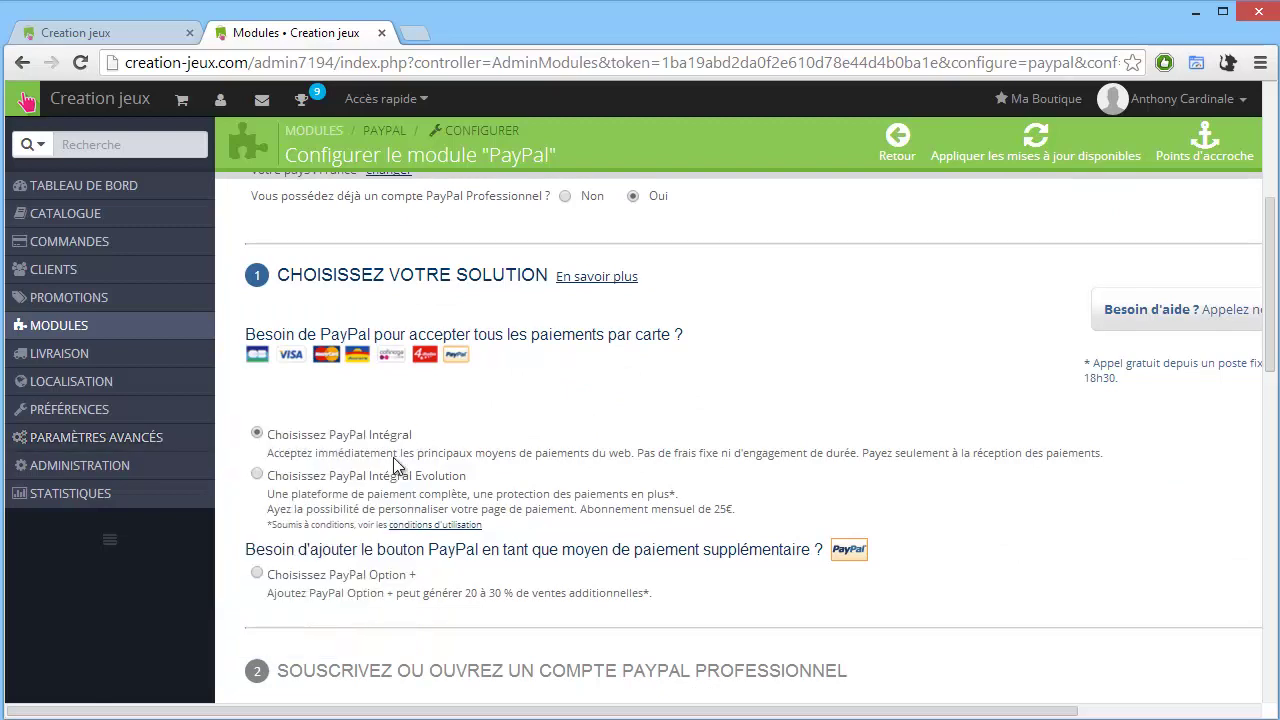
pyautogui.scroll(-1, 405, 457)
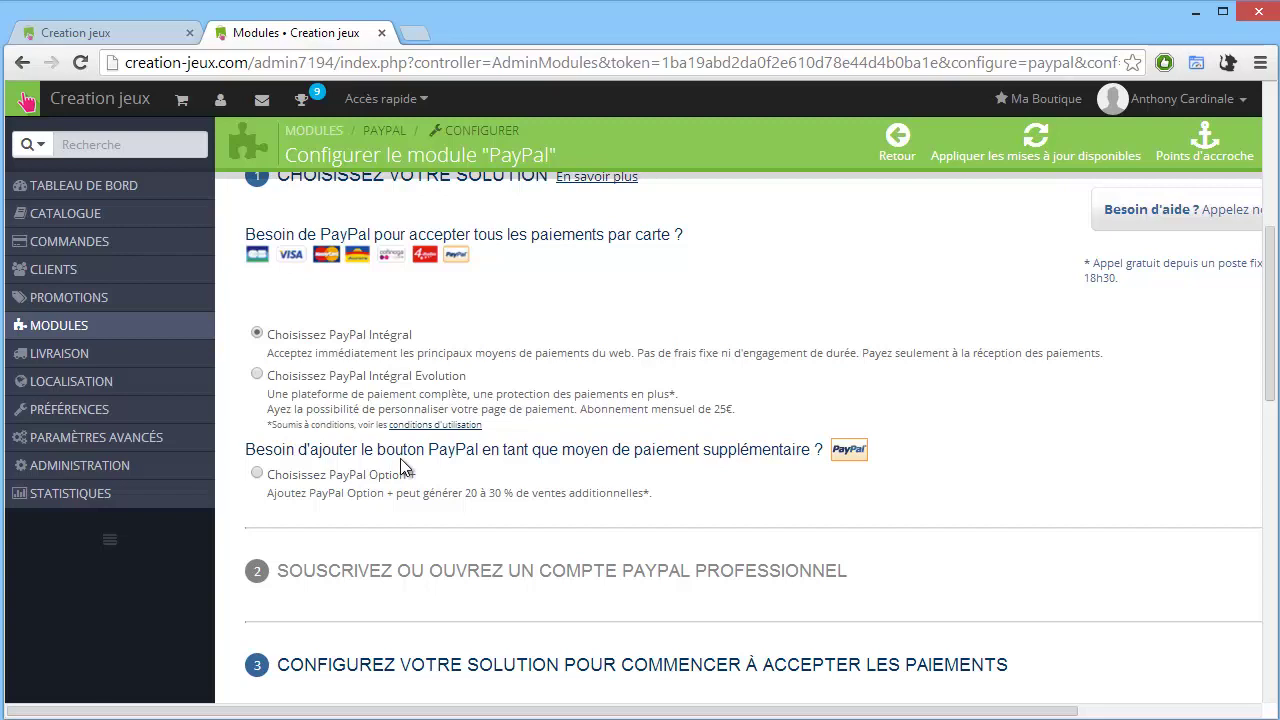
pyautogui.scroll(-2, 403, 467)
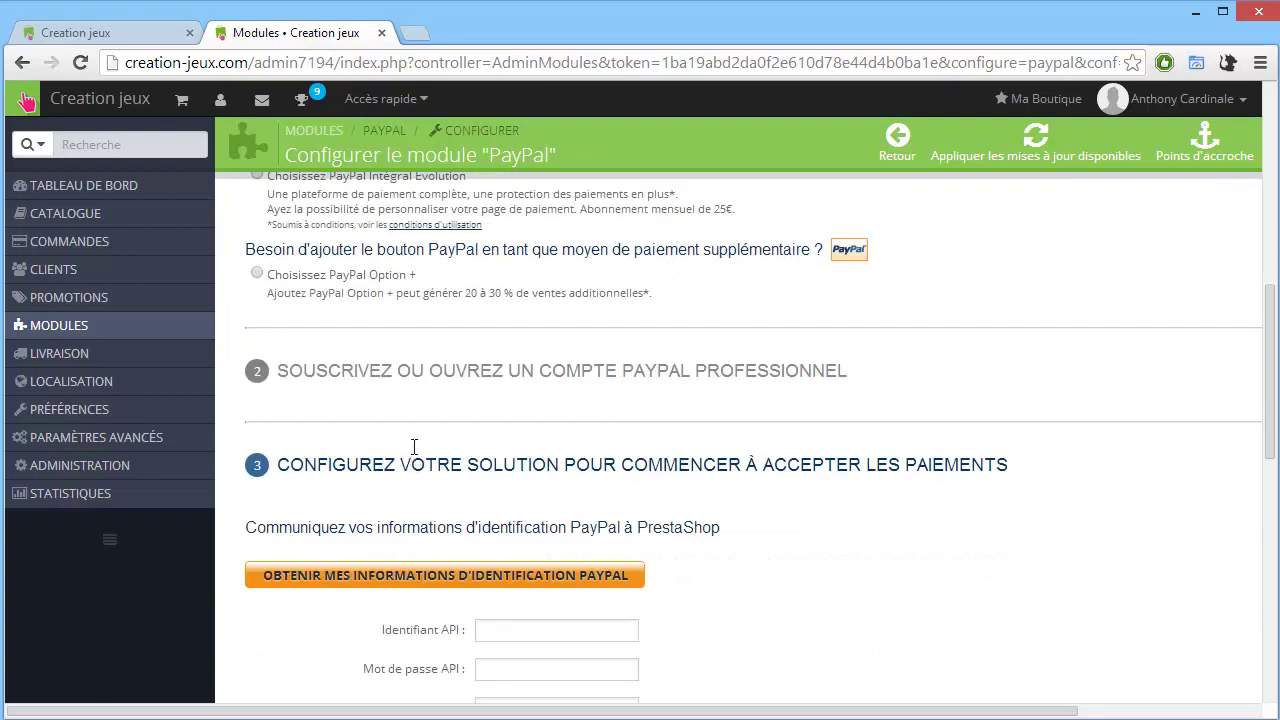
pyautogui.scroll(1, 418, 449)
pyautogui.scroll(-5, 423, 445)
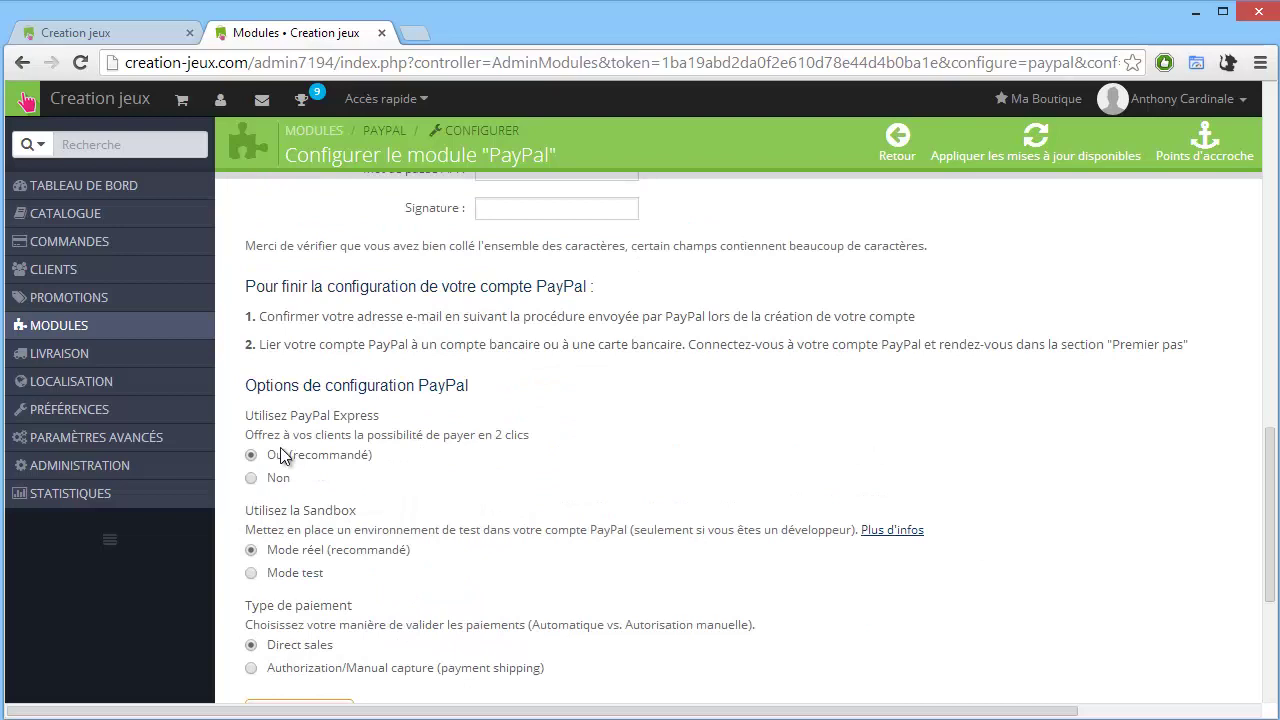
pyautogui.moveTo(530, 436); pyautogui.dragTo(334, 436)
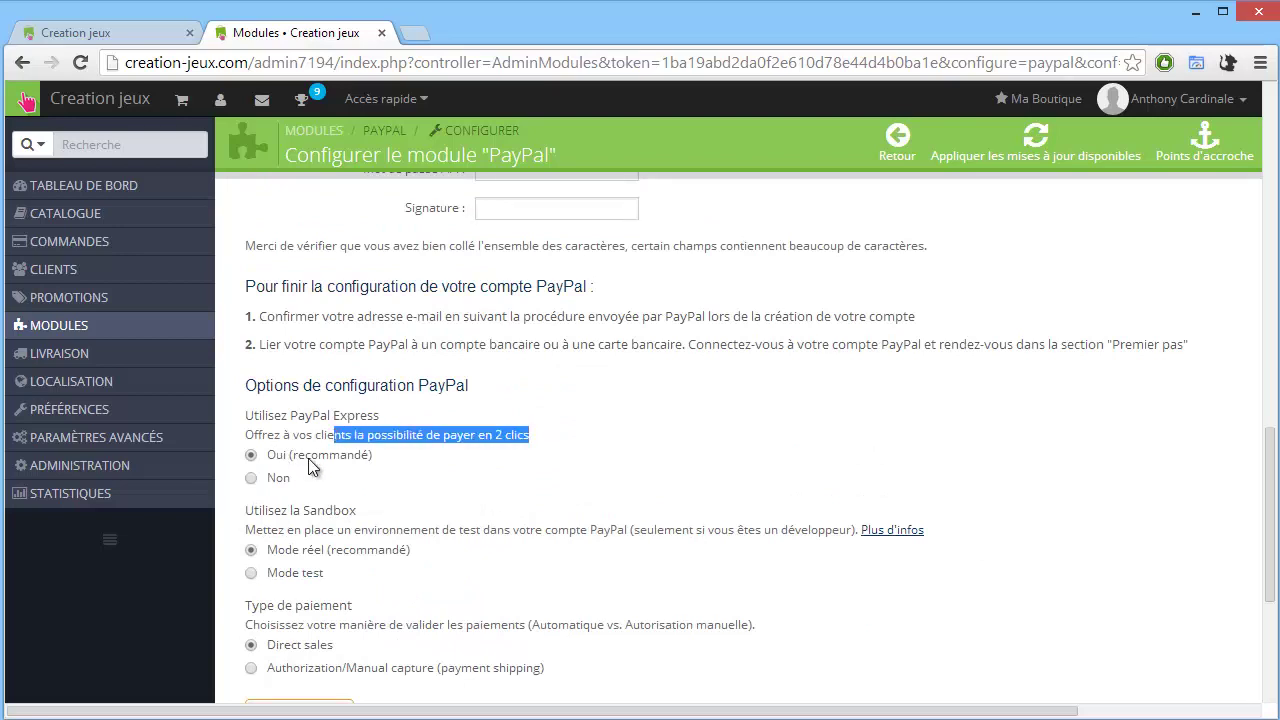
pyautogui.moveTo(412, 550); pyautogui.dragTo(278, 550)
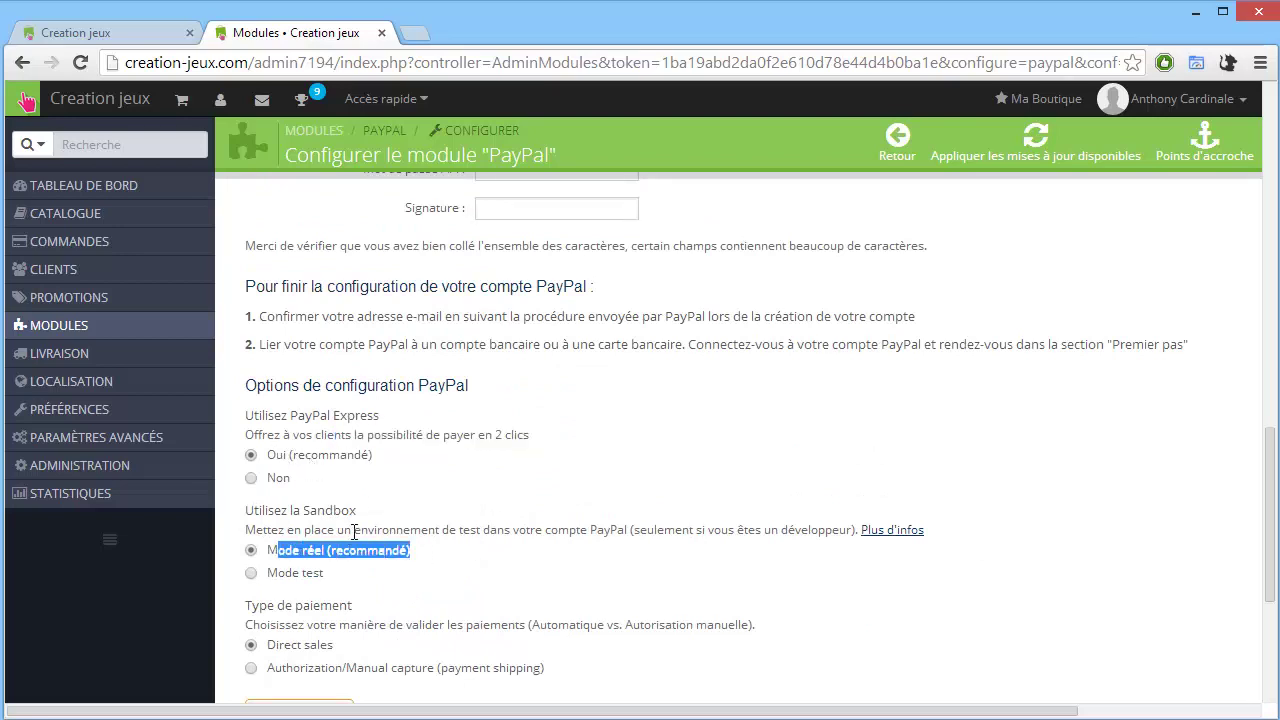
pyautogui.scroll(-1, 371, 560)
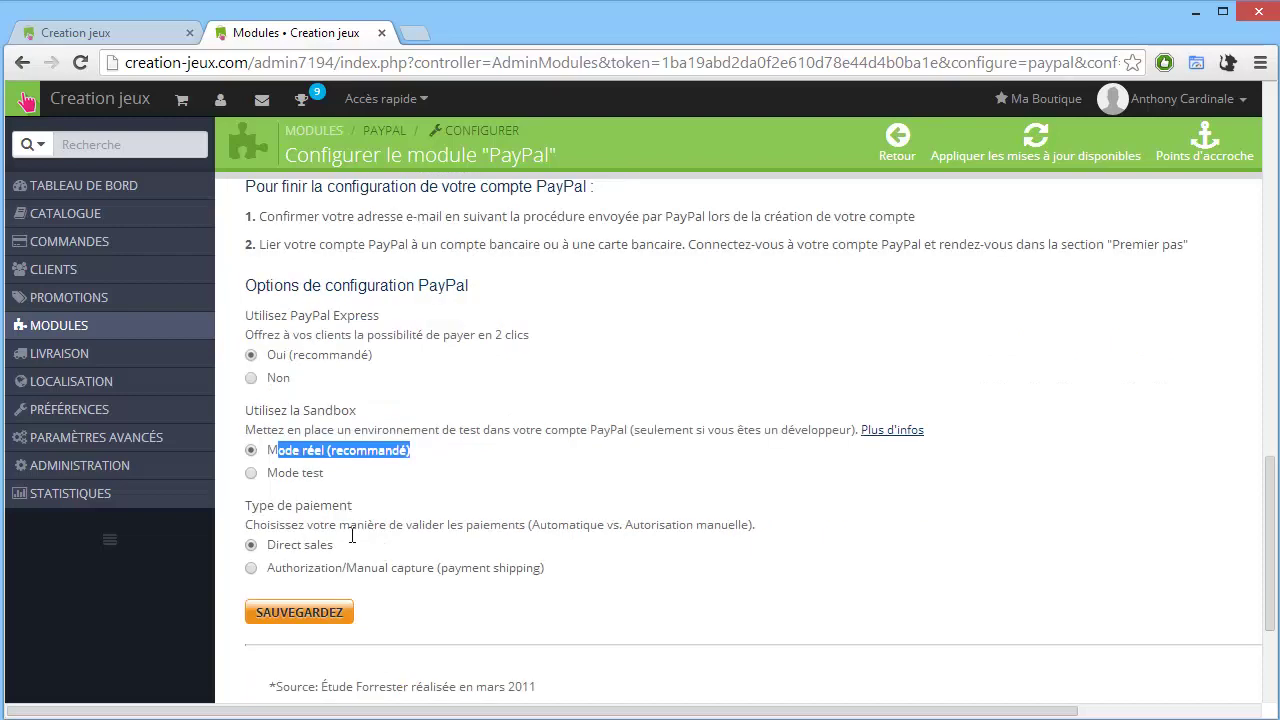
pyautogui.moveTo(345, 548); pyautogui.dragTo(272, 545)
pyautogui.scroll(-3, 300, 550)
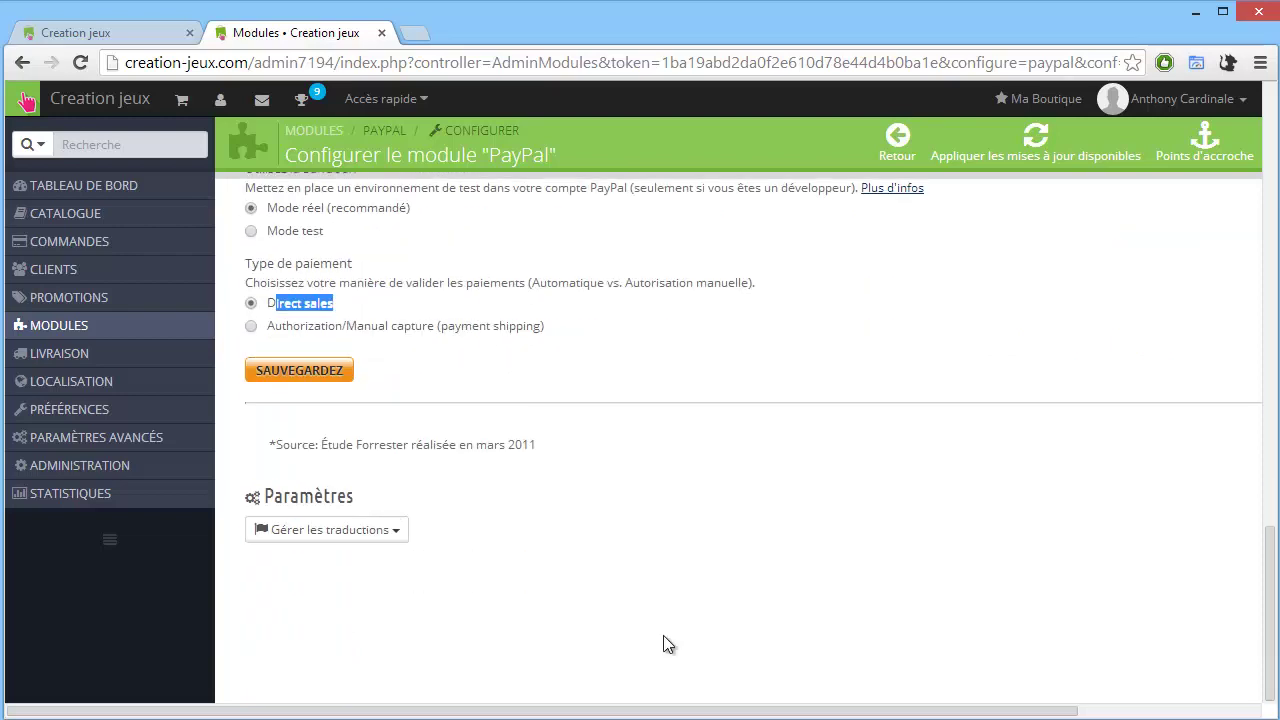
pyautogui.scroll(5, 620, 620)
pyautogui.scroll(2, 545, 550)
pyautogui.click(498, 491)
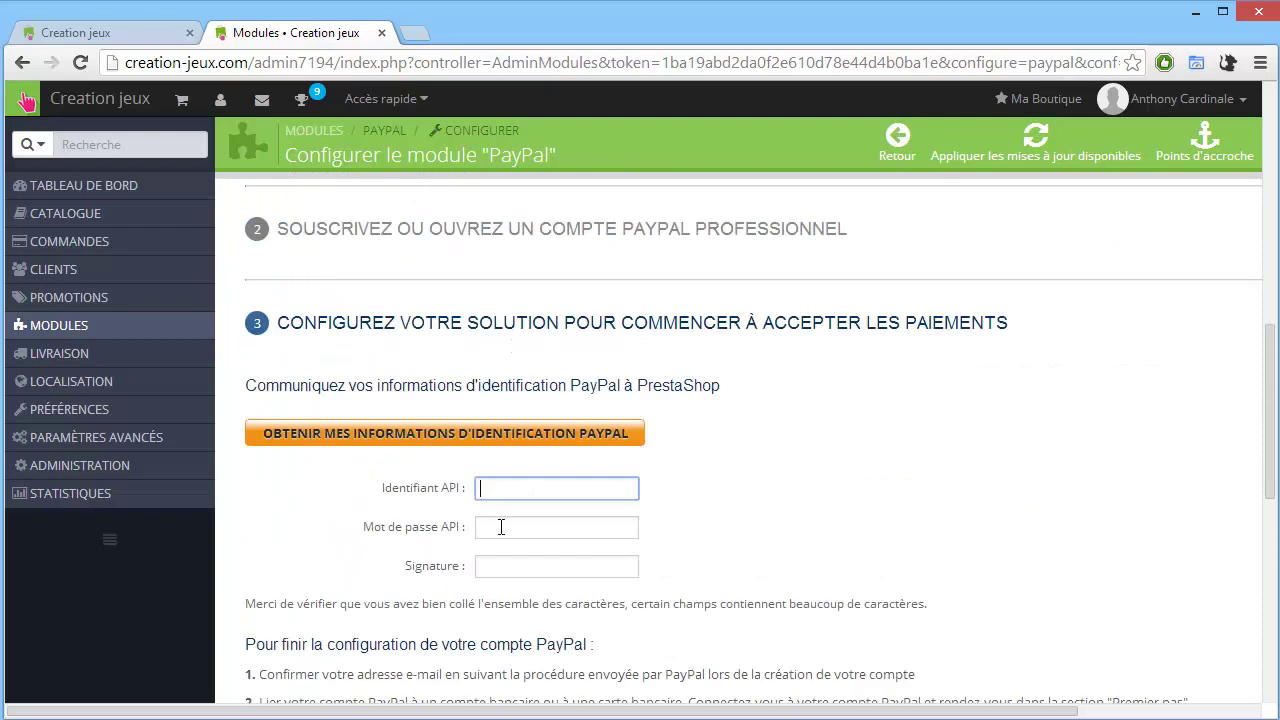
pyautogui.click(500, 527)
pyautogui.click(502, 562)
pyautogui.click(514, 489)
pyautogui.click(514, 527)
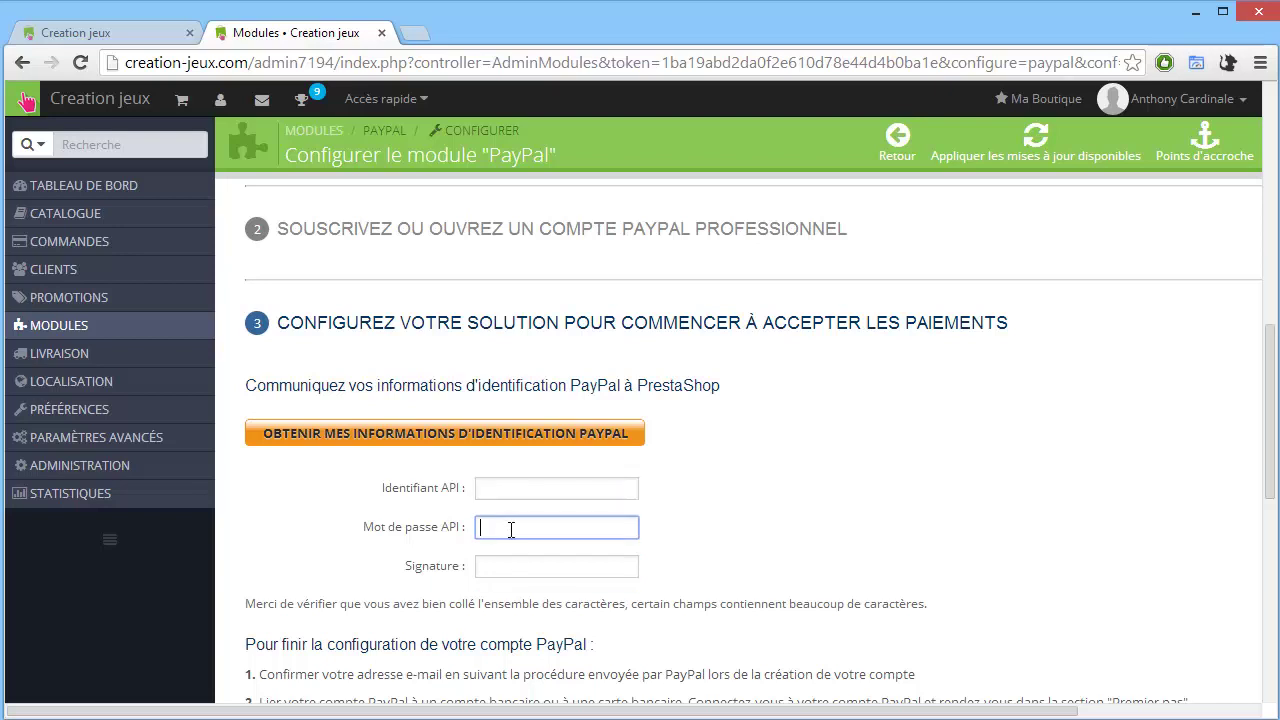
pyautogui.click(514, 566)
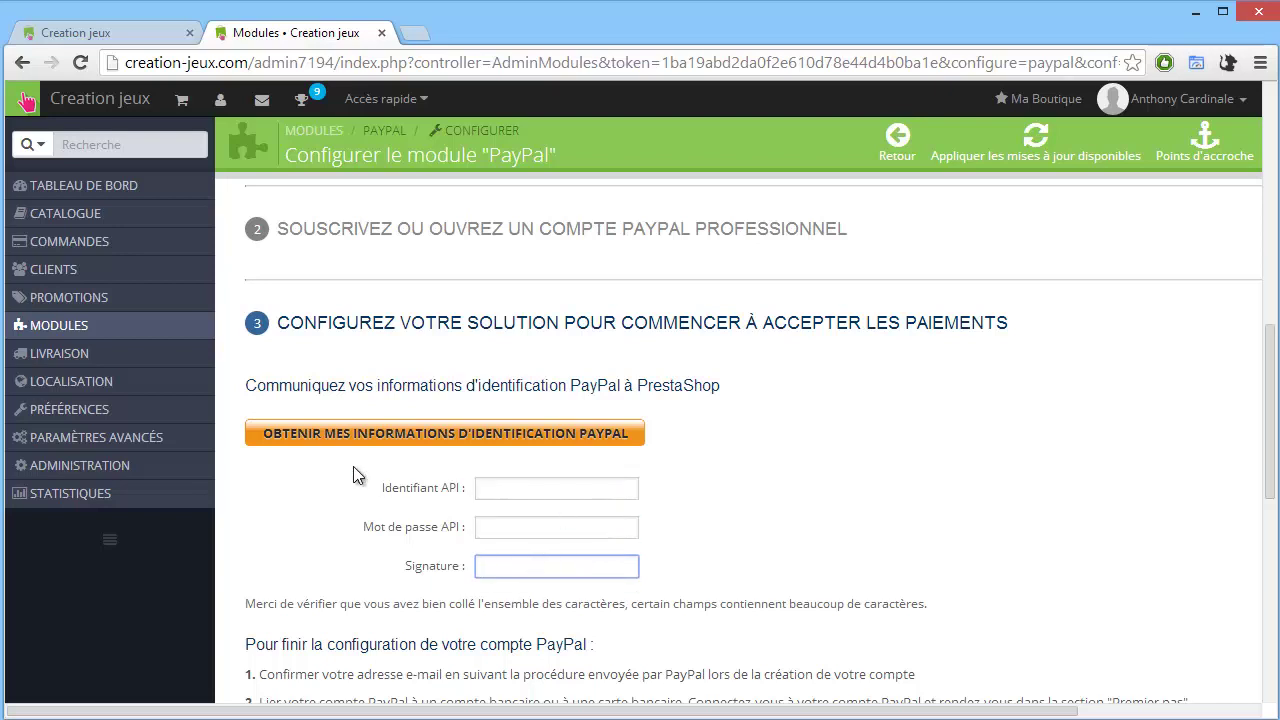
# Obtain PayPal API credentials through the PayPal login popup and dismiss the BRAVO confirmation.
pyautogui.click(427, 448)
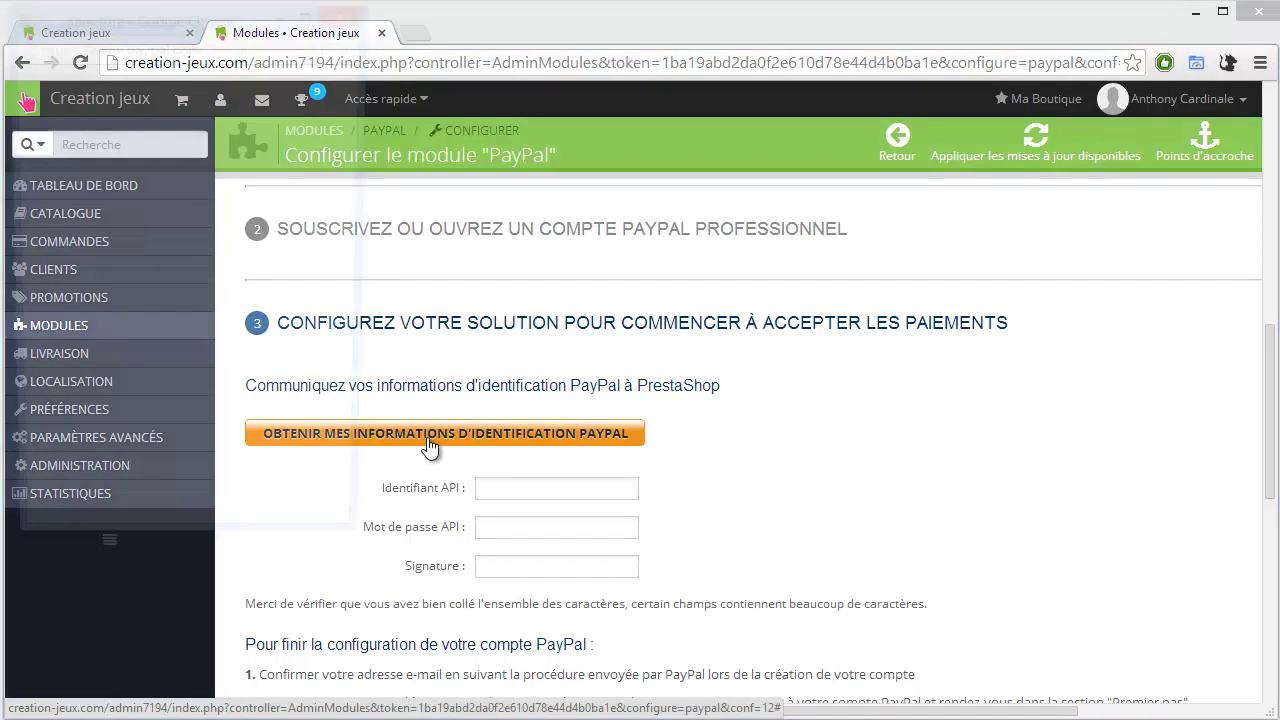
pyautogui.moveTo(208, 8); pyautogui.dragTo(961, 71)
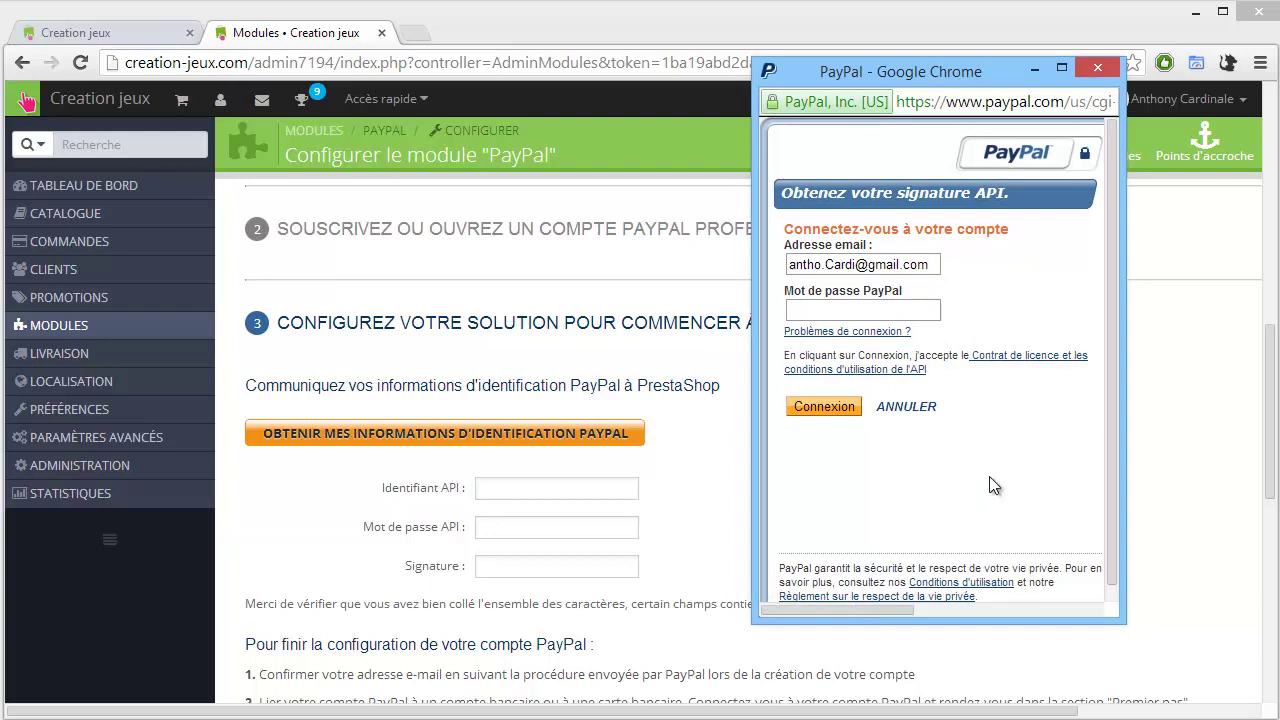
pyautogui.click(501, 487)
pyautogui.click(494, 527)
pyautogui.click(491, 566)
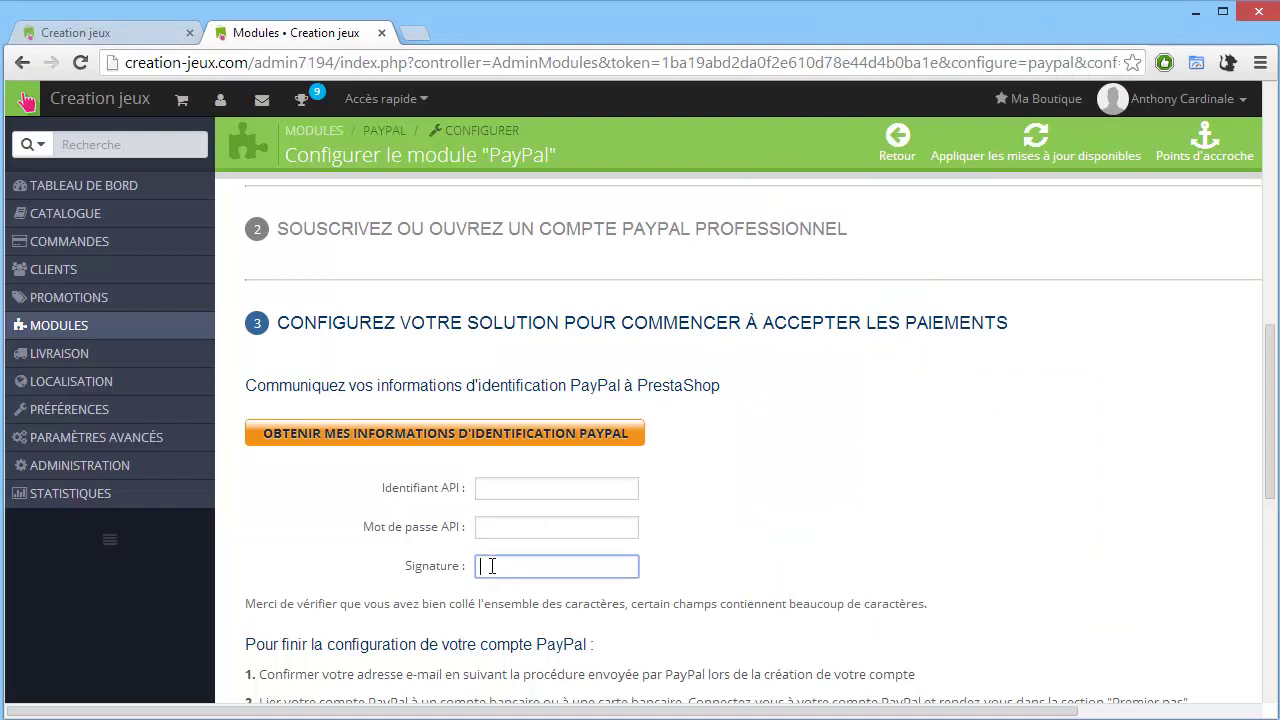
pyautogui.click(533, 491)
pyautogui.click(531, 527)
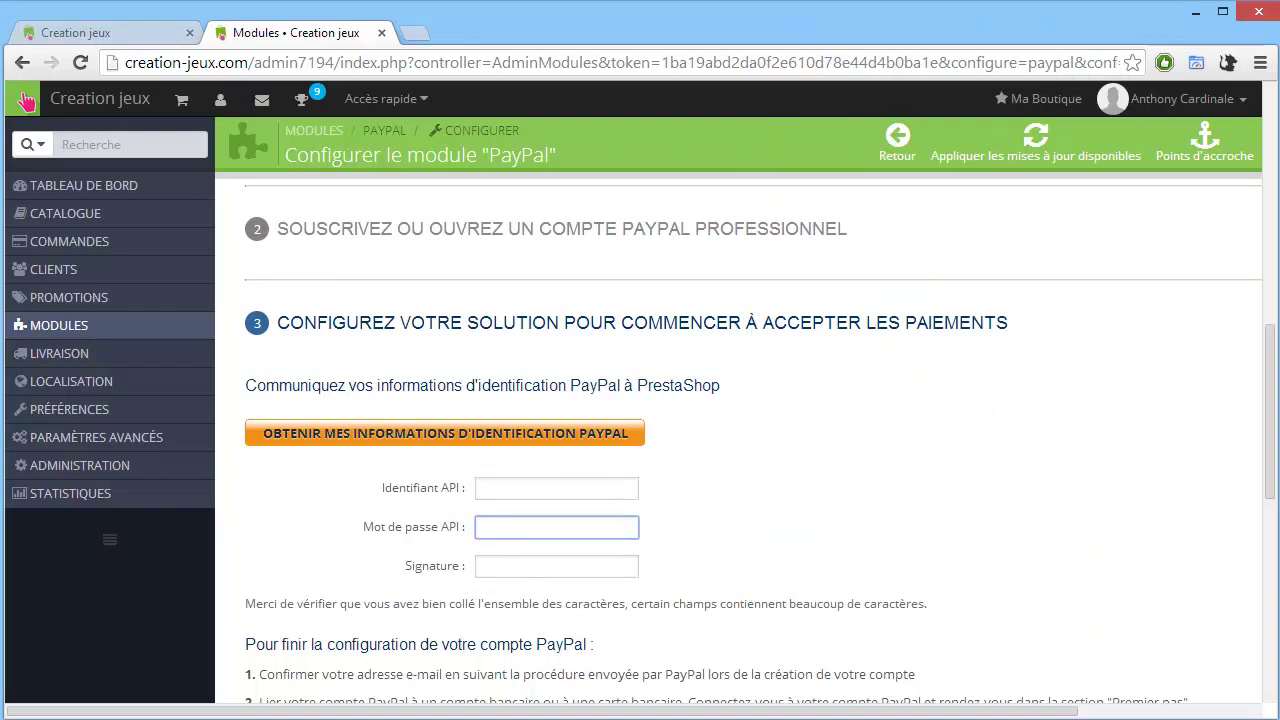
pyautogui.click(440, 705)
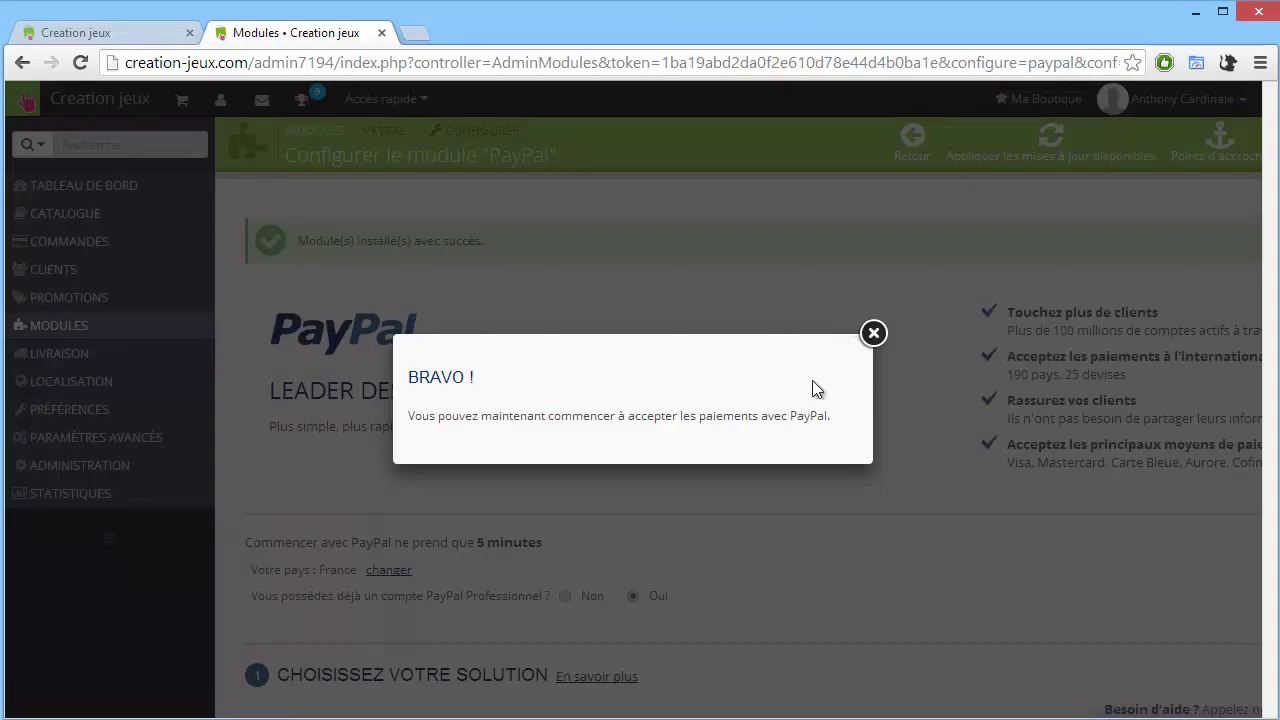
pyautogui.click(874, 334)
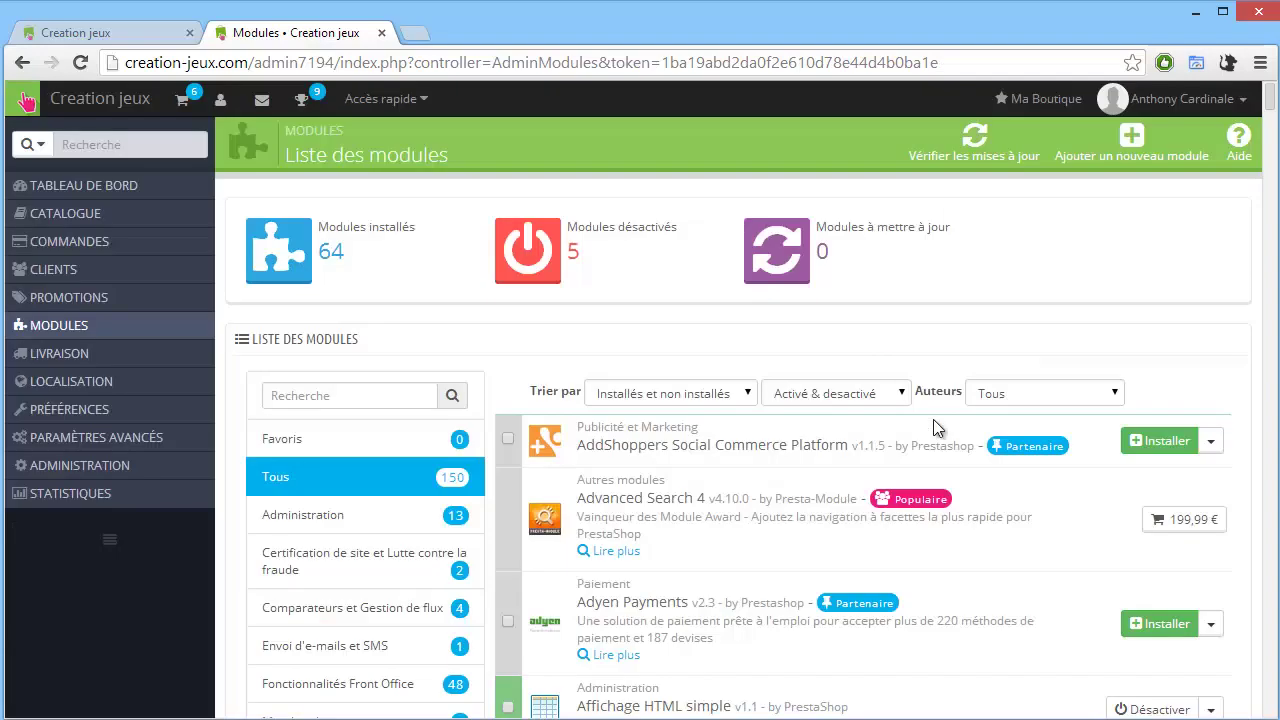
# Switch to the storefront tab and reload its home page.
pyautogui.click(155, 38)
pyautogui.click(79, 64)
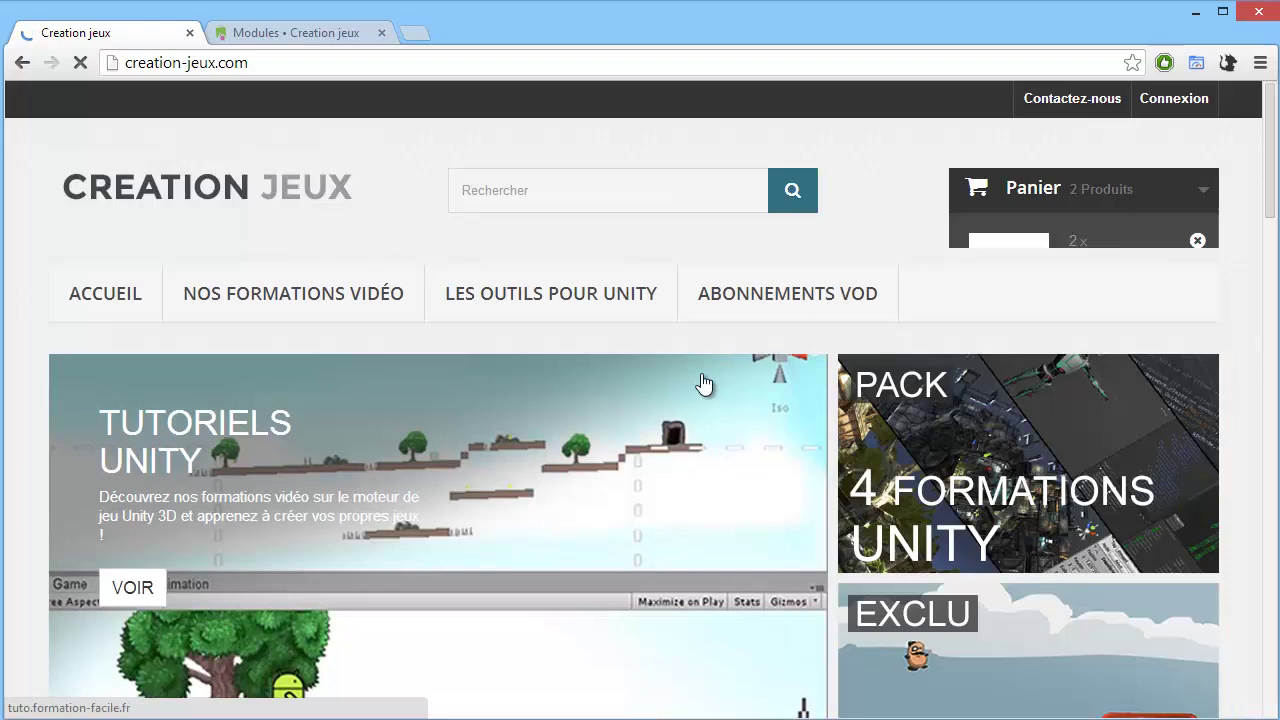
pyautogui.scroll(-6, 703, 390)
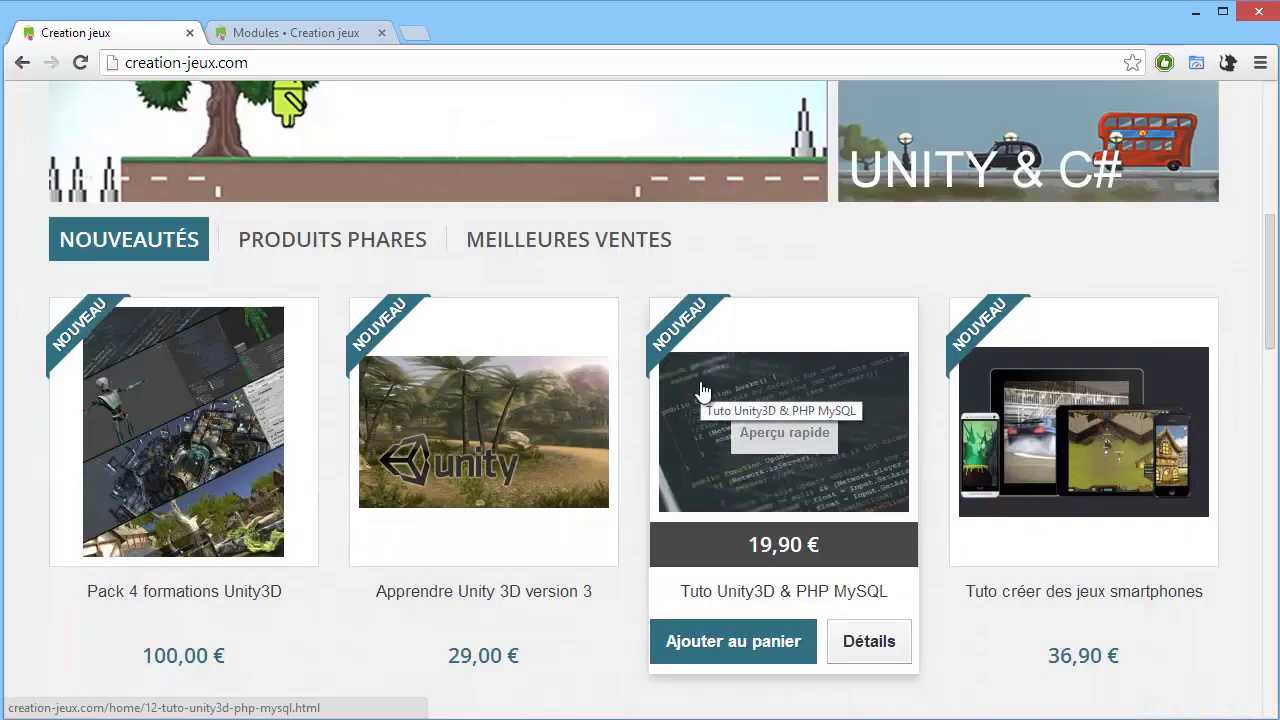
# Add Tuto Unity 3D et c-sharp to the cart and go to the order summary.
pyautogui.scroll(-4, 400, 400)
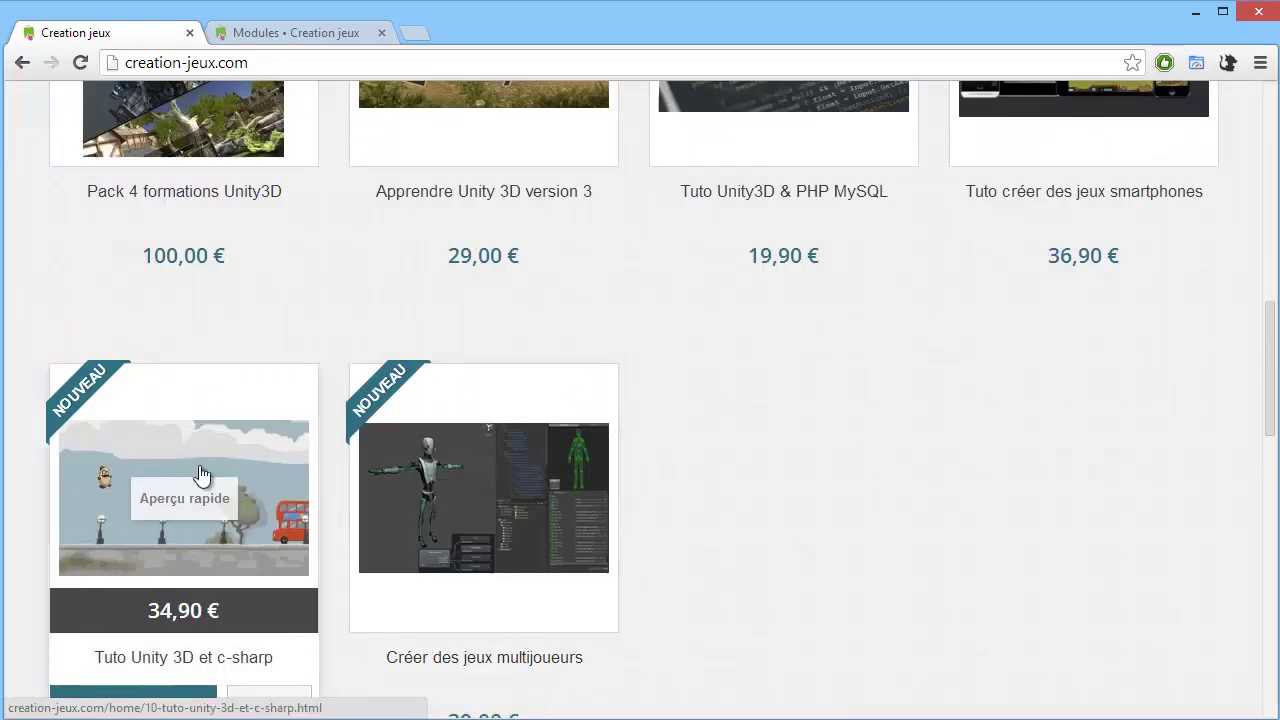
pyautogui.scroll(-2, 240, 480)
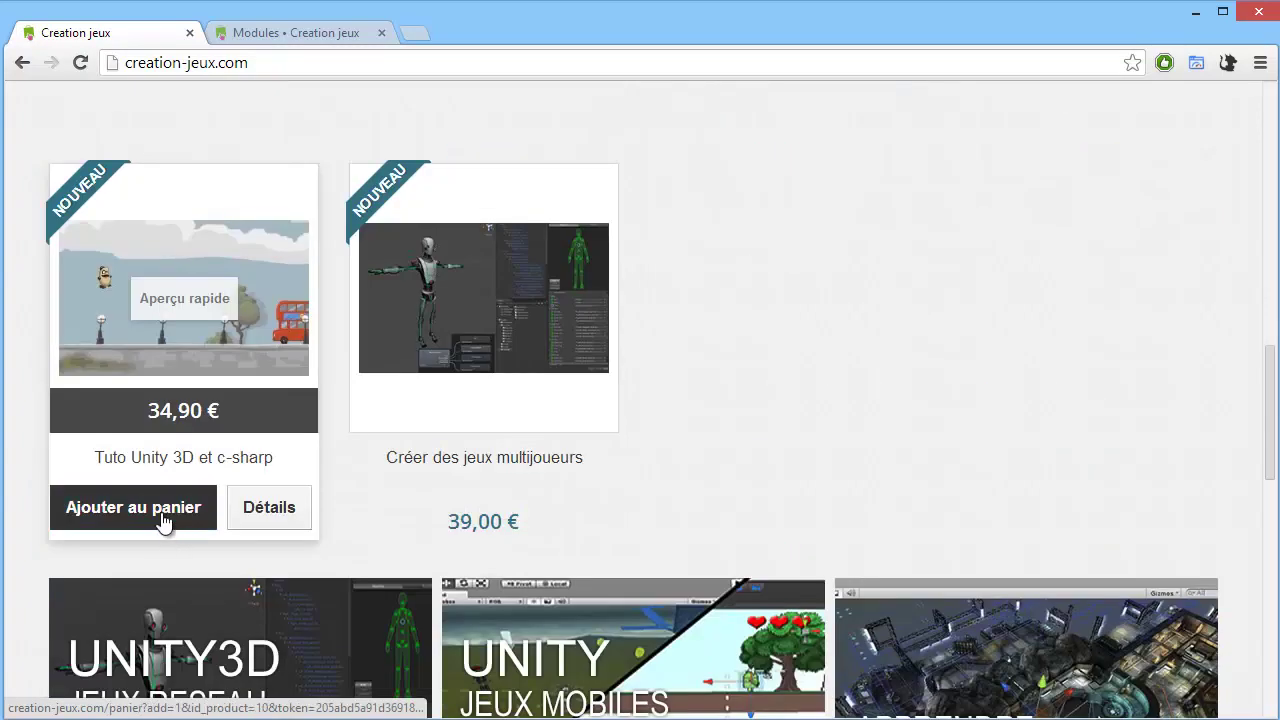
pyautogui.click(168, 509)
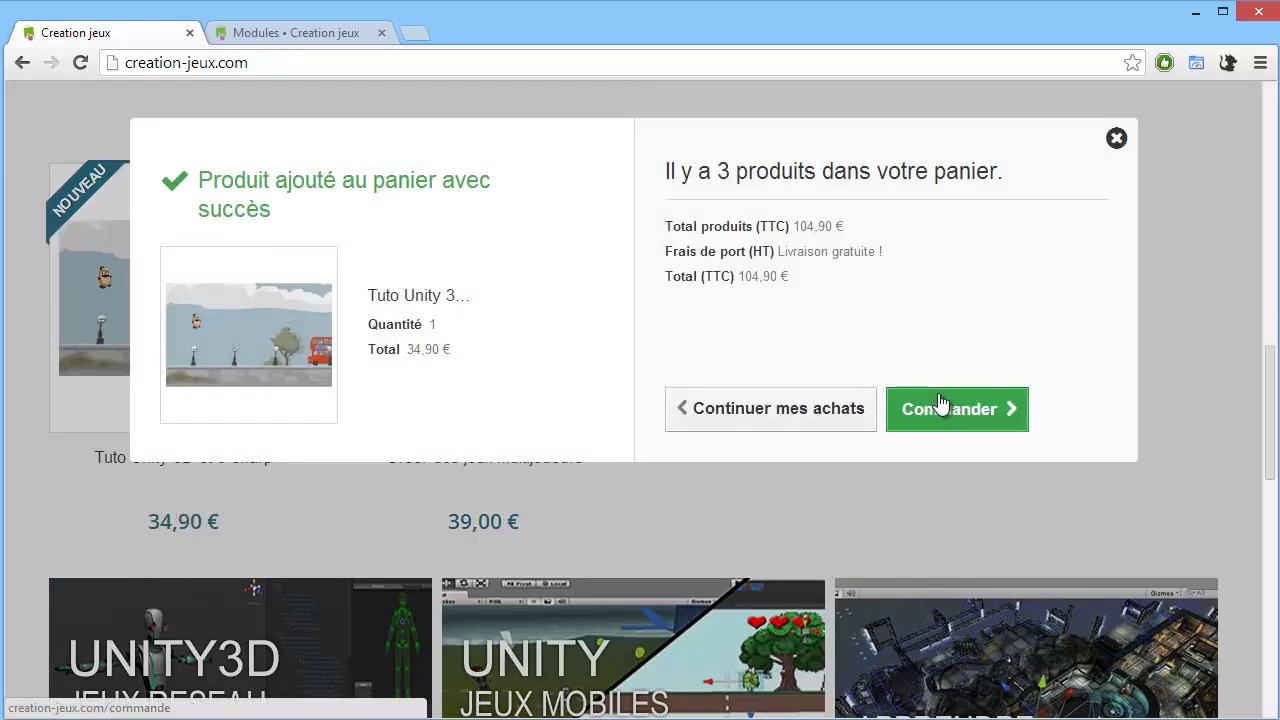
pyautogui.click(913, 415)
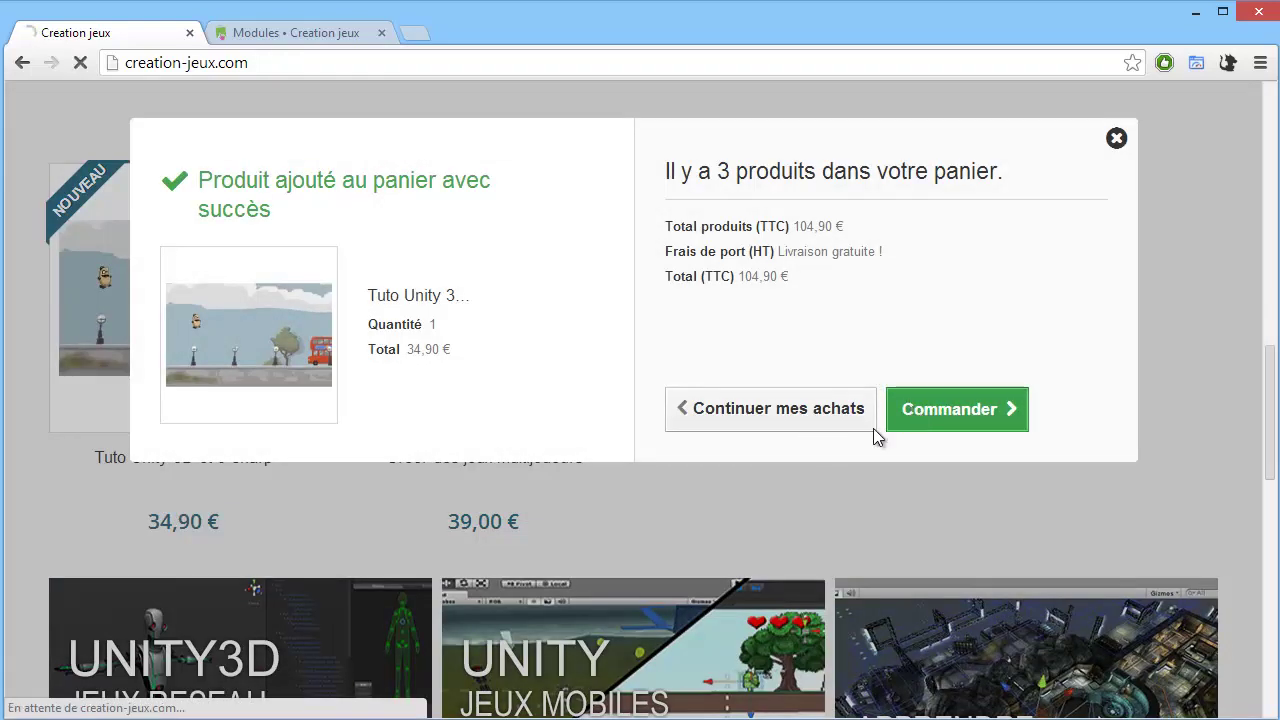
# Remove Créer des jeux multijoueurs from the cart and proceed with the 34,90 € order.
pyautogui.scroll(-2, 786, 430)
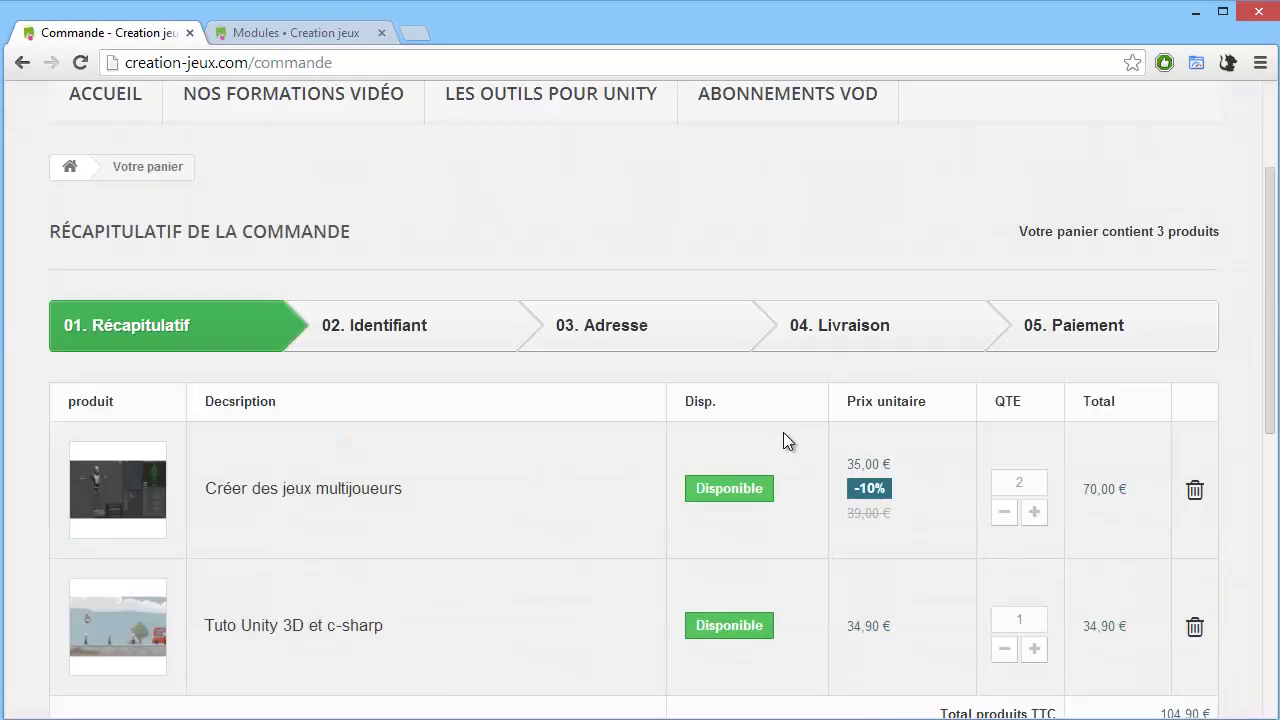
pyautogui.scroll(-1, 790, 460)
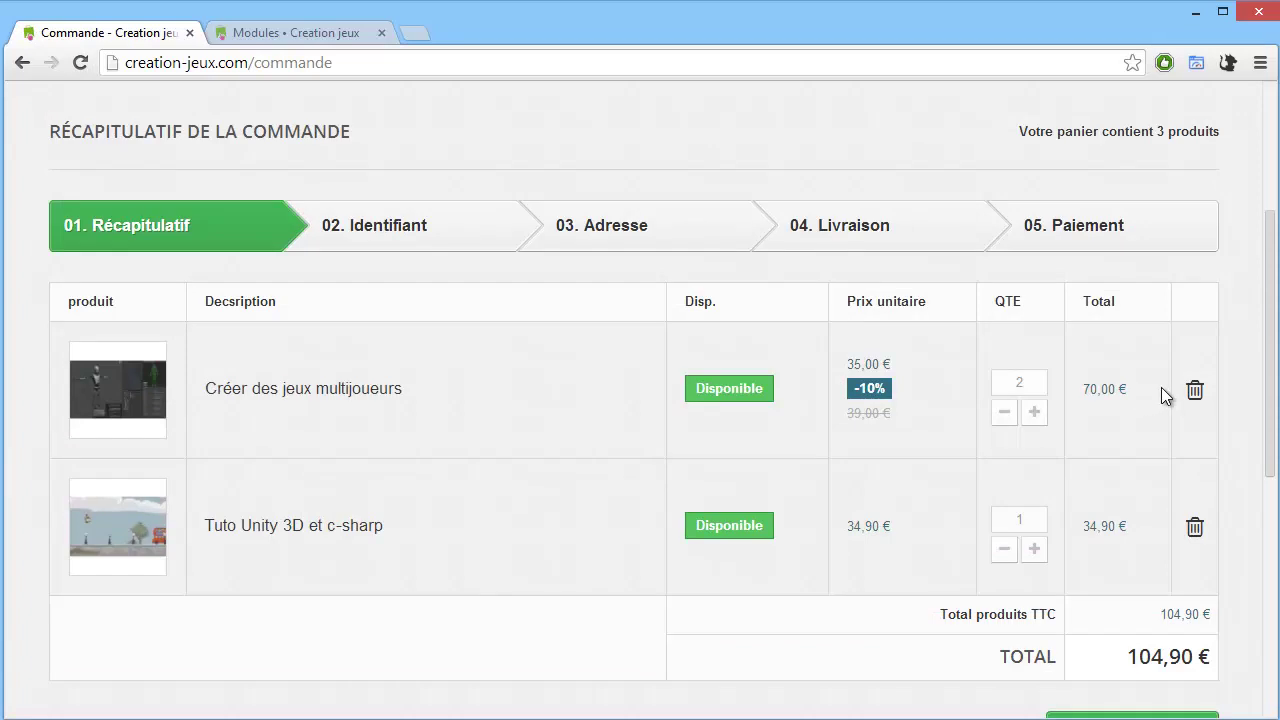
pyautogui.click(1194, 390)
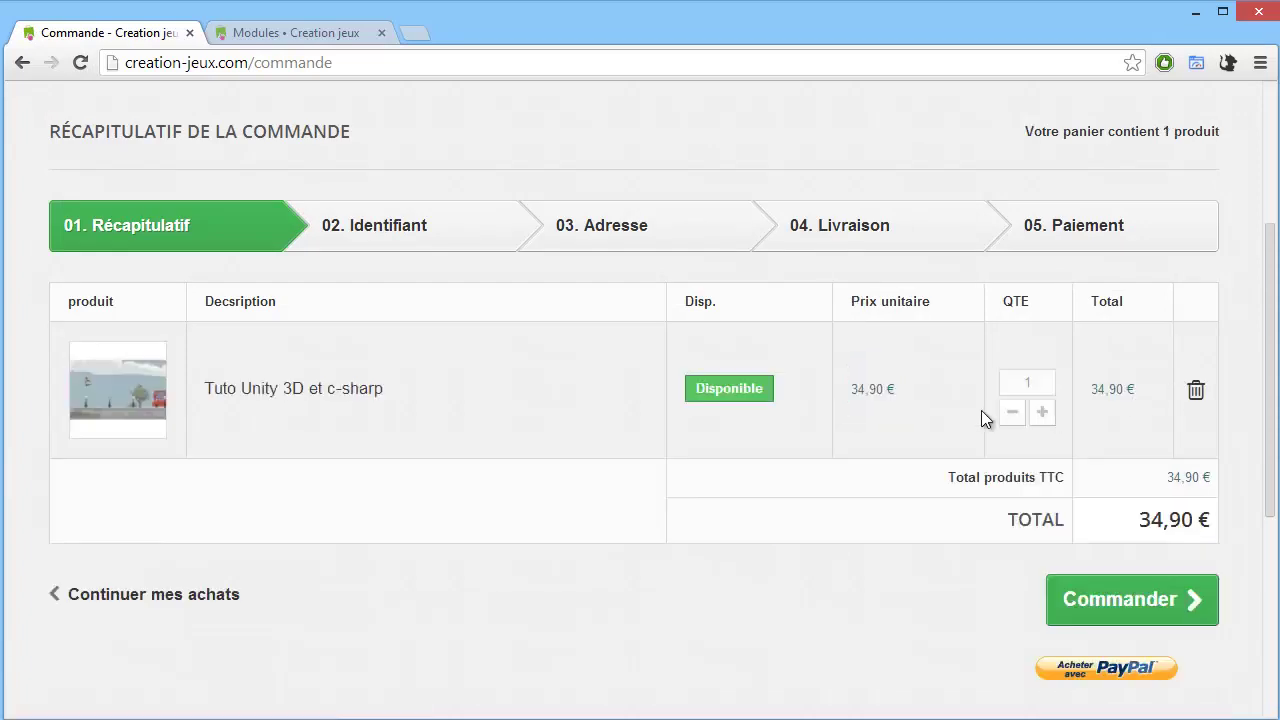
pyautogui.scroll(-2, 800, 400)
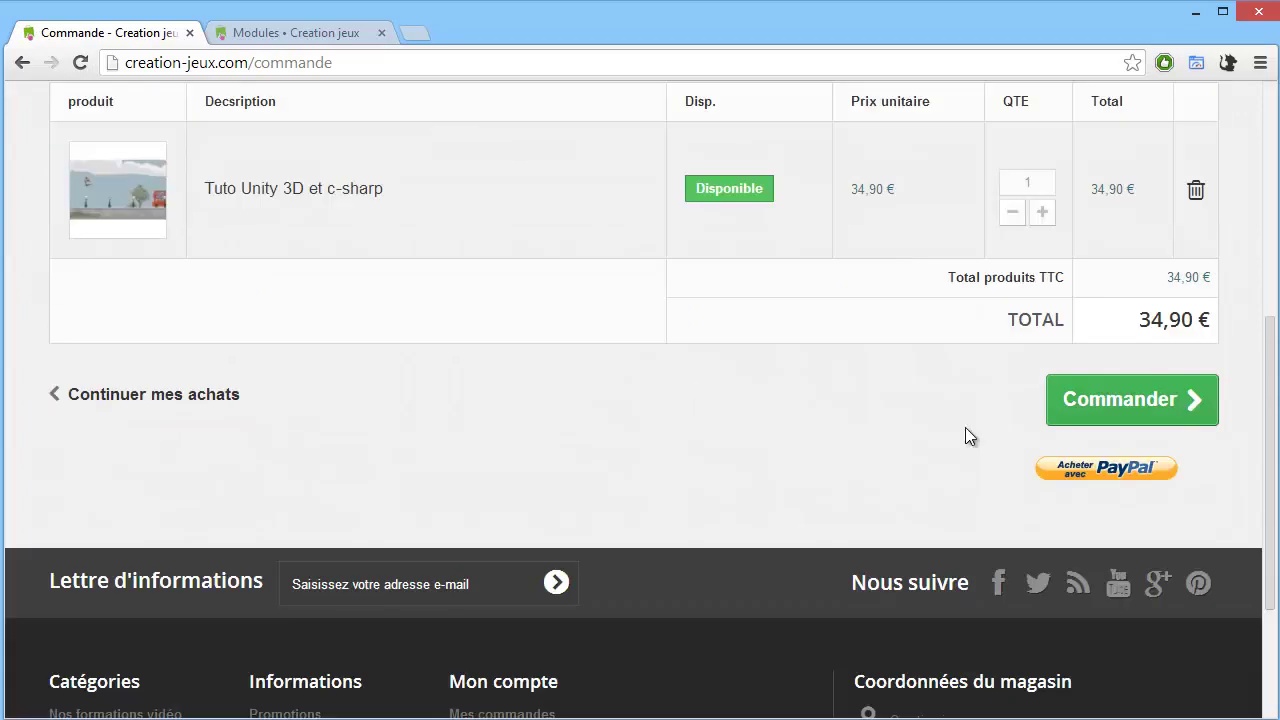
pyautogui.scroll(5, 761, 358)
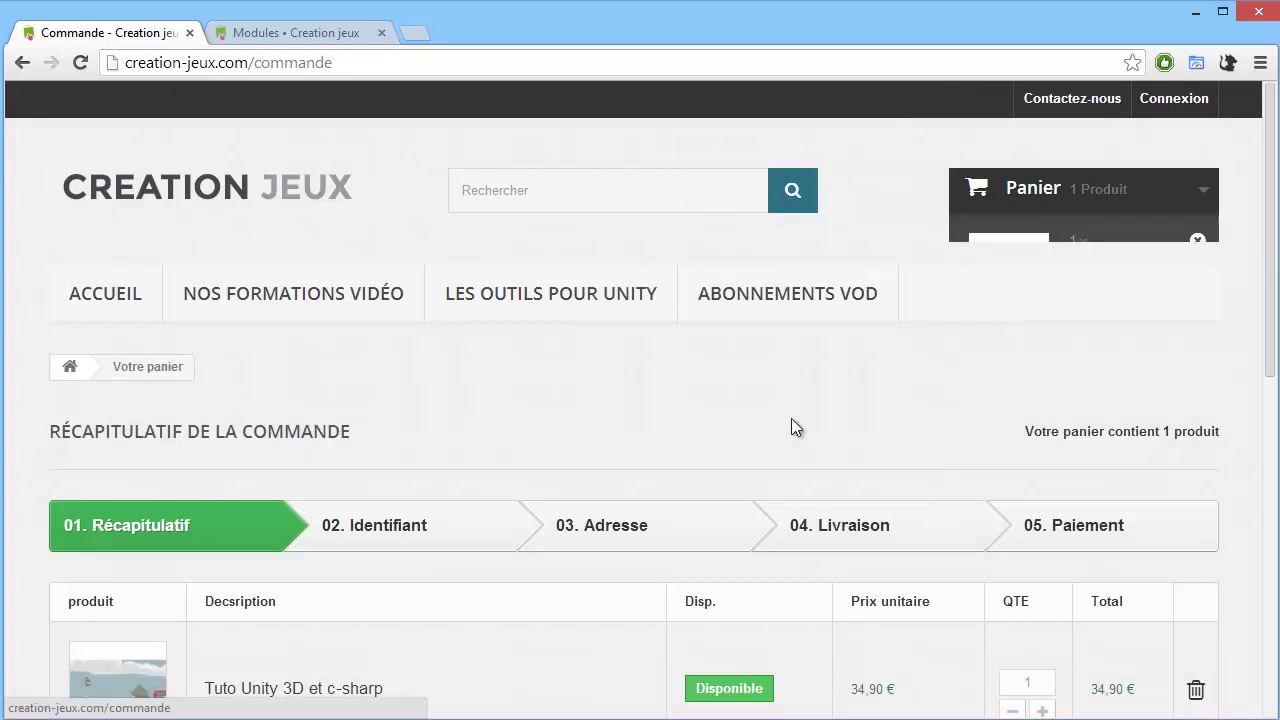
pyautogui.scroll(-2, 791, 429)
pyautogui.scroll(-4, 1022, 545)
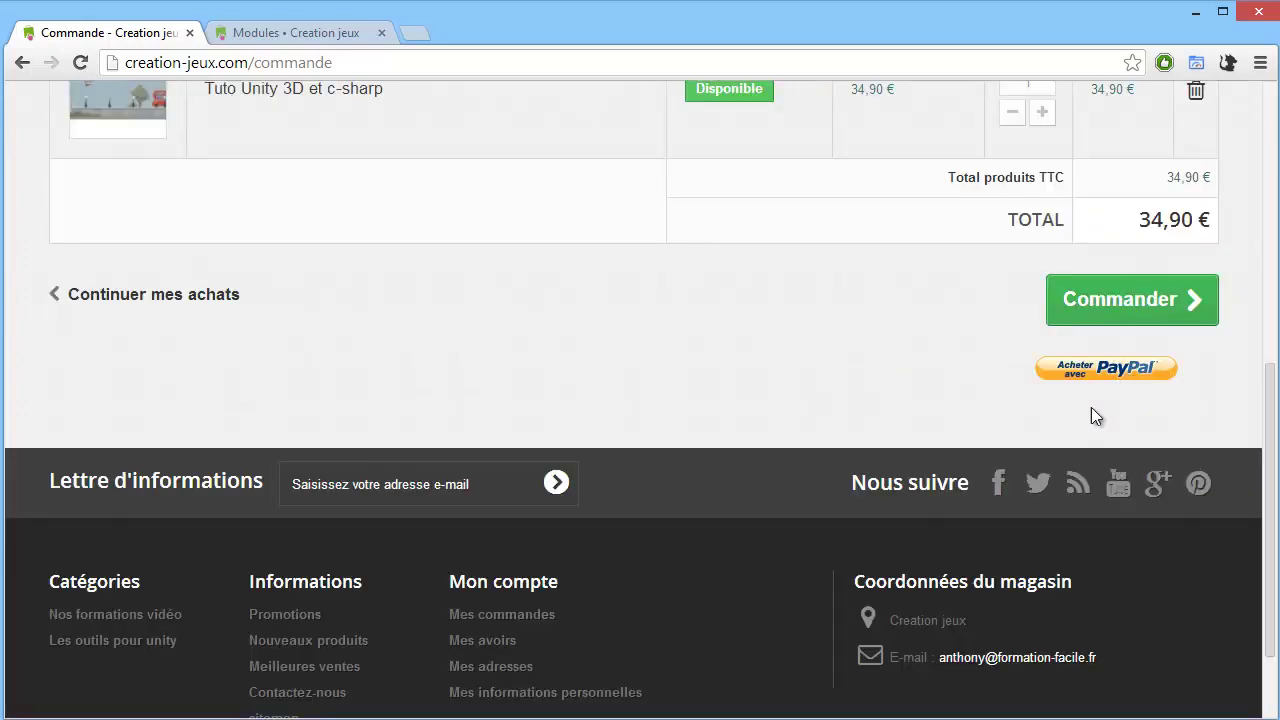
pyautogui.scroll(2, 1115, 418)
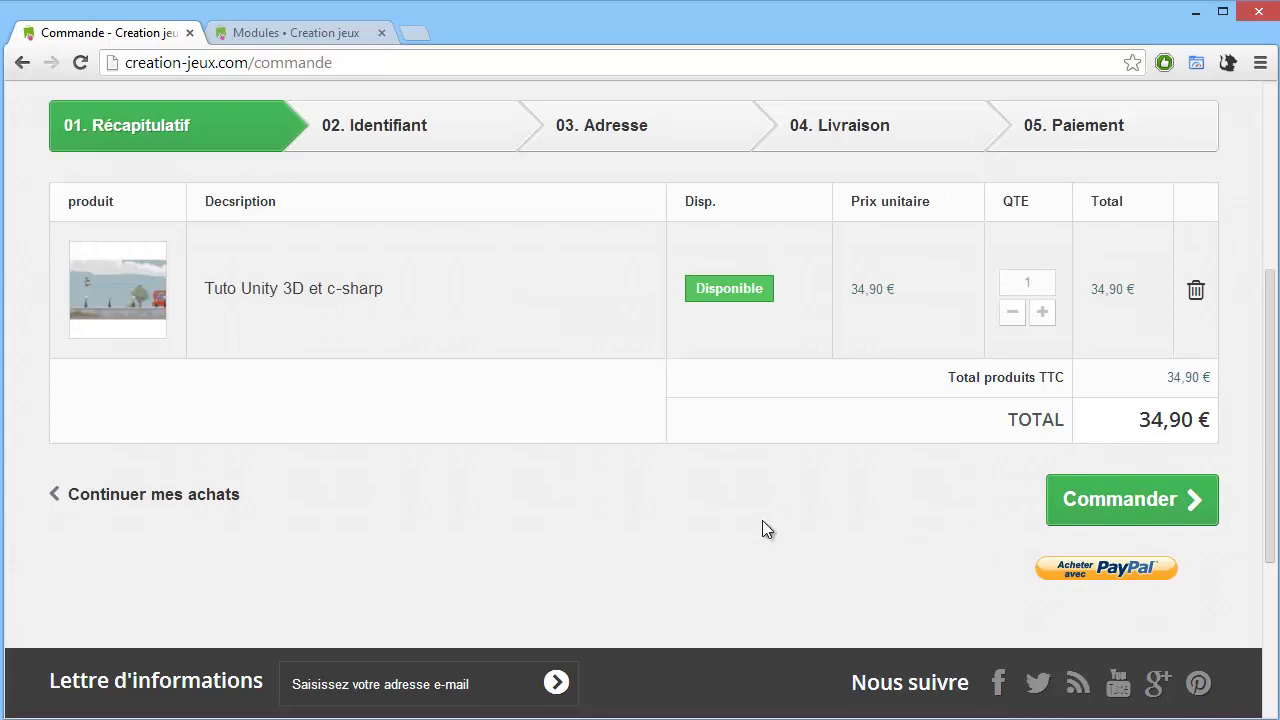
pyautogui.scroll(1, 771, 523)
pyautogui.scroll(-1, 1068, 626)
pyautogui.scroll(1, 1165, 595)
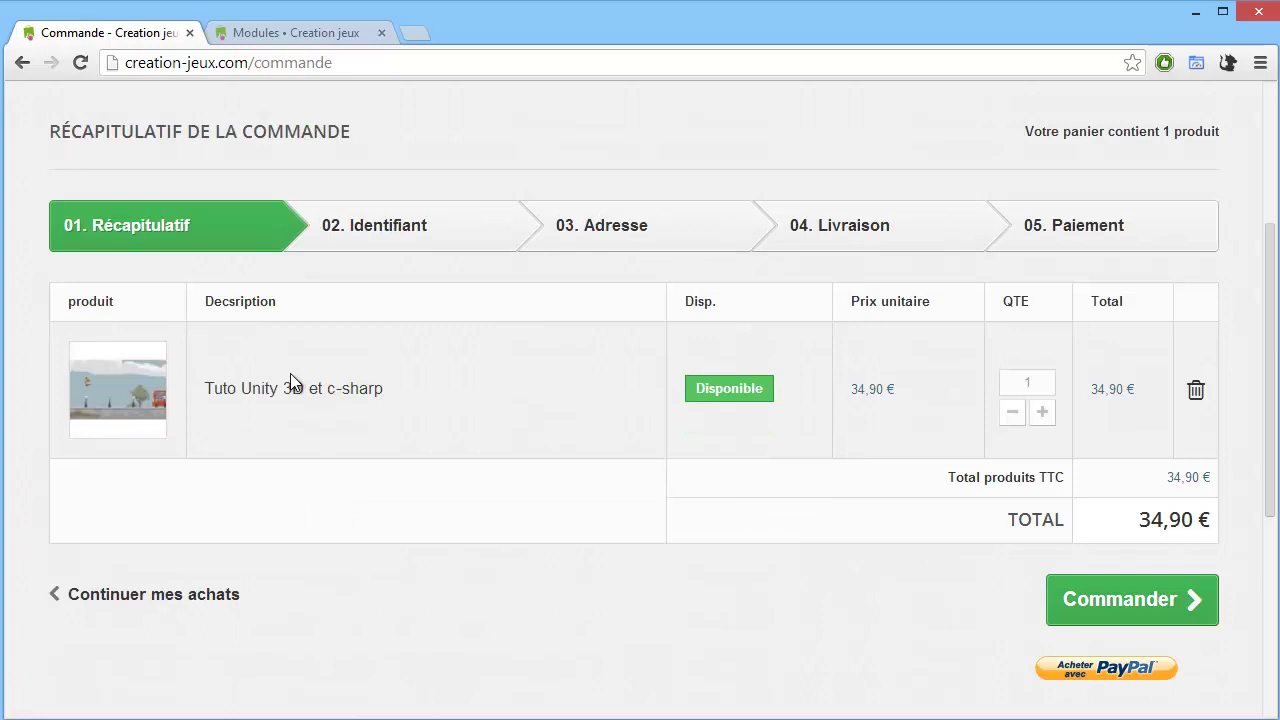
pyautogui.click(1140, 592)
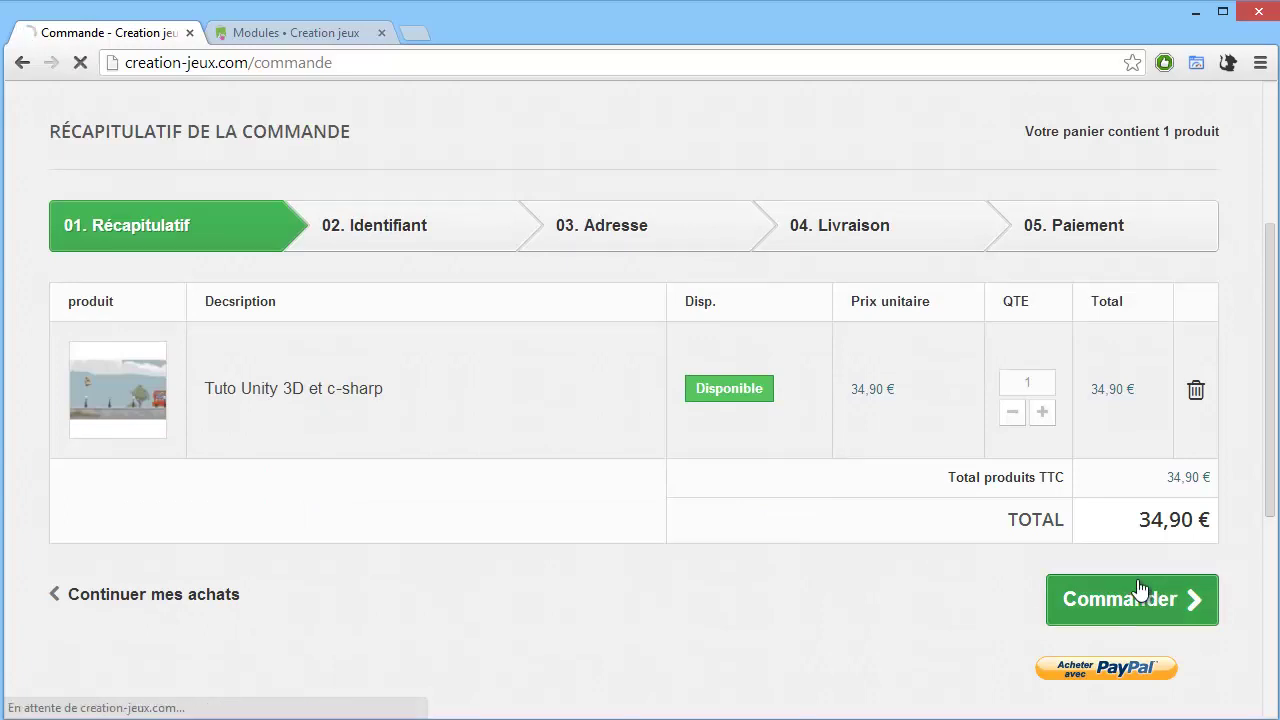
# Attempt to sign in with a saved customer e-mail, which fails.
pyautogui.scroll(-2, 745, 505)
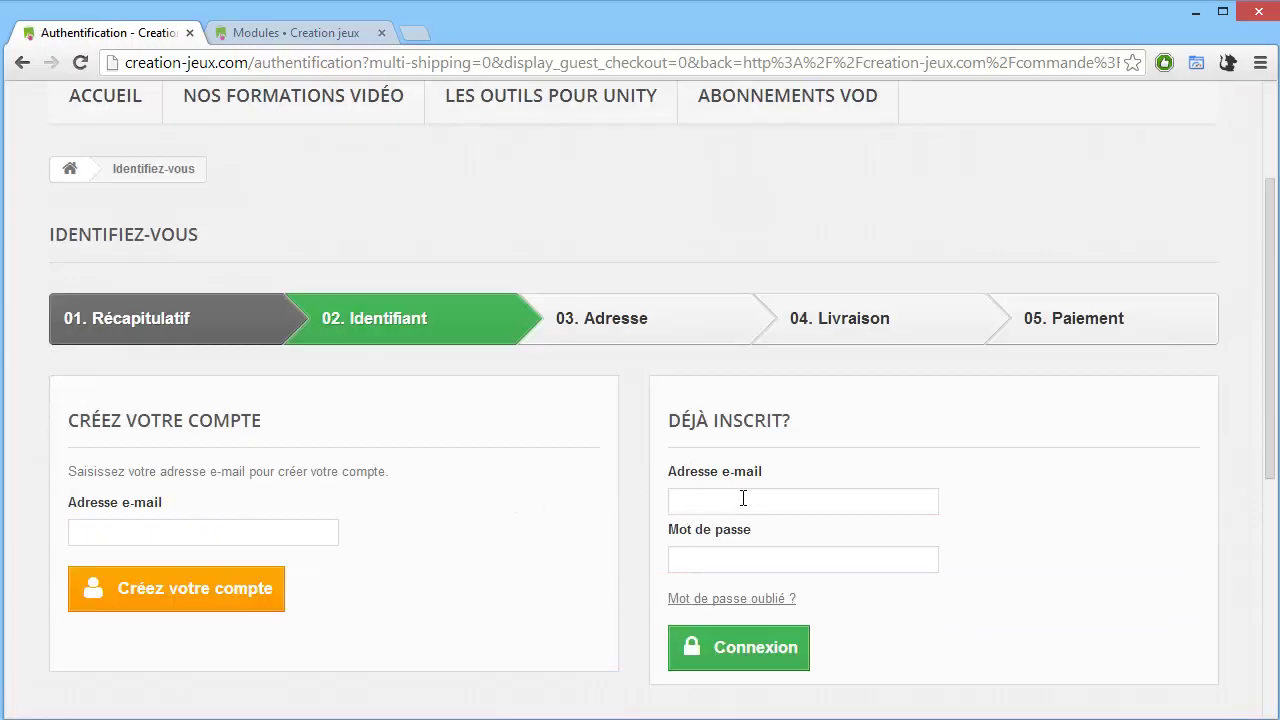
pyautogui.click(743, 498)
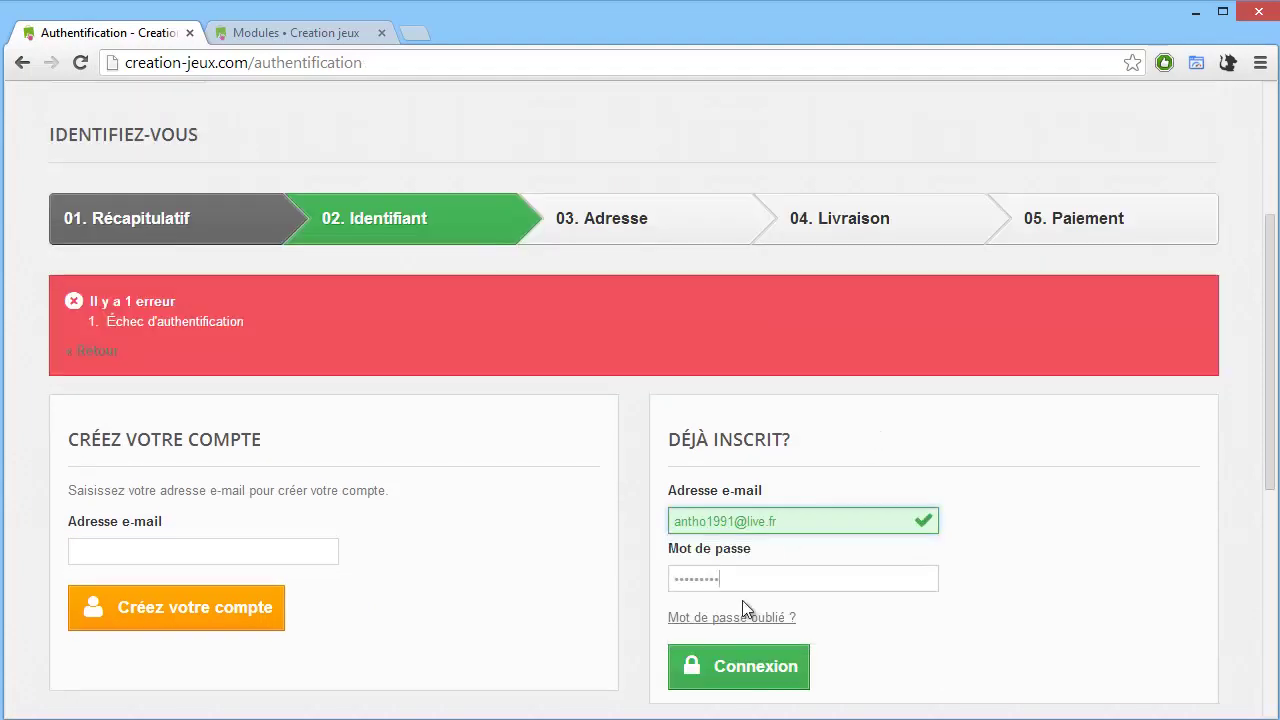
pyautogui.click(745, 584)
pyautogui.click(738, 666)
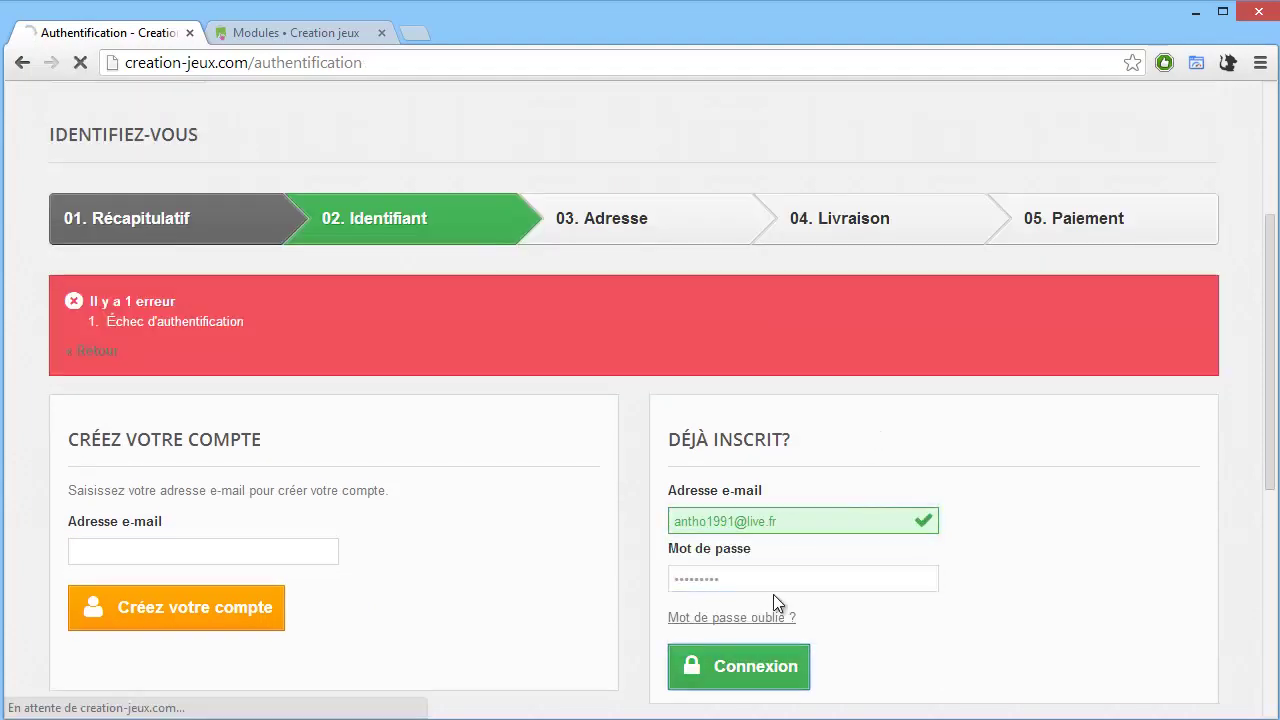
# Start a new account with the customer's e-mail and choose the M. title.
pyautogui.scroll(-2, 706, 530)
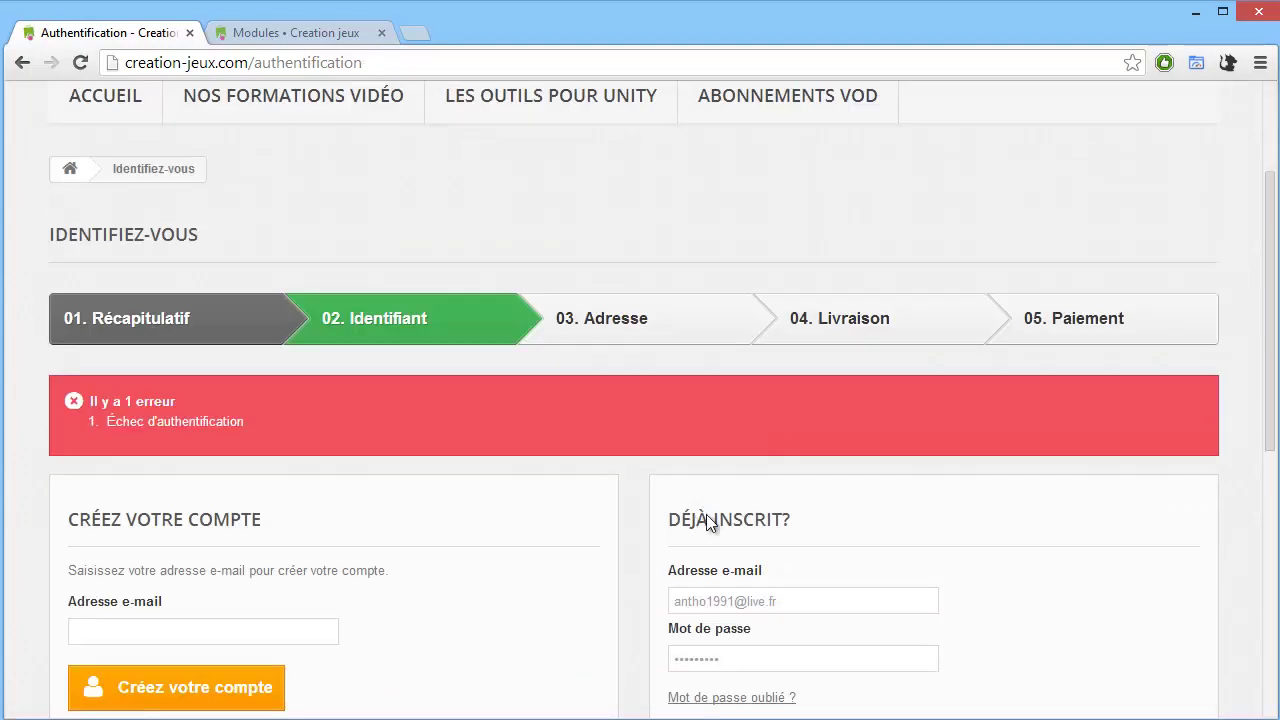
pyautogui.scroll(-1, 746, 506)
pyautogui.scroll(-1, 754, 510)
pyautogui.click(188, 427)
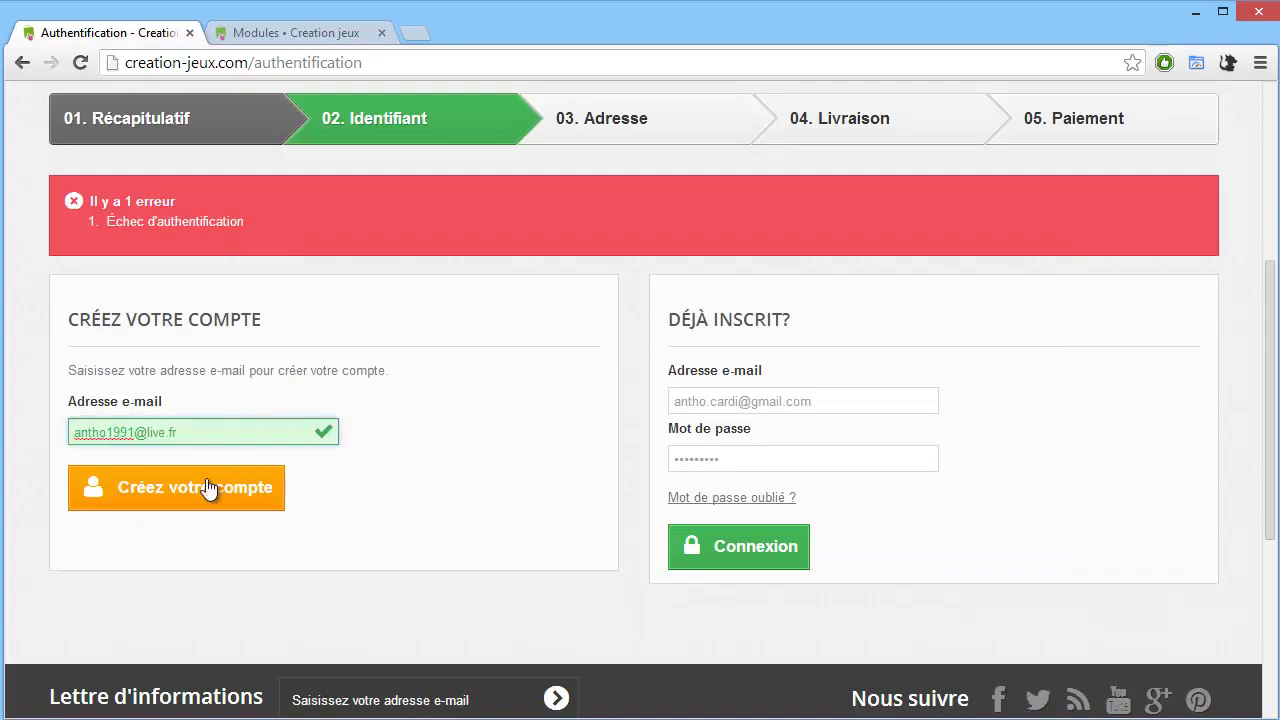
pyautogui.click(202, 488)
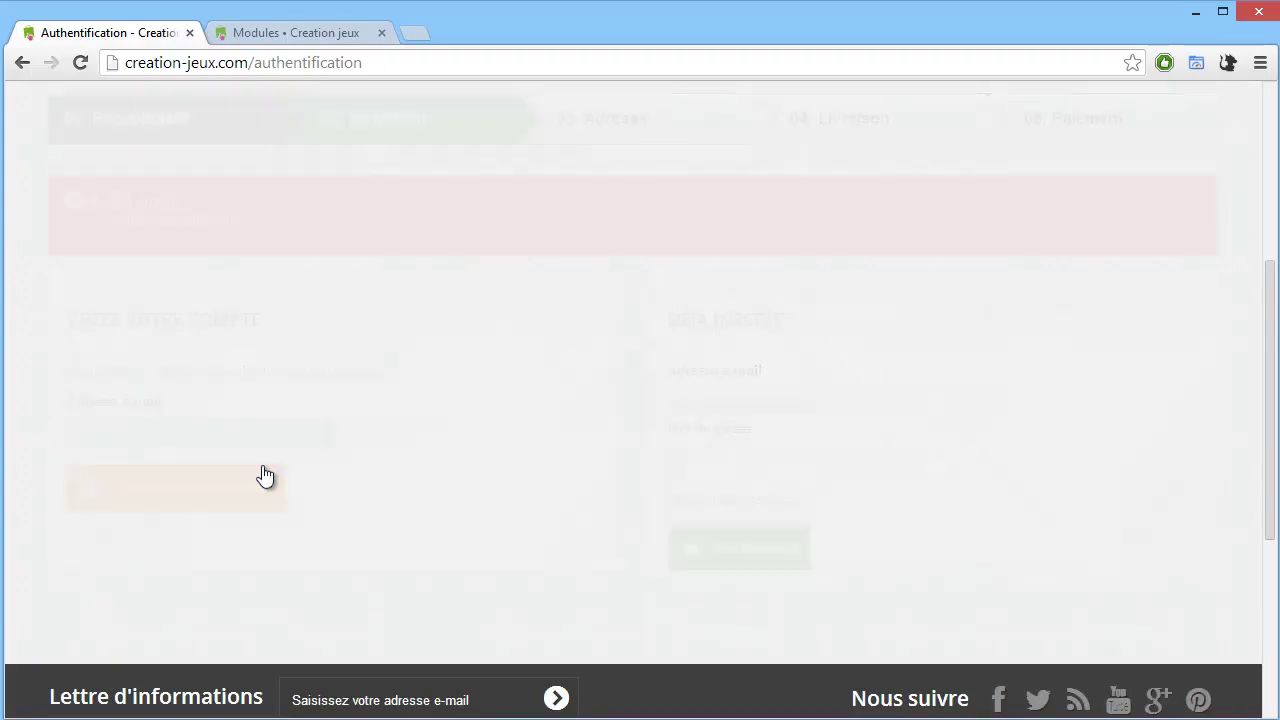
pyautogui.click(70, 295)
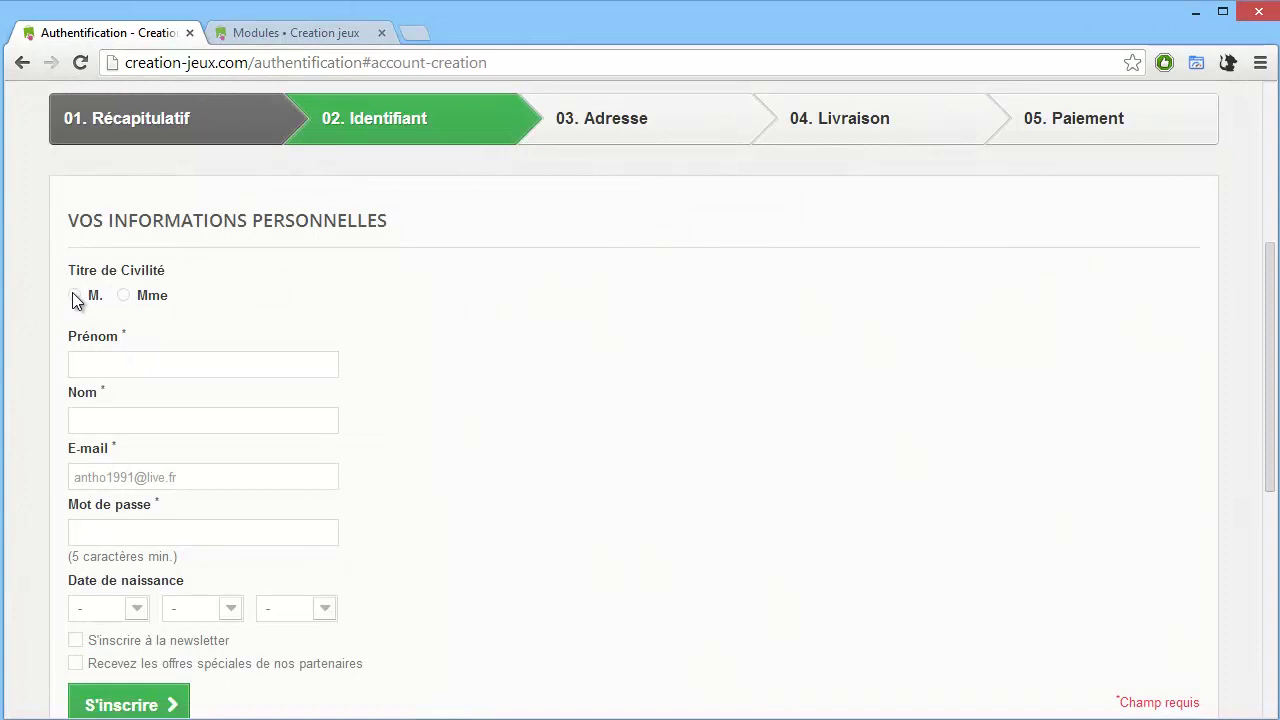
pyautogui.click(101, 368)
pyautogui.click(108, 397)
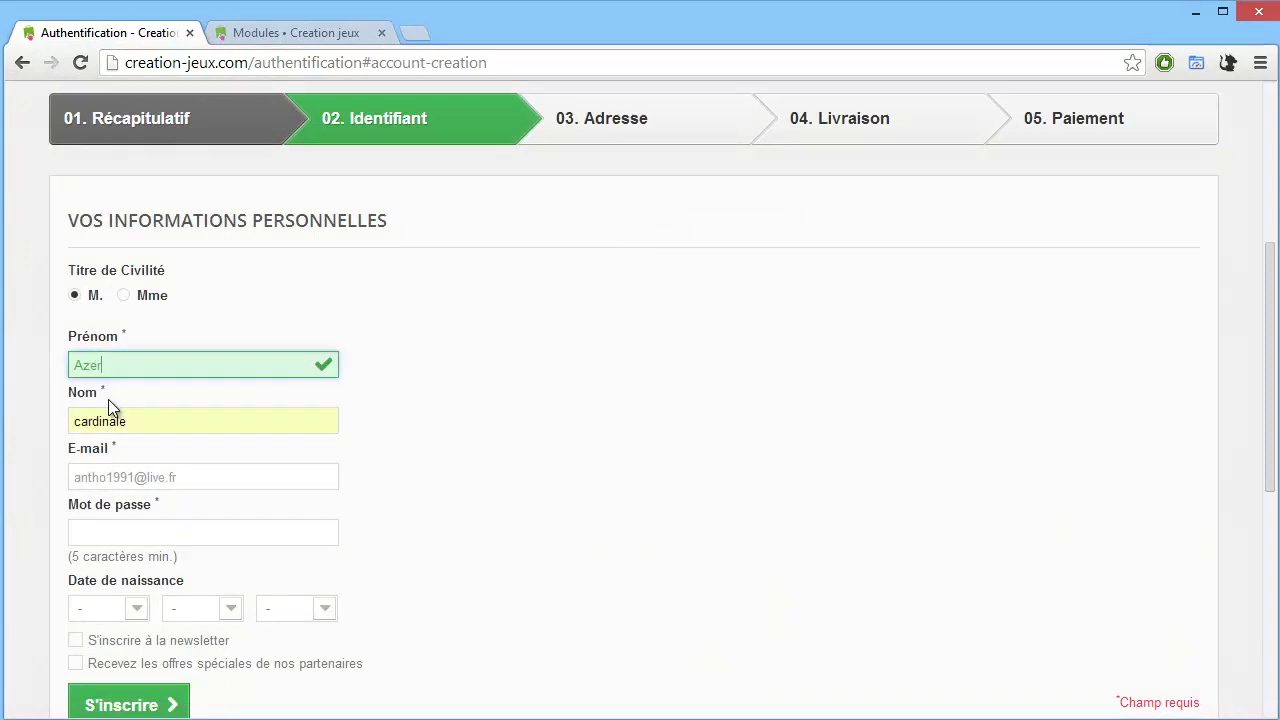
pyautogui.click(133, 529)
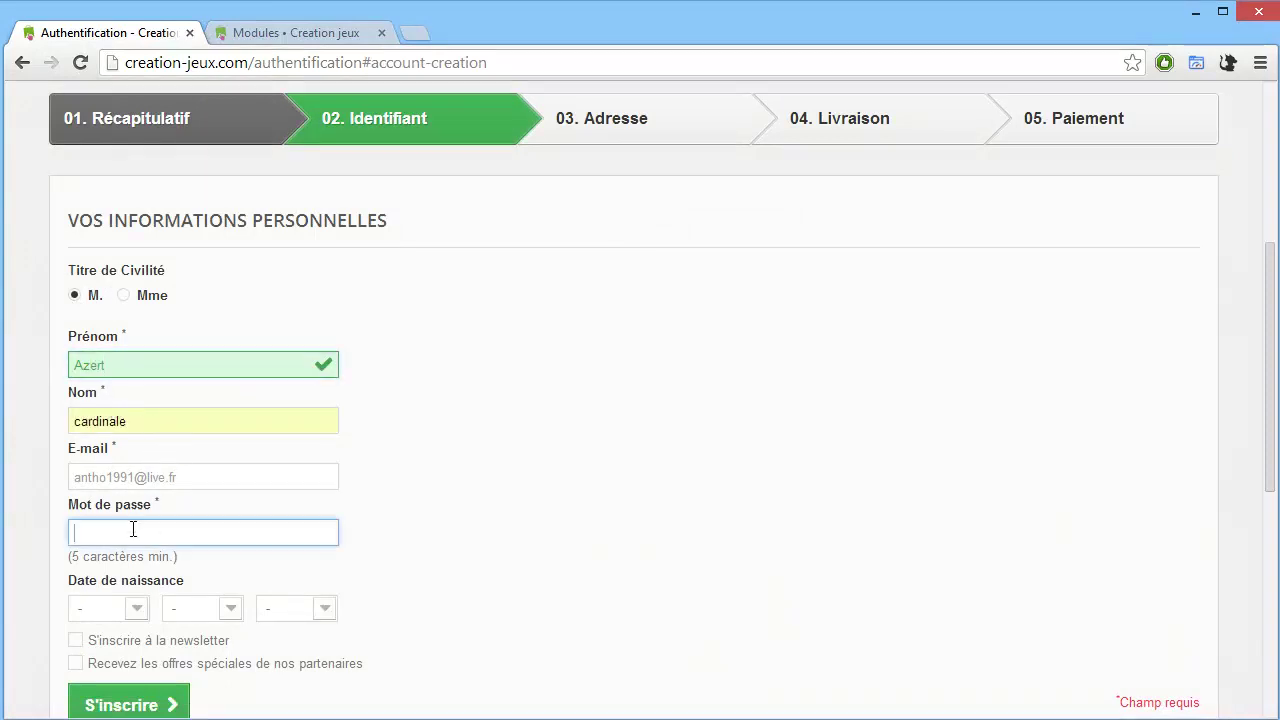
pyautogui.write('azerty')
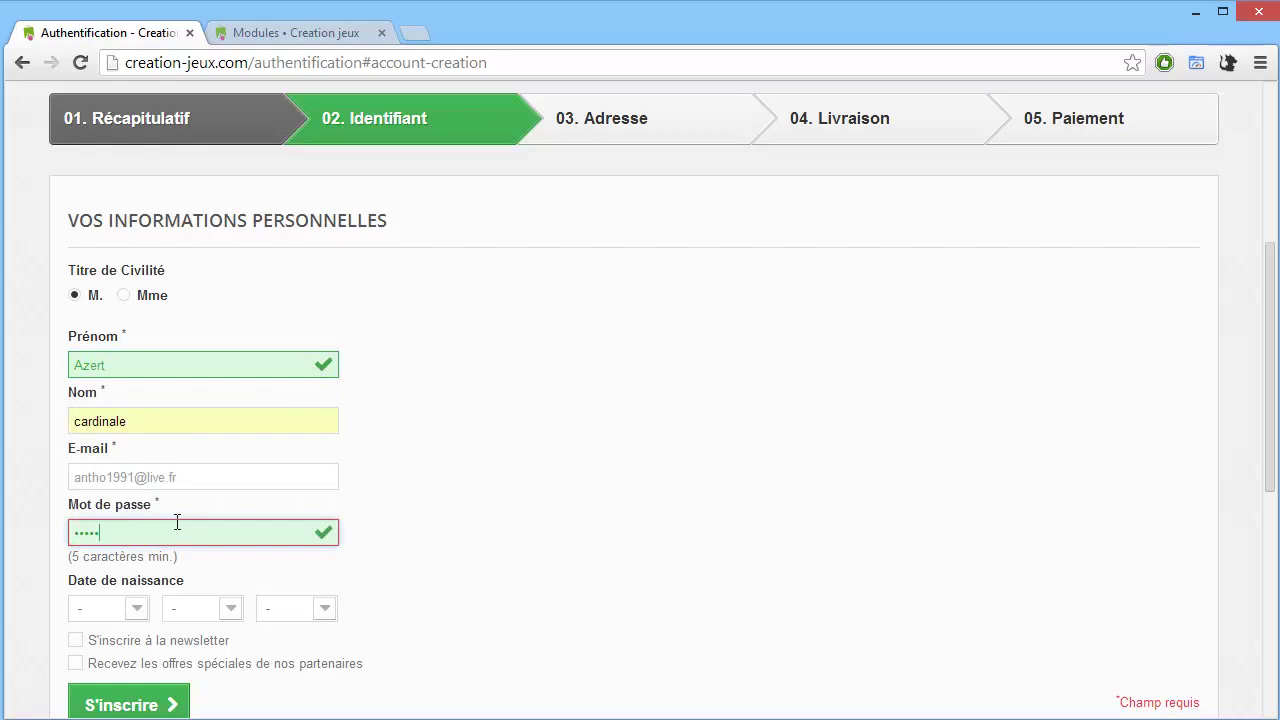
pyautogui.scroll(-2, 214, 542)
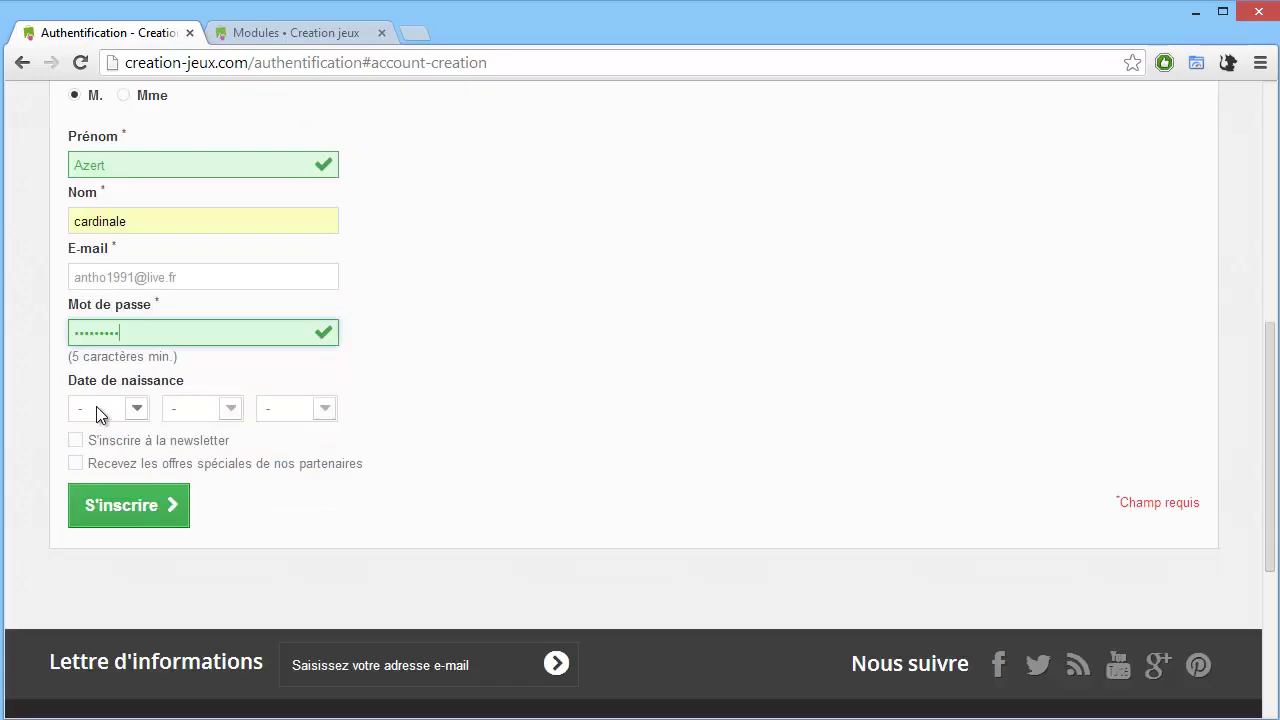
pyautogui.click(96, 408)
pyautogui.click(105, 460)
pyautogui.click(191, 406)
pyautogui.click(207, 503)
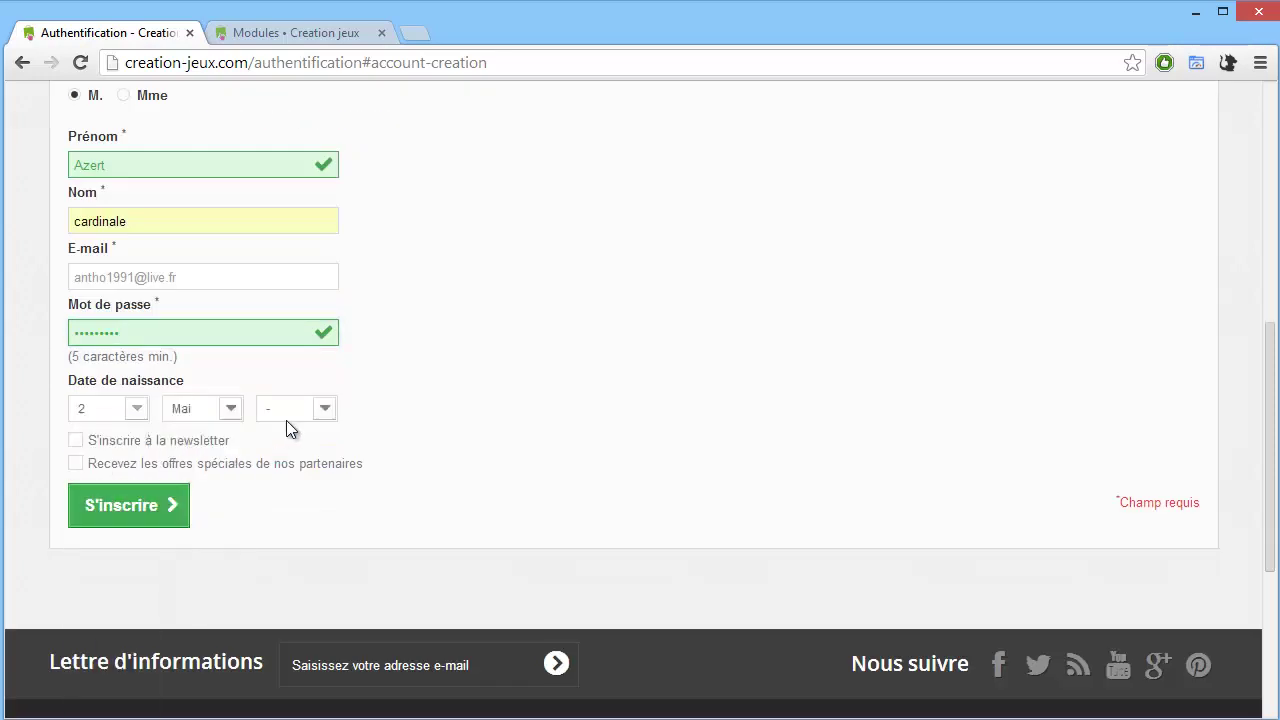
pyautogui.click(288, 410)
pyautogui.click(290, 596)
pyautogui.scroll(2, 293, 405)
pyautogui.scroll(-2, 297, 412)
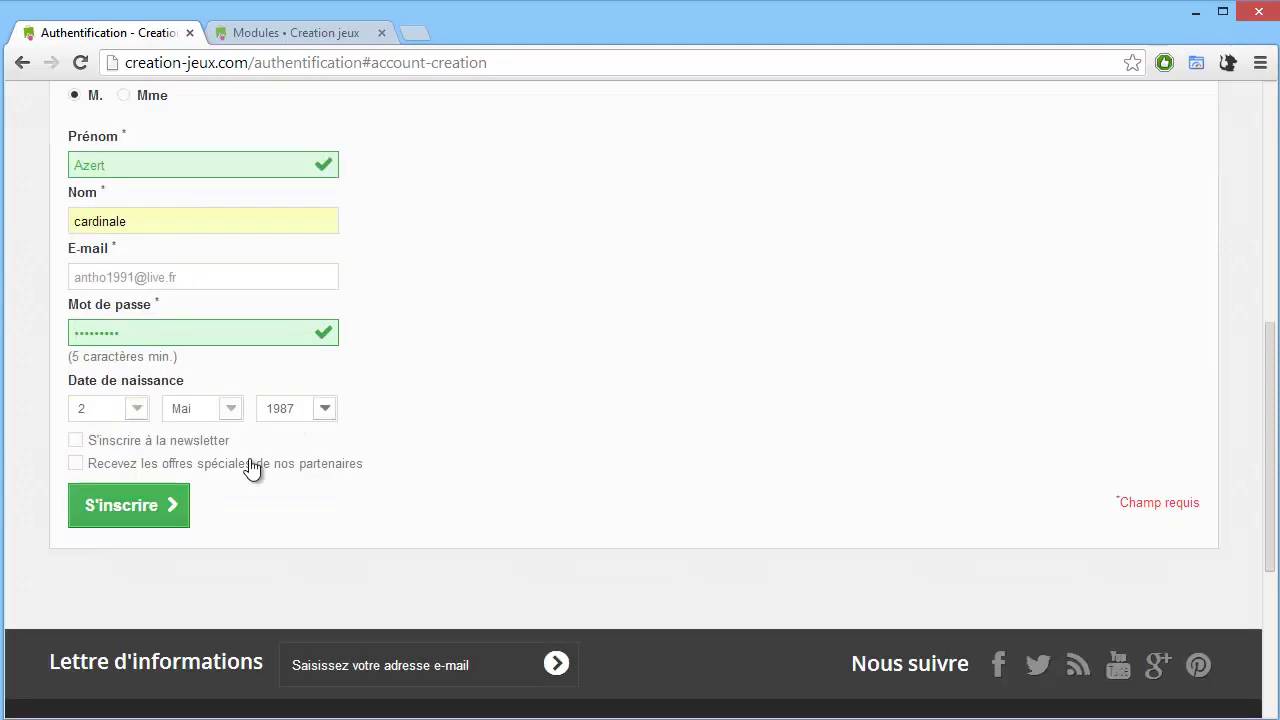
pyautogui.click(160, 510)
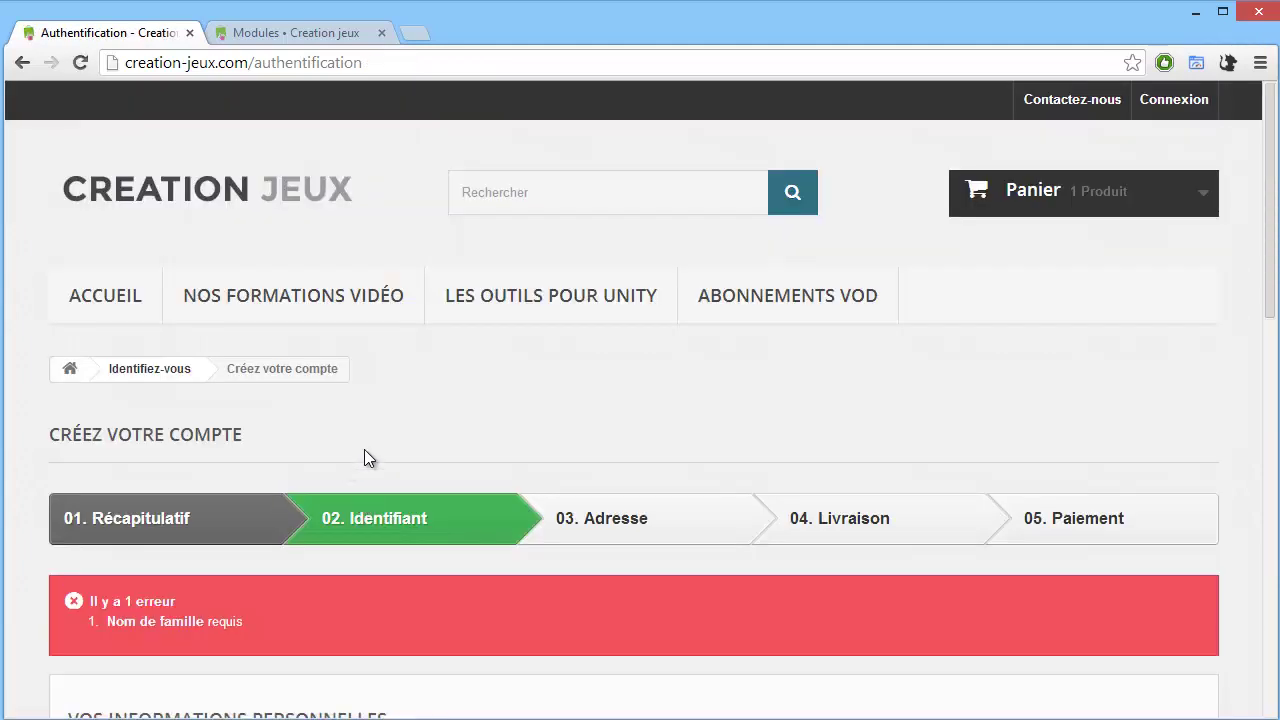
# Supply the missing last name and re-enter the password, then resubmit the registration.
pyautogui.scroll(-4, 303, 515)
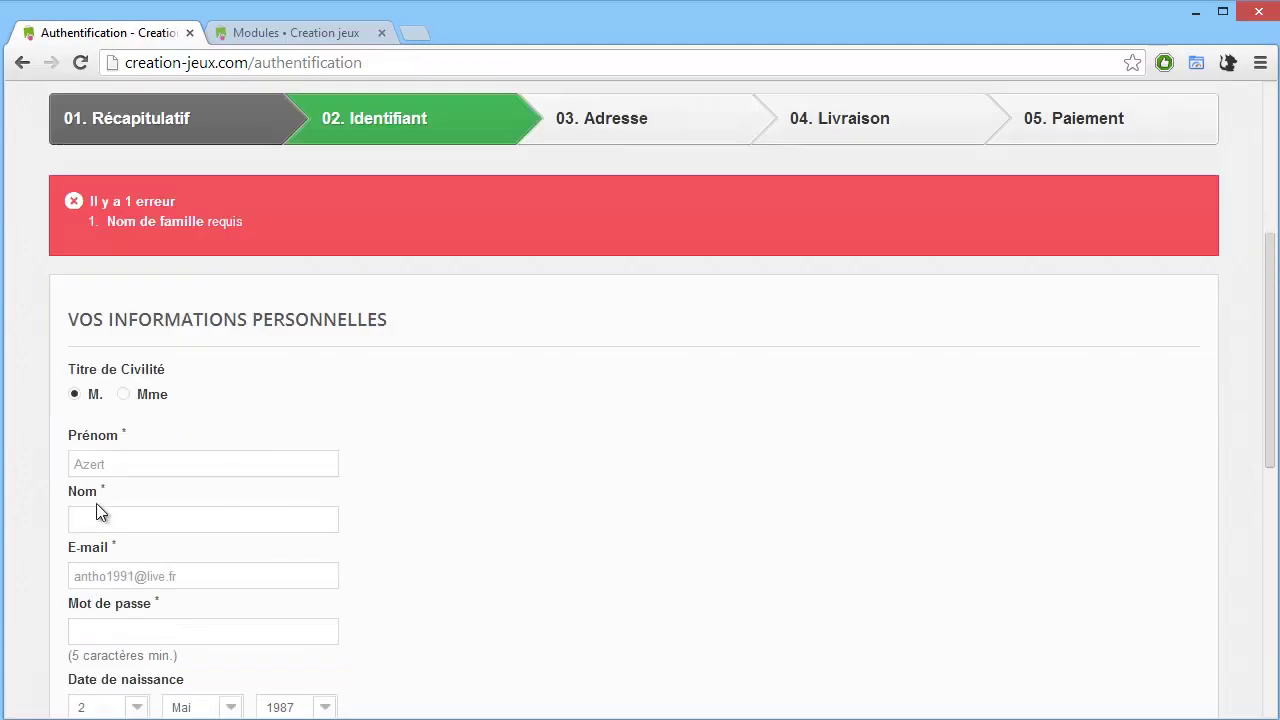
pyautogui.click(104, 518)
pyautogui.write('fzeezhre')
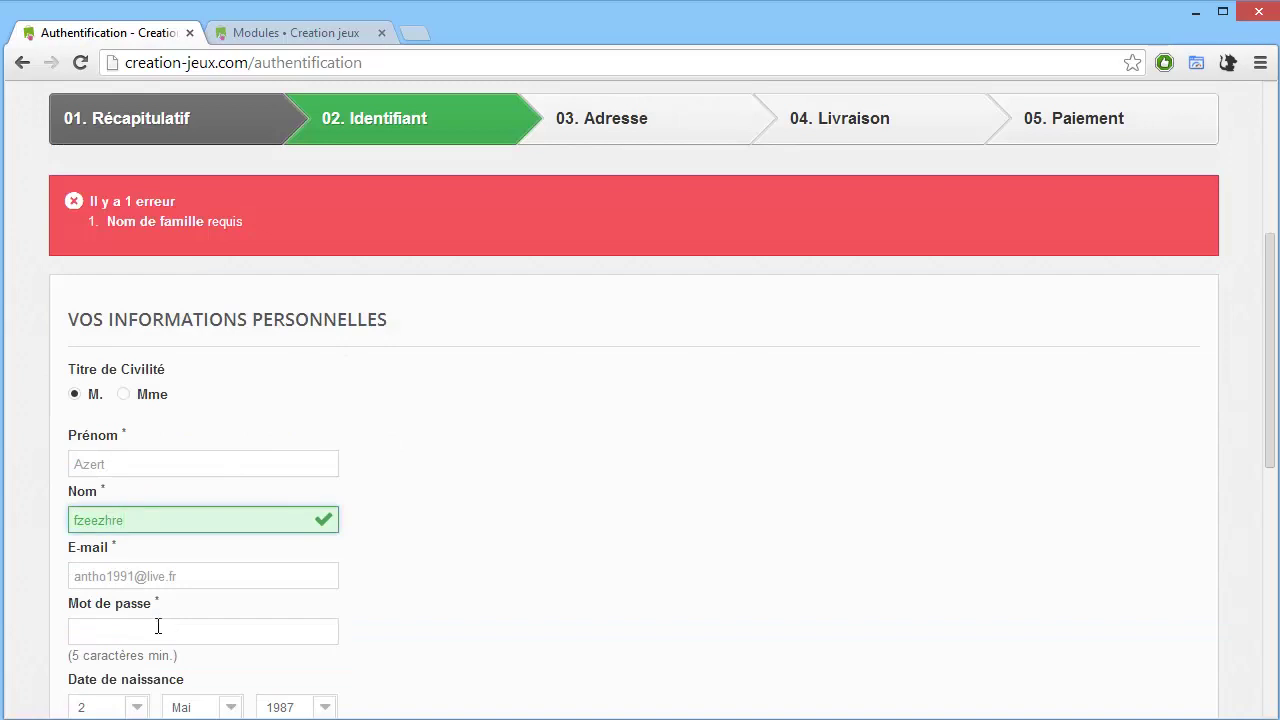
pyautogui.click(158, 626)
pyautogui.write('aaa')
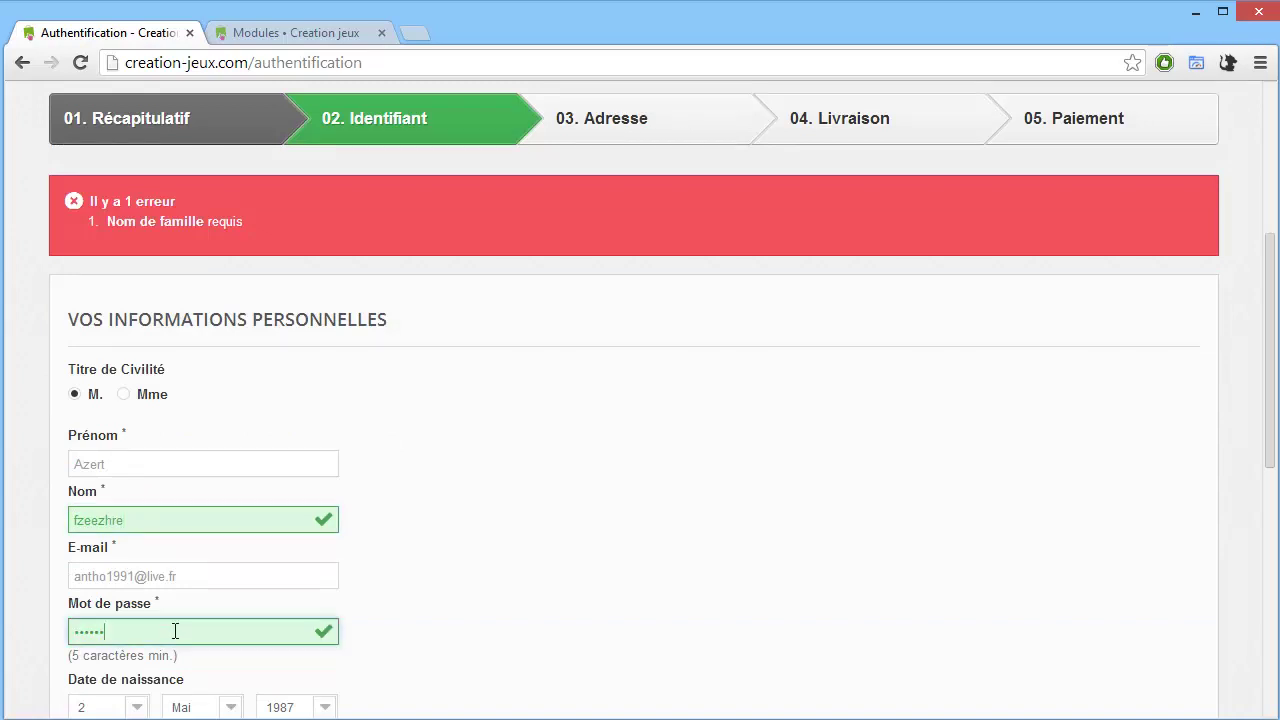
pyautogui.write('a')
pyautogui.scroll(-4, 205, 575)
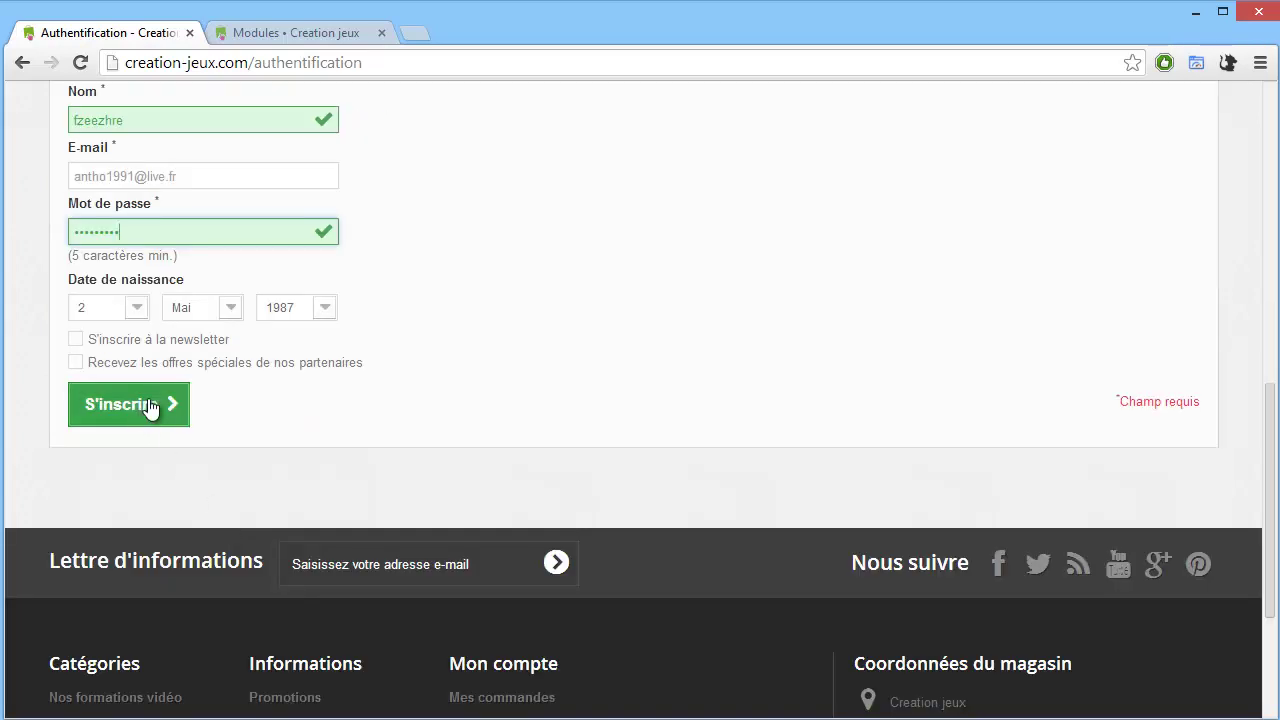
pyautogui.click(148, 406)
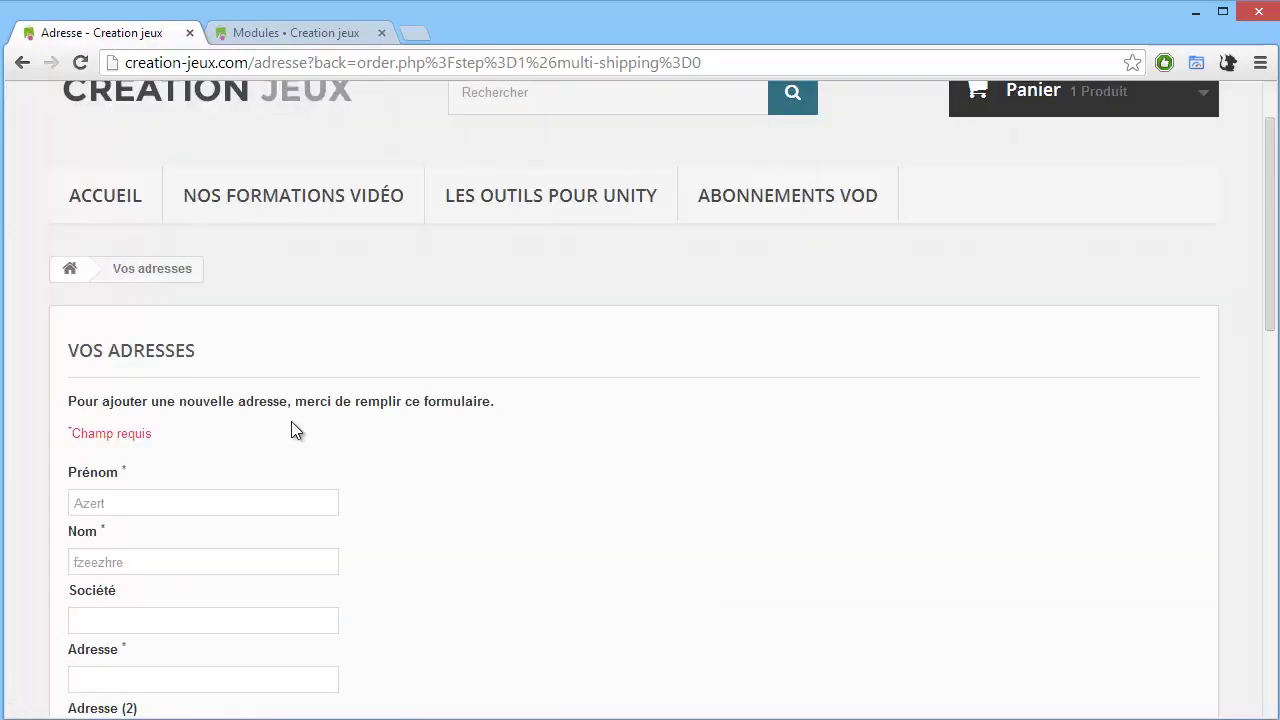
# Enter the street address, postal code, city and landline phone, then save the address.
pyautogui.scroll(-1, 291, 421)
pyautogui.scroll(2, 291, 421)
pyautogui.scroll(-4, 295, 415)
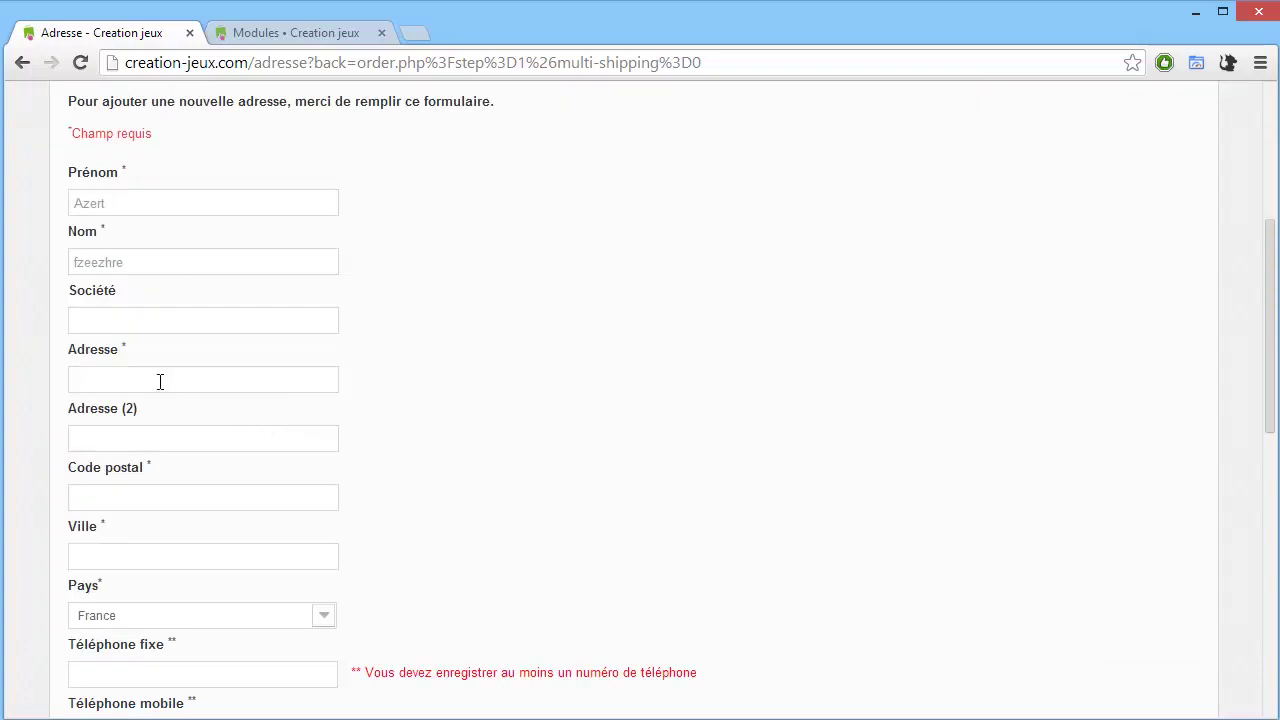
pyautogui.click(195, 387)
pyautogui.write('51 regrreger')
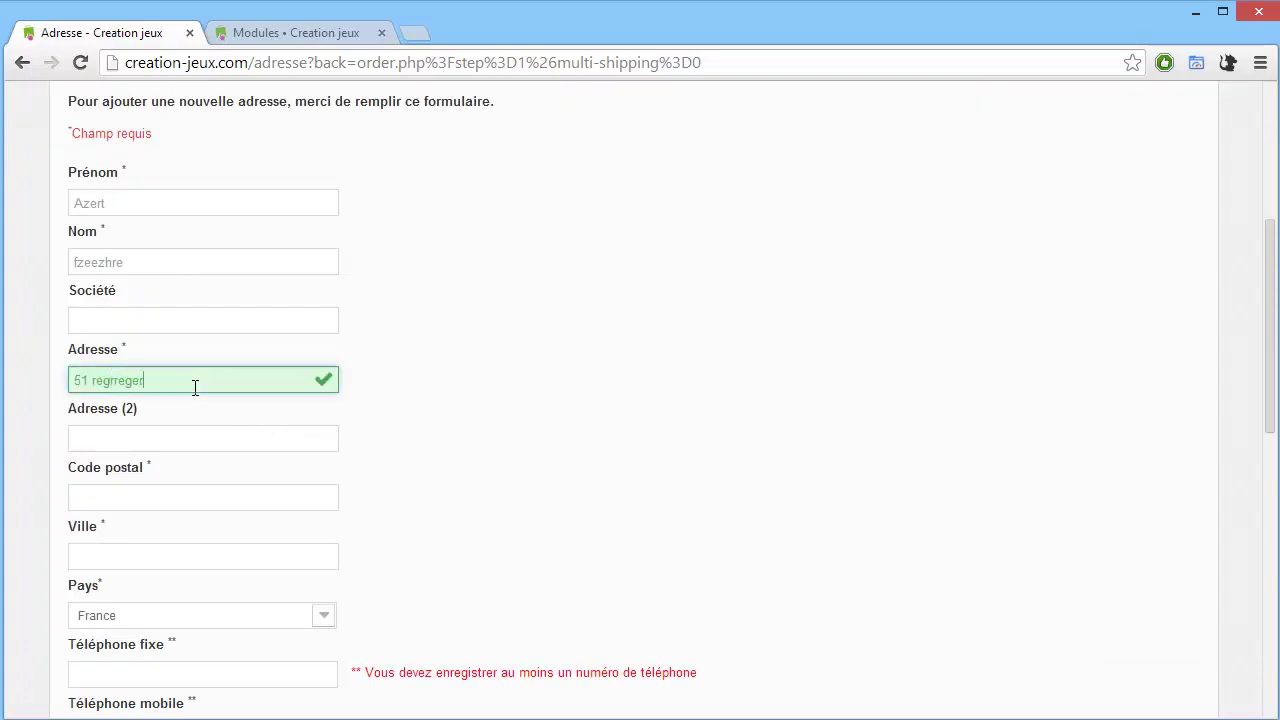
pyautogui.write('gre rgerger')
pyautogui.click(177, 490)
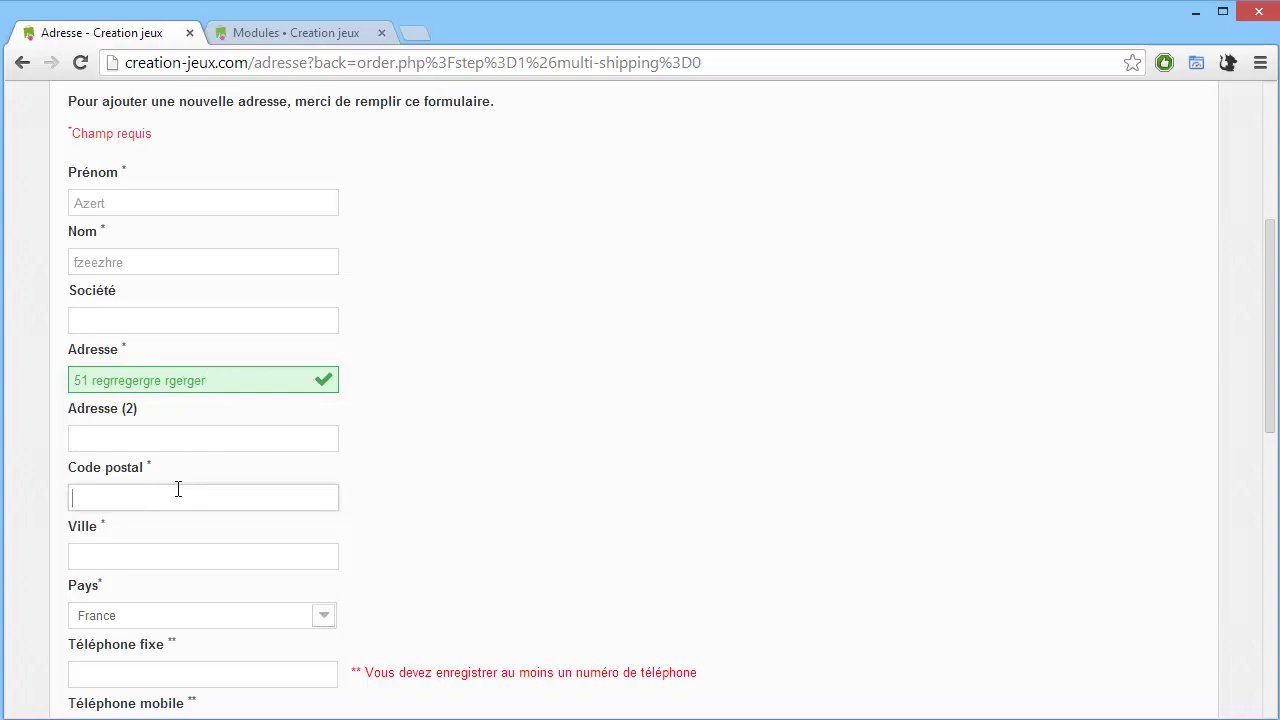
pyautogui.write('00000')
pyautogui.press('Tab')
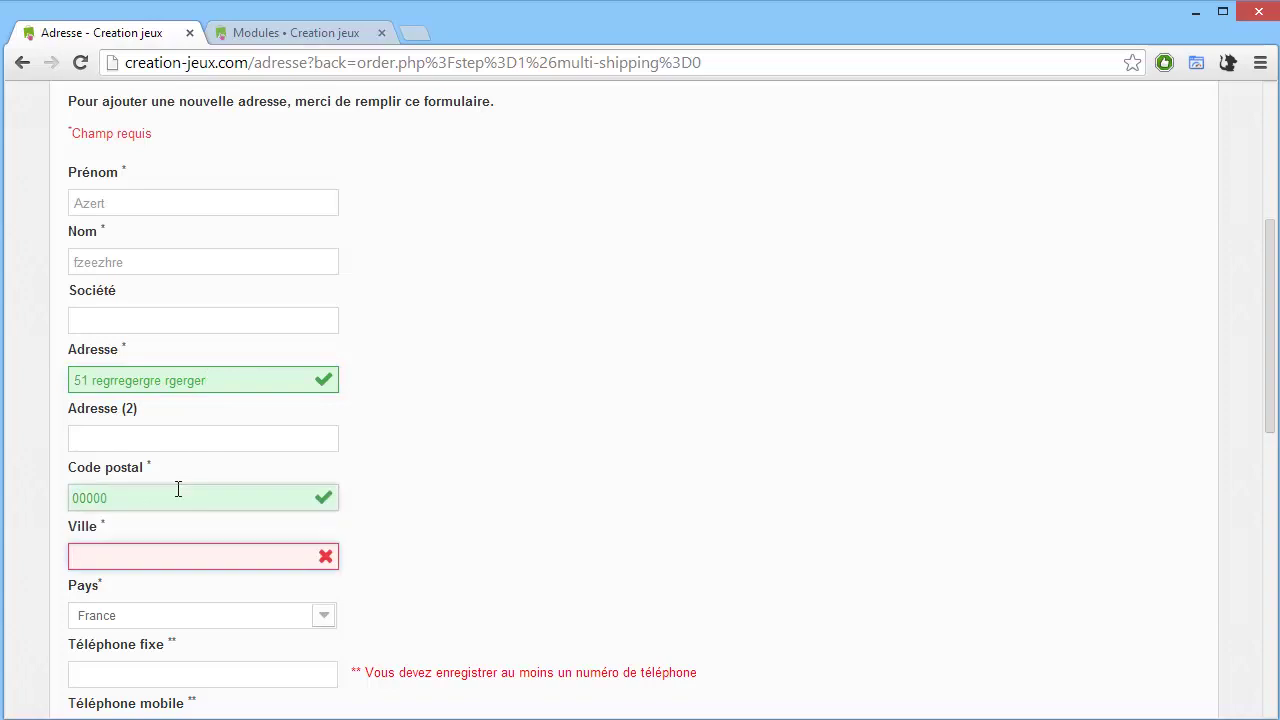
pyautogui.write('zfez')
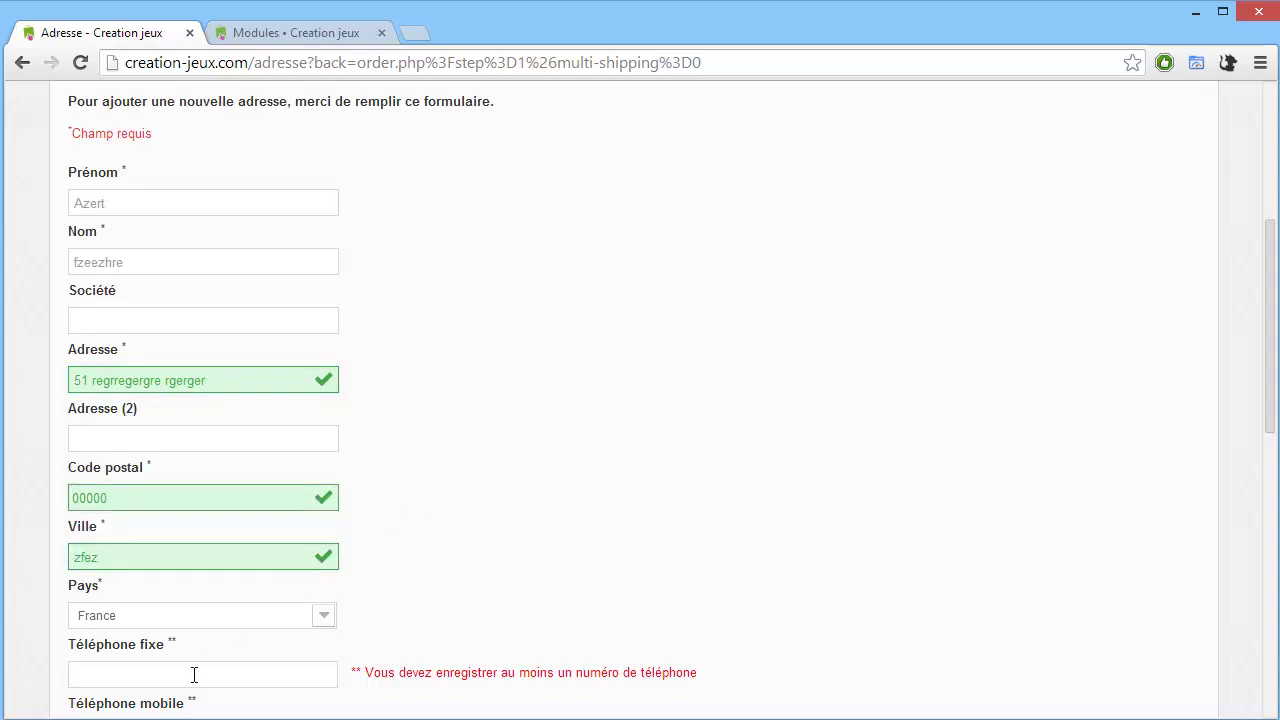
pyautogui.click(194, 676)
pyautogui.write('00000000000')
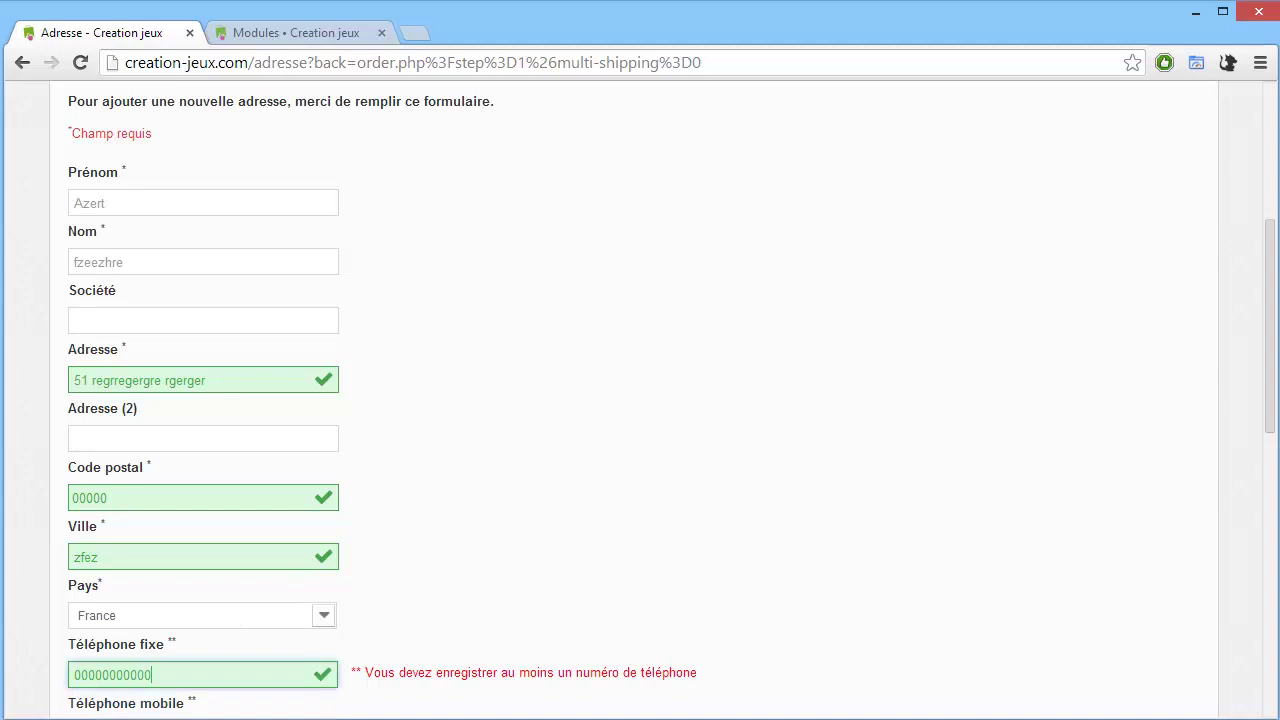
pyautogui.scroll(-3, 504, 327)
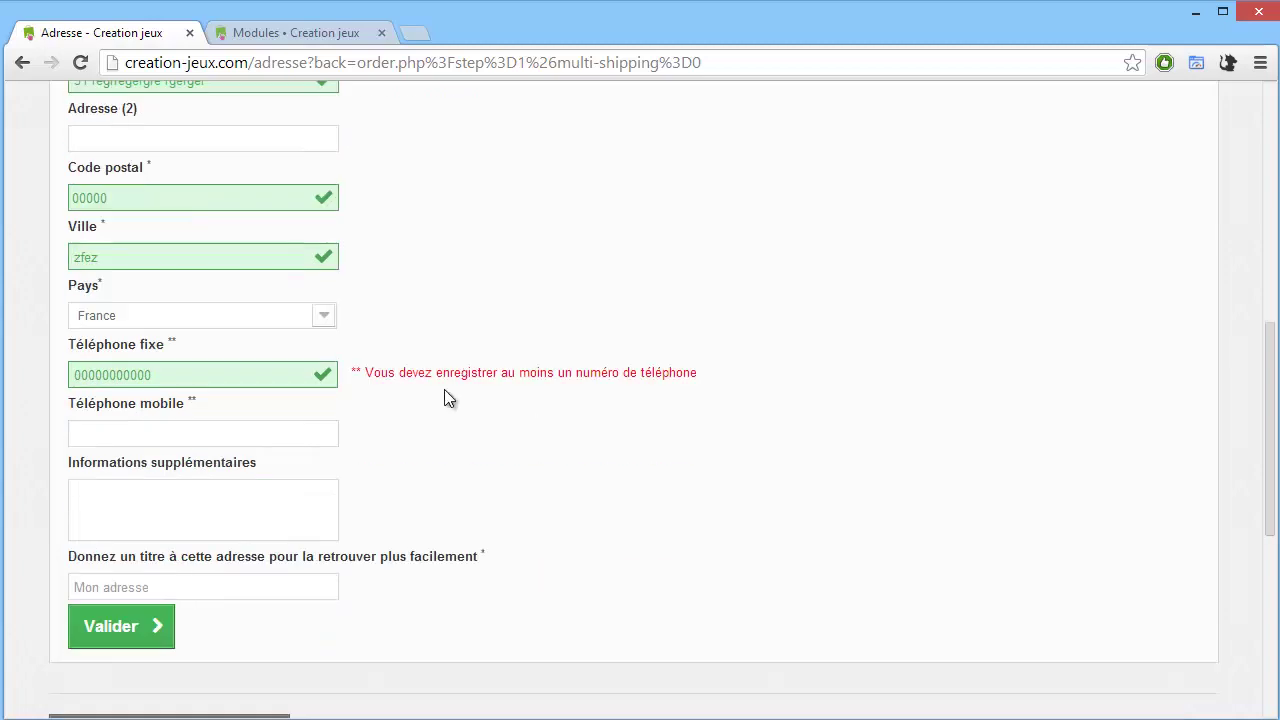
pyautogui.click(128, 622)
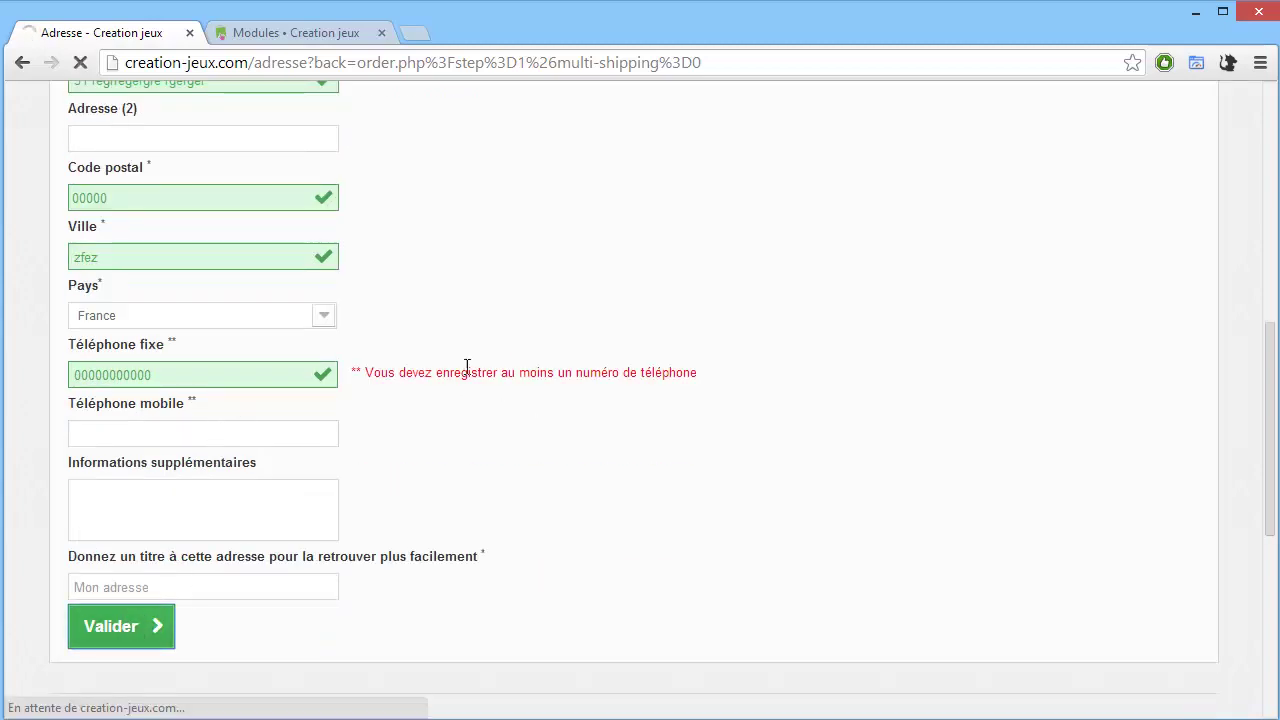
pyautogui.scroll(-2, 466, 457)
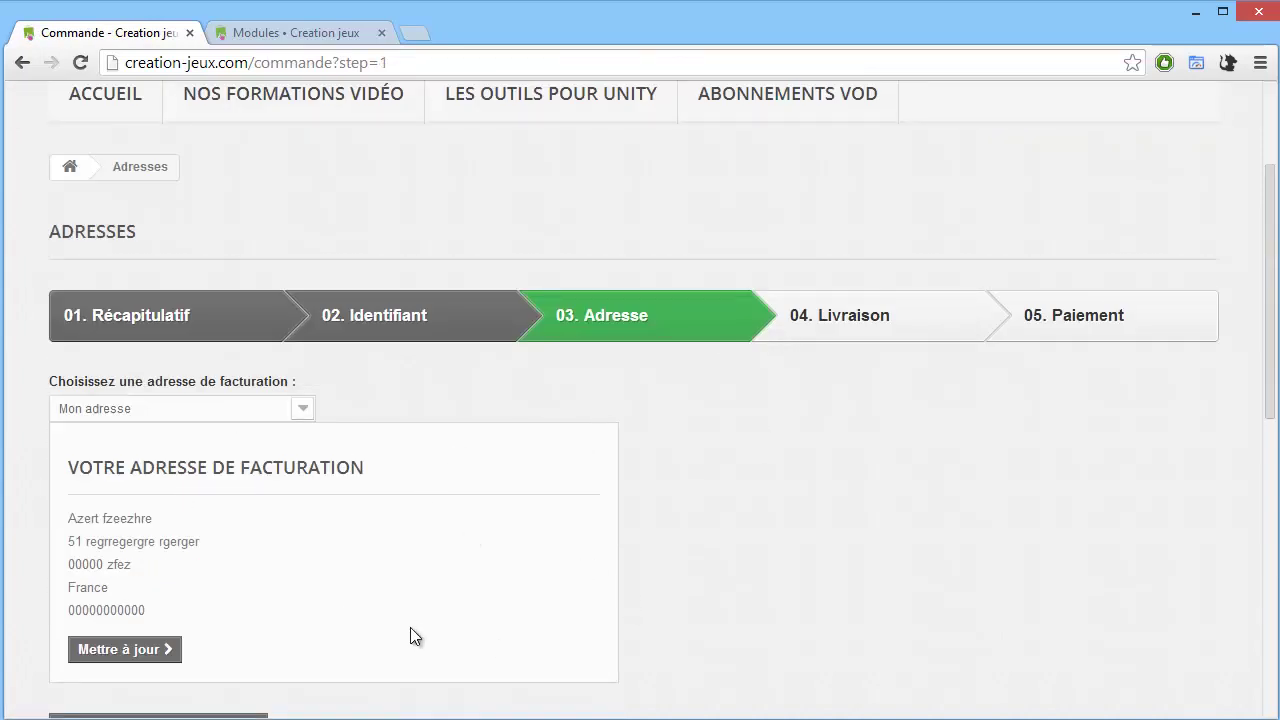
# Confirm the address, accept the CGV terms on the Transport step, and continue to 05. Paiement.
pyautogui.scroll(-1, 253, 598)
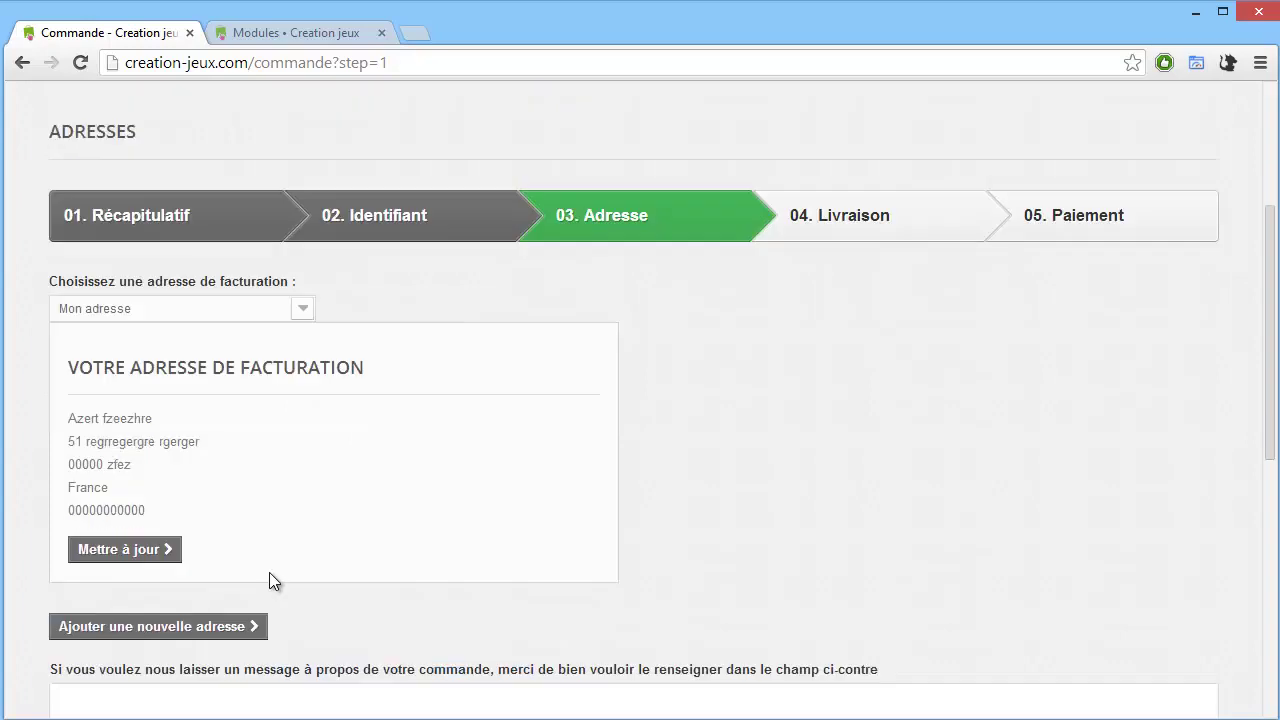
pyautogui.scroll(-1, 180, 555)
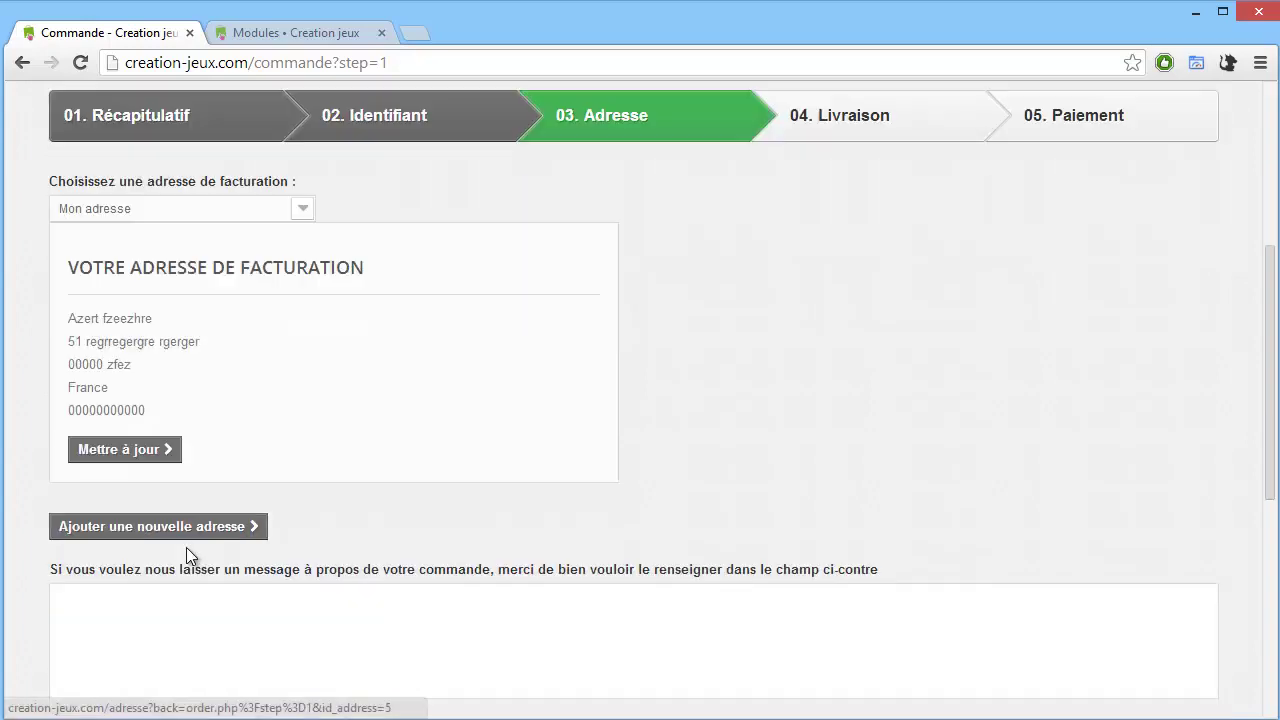
pyautogui.scroll(-1, 250, 540)
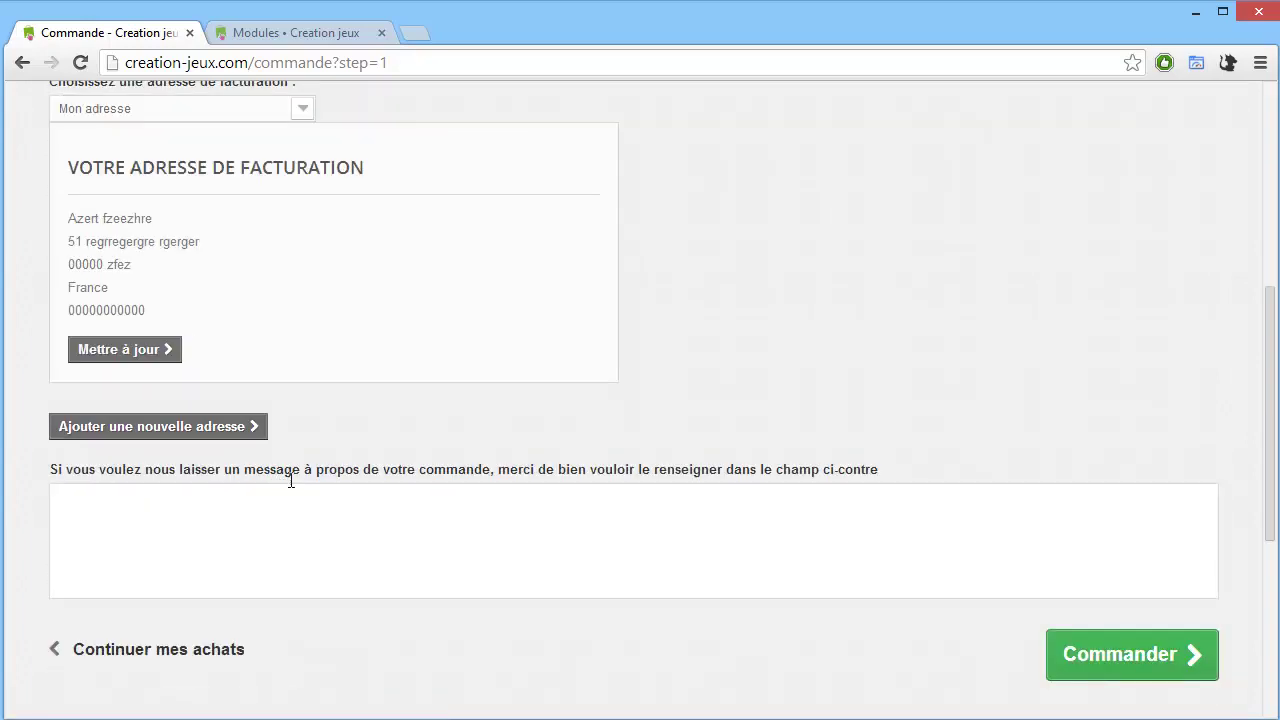
pyautogui.scroll(-2, 1031, 497)
pyautogui.scroll(3, 983, 523)
pyautogui.scroll(-2, 1085, 558)
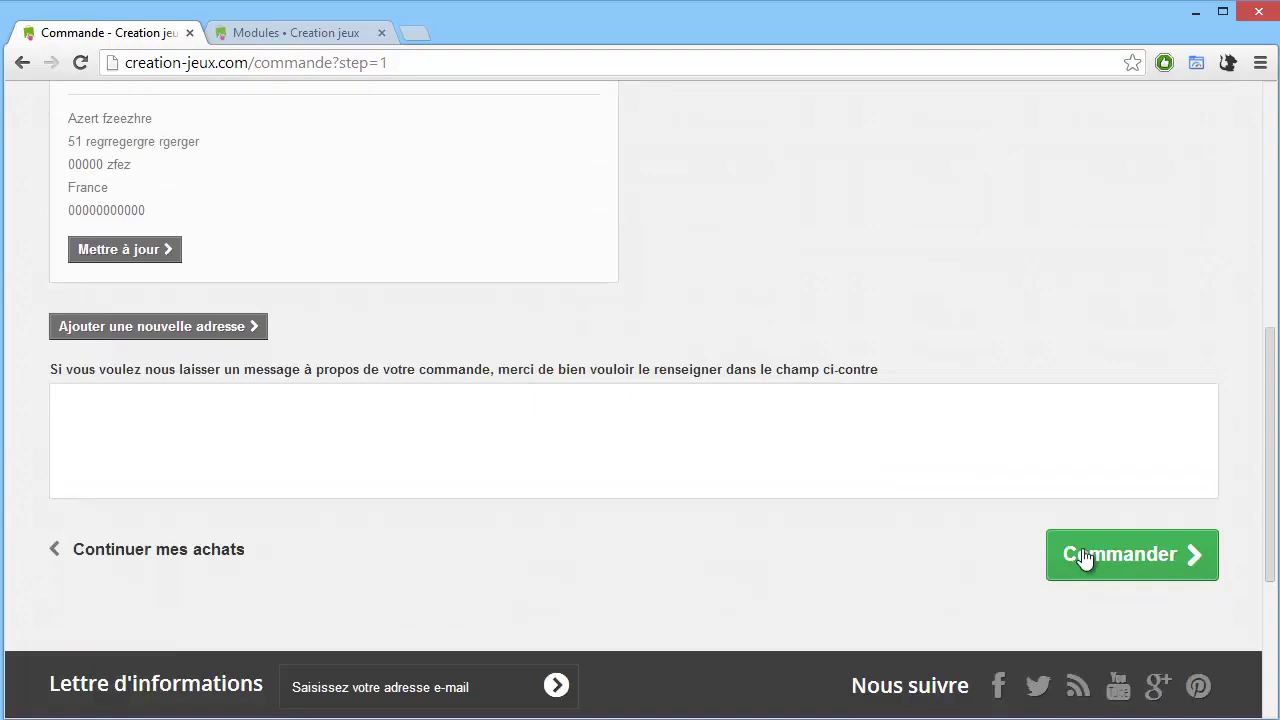
pyautogui.click(1085, 558)
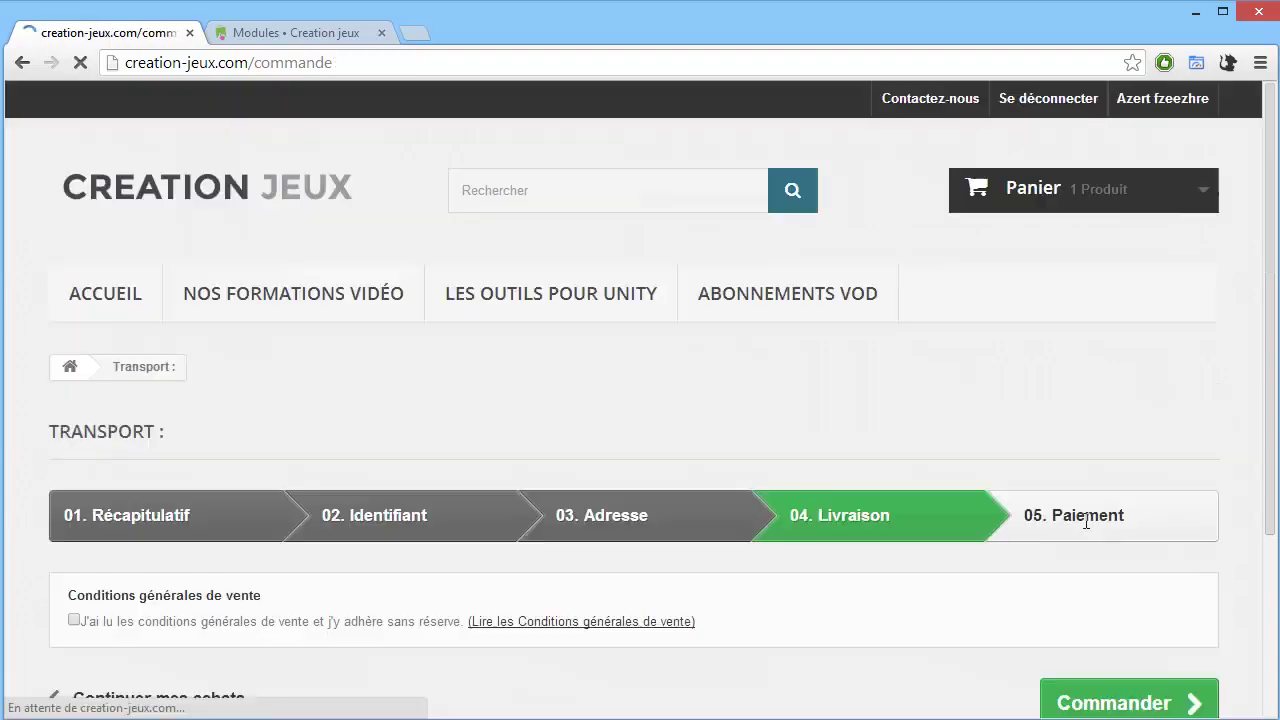
pyautogui.scroll(-2, 349, 437)
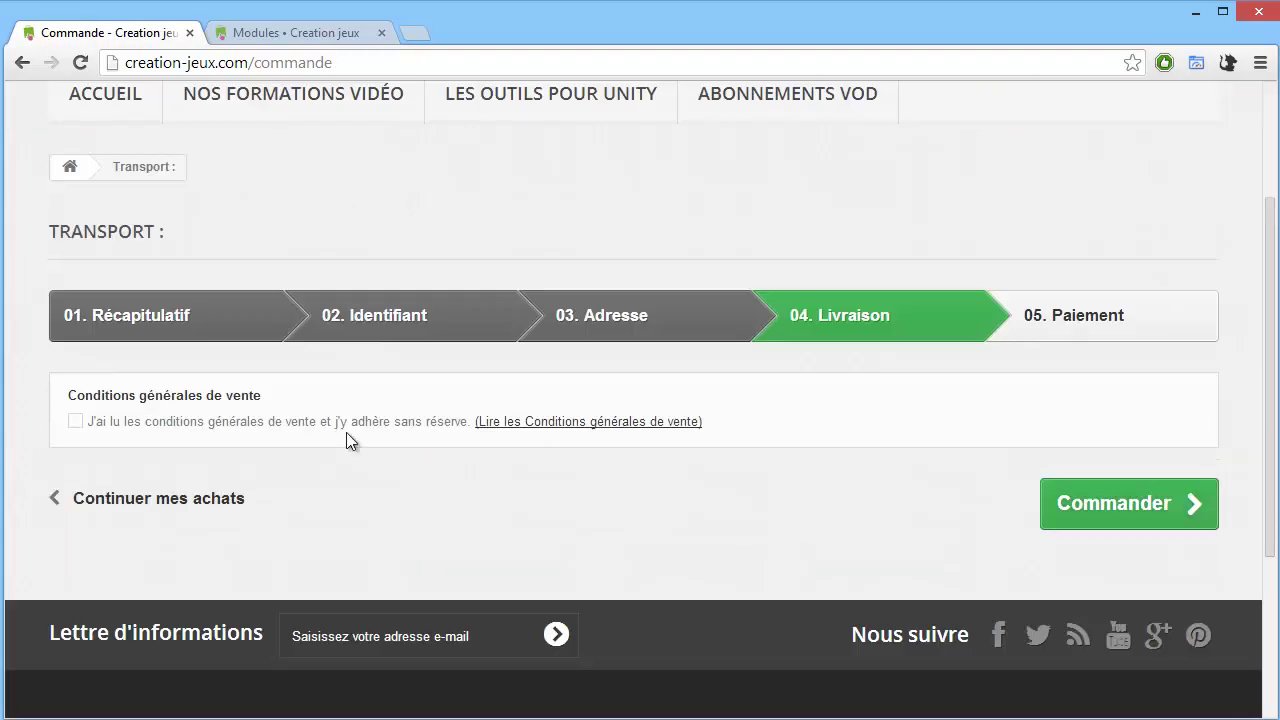
pyautogui.click(84, 425)
pyautogui.click(1153, 533)
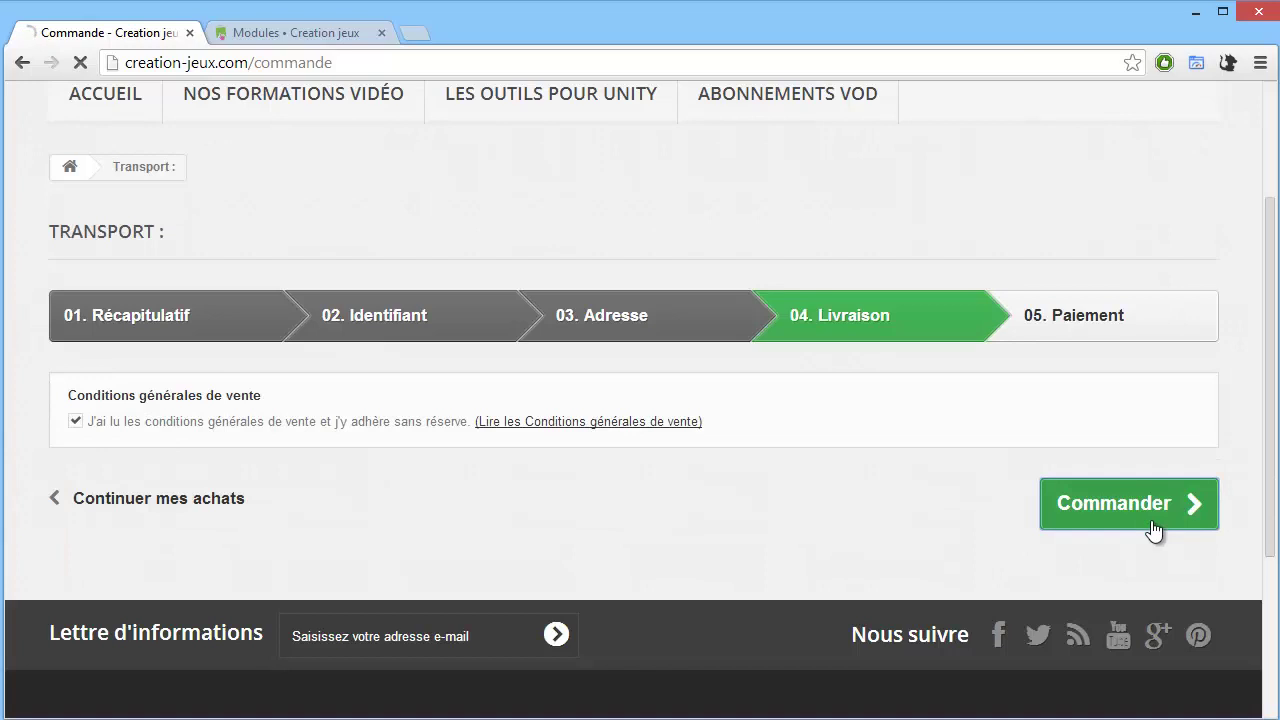
pyautogui.scroll(-4, 964, 484)
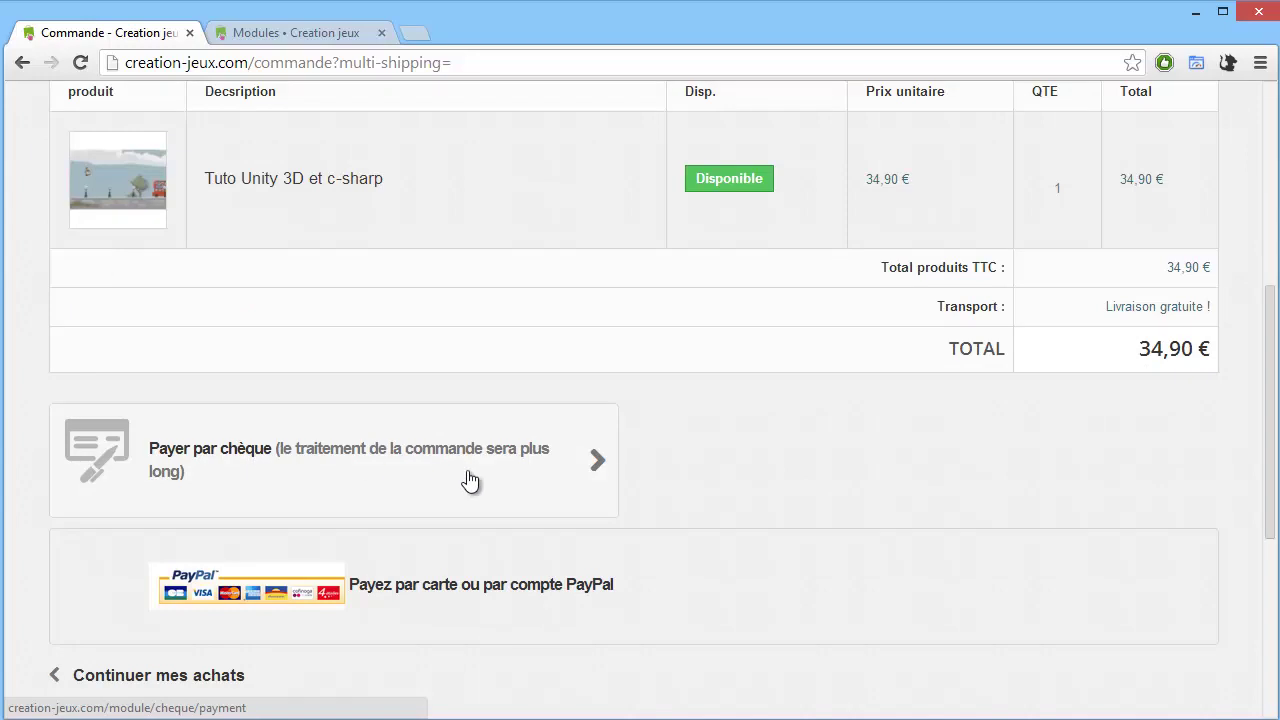
# Choose cheque payment and confirm the 34,90 € order.
pyautogui.scroll(-1, 430, 480)
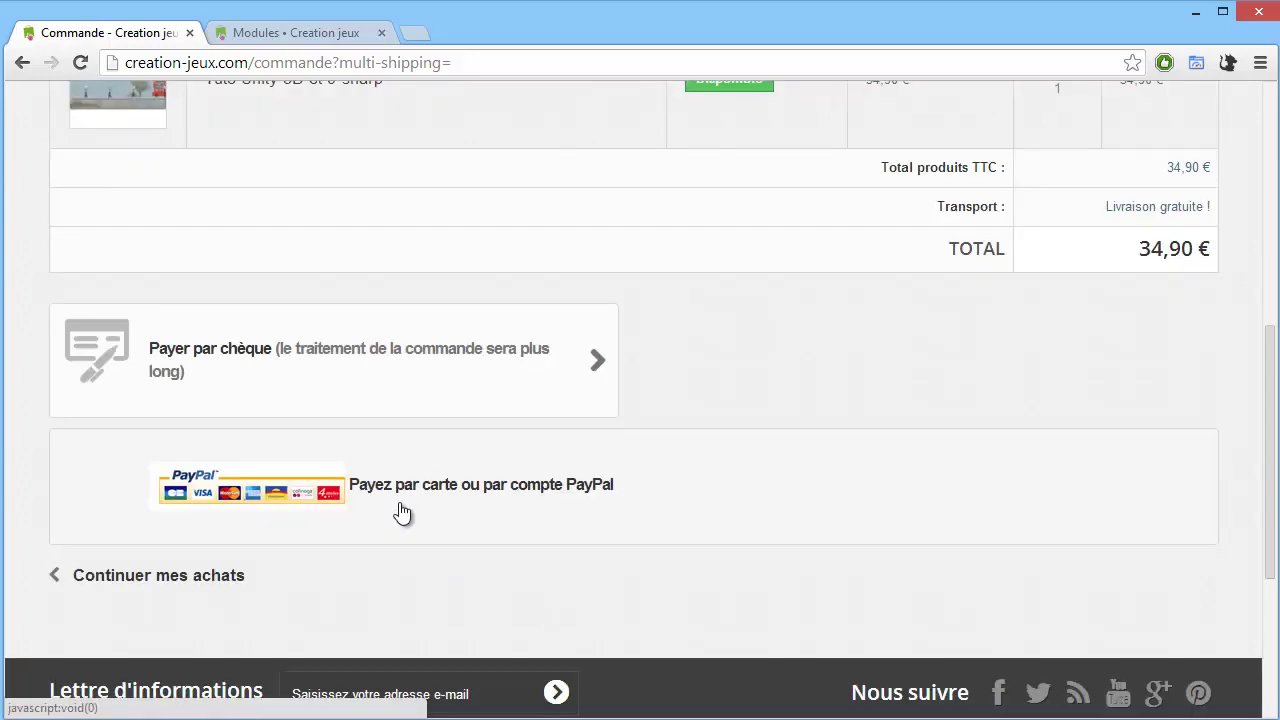
pyautogui.middleClick(387, 376)
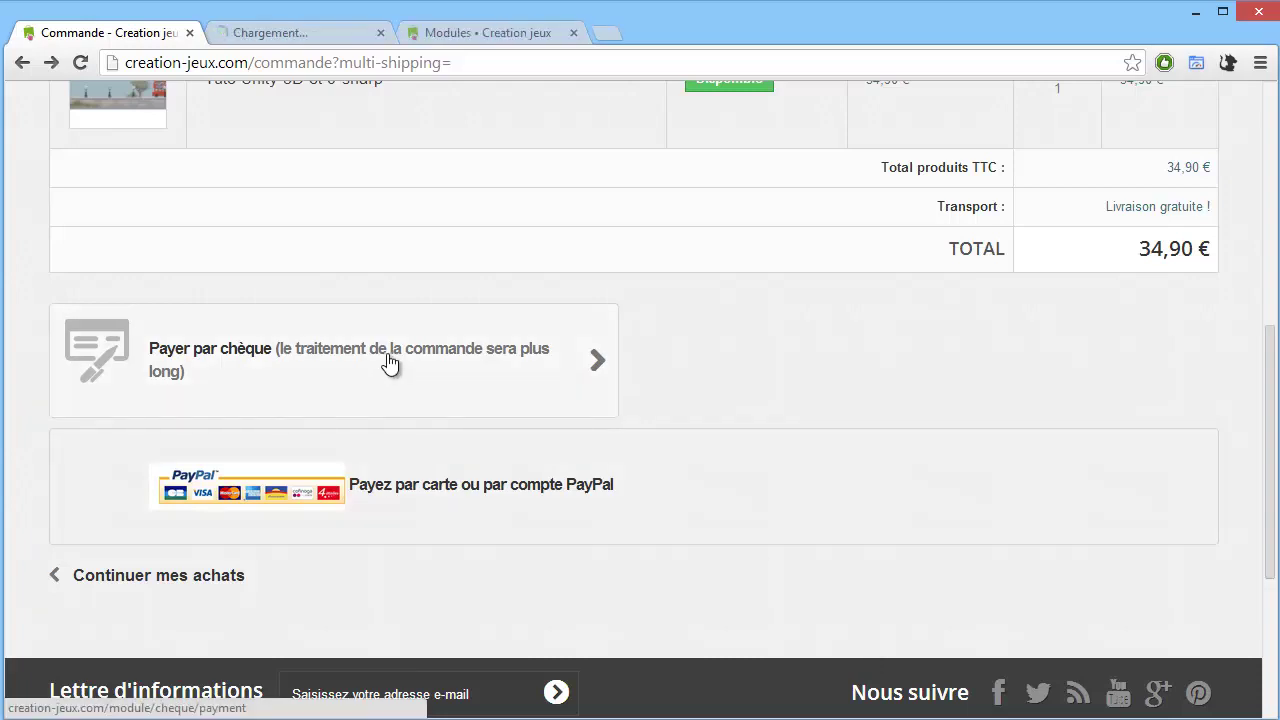
pyautogui.click(300, 38)
pyautogui.click(381, 33)
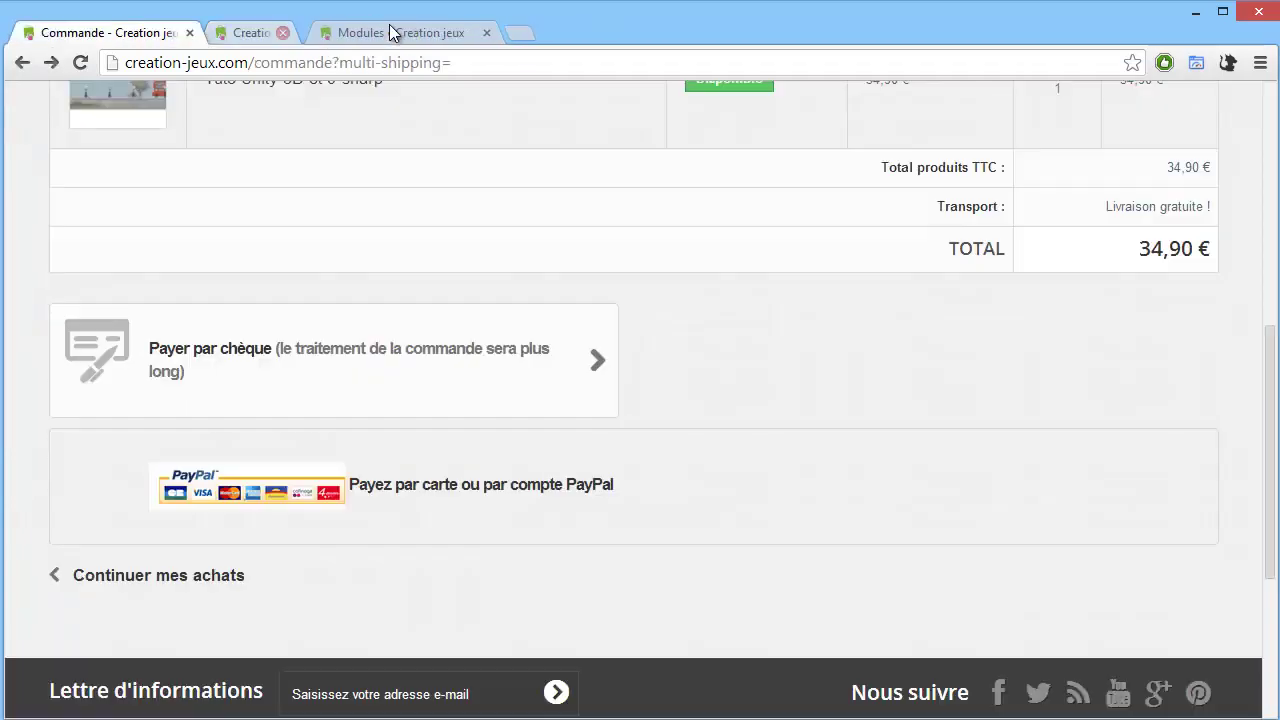
pyautogui.click(318, 325)
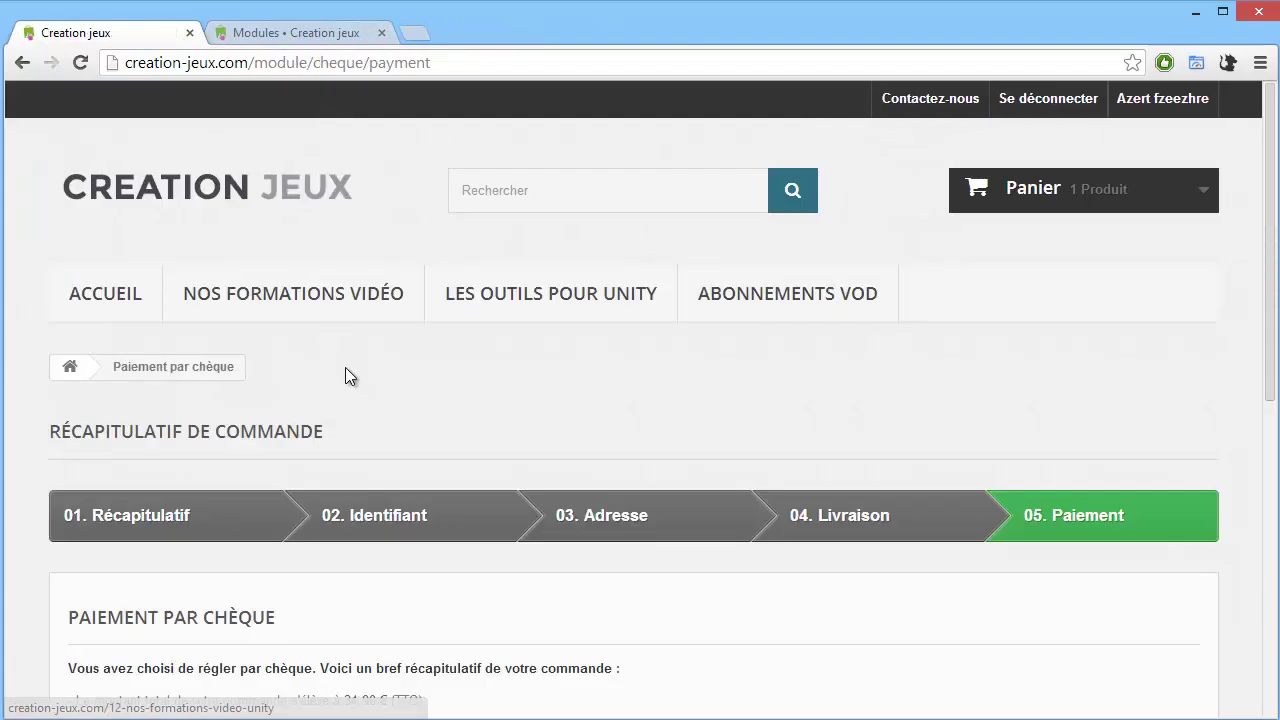
pyautogui.scroll(-2, 350, 376)
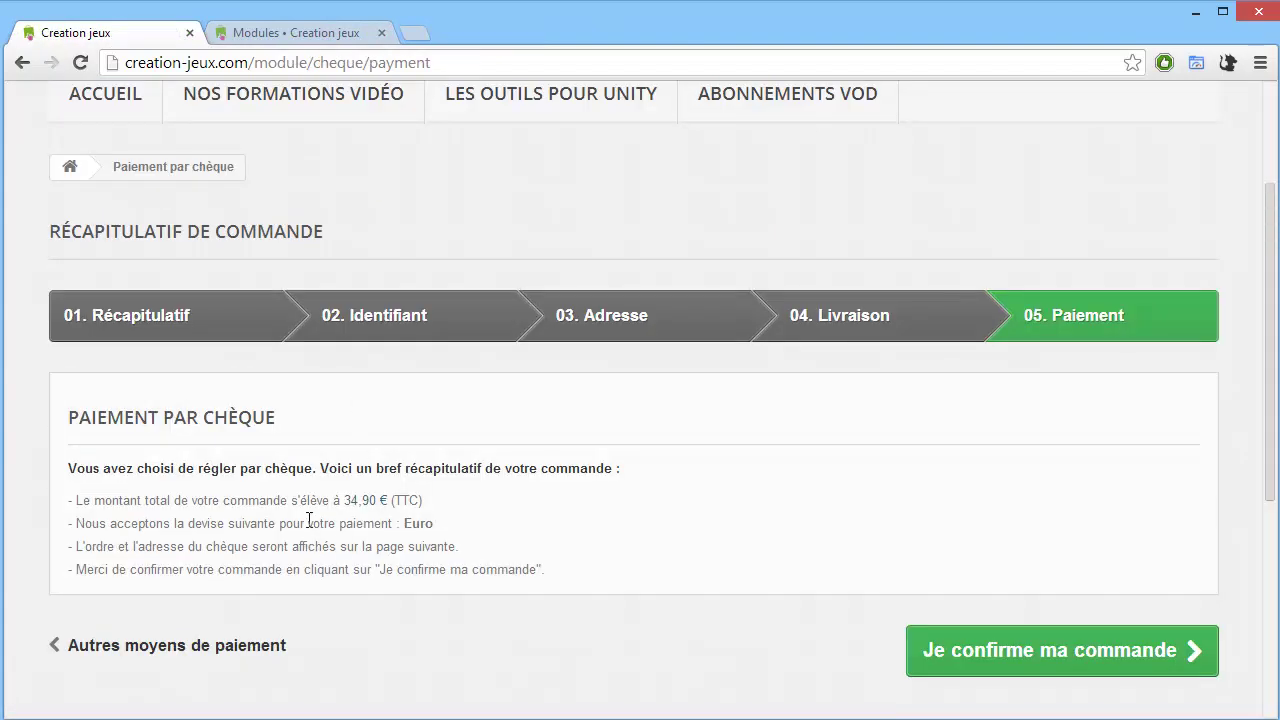
pyautogui.click(1010, 665)
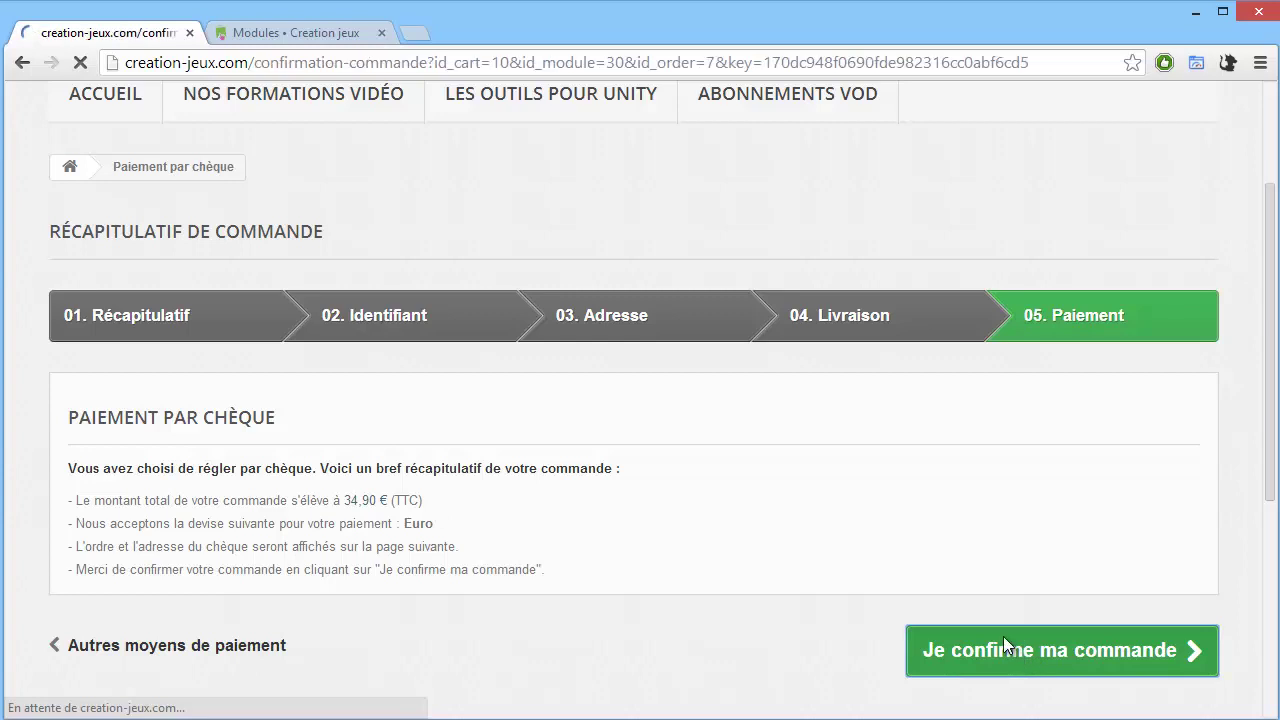
pyautogui.scroll(-2, 822, 612)
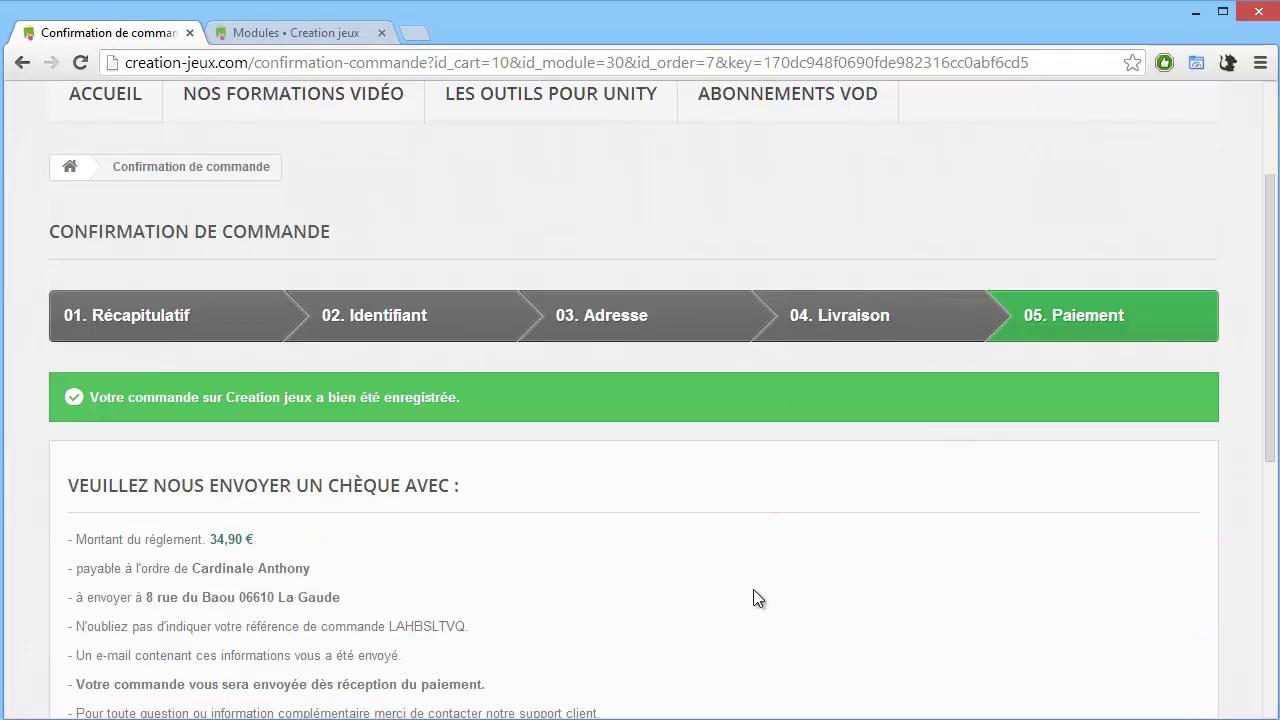
# Highlight the cheque amount, payee, address and order reference, then return to the orders.
pyautogui.scroll(-1, 400, 490)
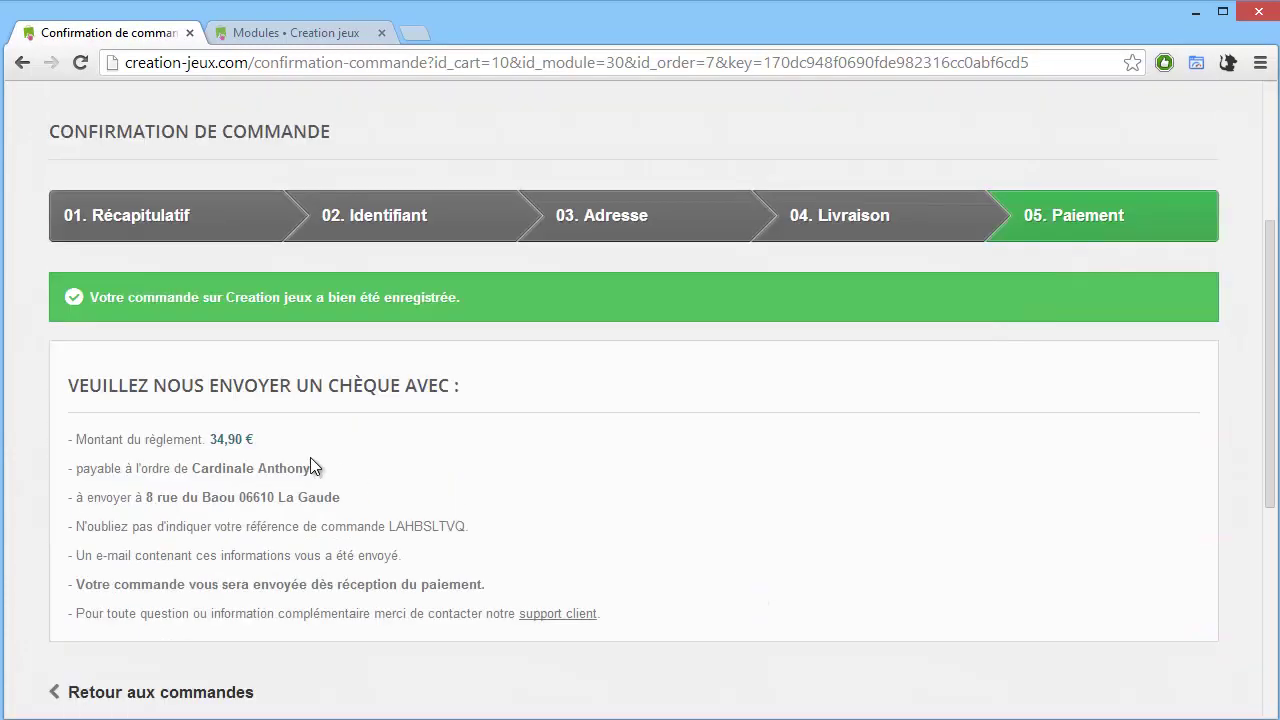
pyautogui.moveTo(87, 439); pyautogui.dragTo(432, 517)
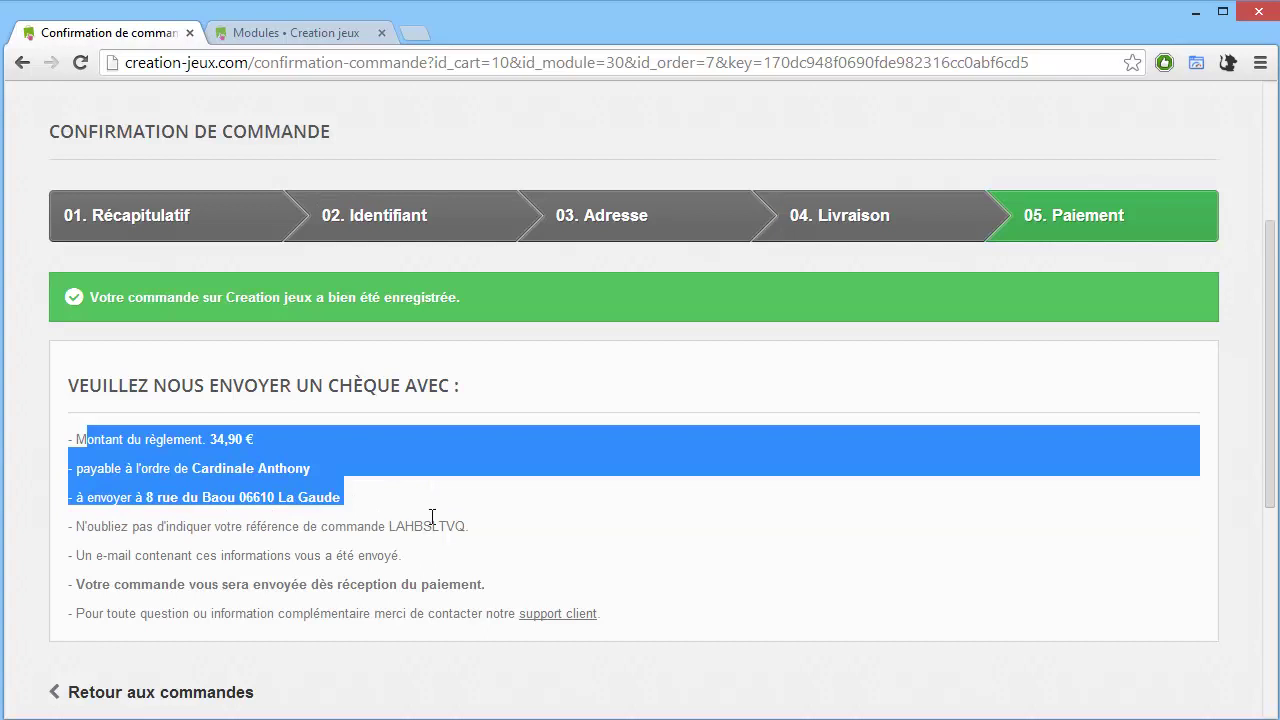
pyautogui.doubleClick(447, 528)
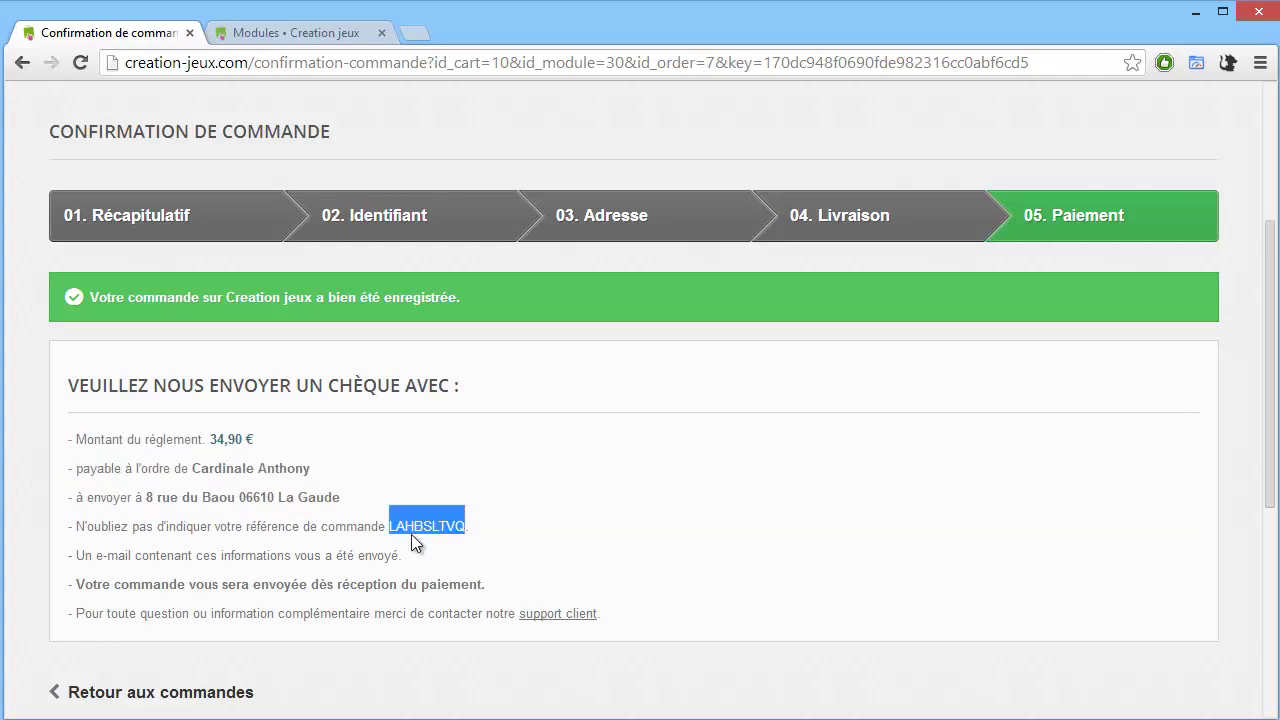
pyautogui.moveTo(128, 548); pyautogui.dragTo(263, 556)
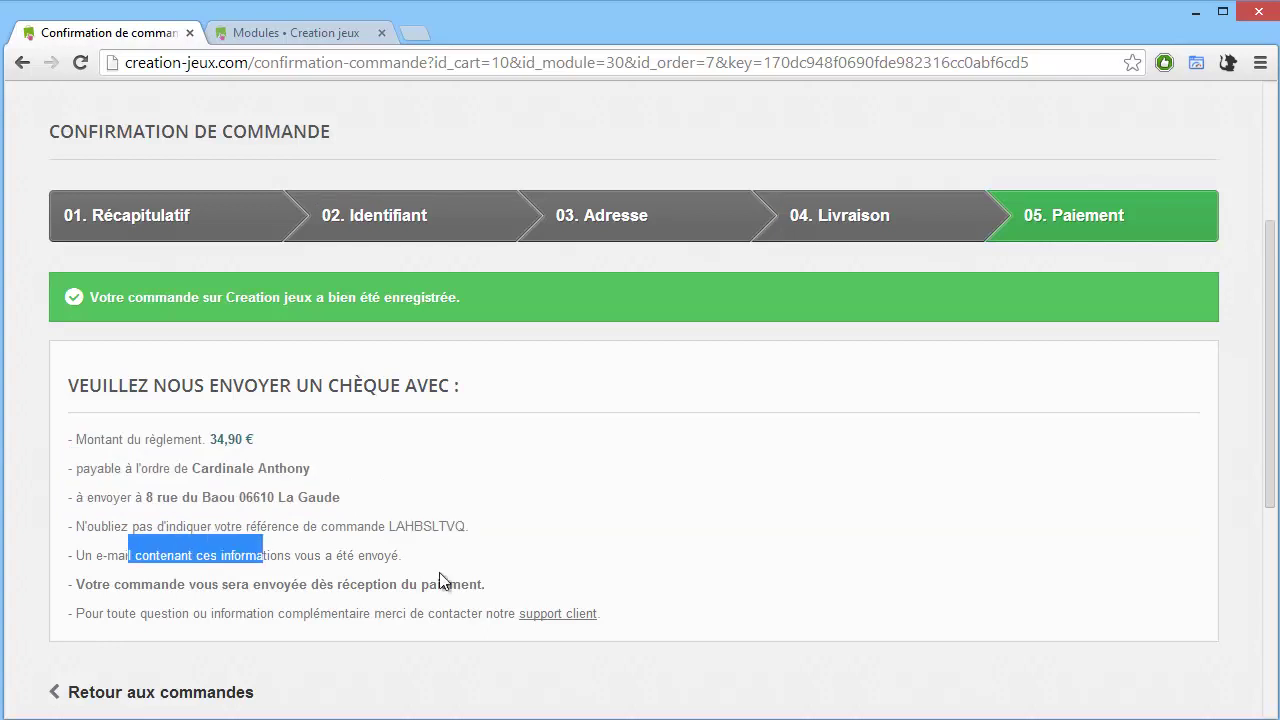
pyautogui.scroll(-2, 475, 580)
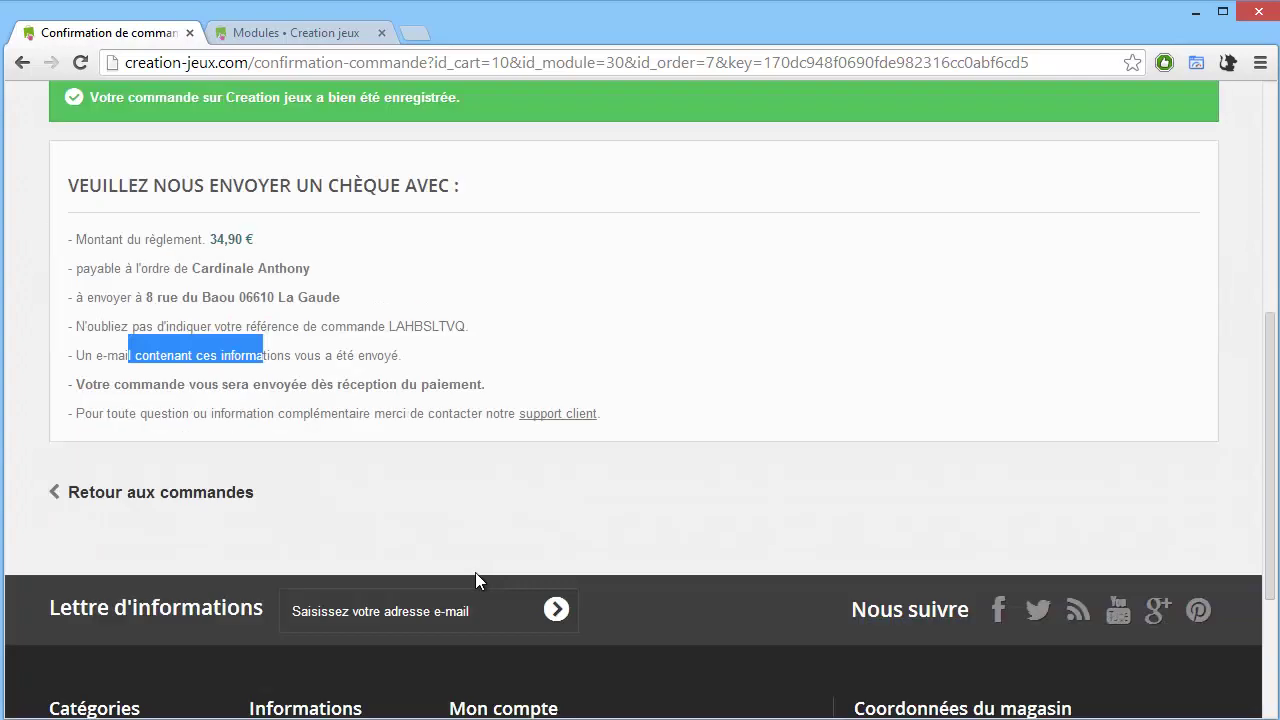
pyautogui.click(141, 498)
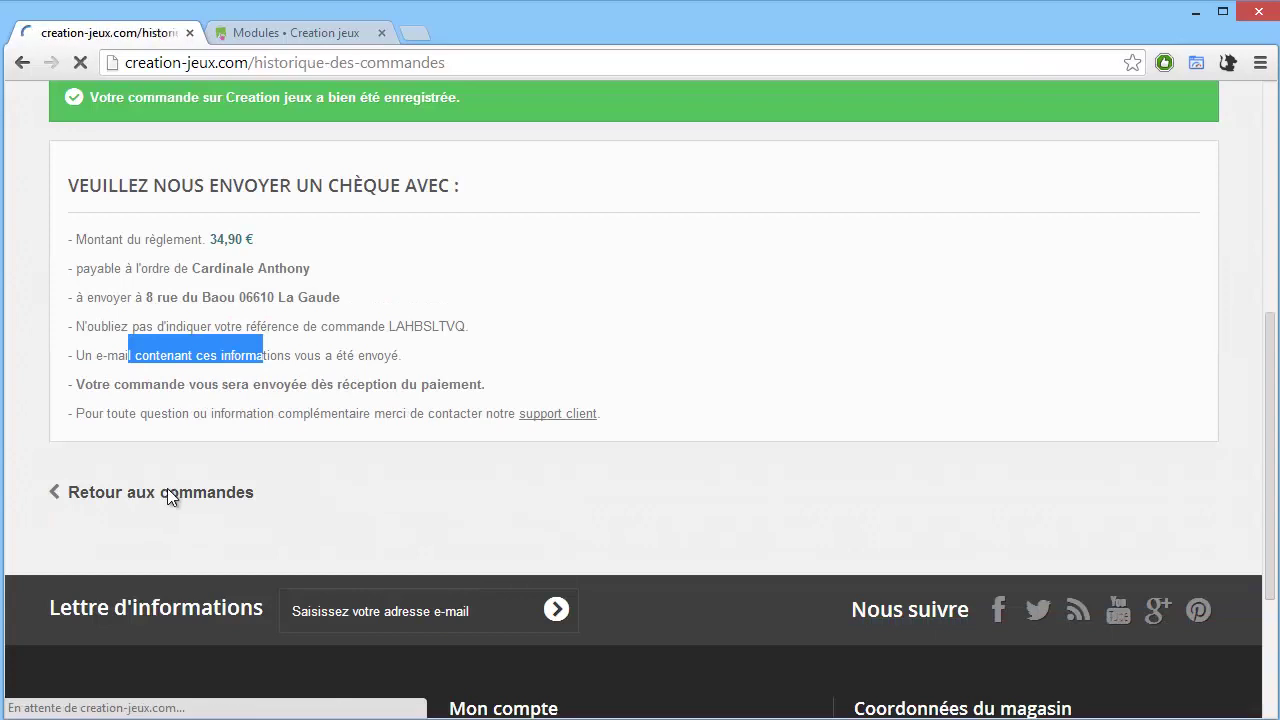
# Scroll through the 34,90 € order awaiting cheque payment, then switch to the back office Modules tab.
pyautogui.scroll(-2, 220, 495)
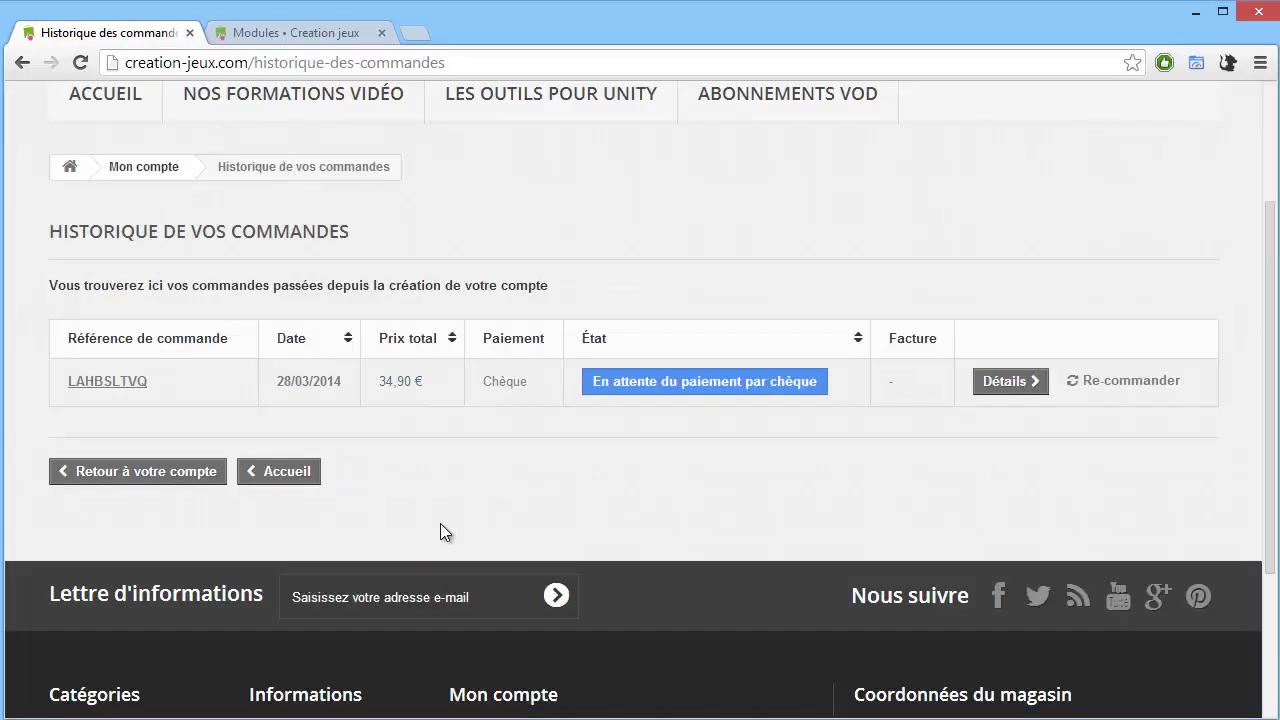
pyautogui.scroll(2, 440, 525)
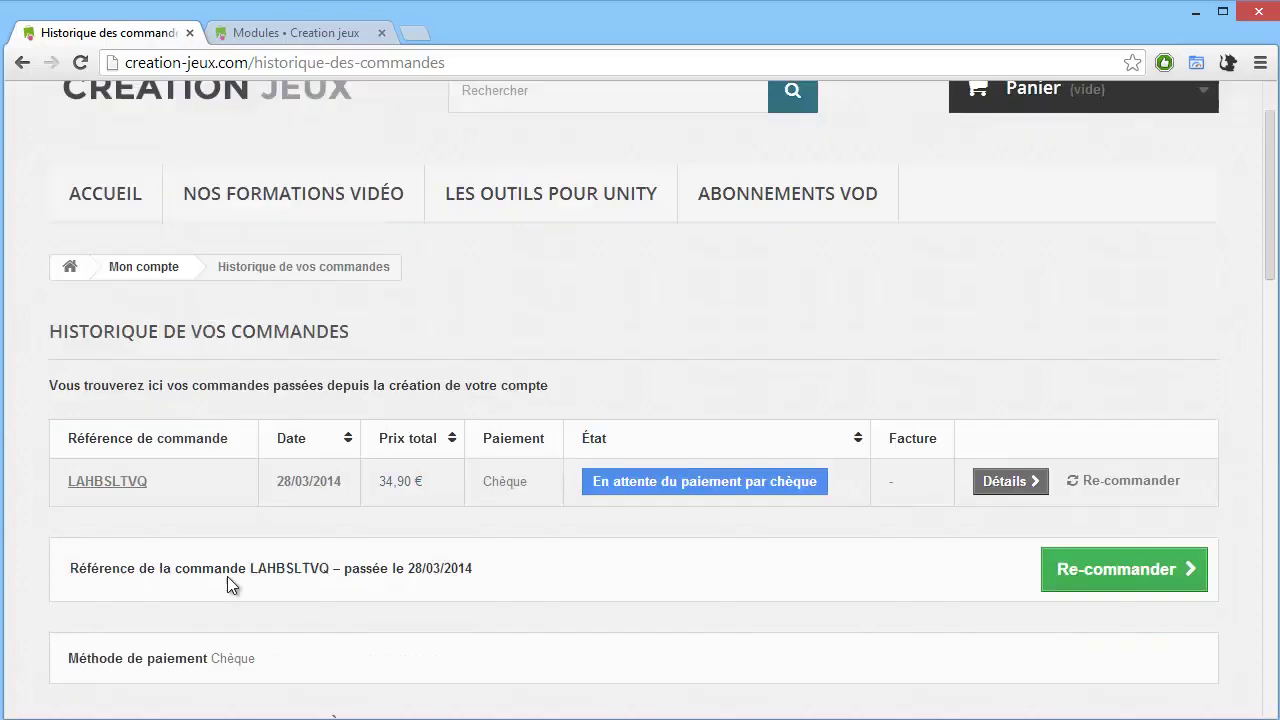
pyautogui.scroll(-3, 435, 513)
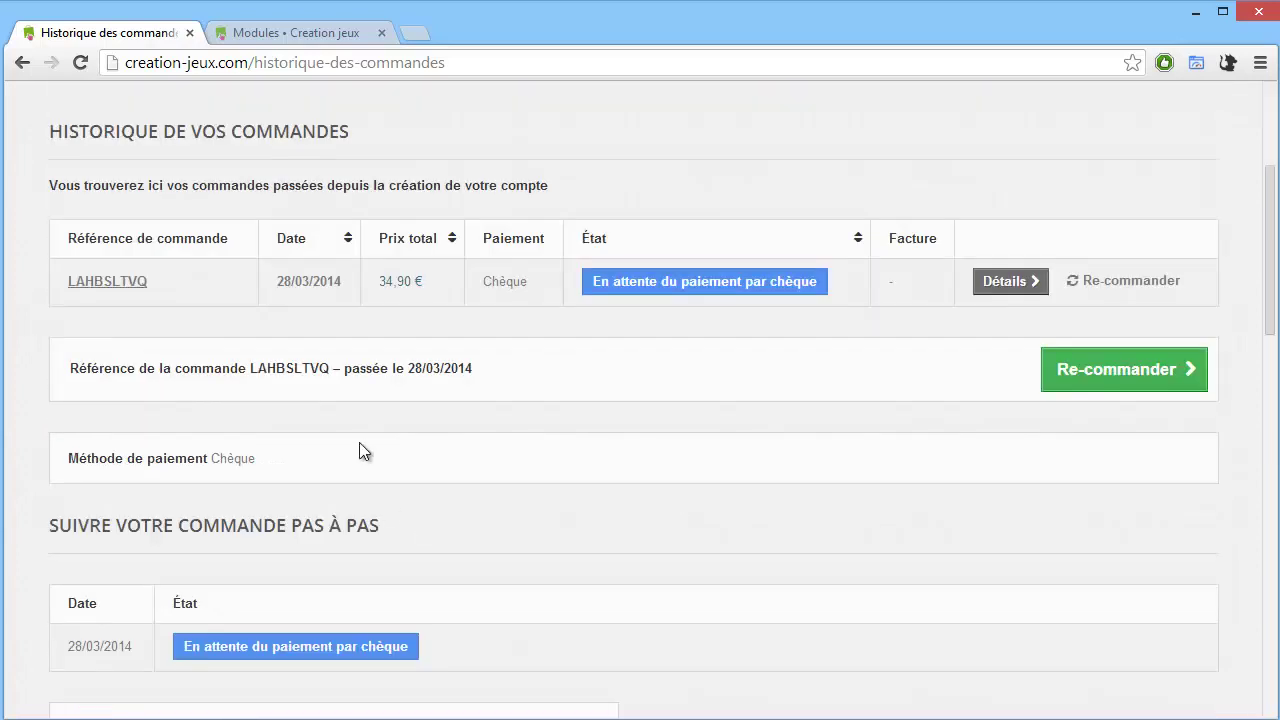
pyautogui.scroll(5, 460, 465)
pyautogui.scroll(-9, 508, 484)
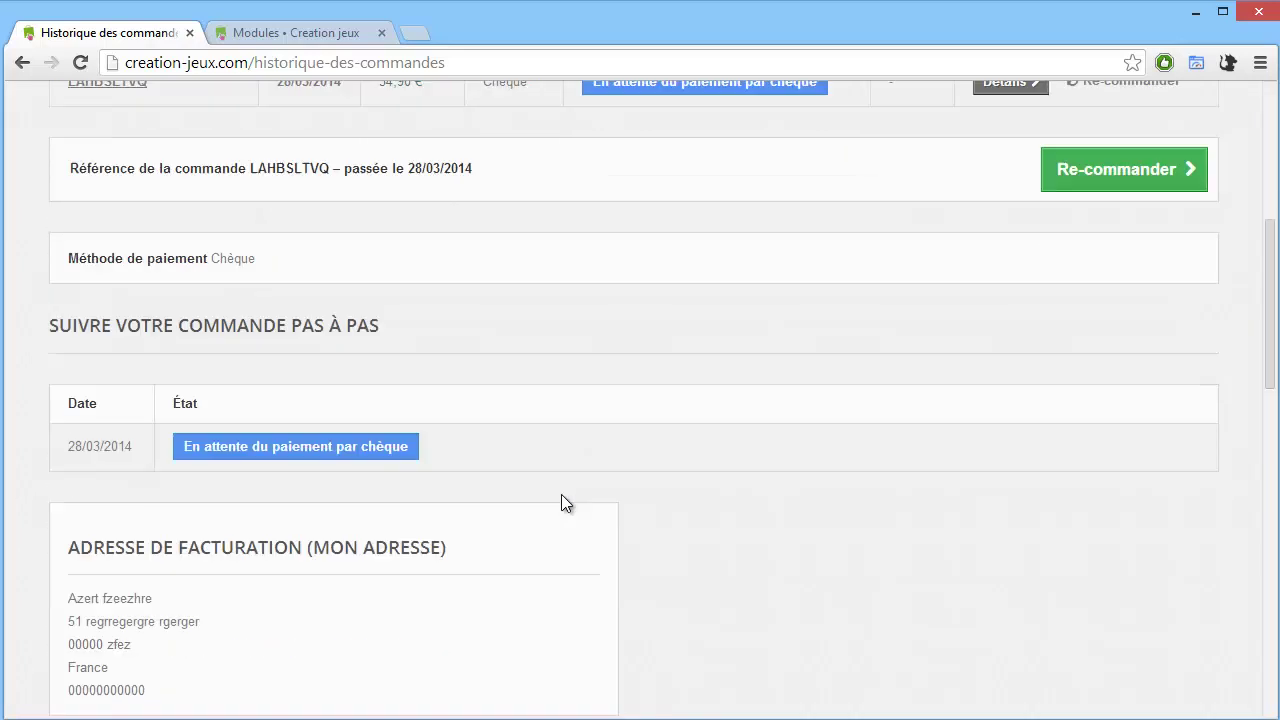
pyautogui.scroll(-2, 643, 504)
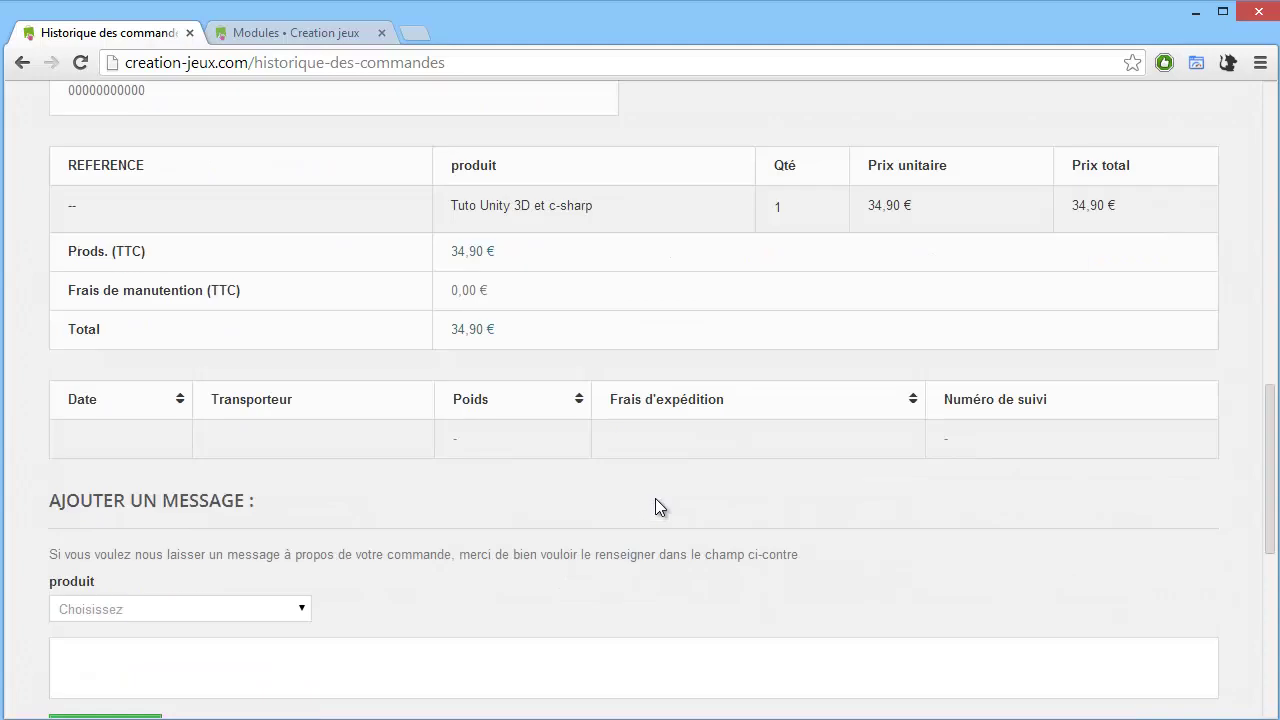
pyautogui.scroll(-4, 655, 498)
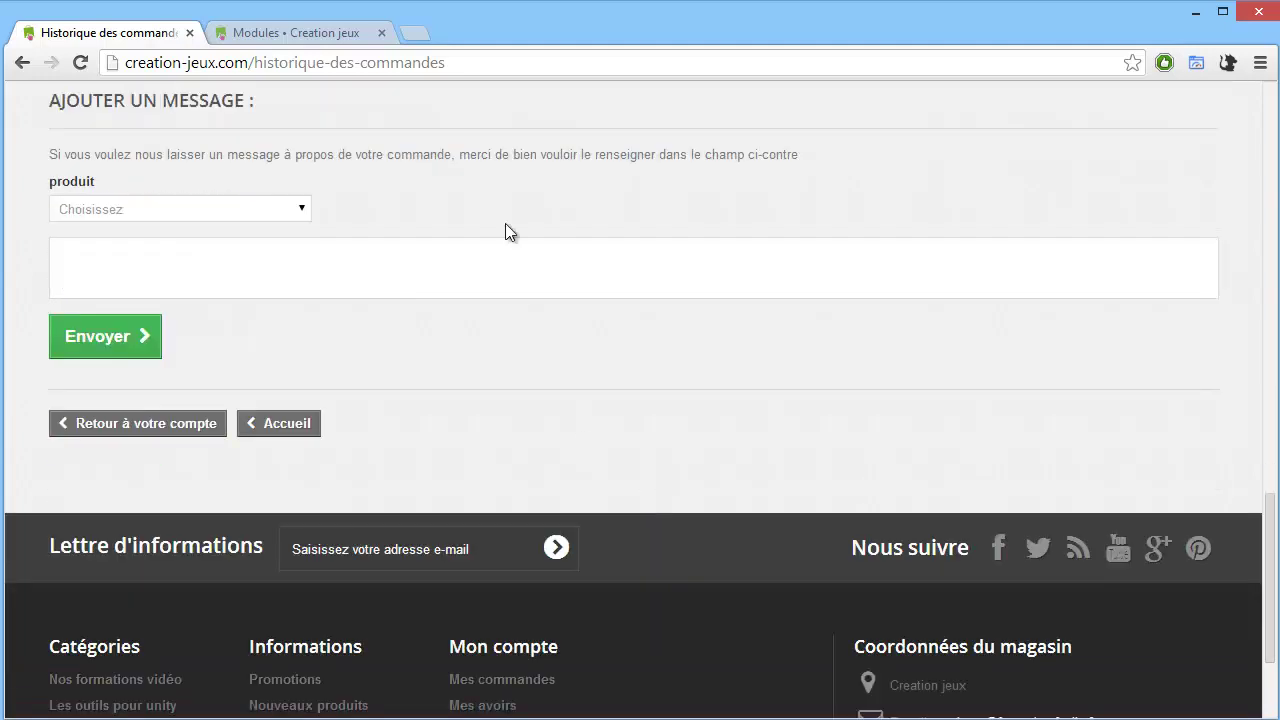
pyautogui.click(291, 31)
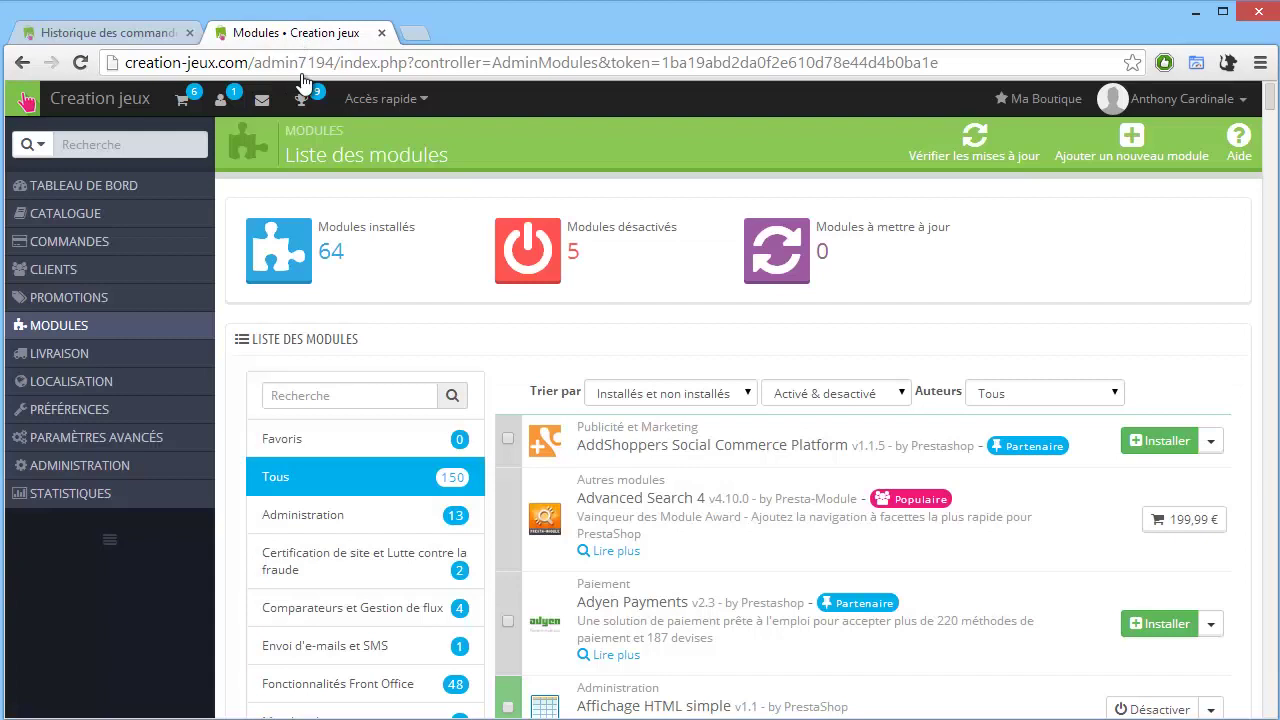
# From Commandes > Commandes, open the details of the new 34,90 € order.
pyautogui.moveTo(134, 233)
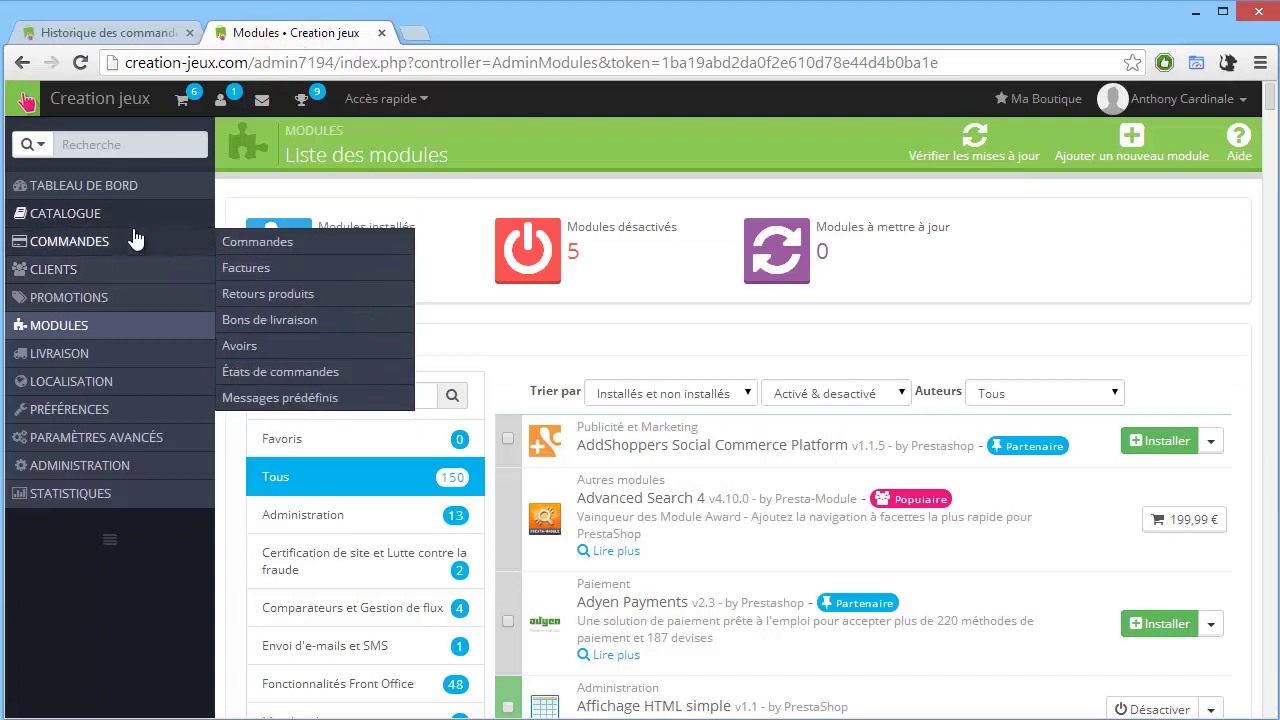
pyautogui.click(262, 244)
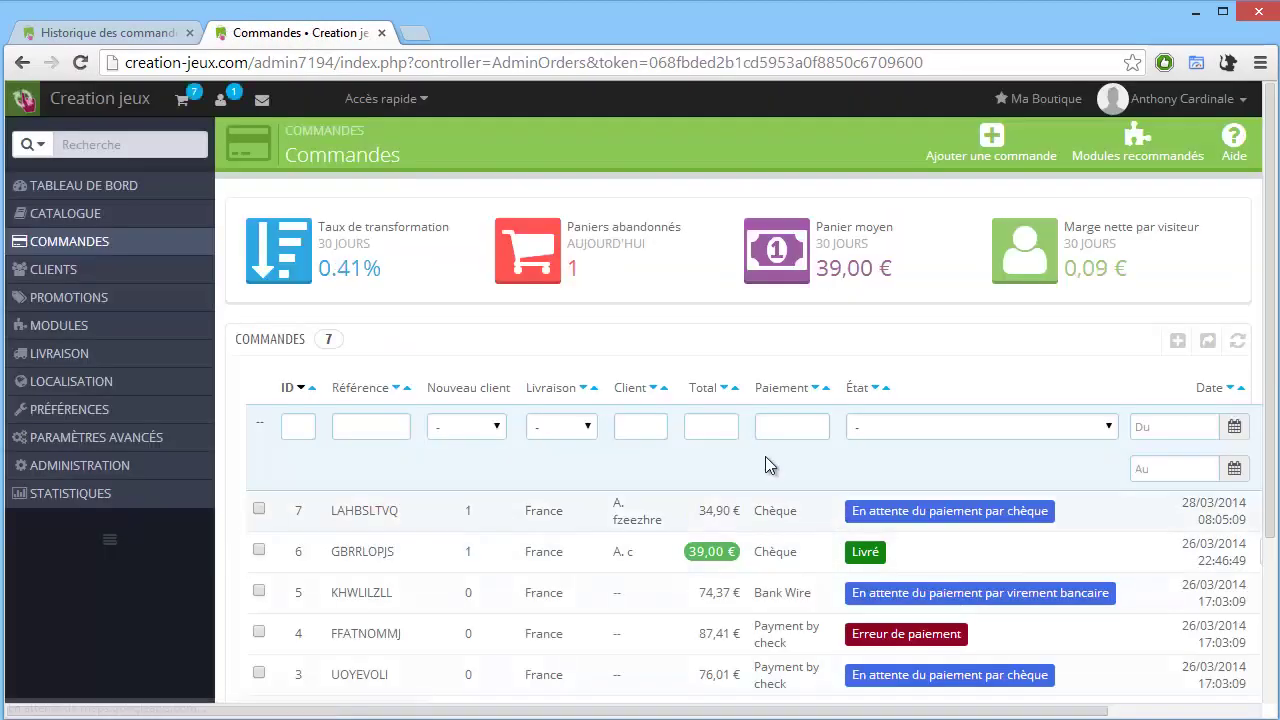
pyautogui.scroll(-1, 687, 427)
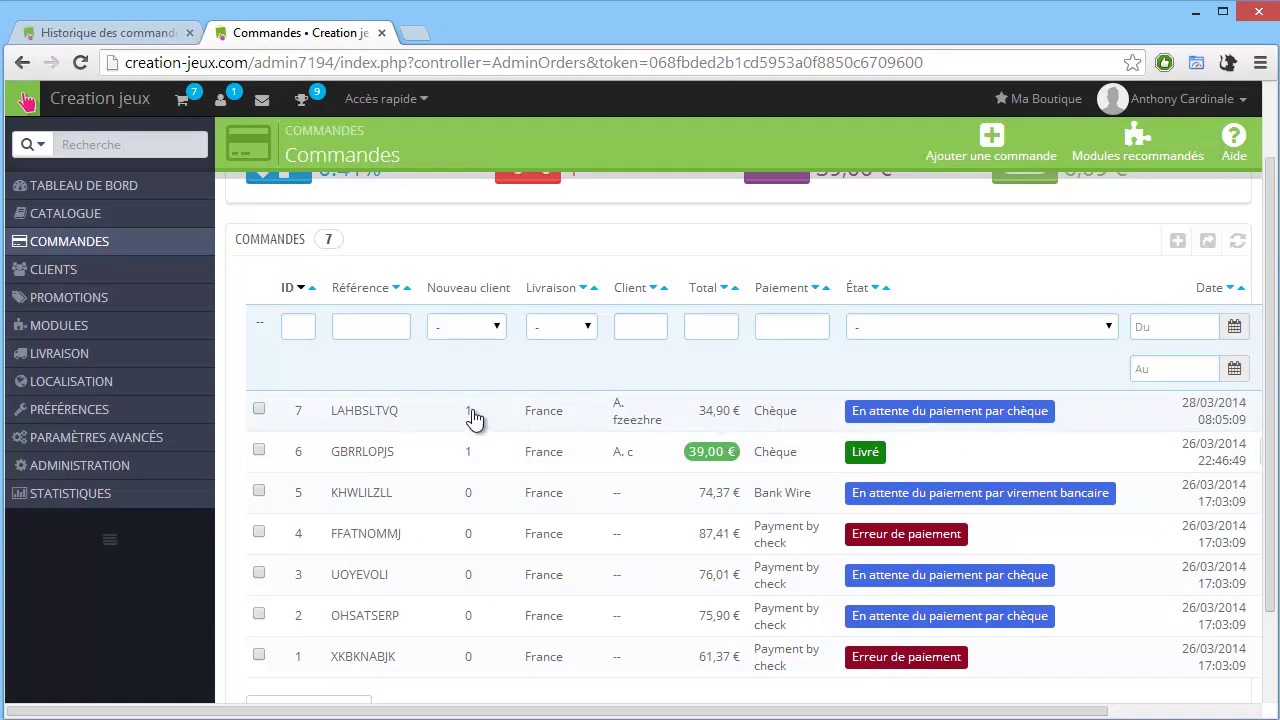
pyautogui.scroll(1, 220, 342)
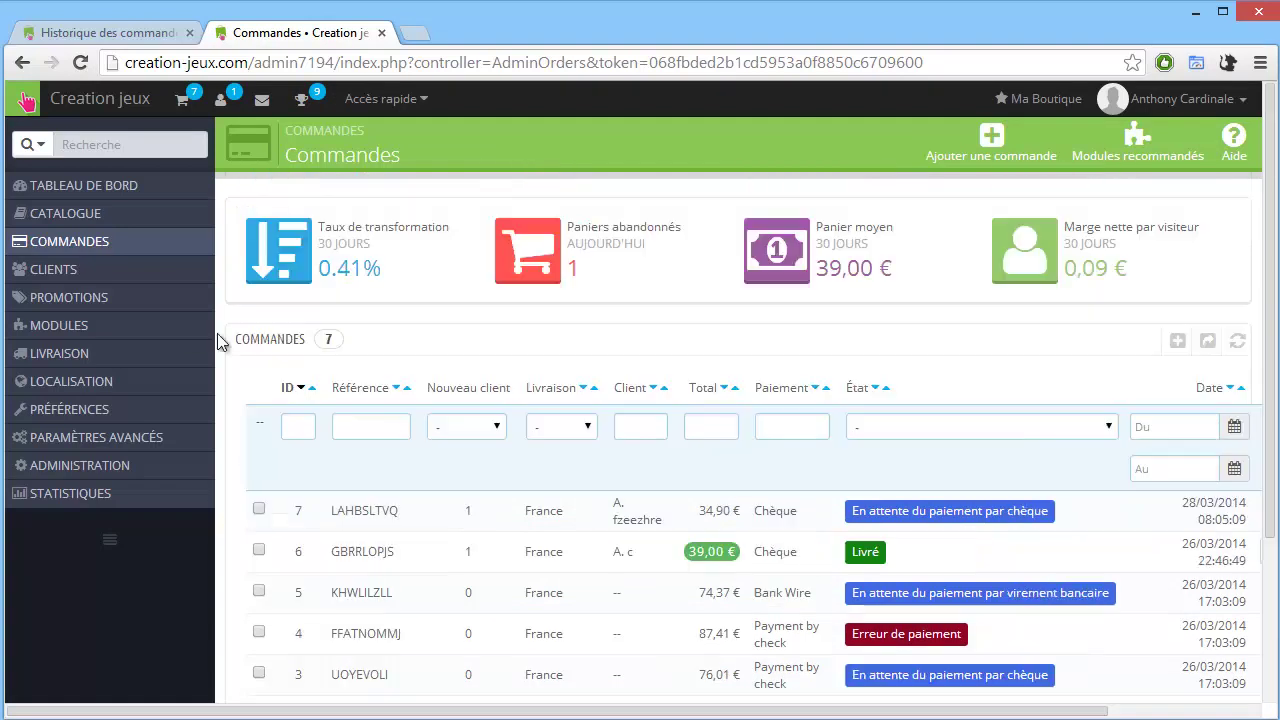
pyautogui.click(386, 520)
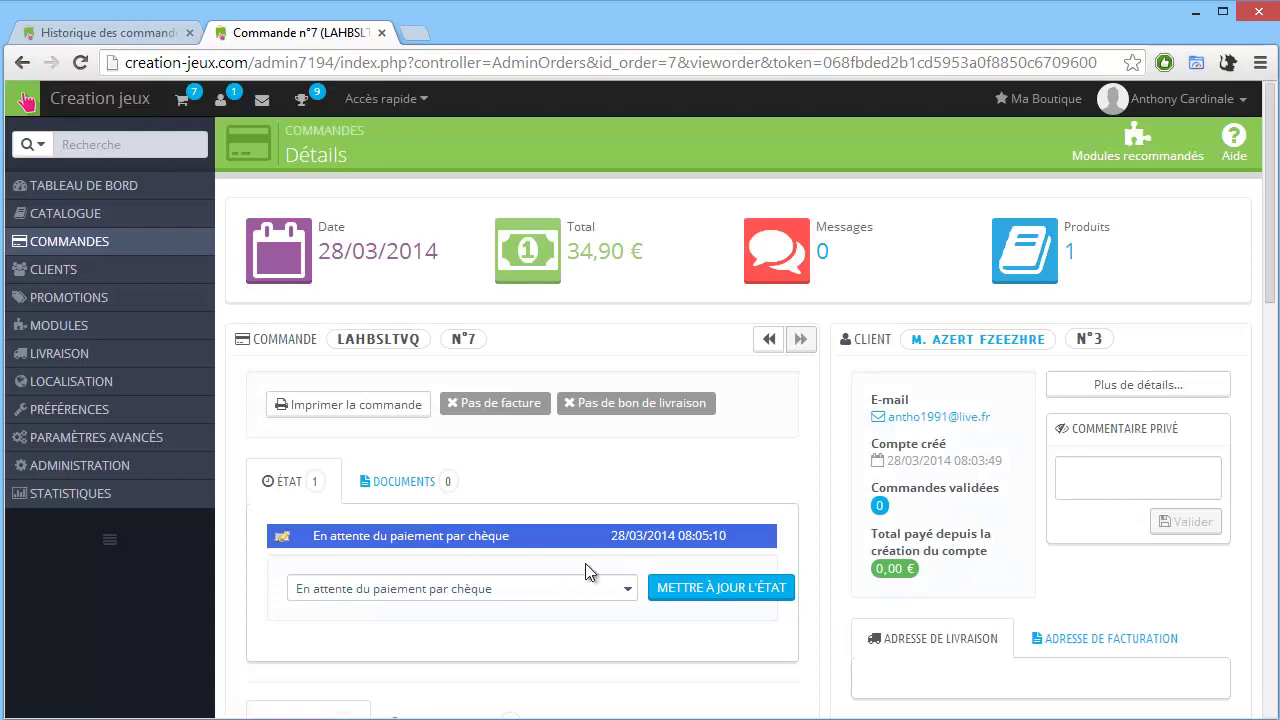
# Update the order status to Paiement accepté.
pyautogui.scroll(-1, 707, 565)
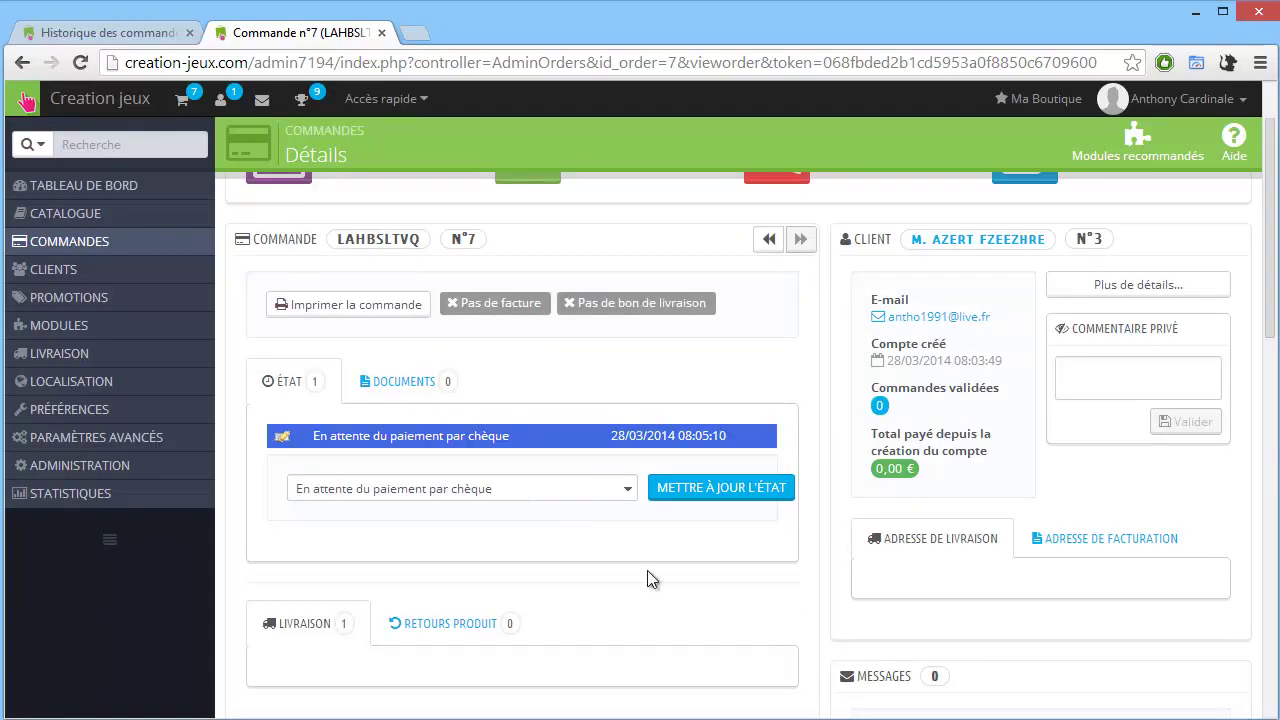
pyautogui.click(612, 490)
pyautogui.scroll(-1, 718, 500)
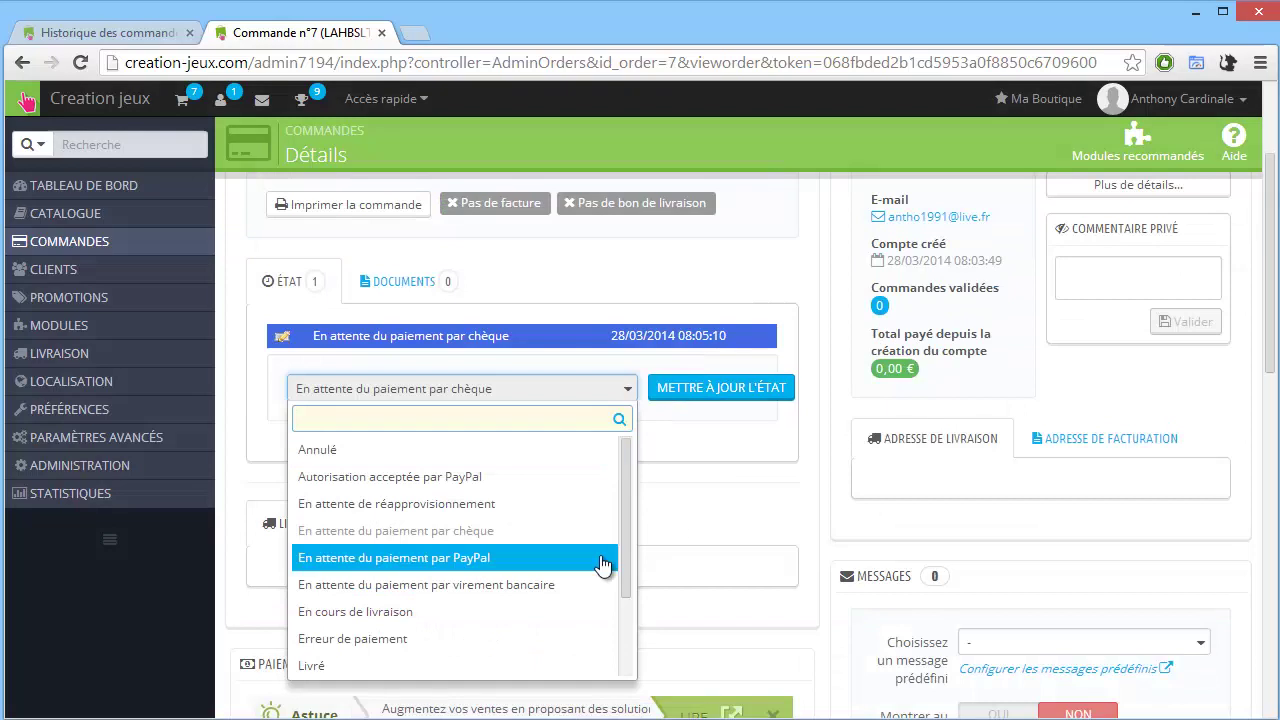
pyautogui.scroll(-2, 510, 590)
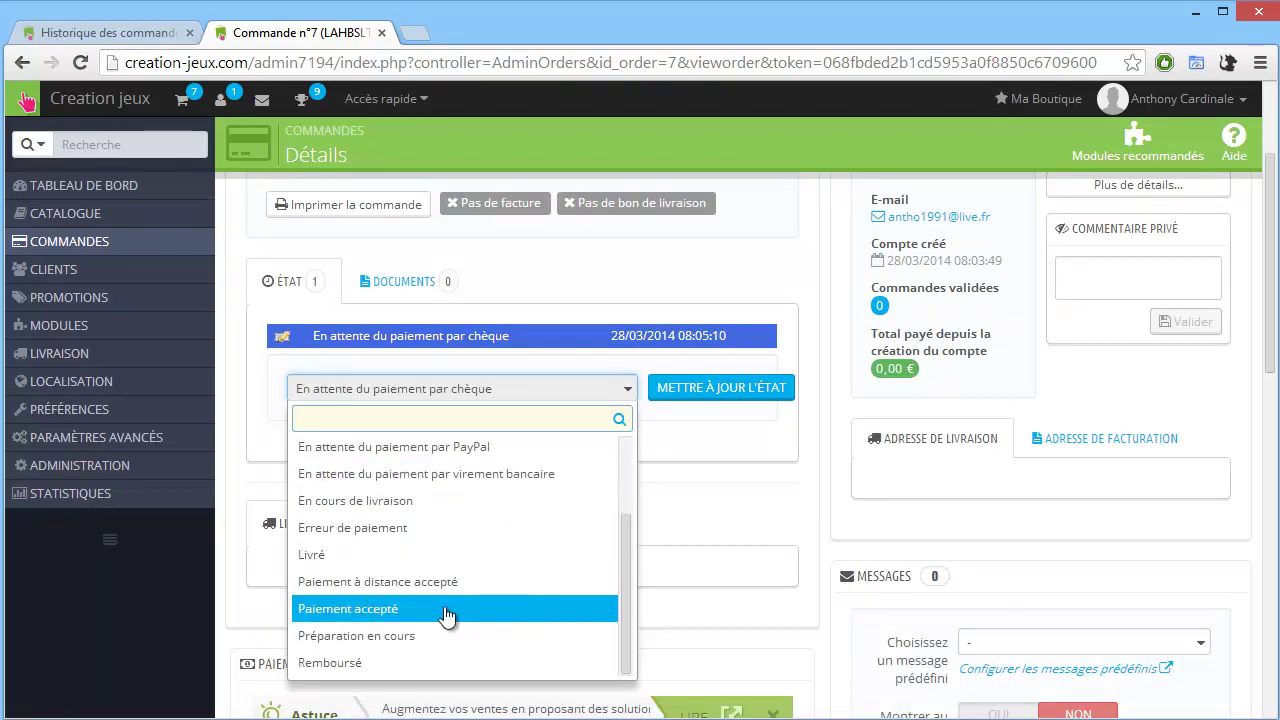
pyautogui.click(437, 607)
pyautogui.click(690, 398)
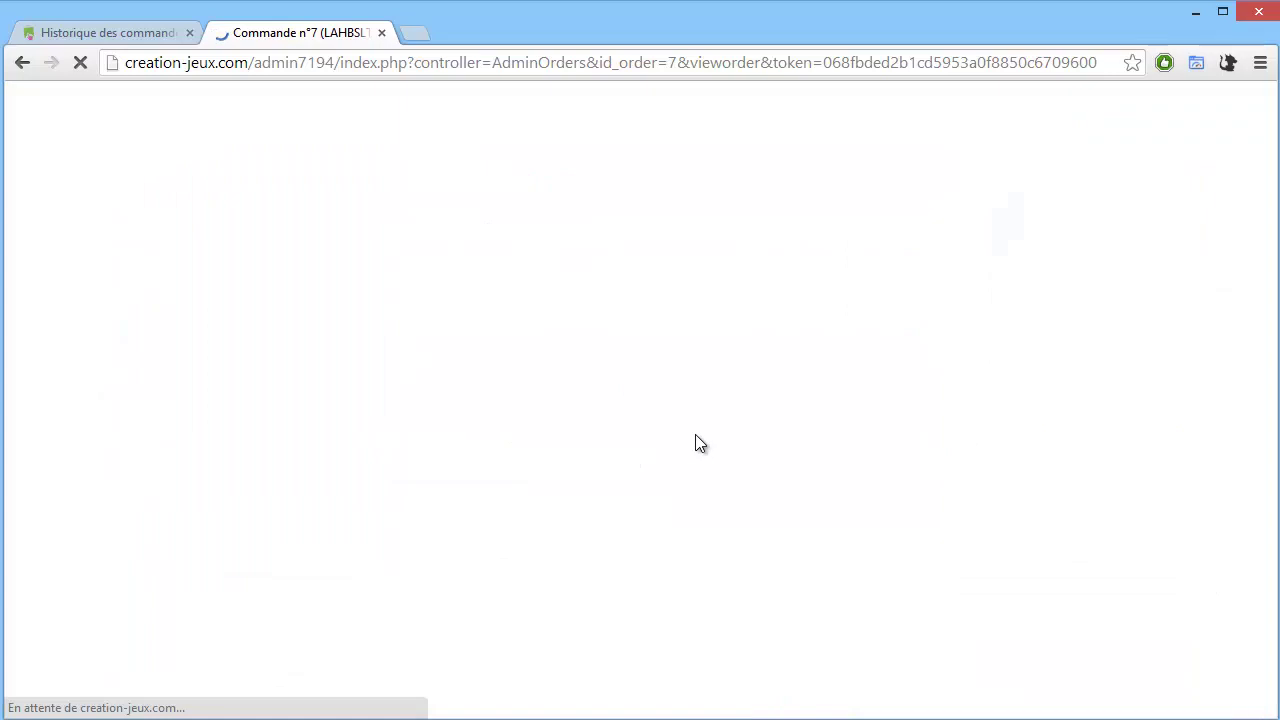
# Update the order status to En cours de livraison.
pyautogui.scroll(-1, 560, 490)
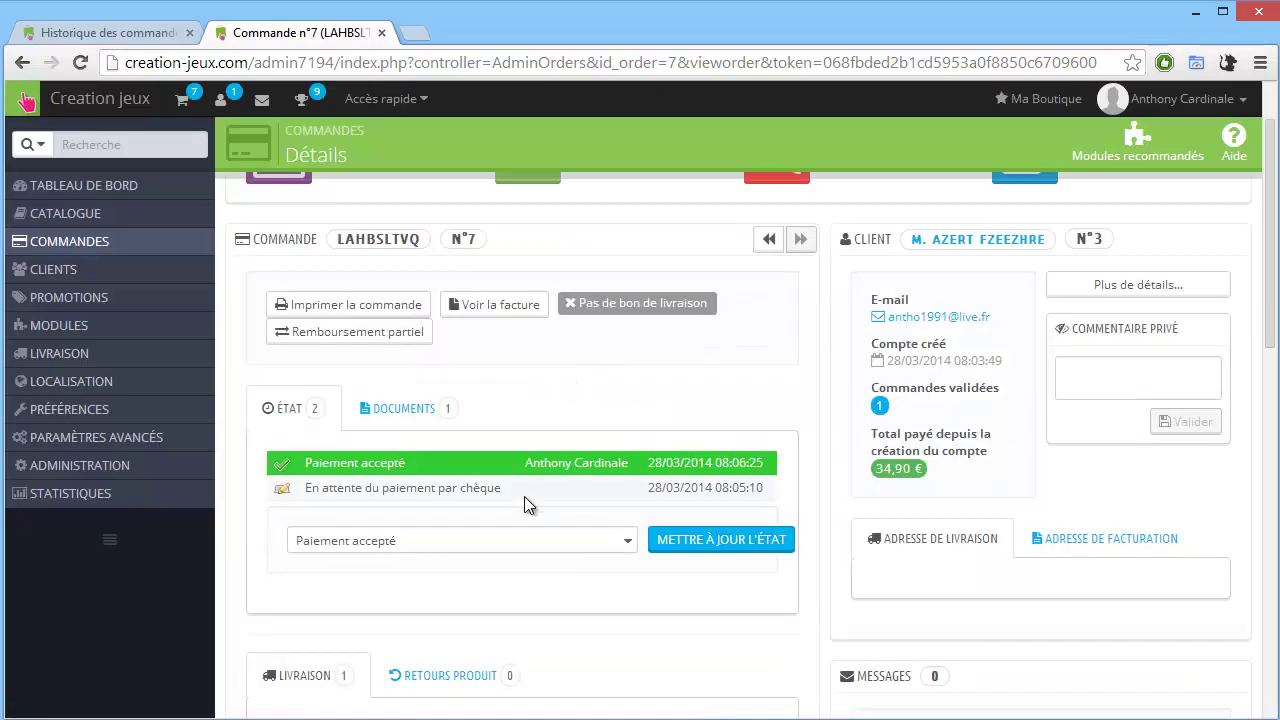
pyautogui.click(505, 545)
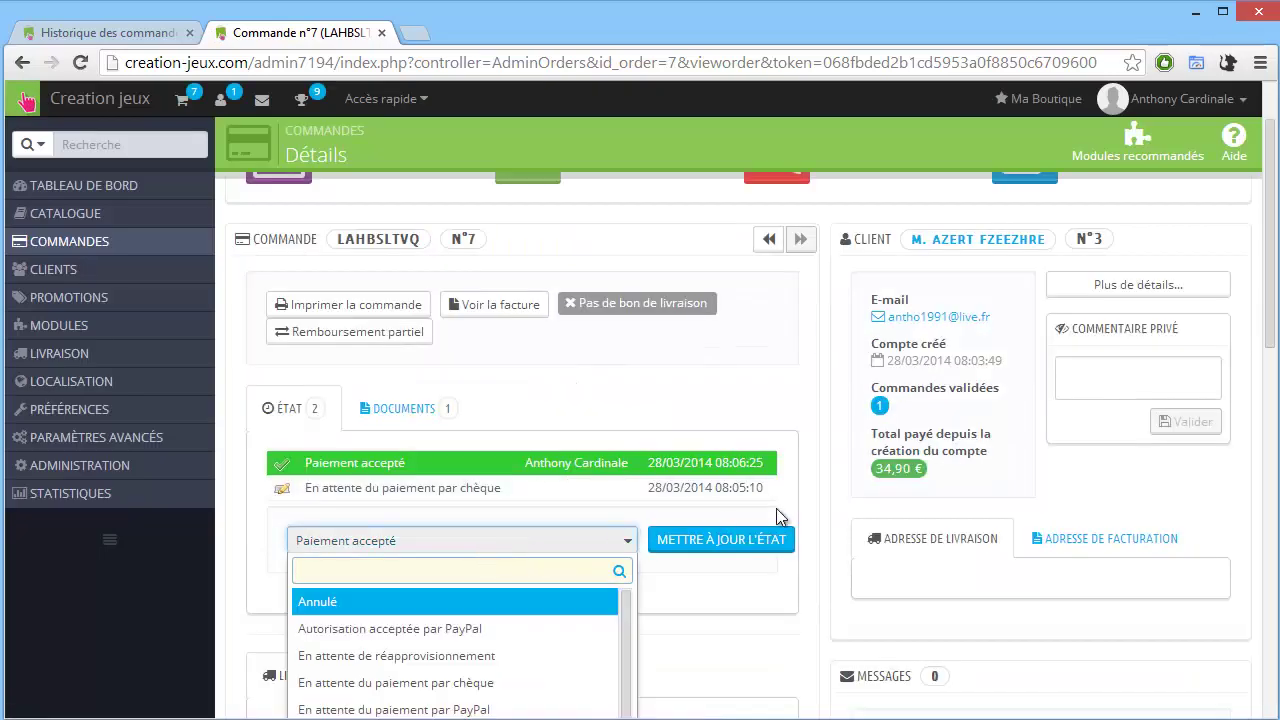
pyautogui.scroll(-2, 493, 563)
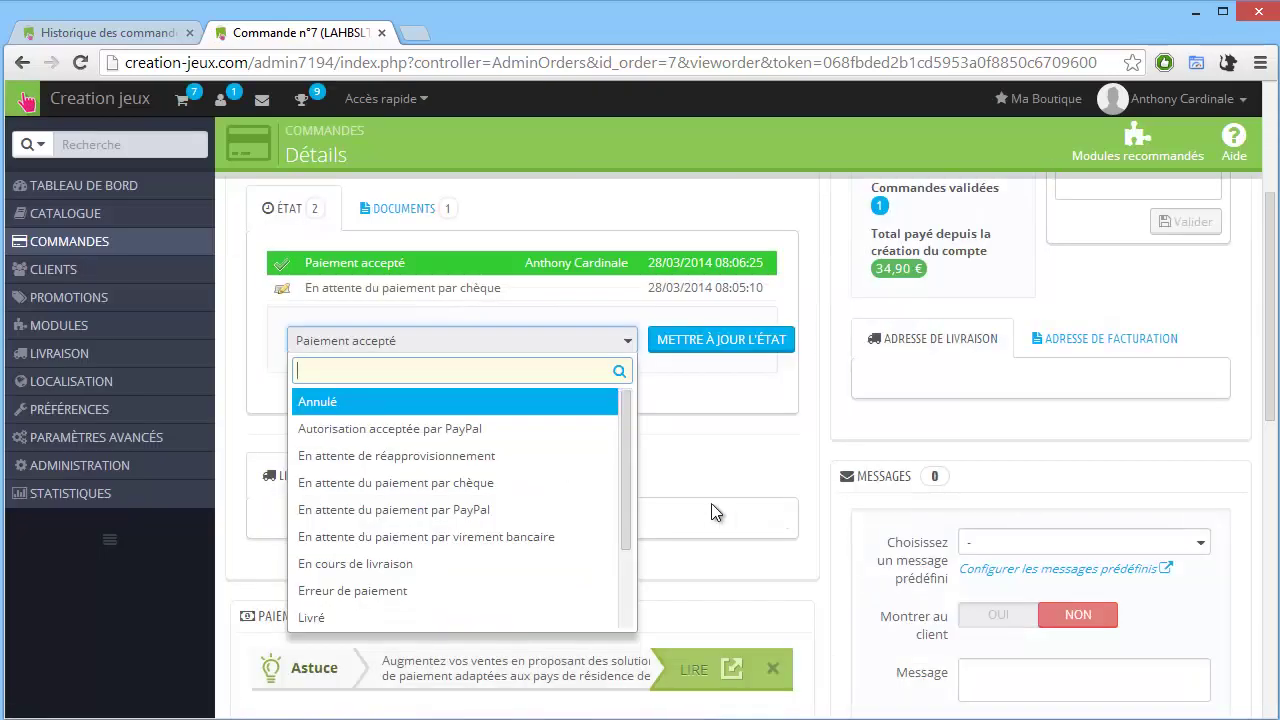
pyautogui.click(364, 564)
pyautogui.click(702, 341)
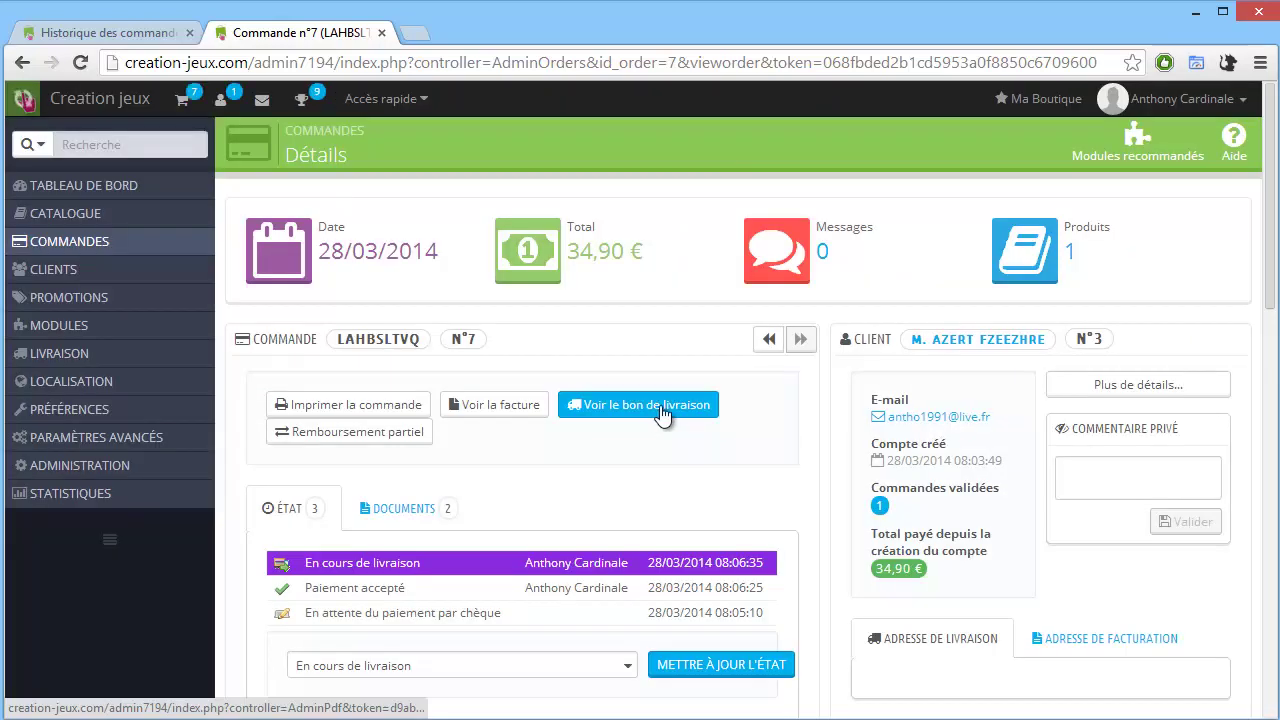
# Update the order status to Livré and open the order's print preview.
pyautogui.scroll(-1, 606, 493)
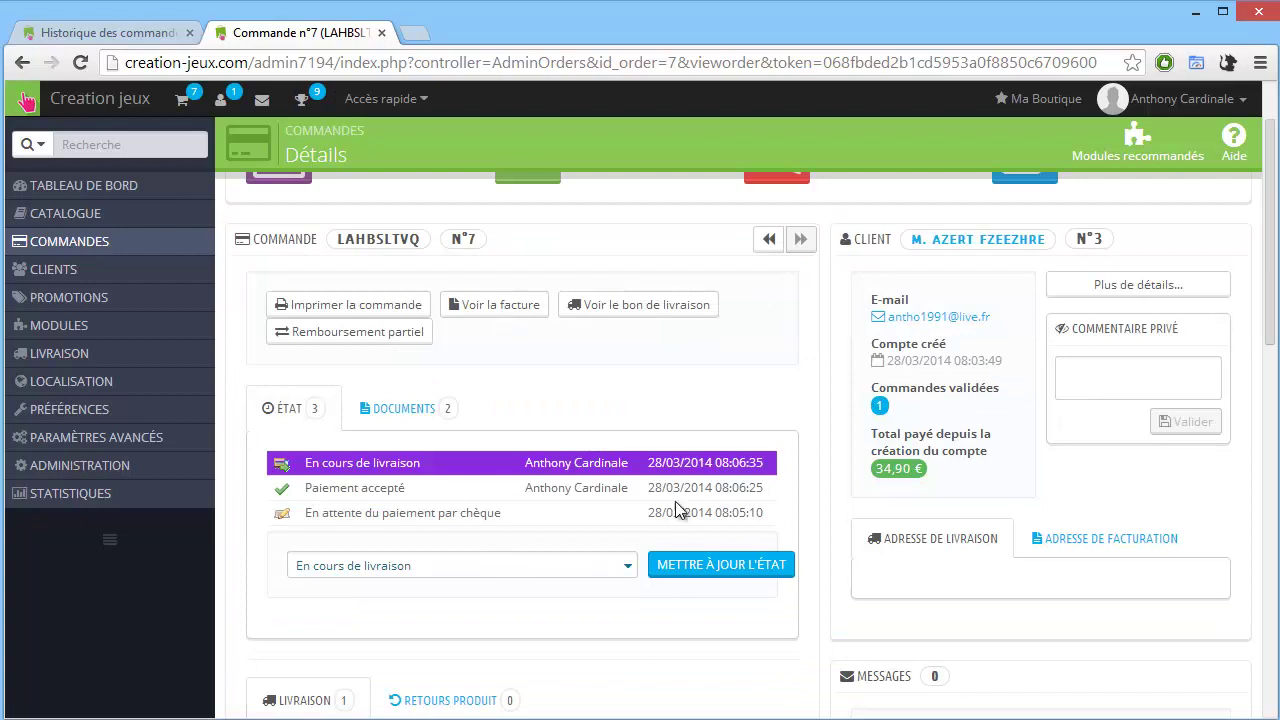
pyautogui.click(614, 568)
pyautogui.scroll(-2, 614, 568)
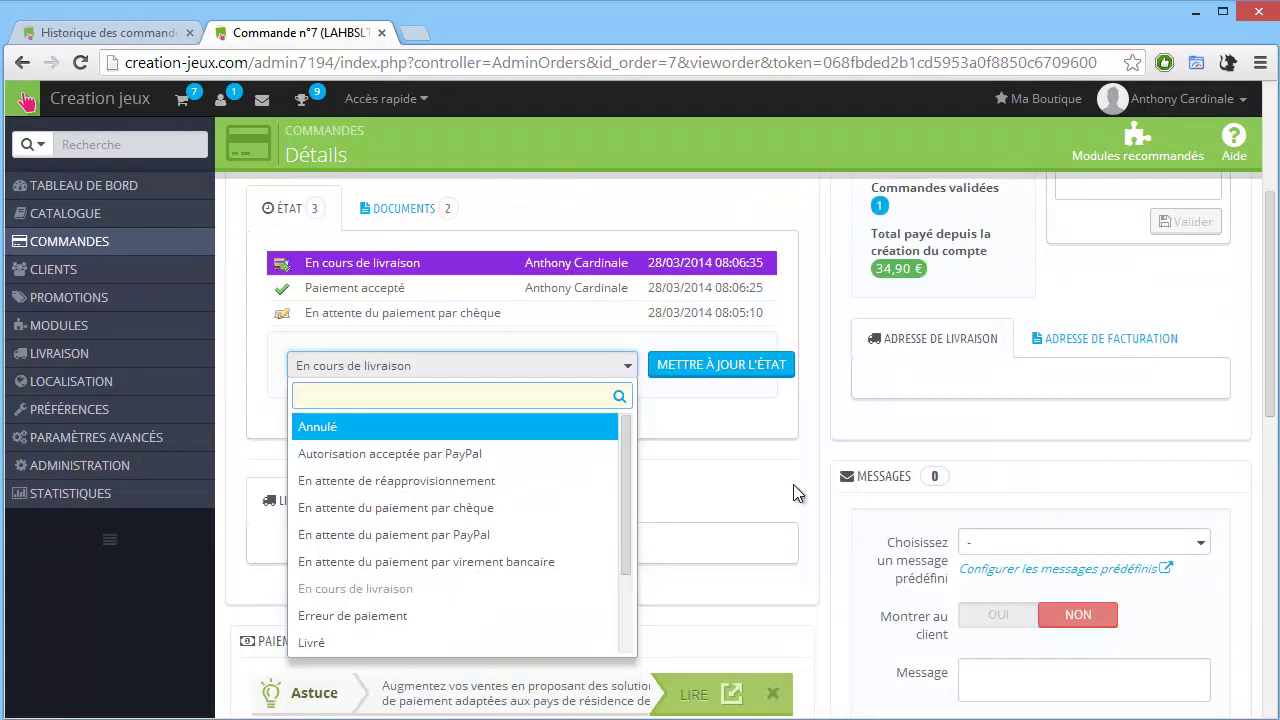
pyautogui.scroll(-2, 491, 560)
pyautogui.click(372, 534)
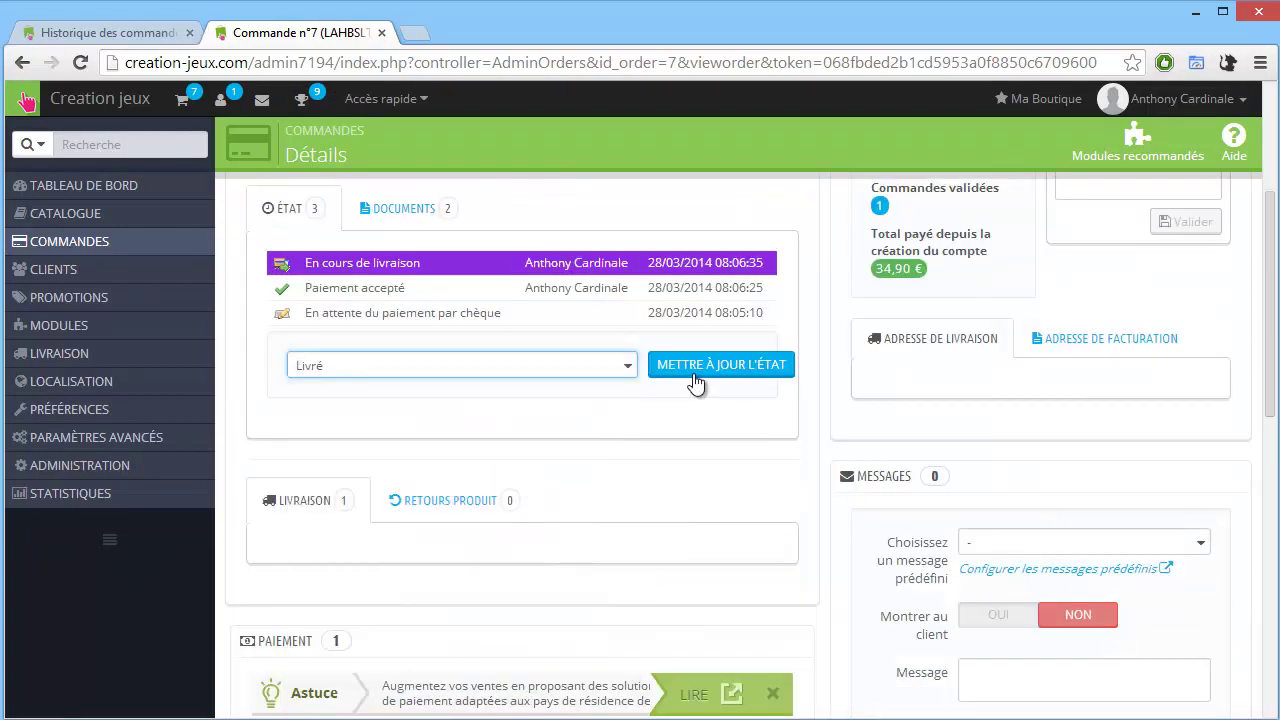
pyautogui.click(694, 381)
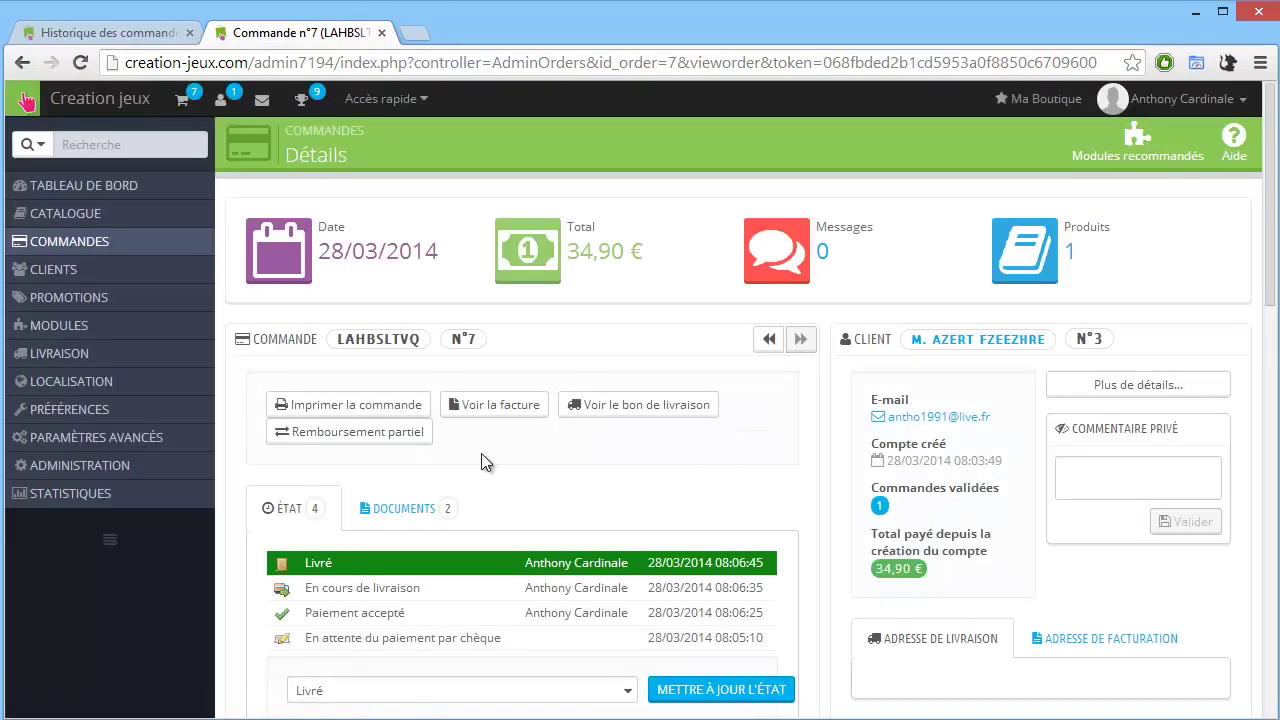
pyautogui.click(402, 409)
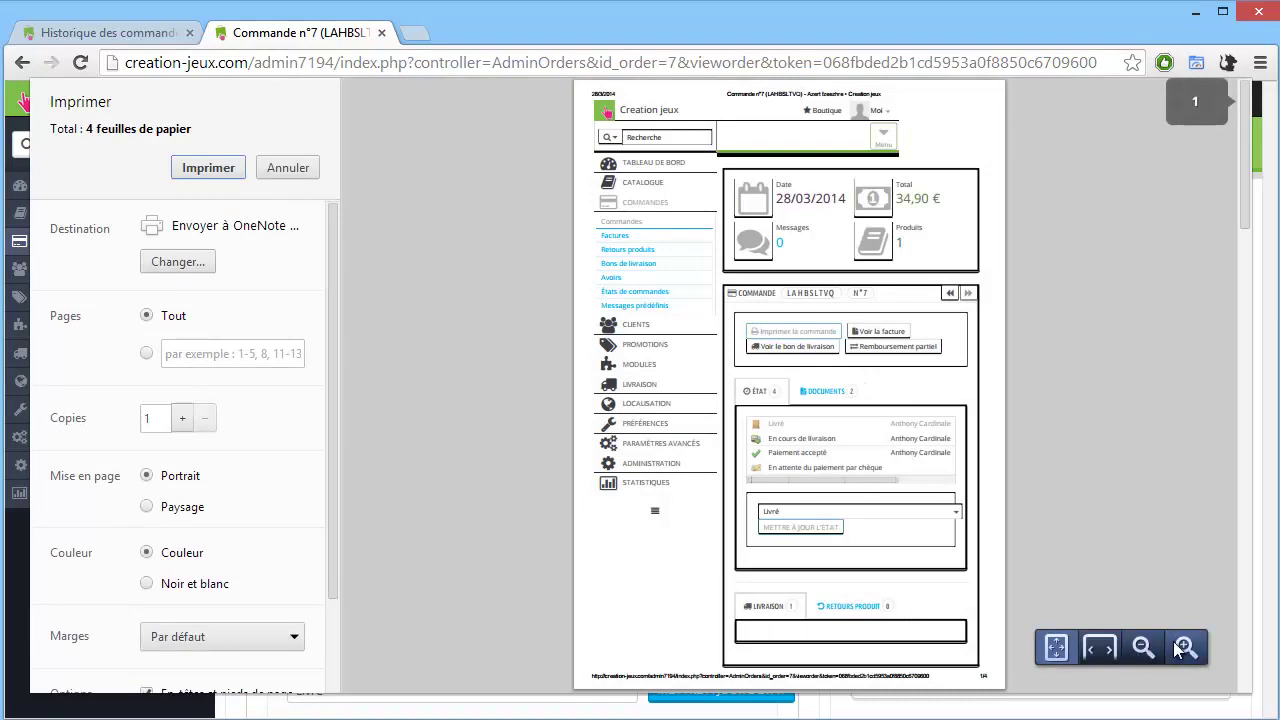
# Zoom the print preview in two levels and scroll down to the status history.
pyautogui.click(1186, 647)
pyautogui.click(1188, 650)
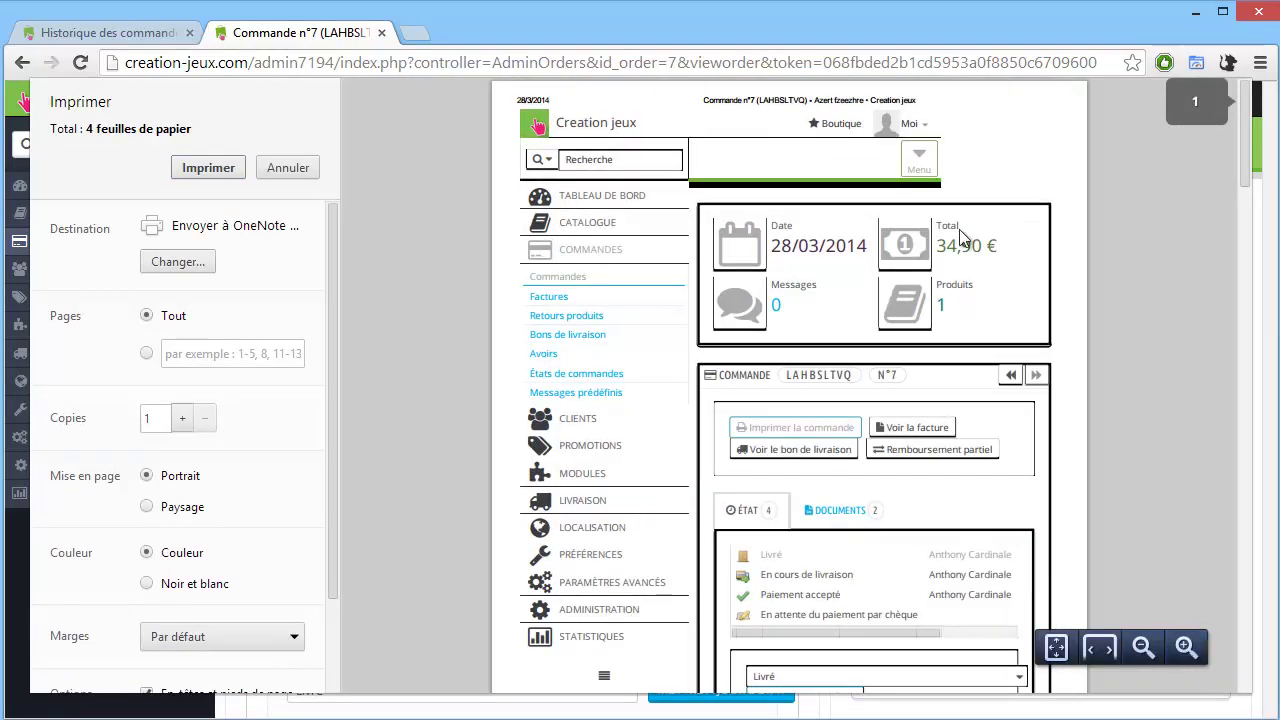
pyautogui.scroll(-2, 855, 463)
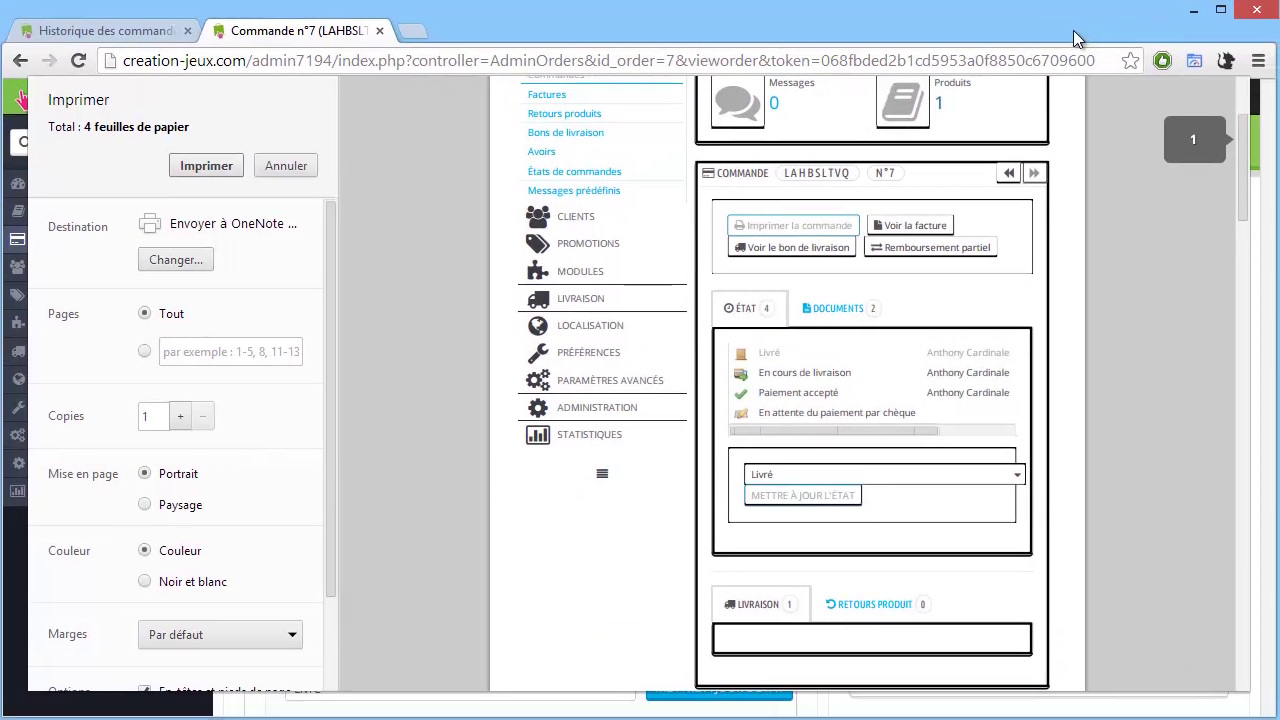
# Close the print preview, then download and view invoice FA000002.pdf.
pyautogui.click(267, 170)
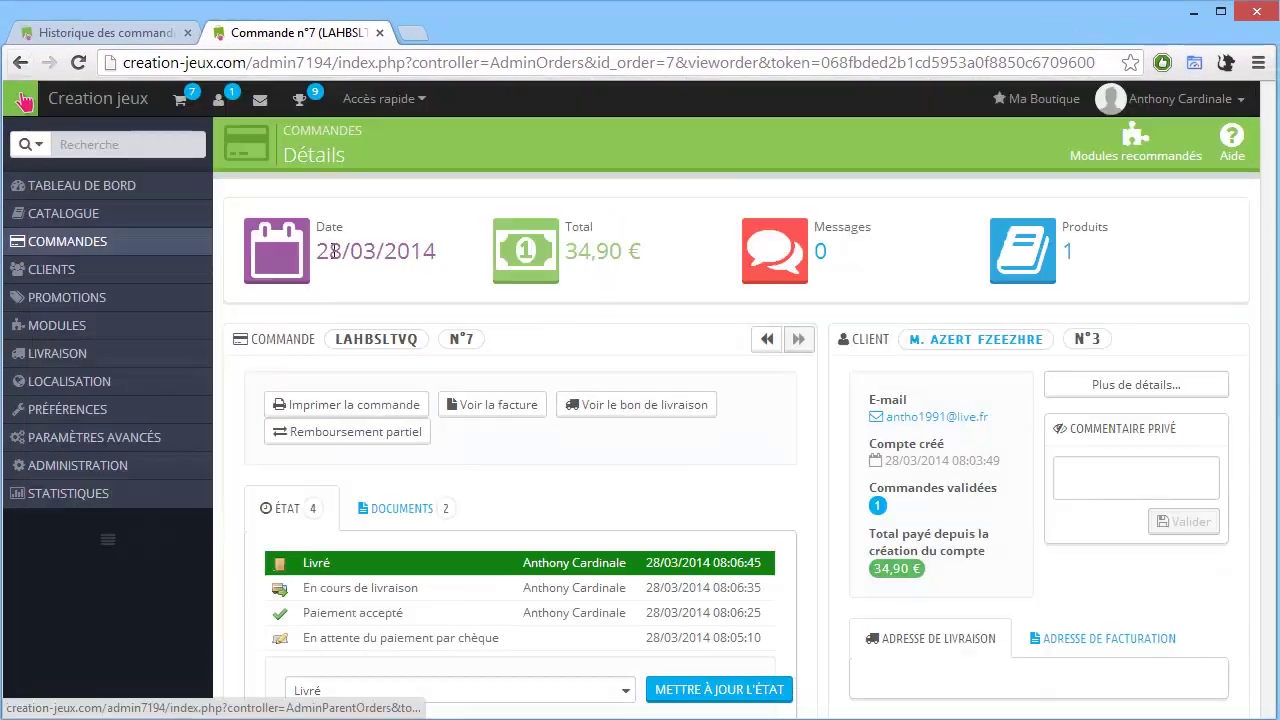
pyautogui.click(484, 410)
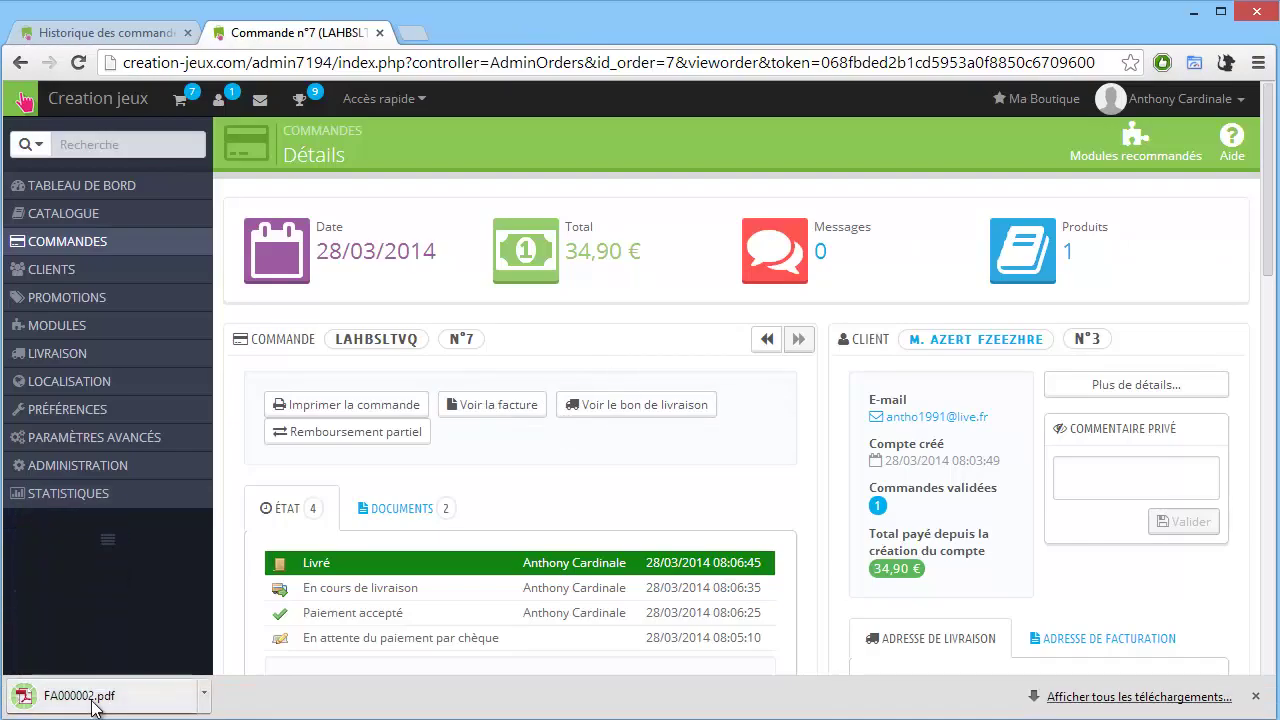
pyautogui.click(60, 692)
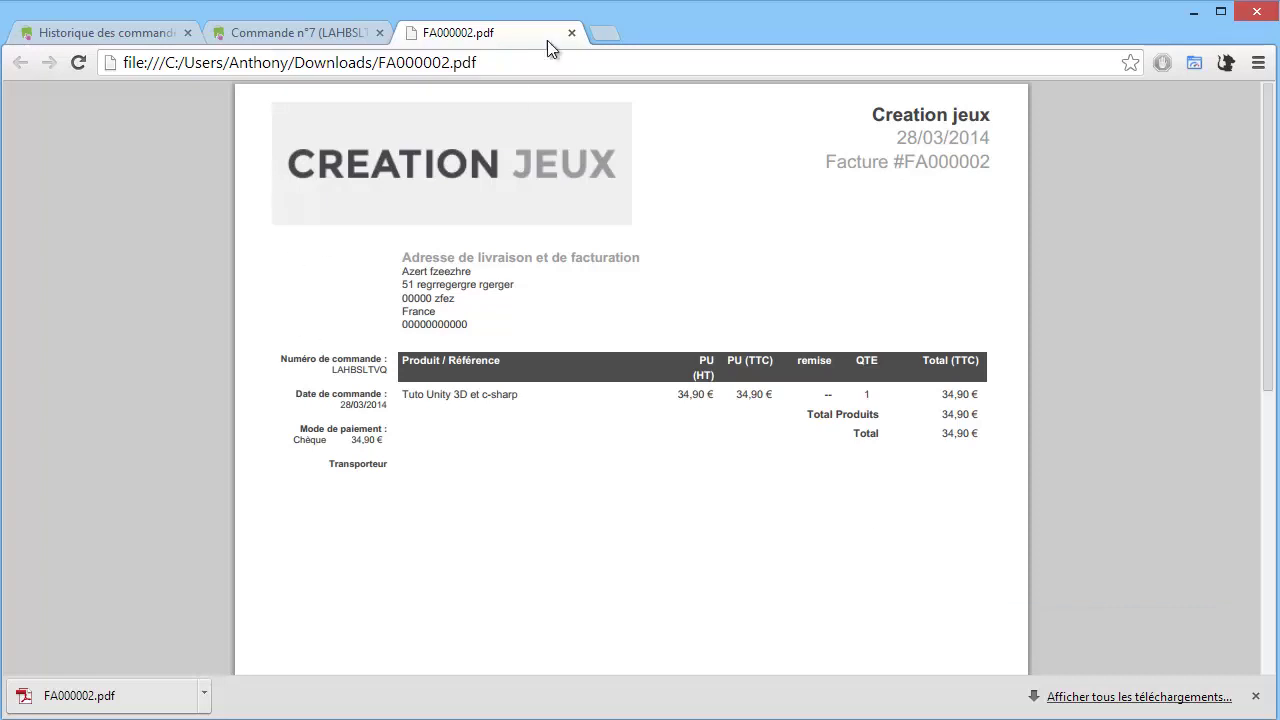
pyautogui.click(572, 34)
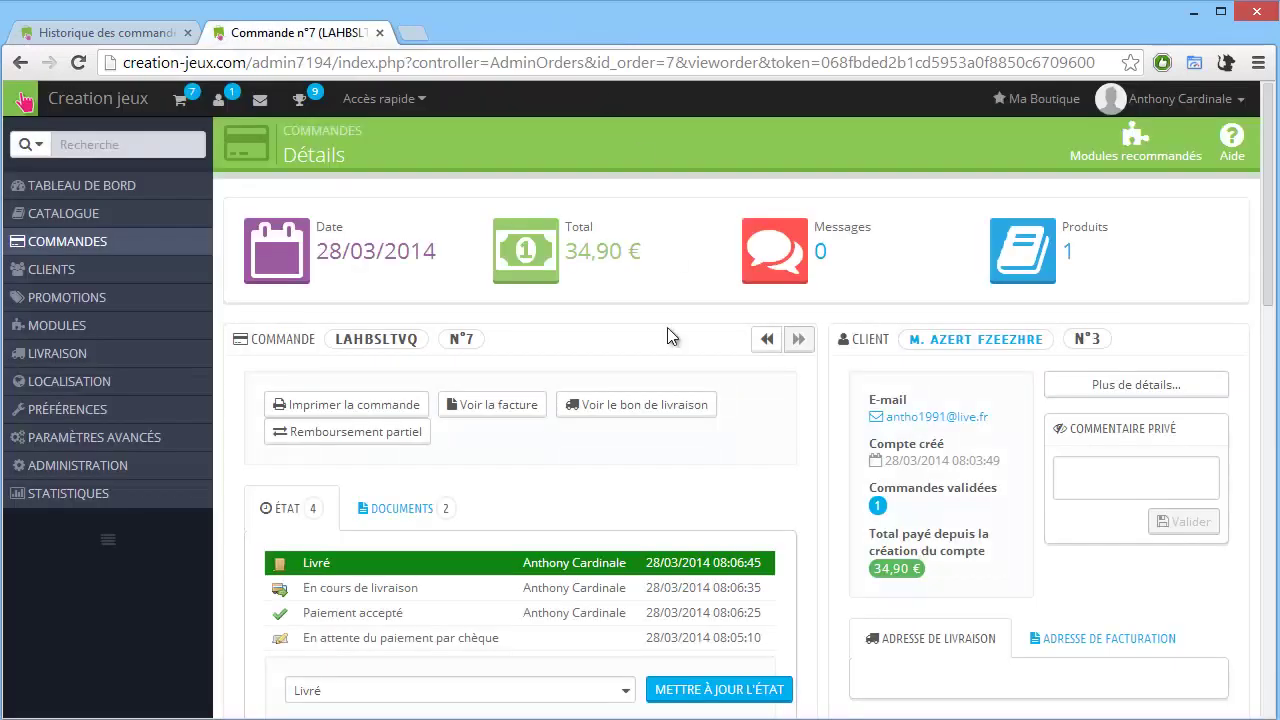
# Download and view delivery slip LI000002.pdf, then return to the order.
pyautogui.click(626, 427)
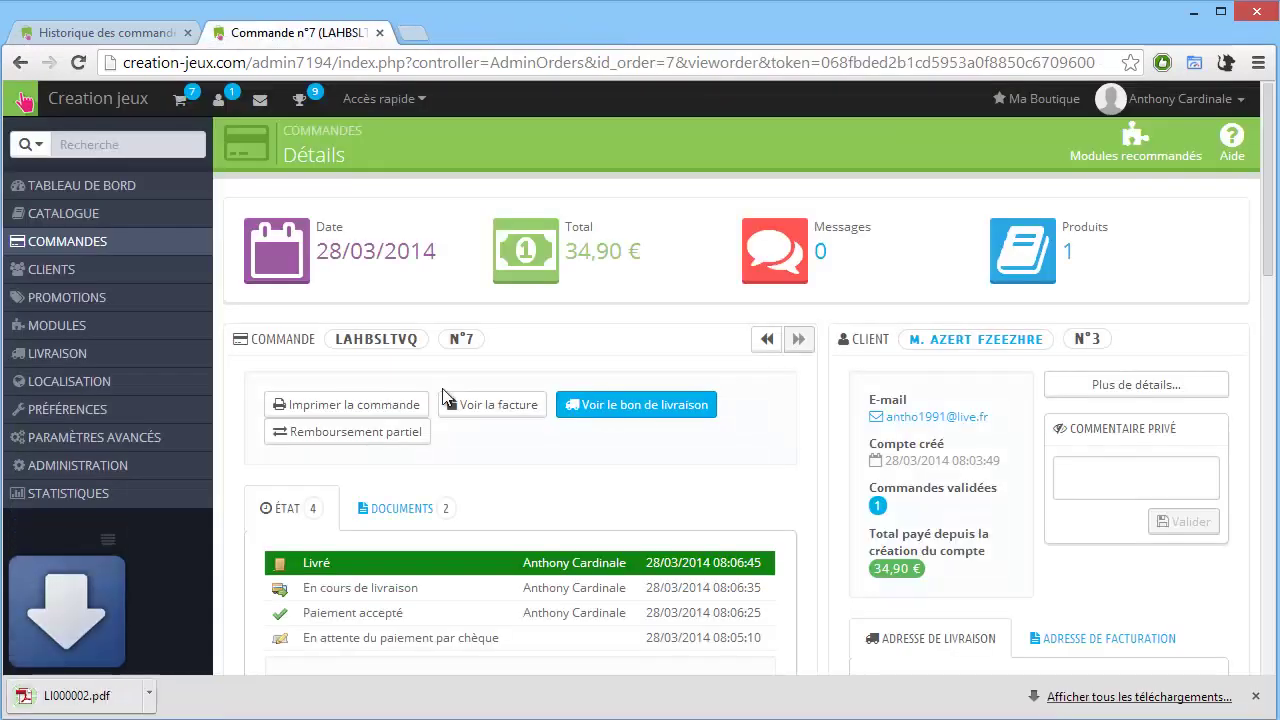
pyautogui.click(75, 695)
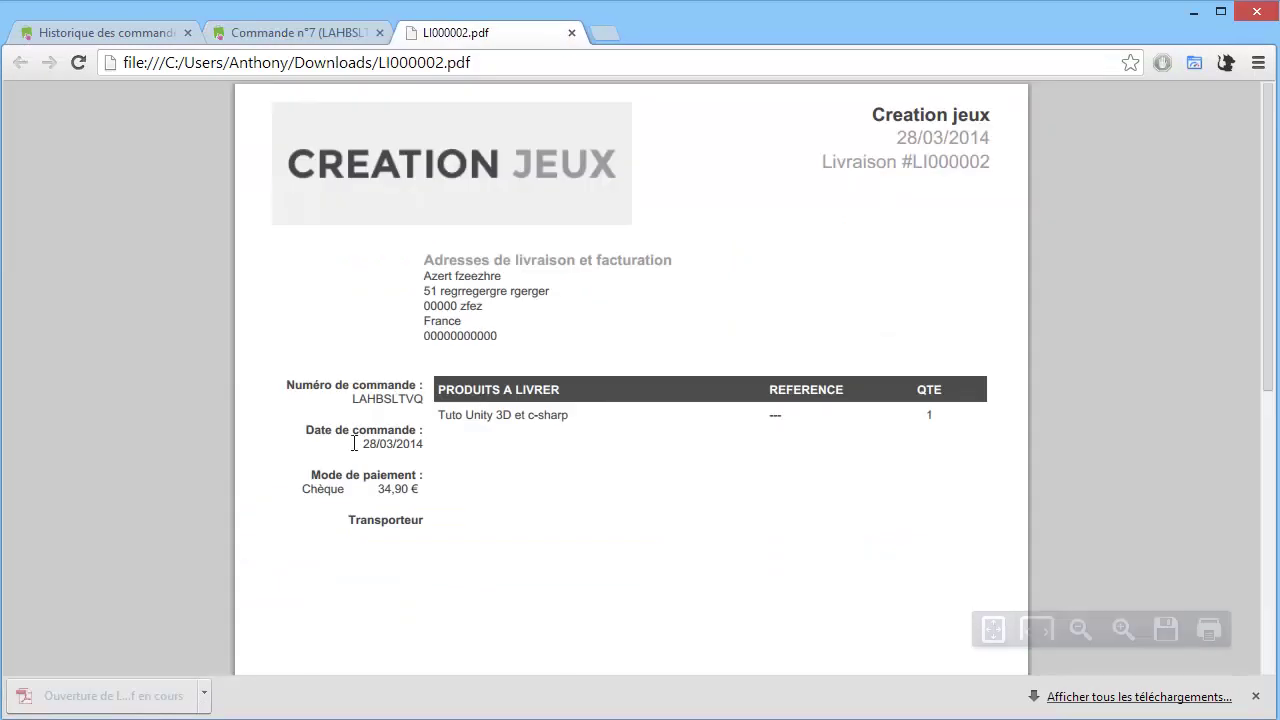
pyautogui.click(572, 33)
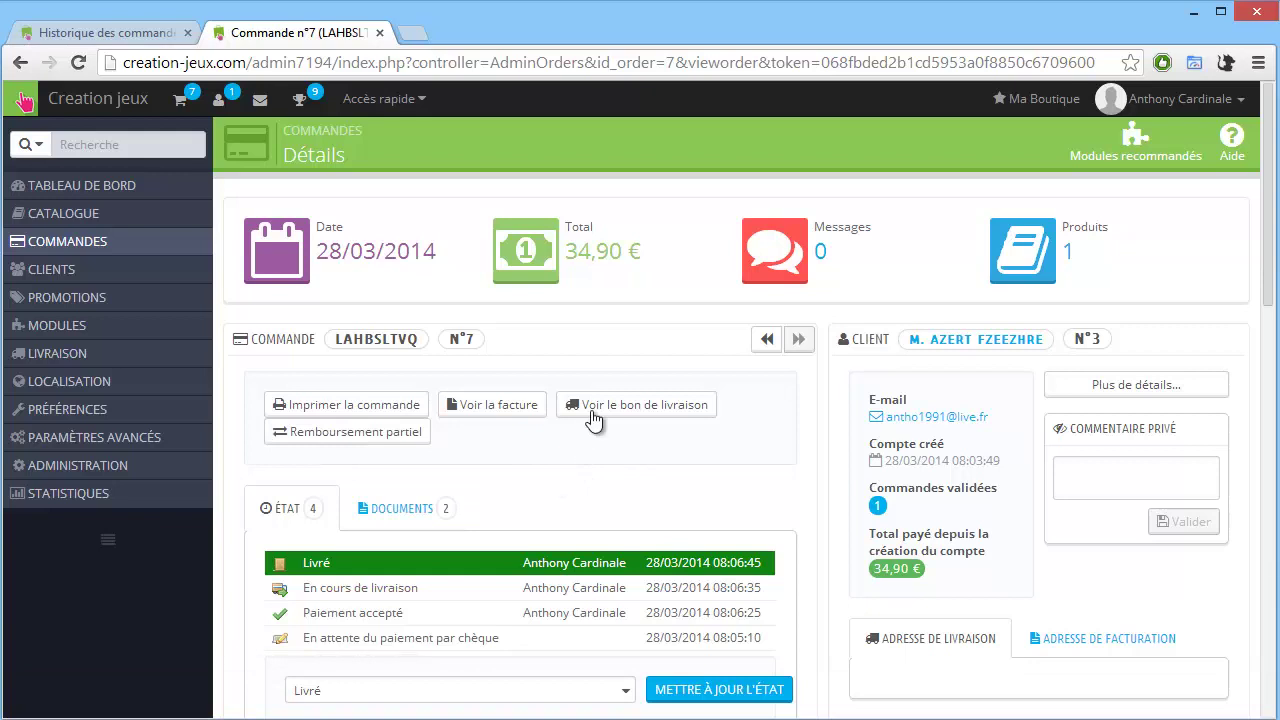
# Scroll through the order's details, status history and 34,90 € cheque payment.
pyautogui.moveTo(210, 243)
pyautogui.scroll(-3, 1066, 486)
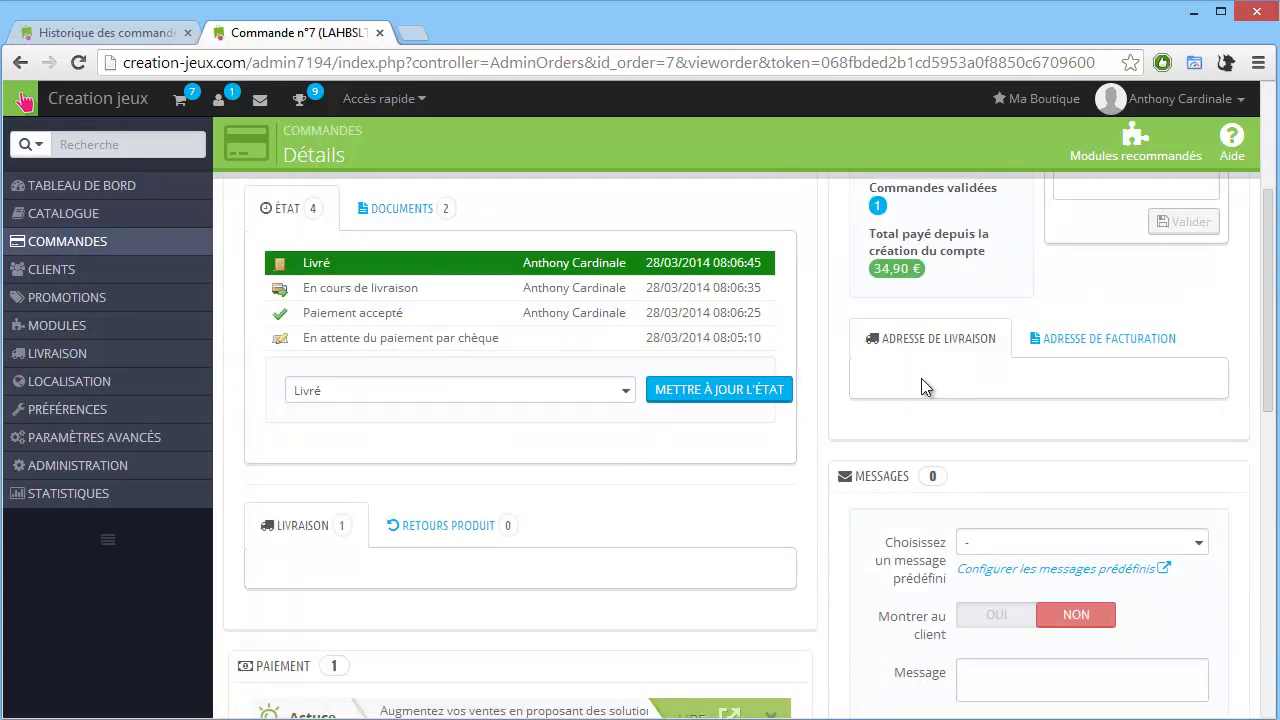
pyautogui.scroll(-3, 921, 378)
pyautogui.scroll(-6, 497, 430)
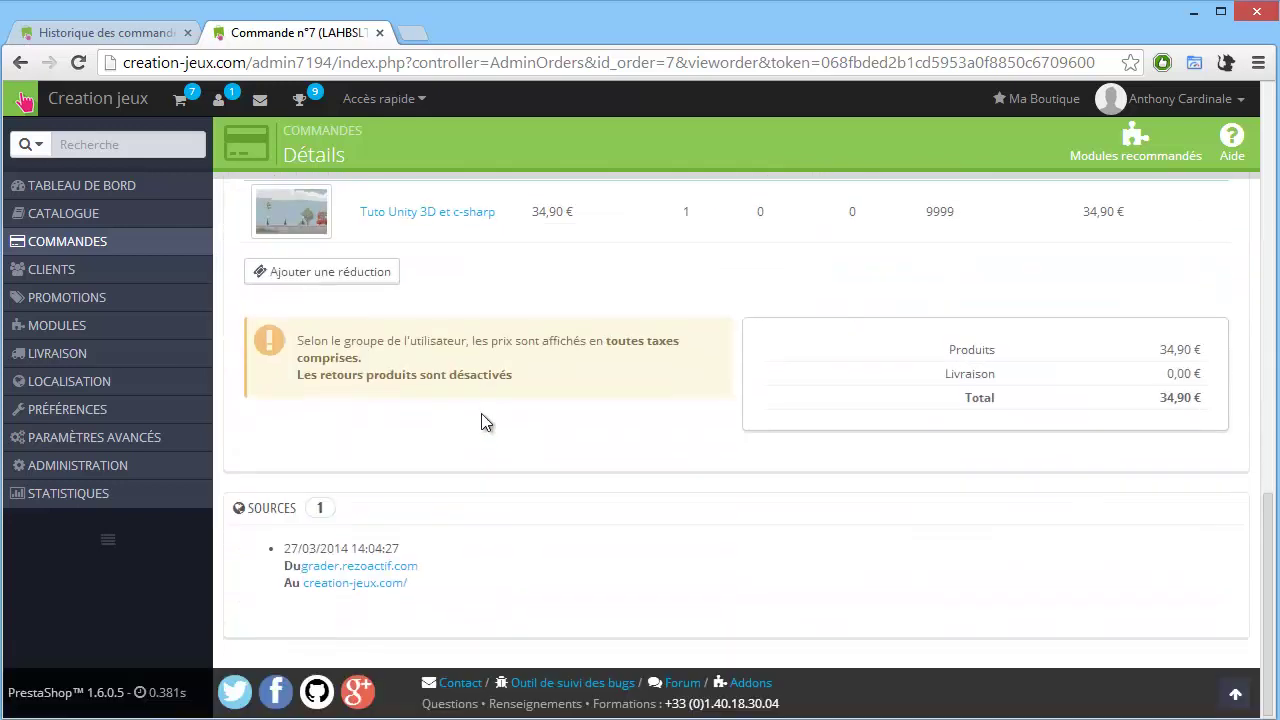
pyautogui.scroll(15, 482, 421)
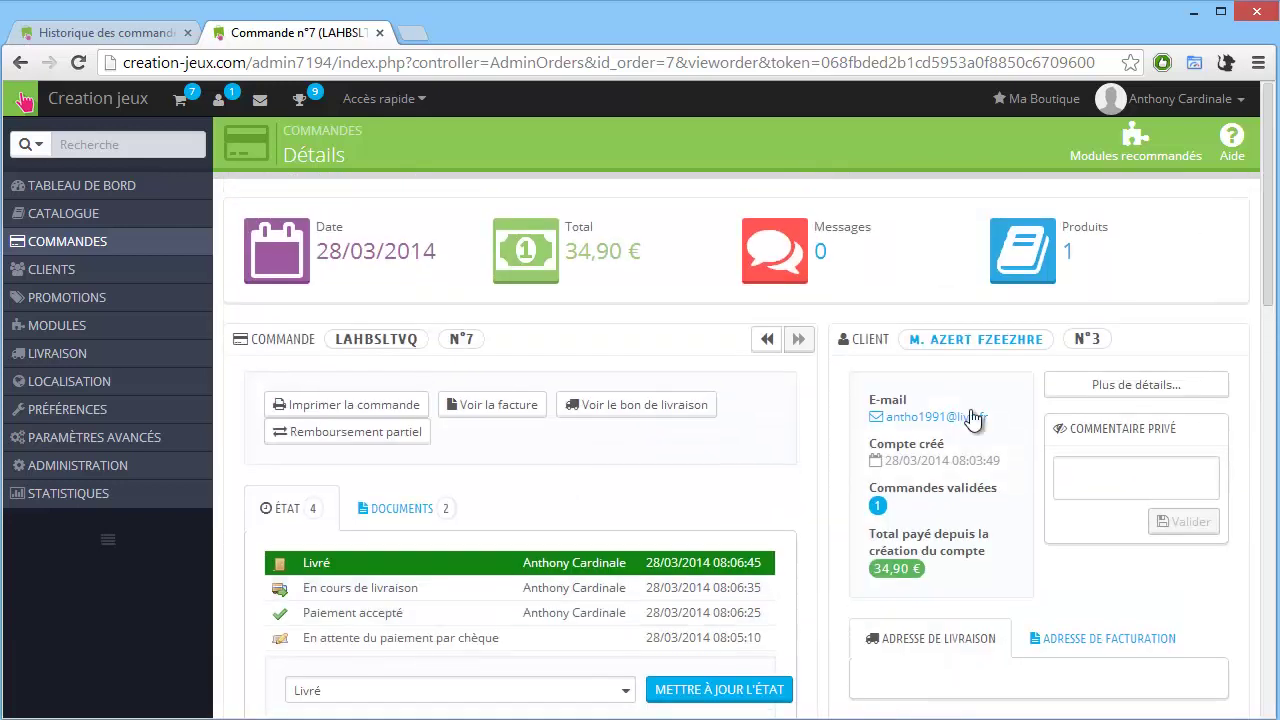
pyautogui.scroll(-3, 1007, 425)
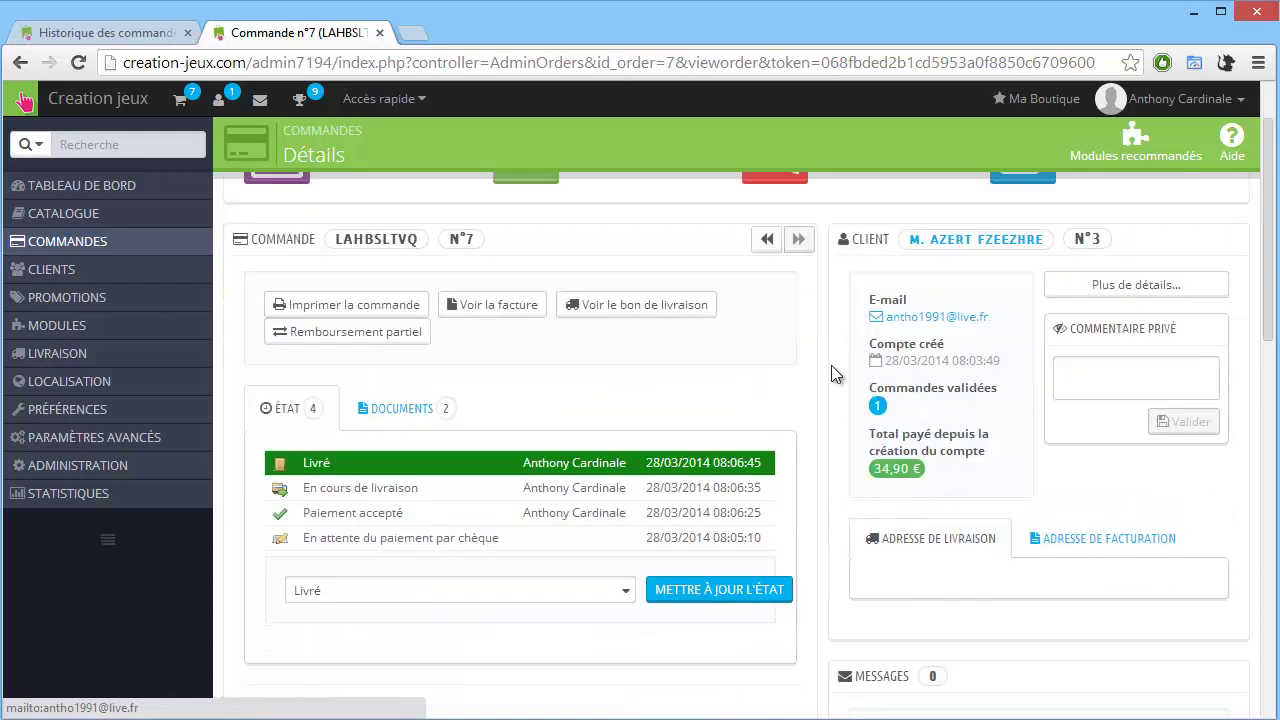
# Display and select the order's billing address, then scroll back up to the summary.
pyautogui.click(1093, 345)
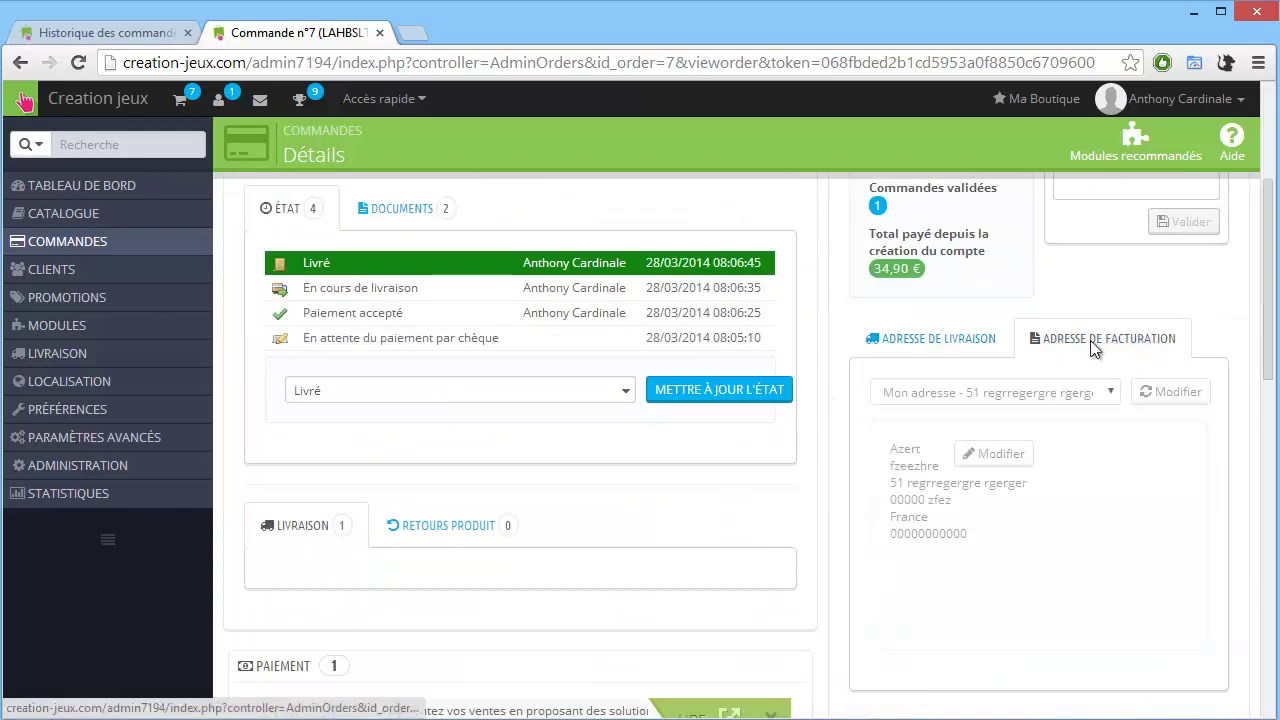
pyautogui.click(1107, 394)
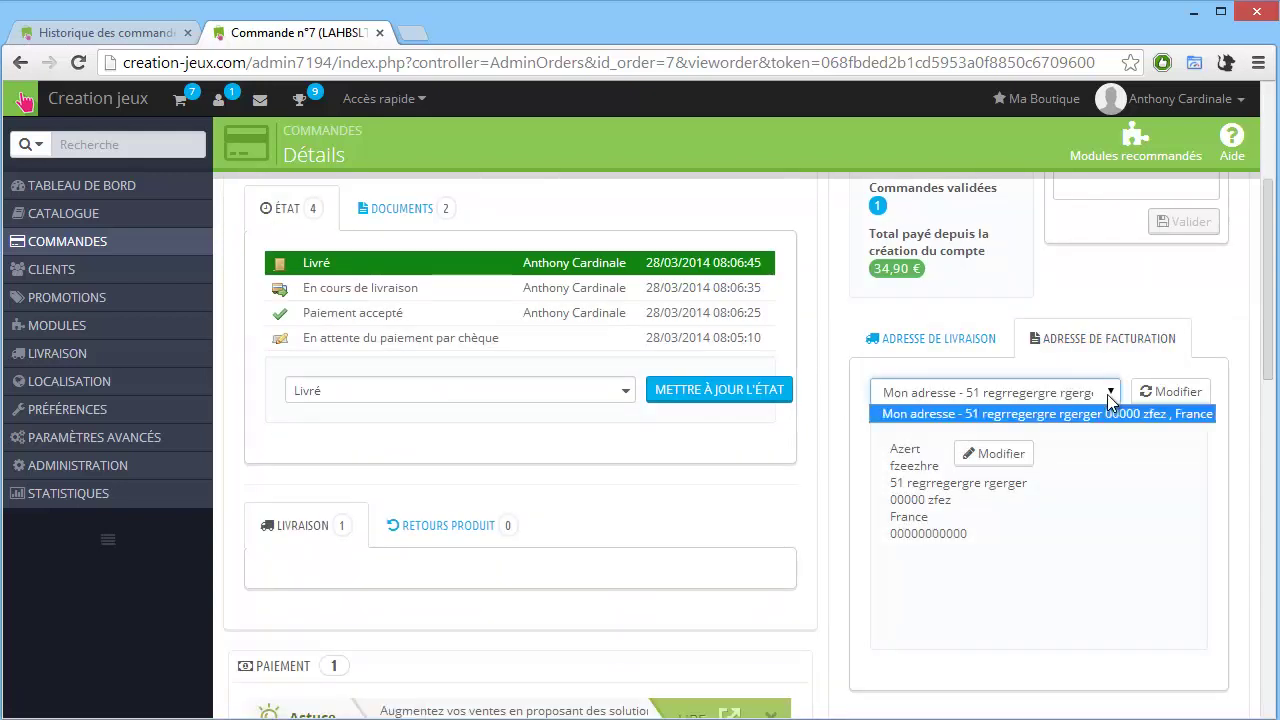
pyautogui.click(1012, 555)
pyautogui.moveTo(1004, 552); pyautogui.dragTo(888, 450)
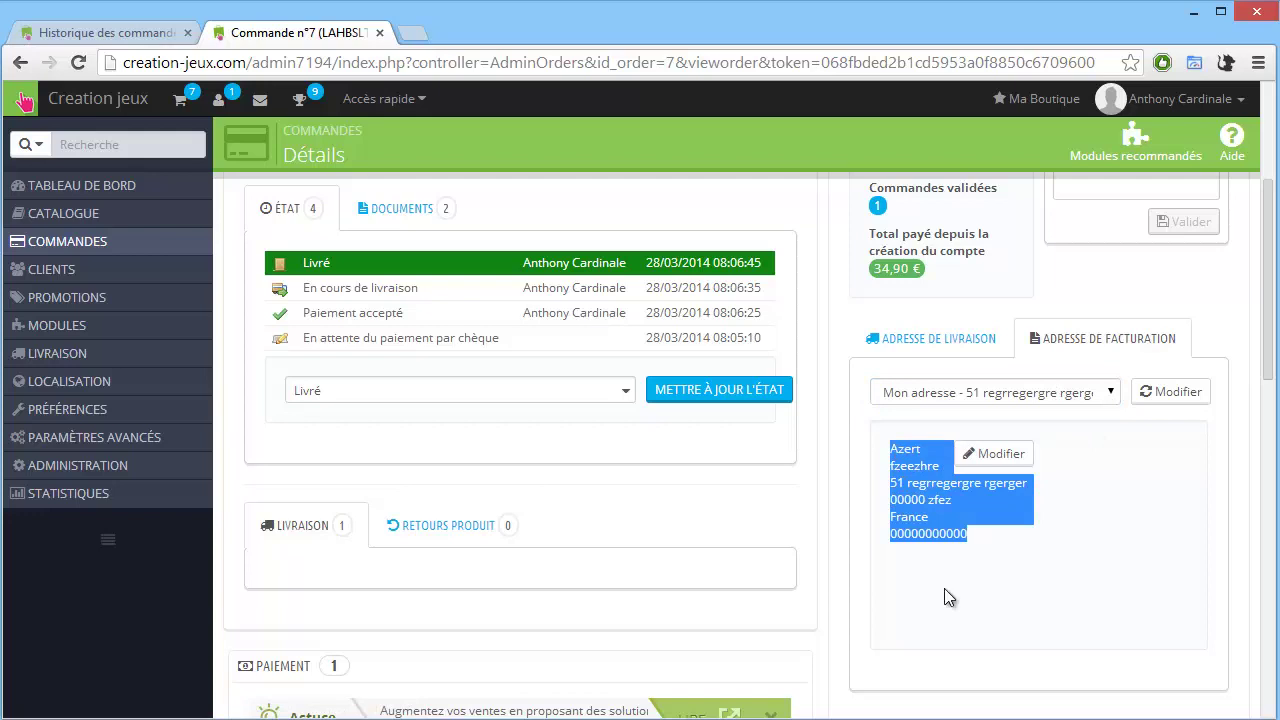
pyautogui.scroll(-4, 761, 503)
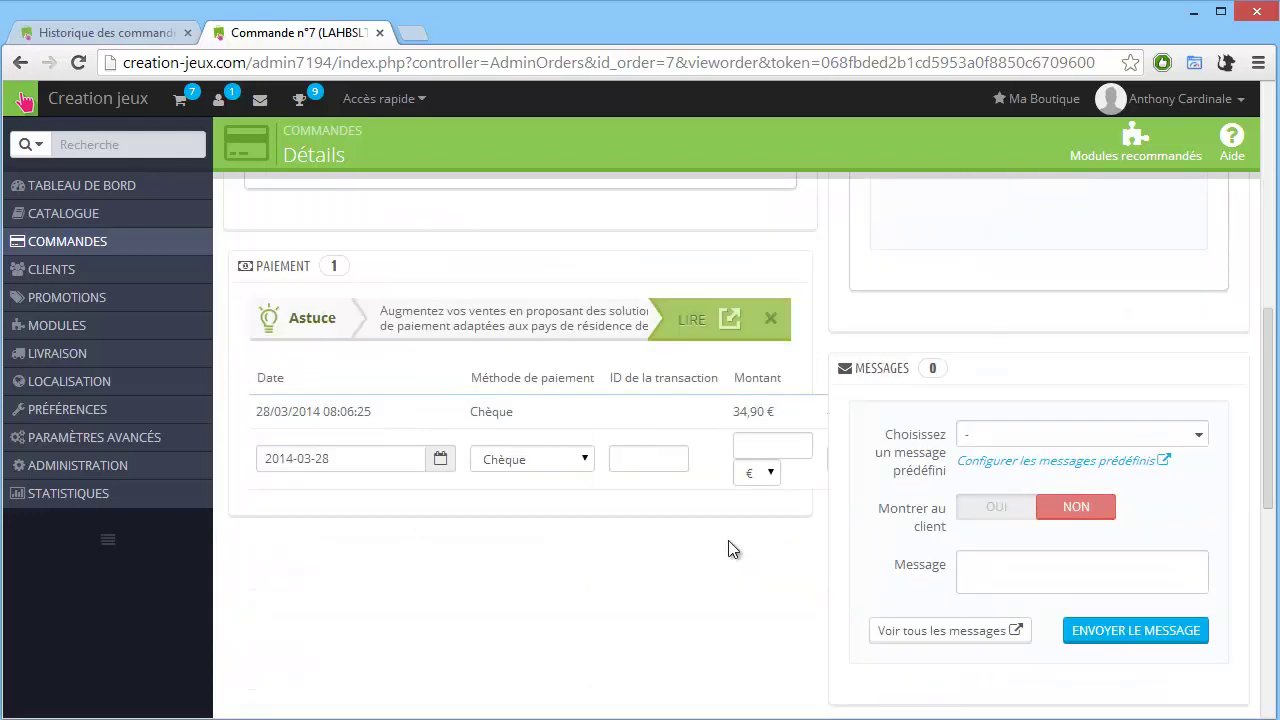
pyautogui.scroll(-1, 735, 542)
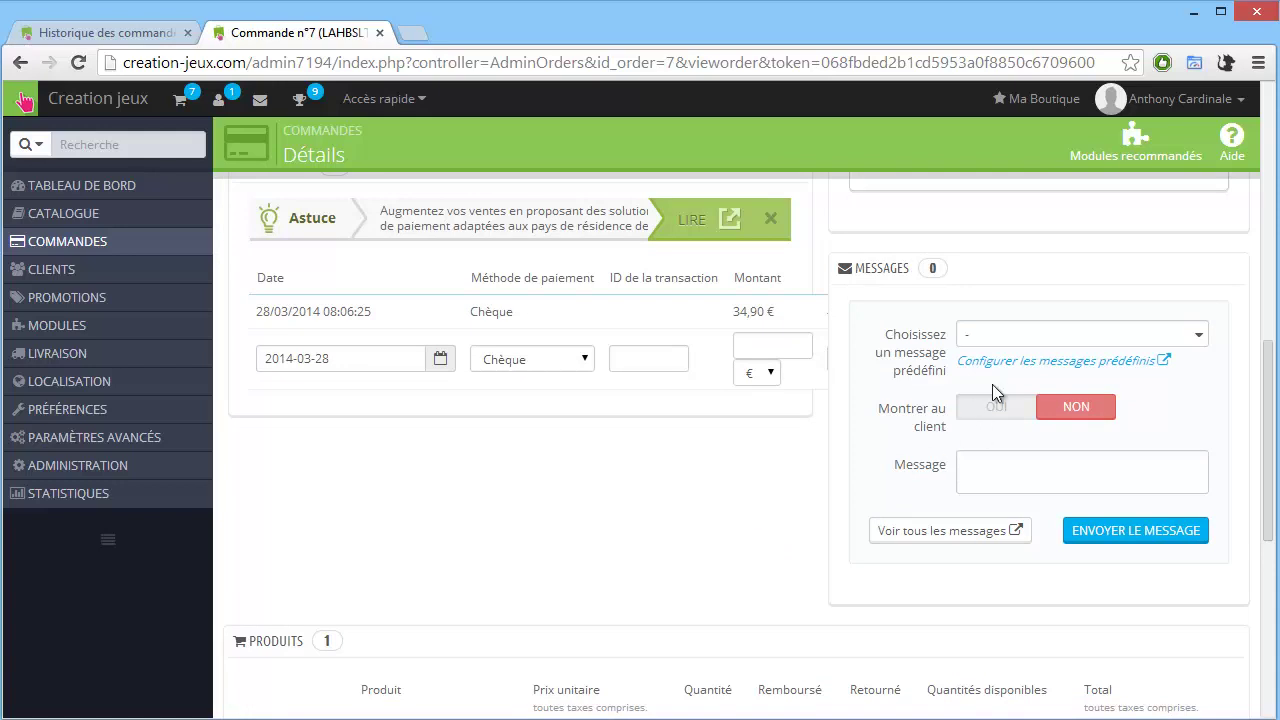
pyautogui.scroll(5, 590, 398)
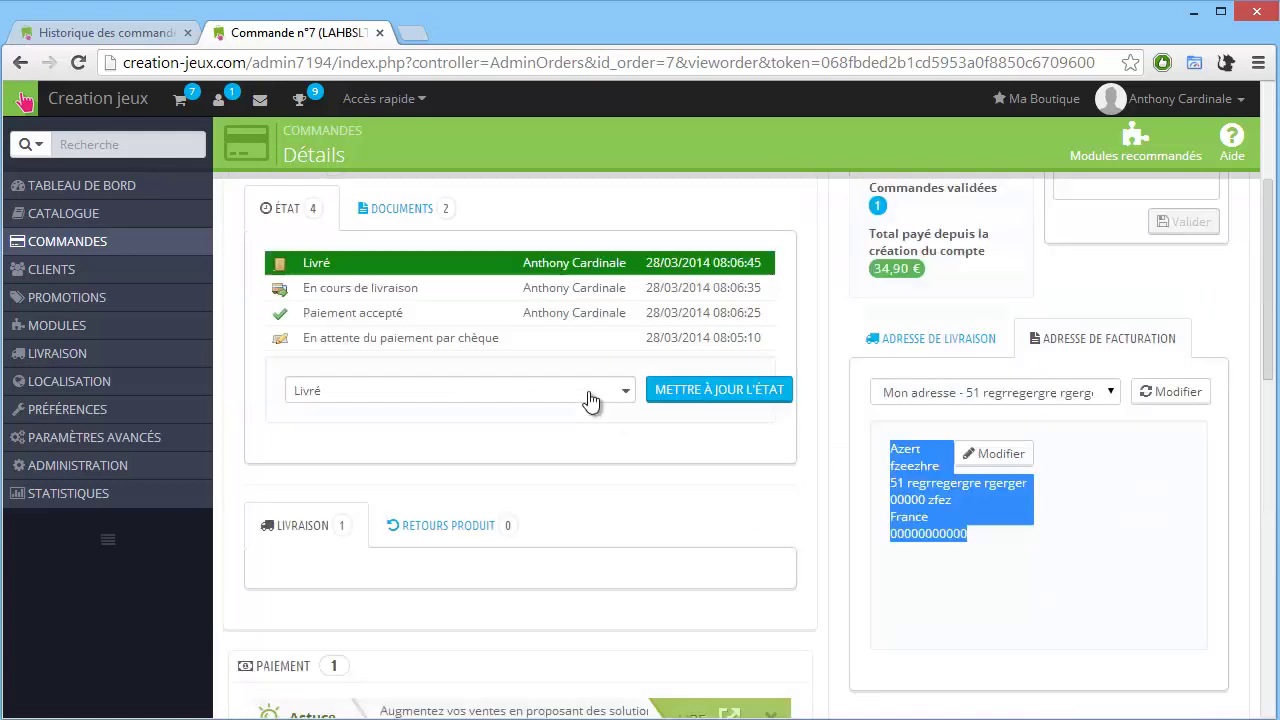
pyautogui.scroll(3, 590, 398)
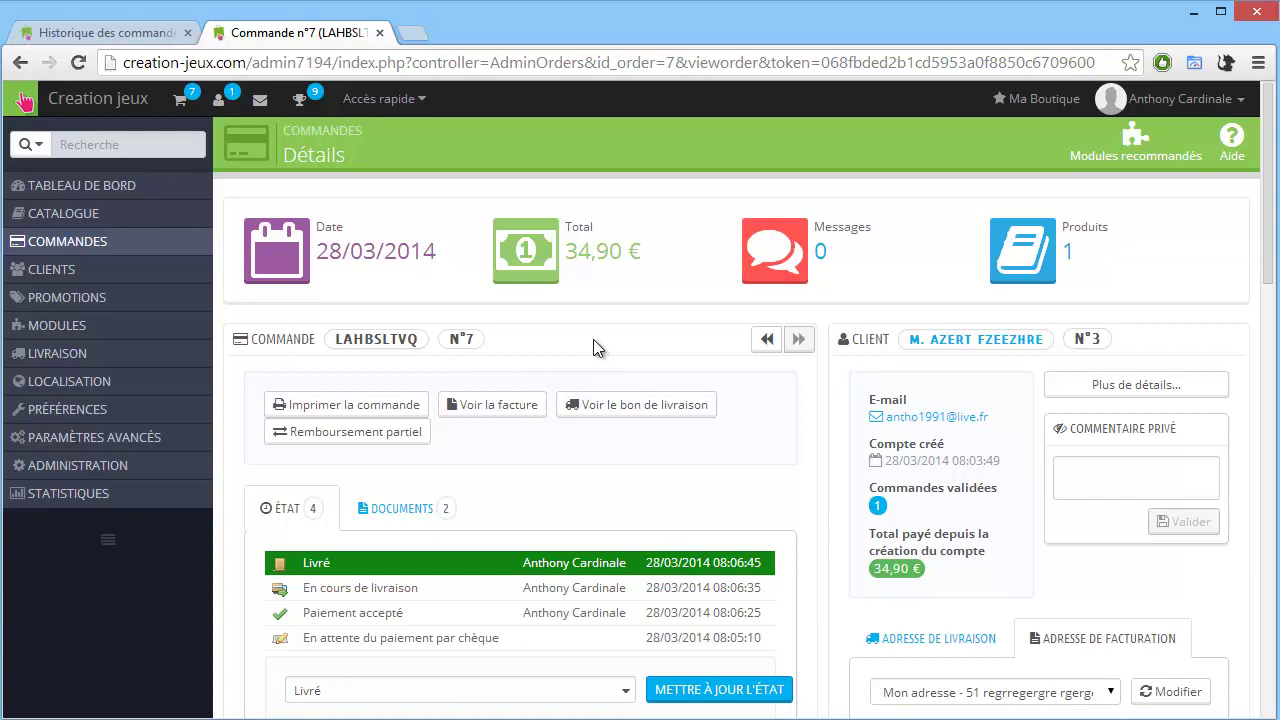
# Open the Commandes list and check that the two latest orders are marked Livré.
pyautogui.moveTo(200, 214)
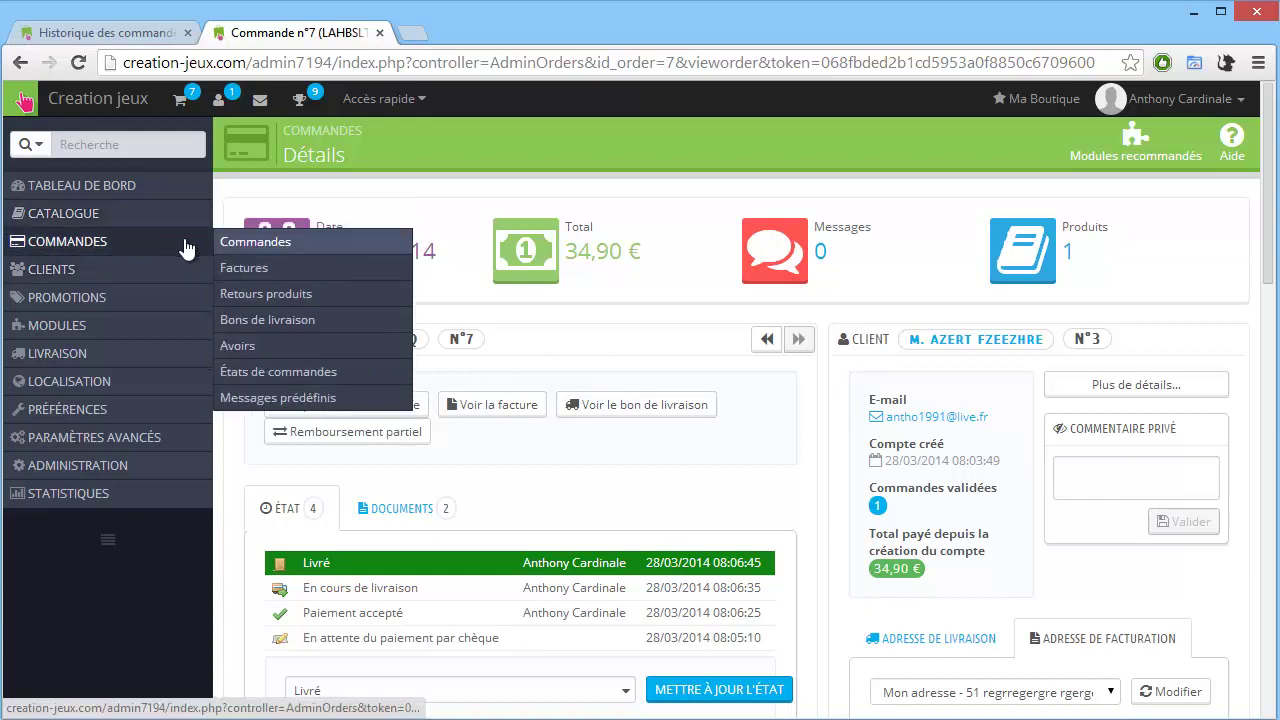
pyautogui.click(252, 240)
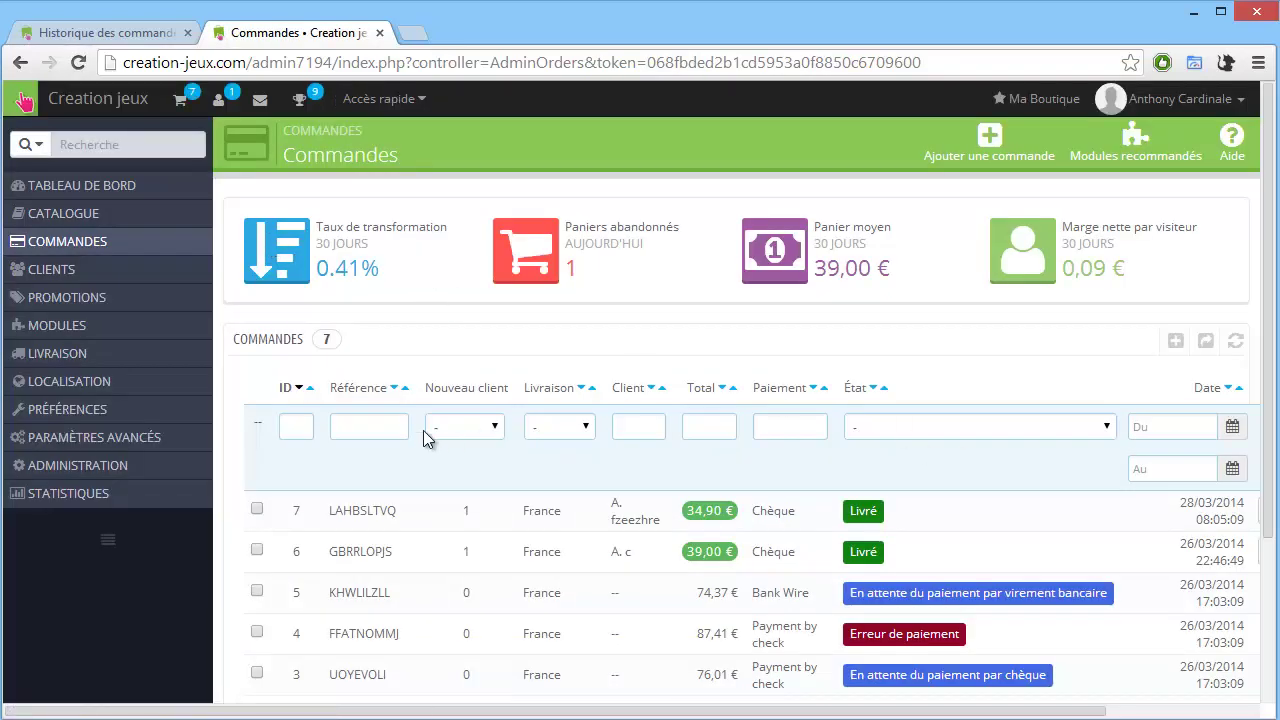
pyautogui.scroll(-1, 700, 390)
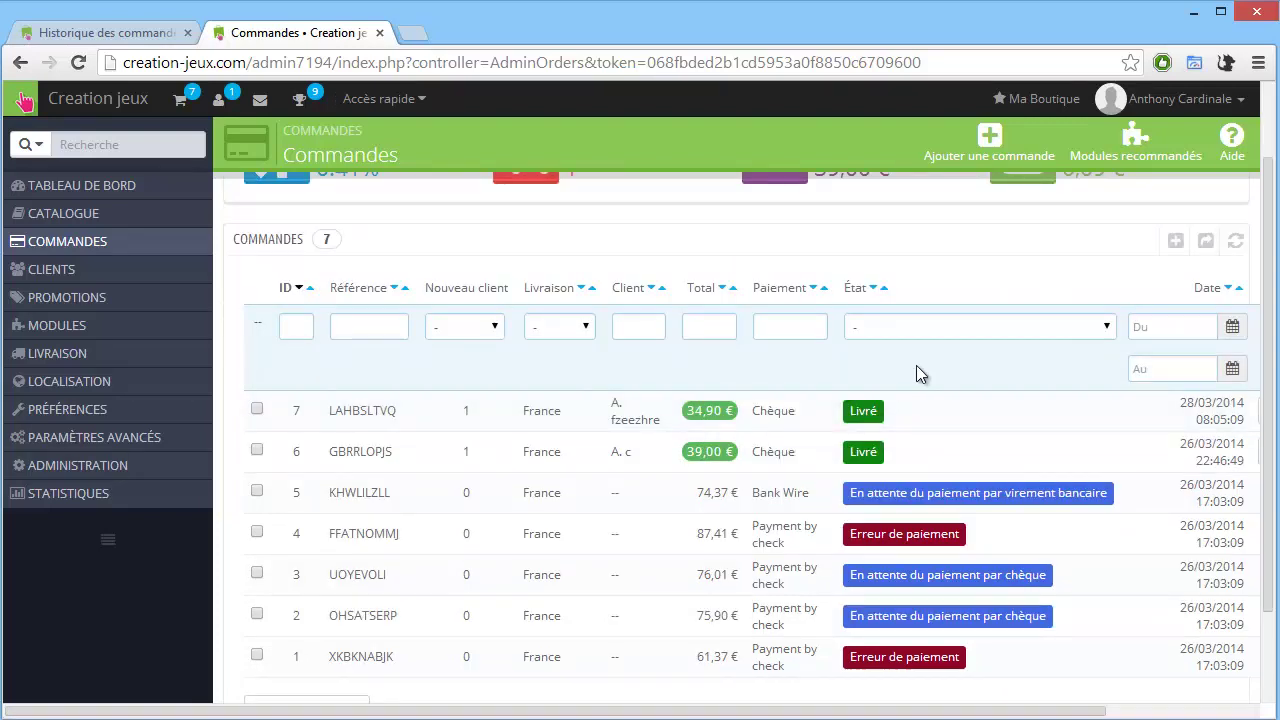
pyautogui.scroll(-1, 975, 498)
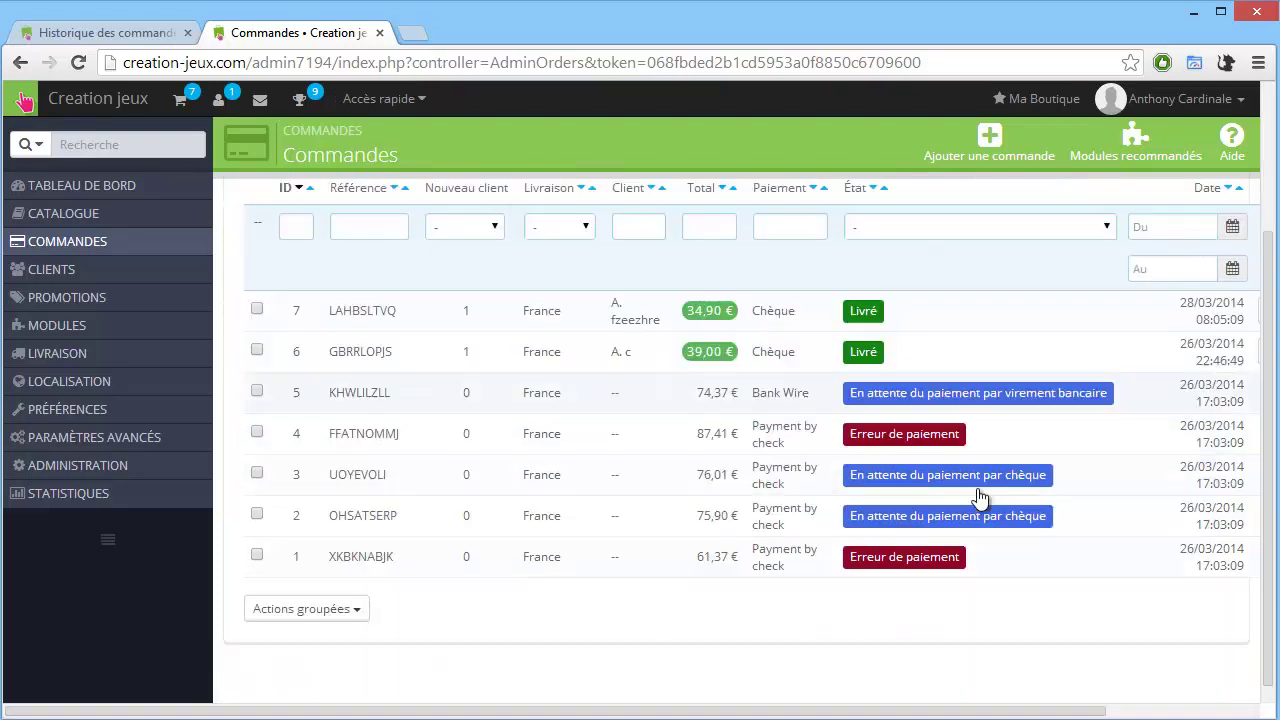
pyautogui.scroll(-1, 960, 480)
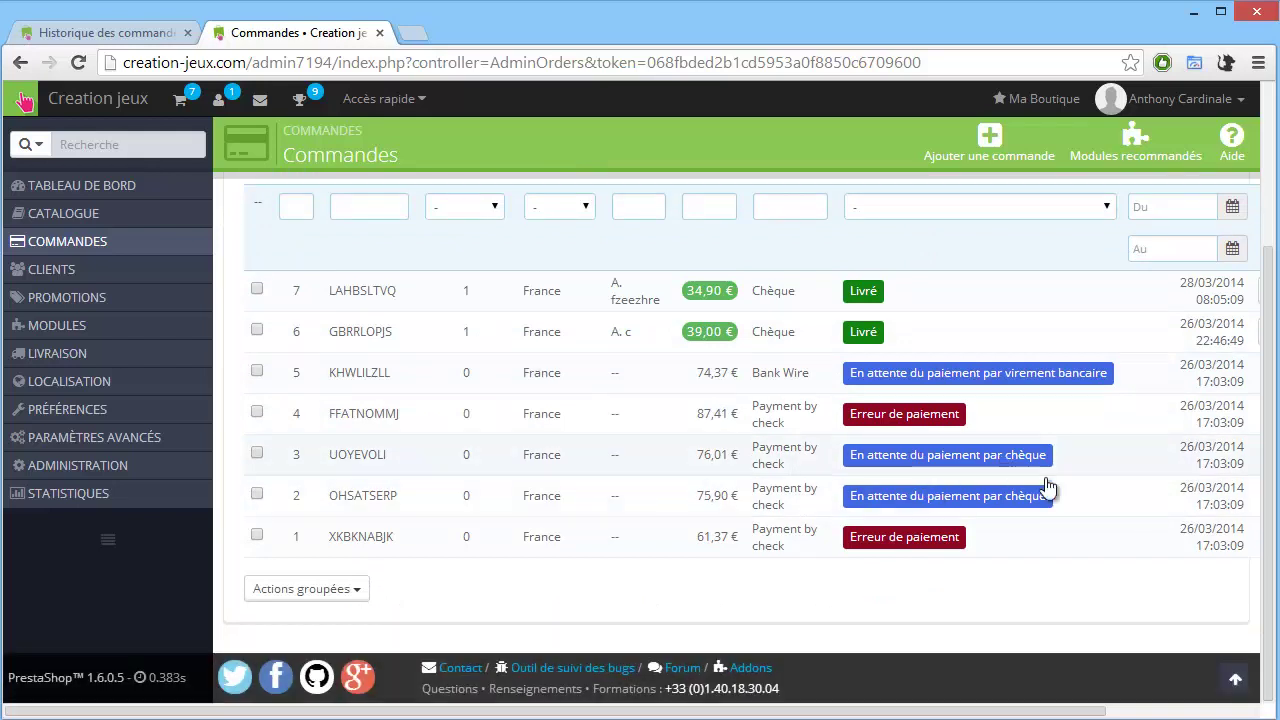
pyautogui.scroll(2, 1049, 488)
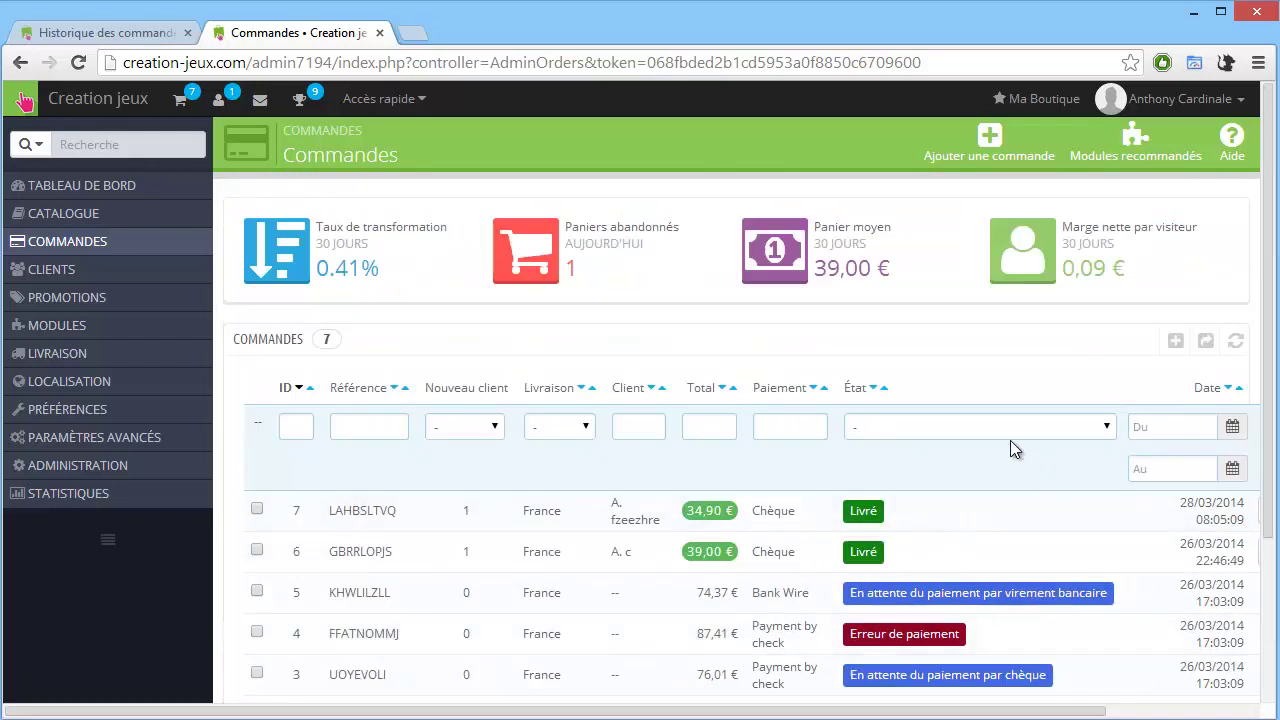
pyautogui.moveTo(160, 243)
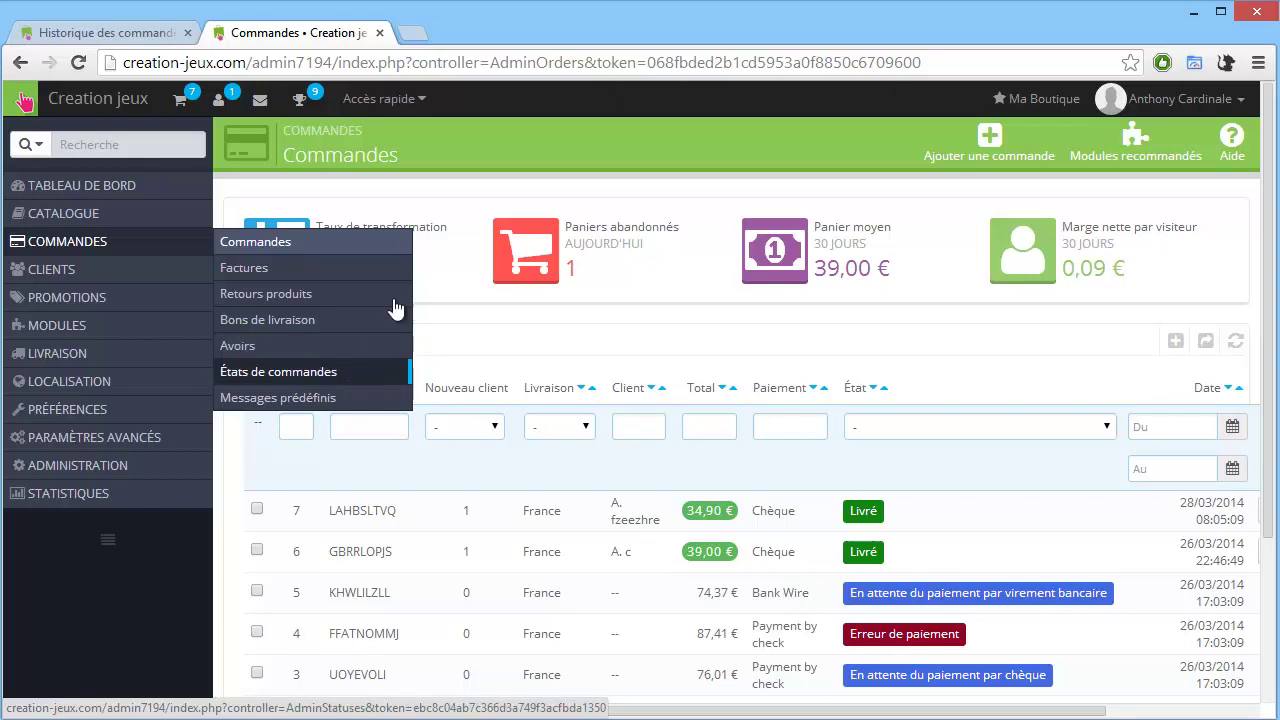
pyautogui.click(326, 400)
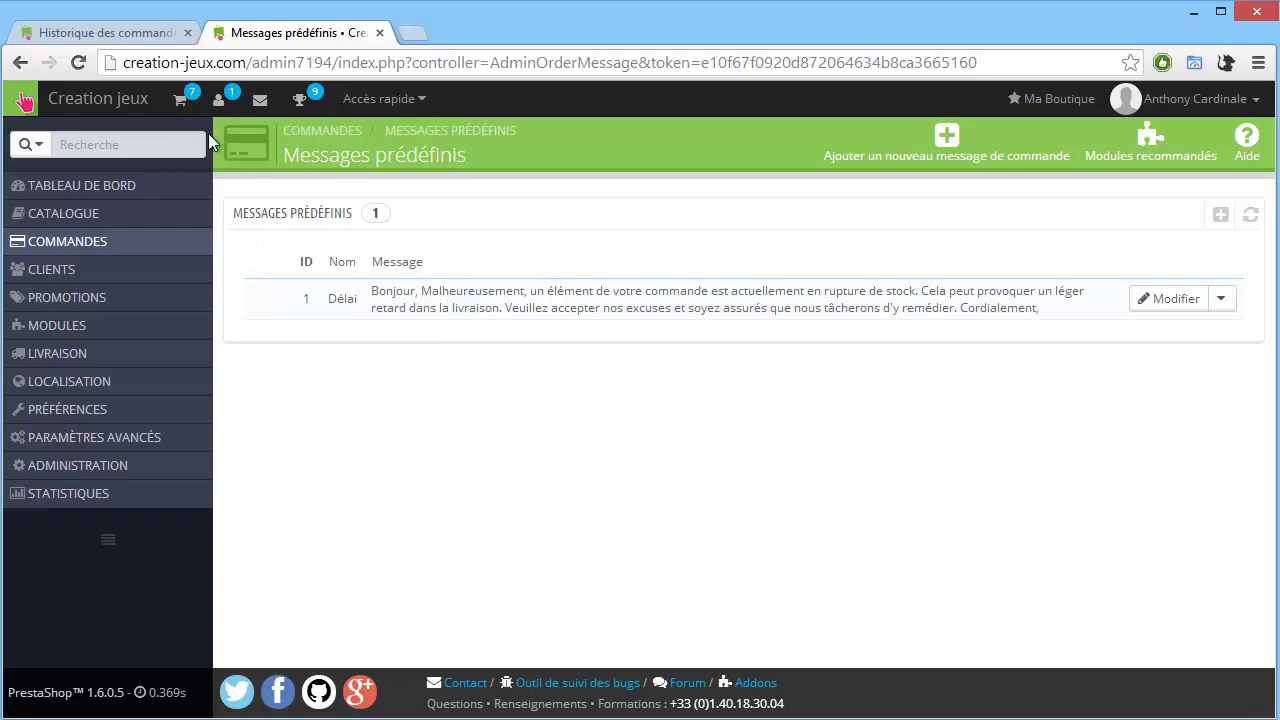
pyautogui.click(107, 541)
pyautogui.click(35, 612)
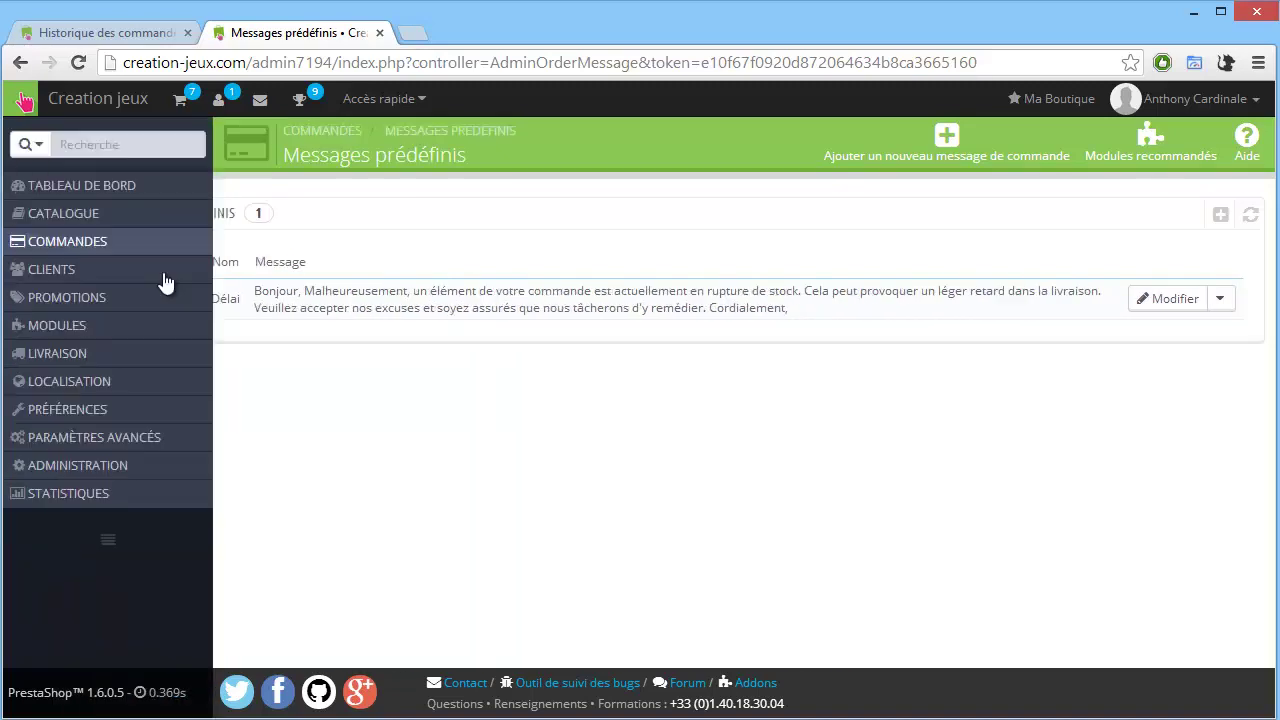
pyautogui.moveTo(63, 218)
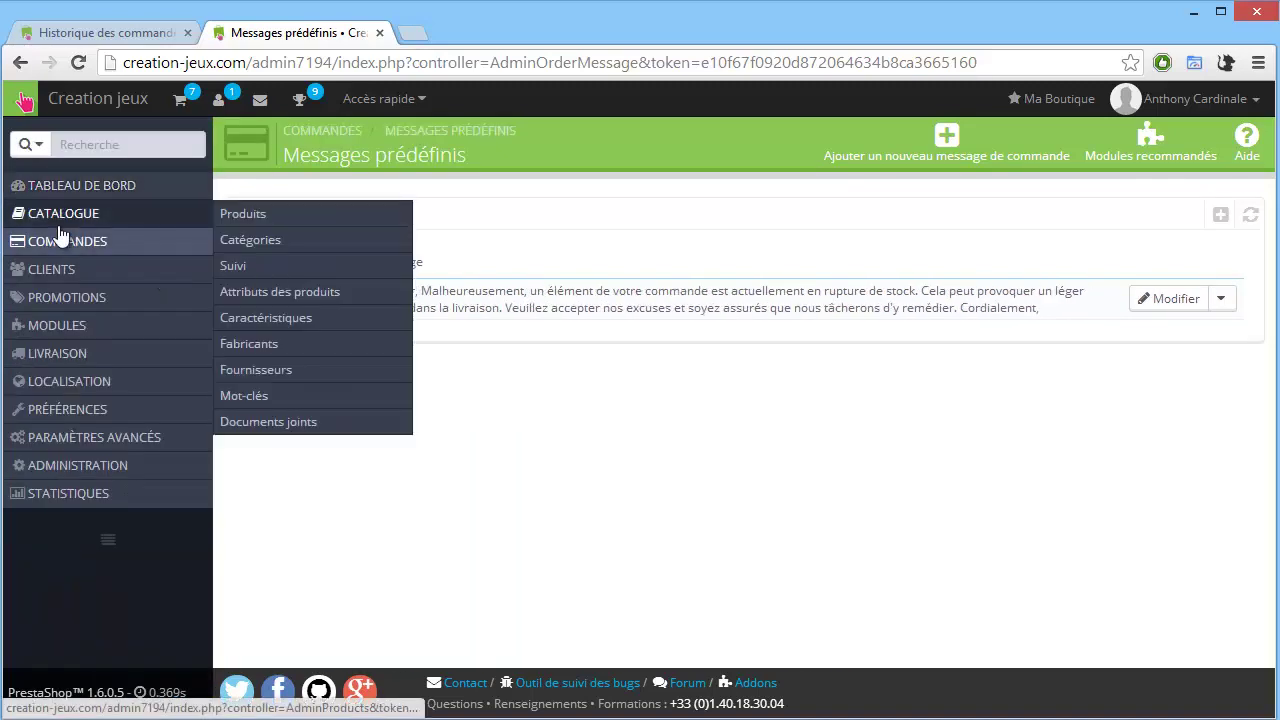
pyautogui.moveTo(104, 245)
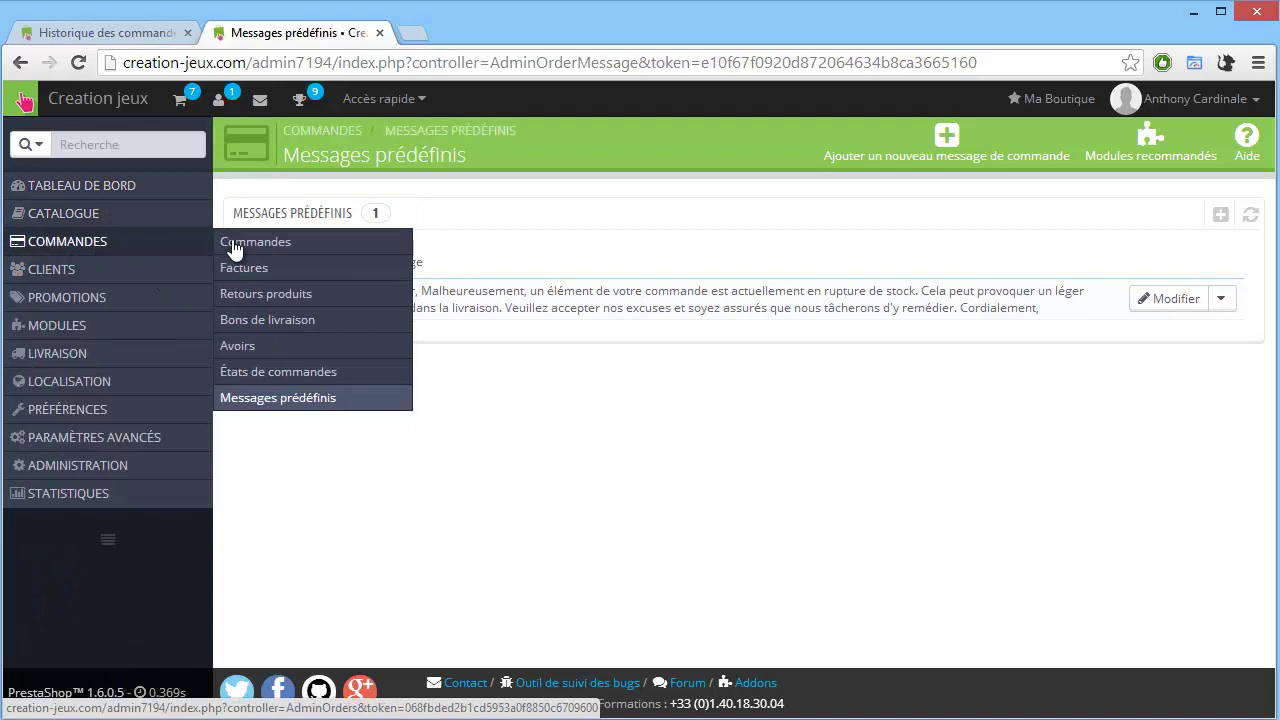
pyautogui.click(248, 241)
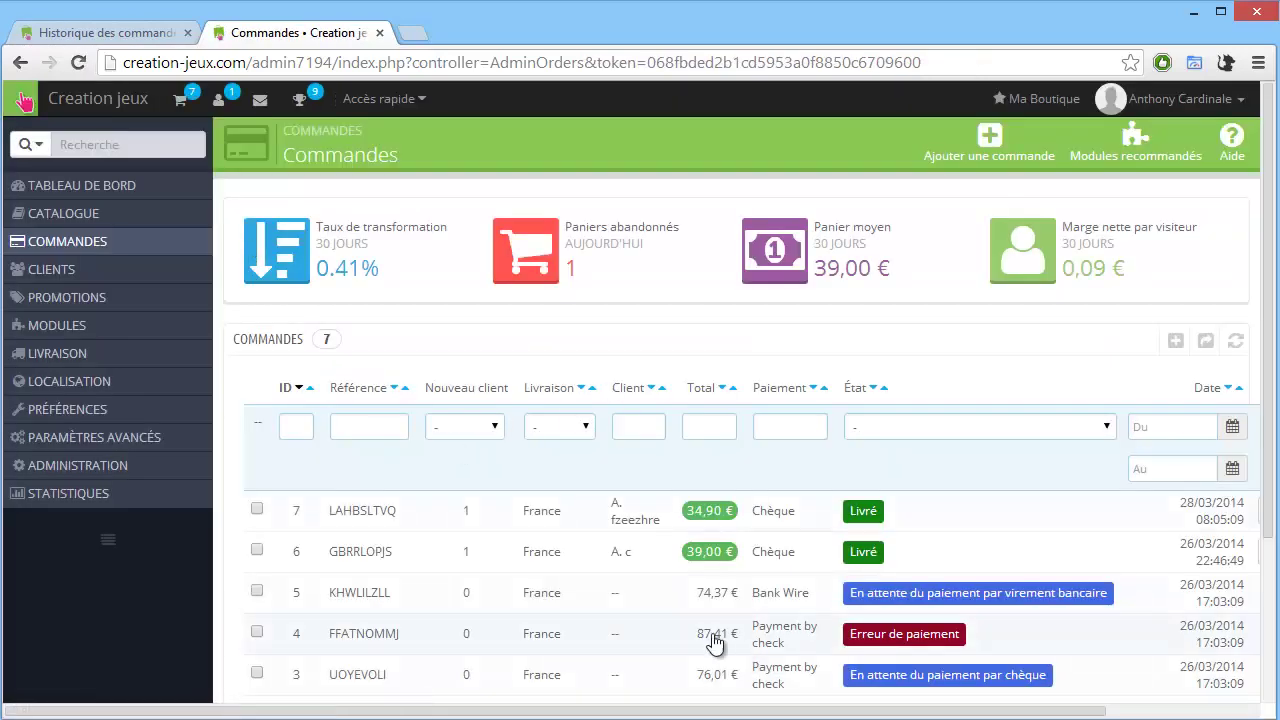
# In FileZilla, enlarge the window and open the remote /www/modules folder.
pyautogui.hotkey('alt', 'Tab')
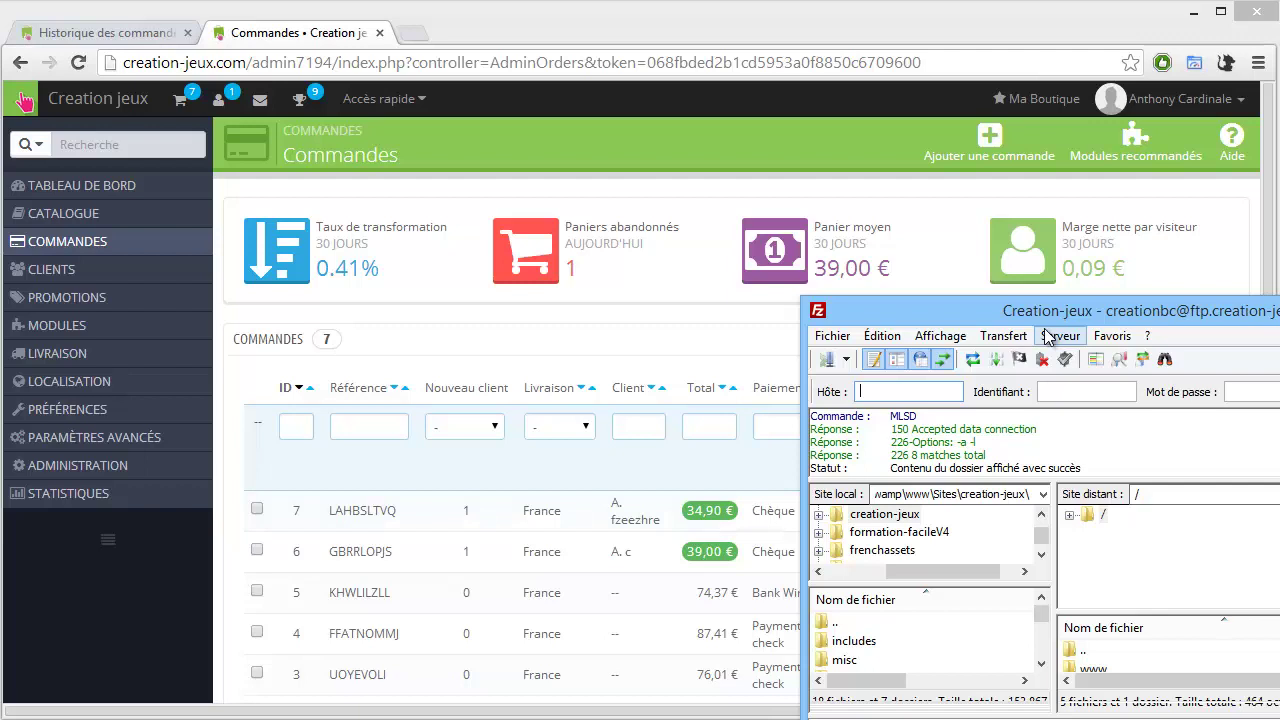
pyautogui.moveTo(1052, 316); pyautogui.dragTo(331, 40)
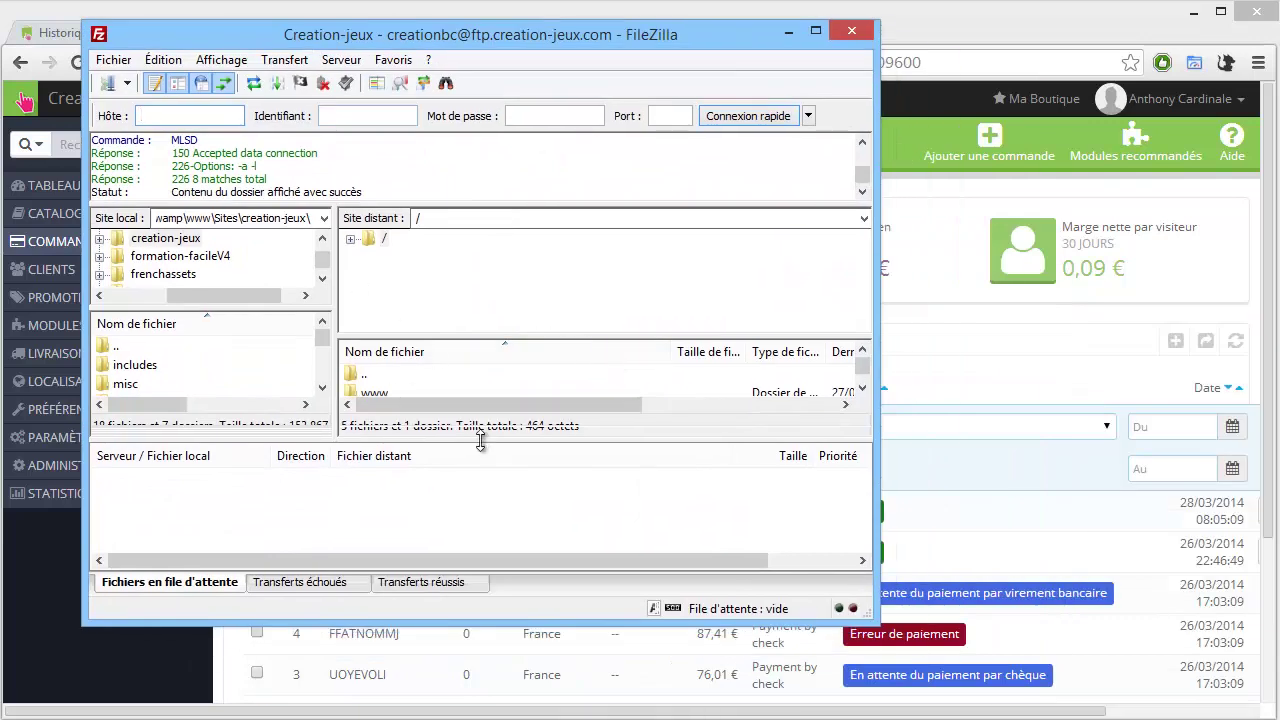
pyautogui.moveTo(480, 442); pyautogui.dragTo(480, 483)
pyautogui.doubleClick(385, 393)
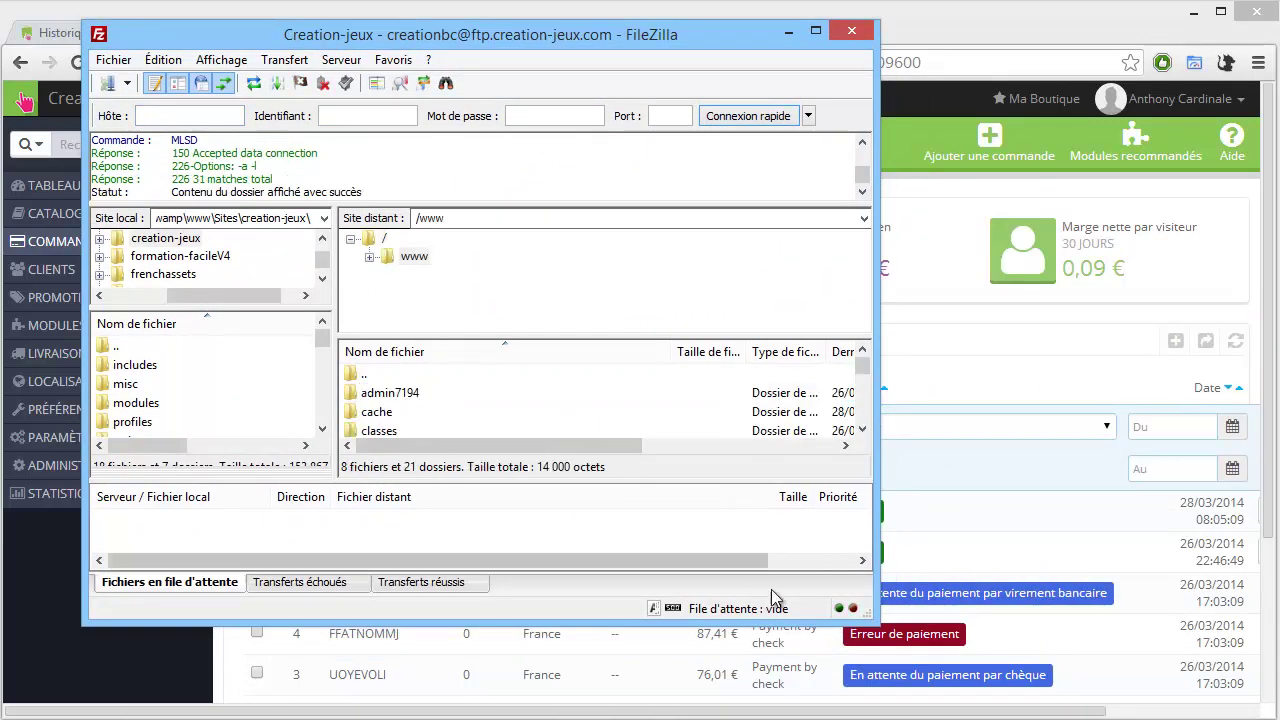
pyautogui.moveTo(770, 625); pyautogui.dragTo(770, 716)
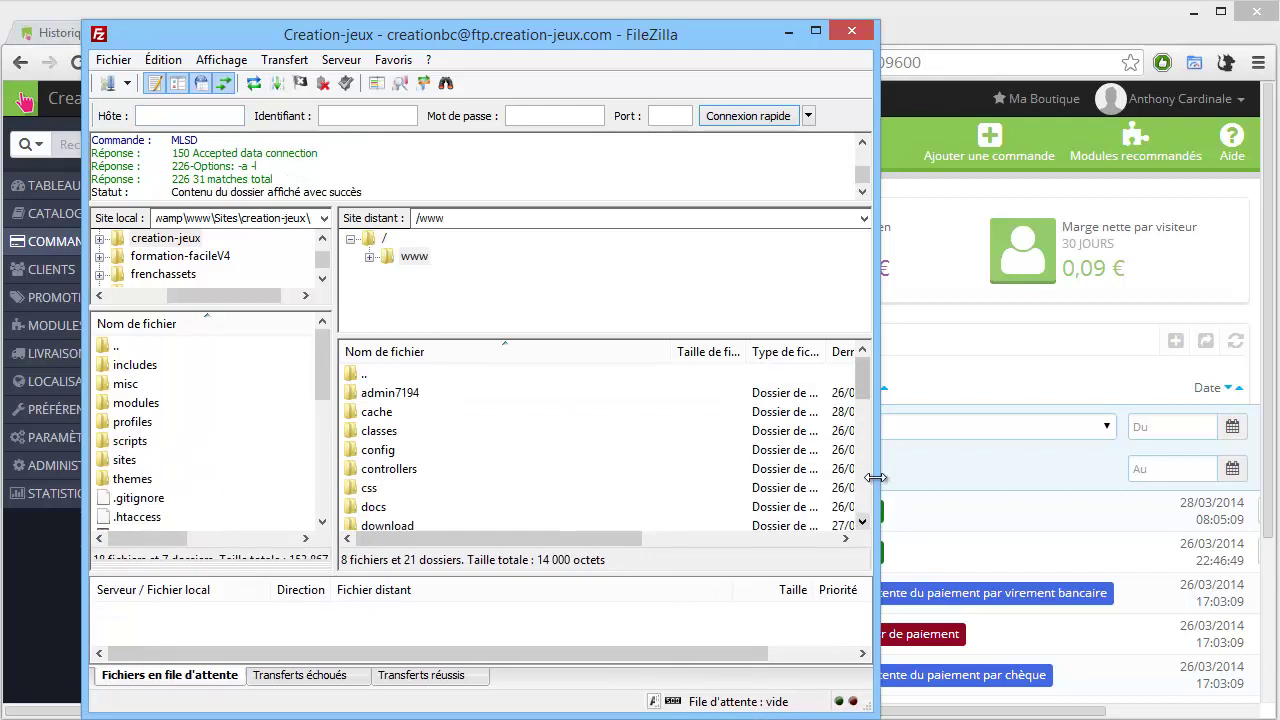
pyautogui.moveTo(878, 480); pyautogui.dragTo(1085, 474)
pyautogui.click(647, 442)
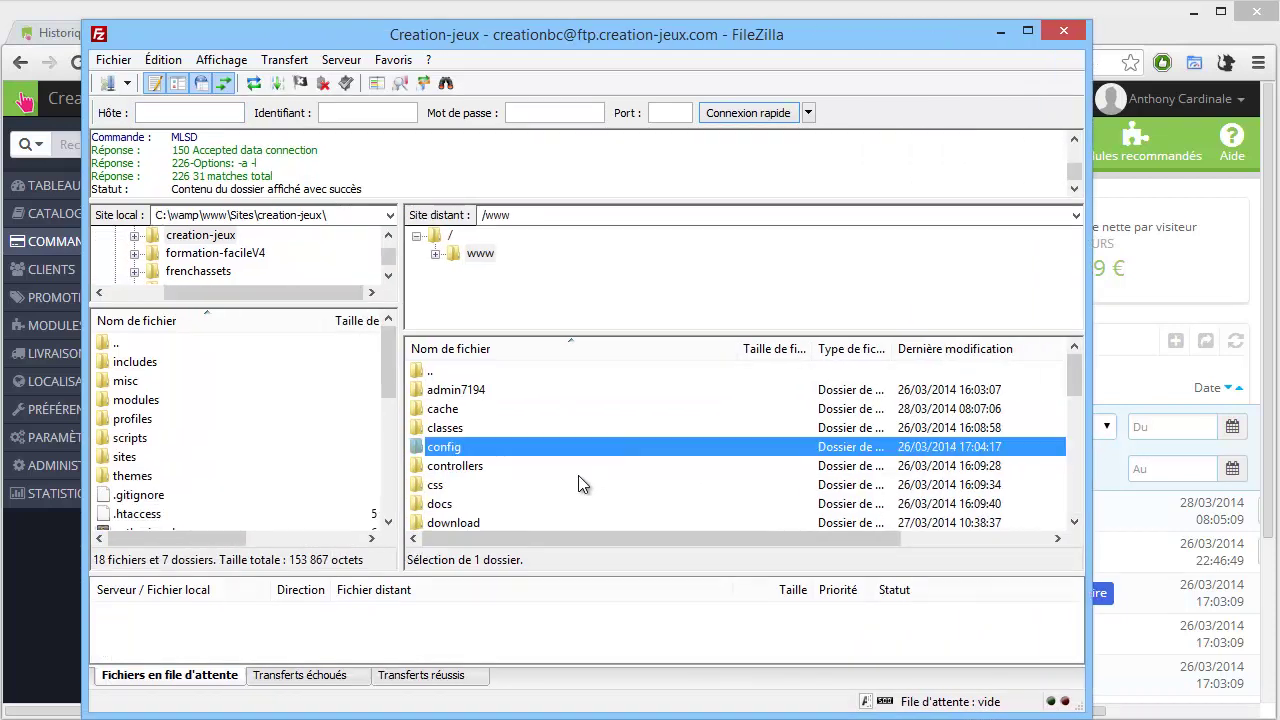
pyautogui.scroll(-1, 570, 477)
pyautogui.scroll(-2, 565, 487)
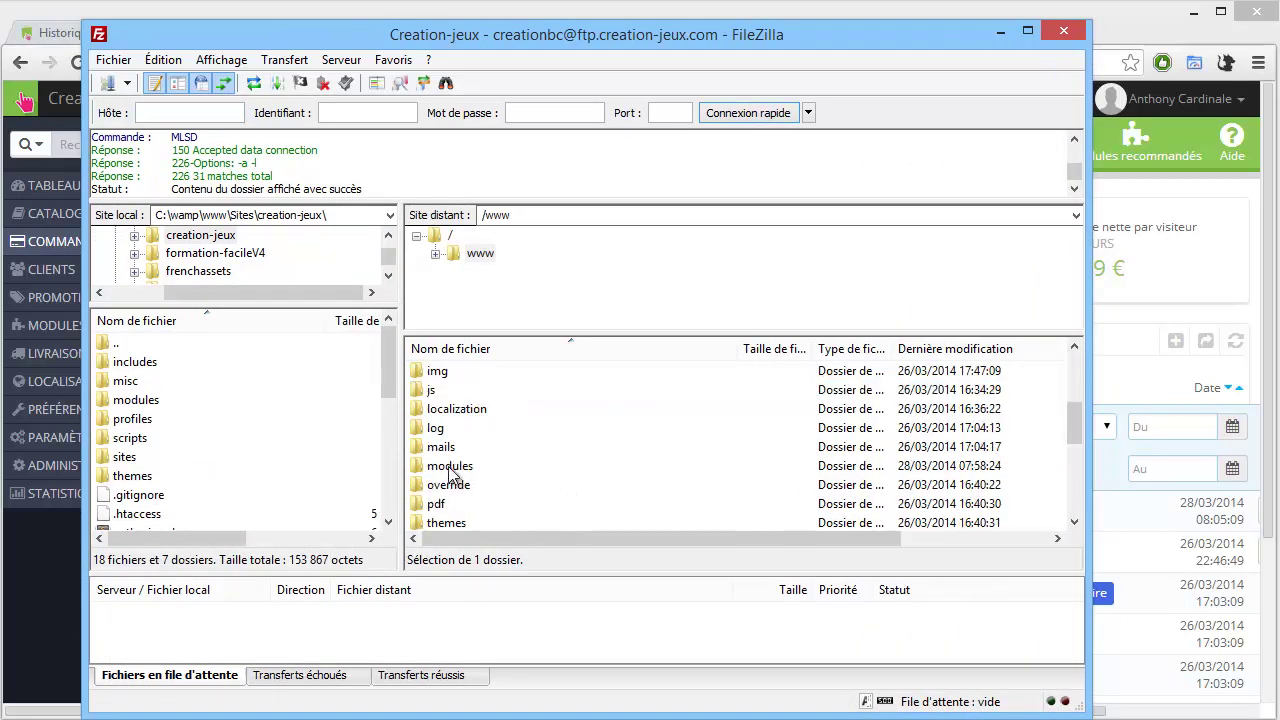
pyautogui.doubleClick(451, 474)
# Set the paypal folder's permissions to 755, recursing into all subfolders and files.
pyautogui.scroll(-6, 490, 447)
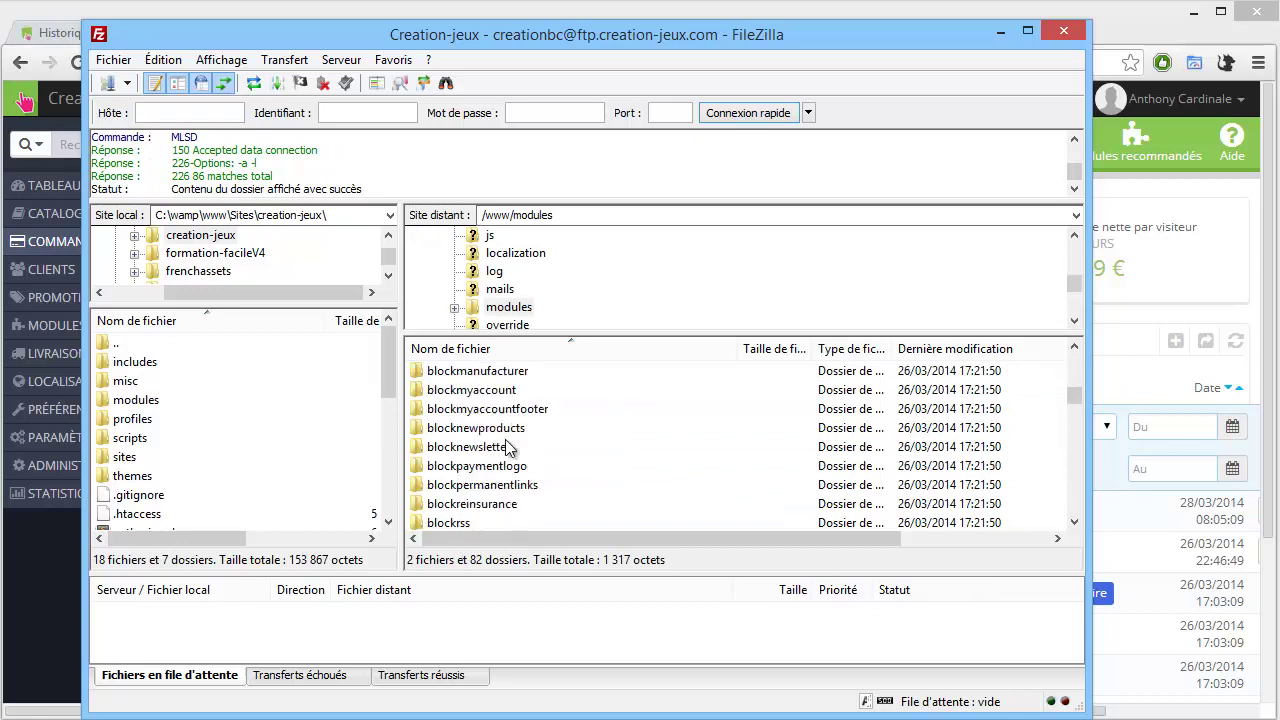
pyautogui.scroll(-15, 508, 447)
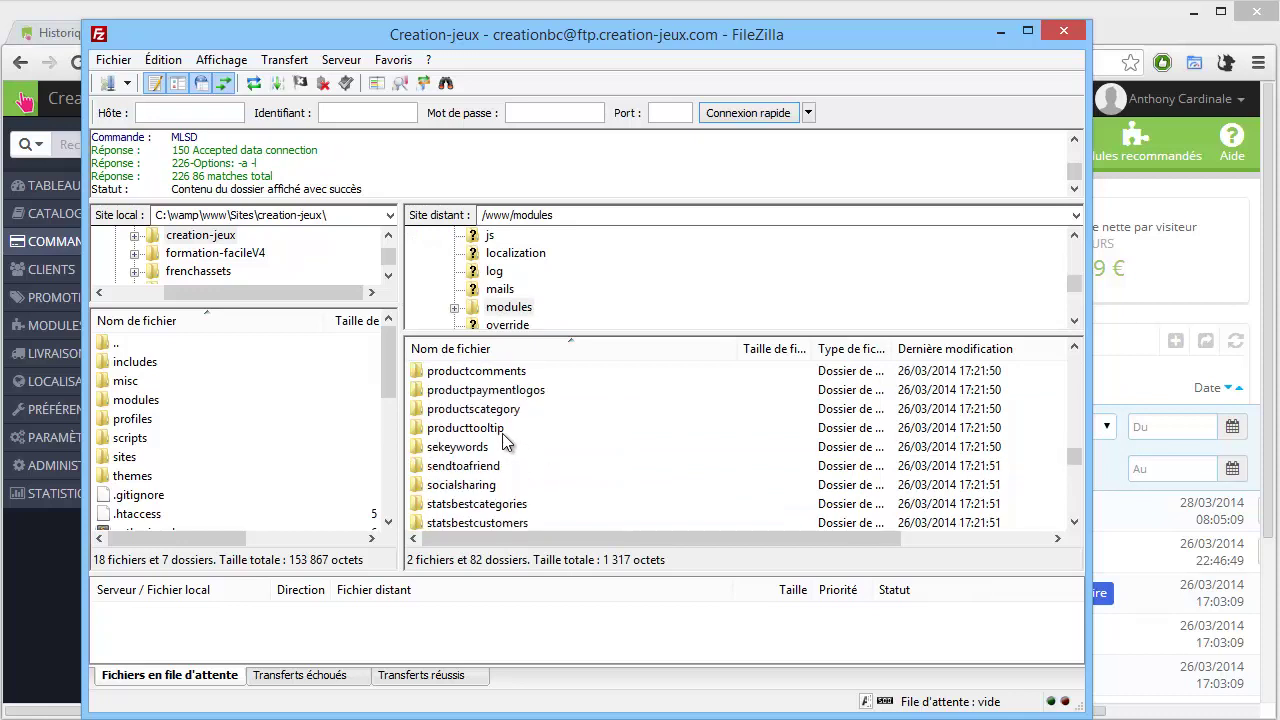
pyautogui.scroll(1, 504, 438)
pyautogui.click(452, 410)
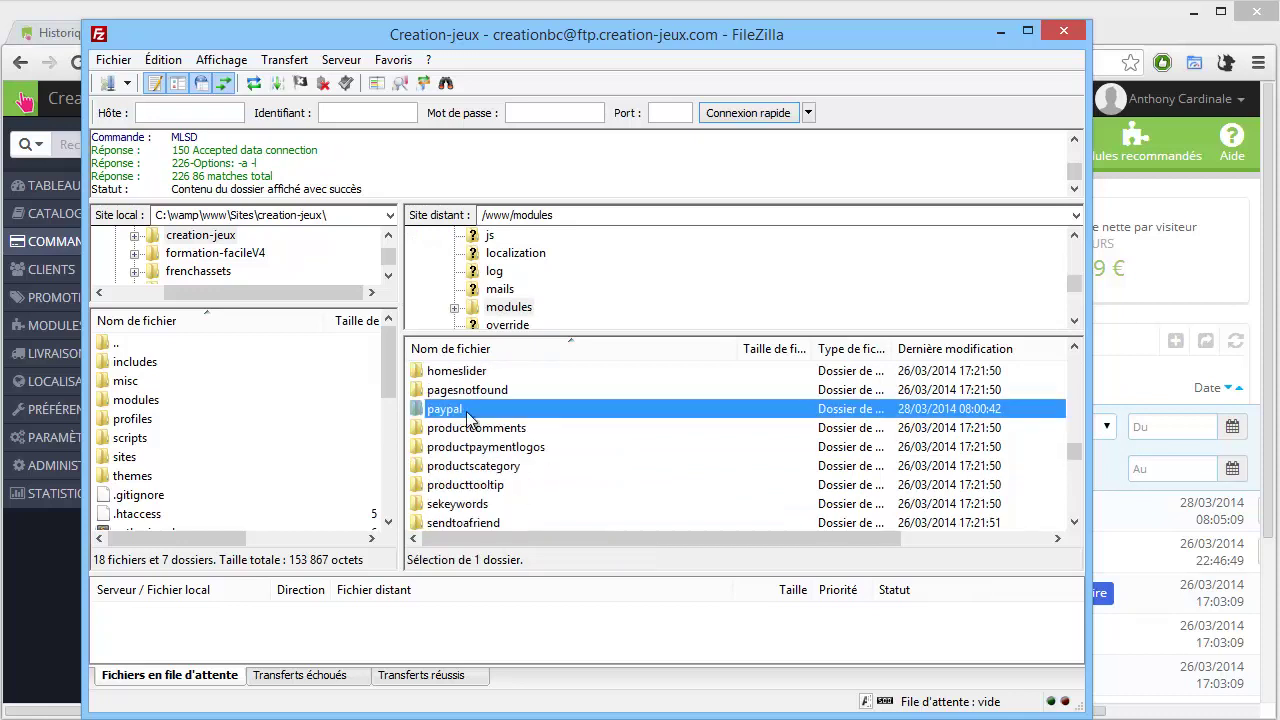
pyautogui.rightClick(455, 416)
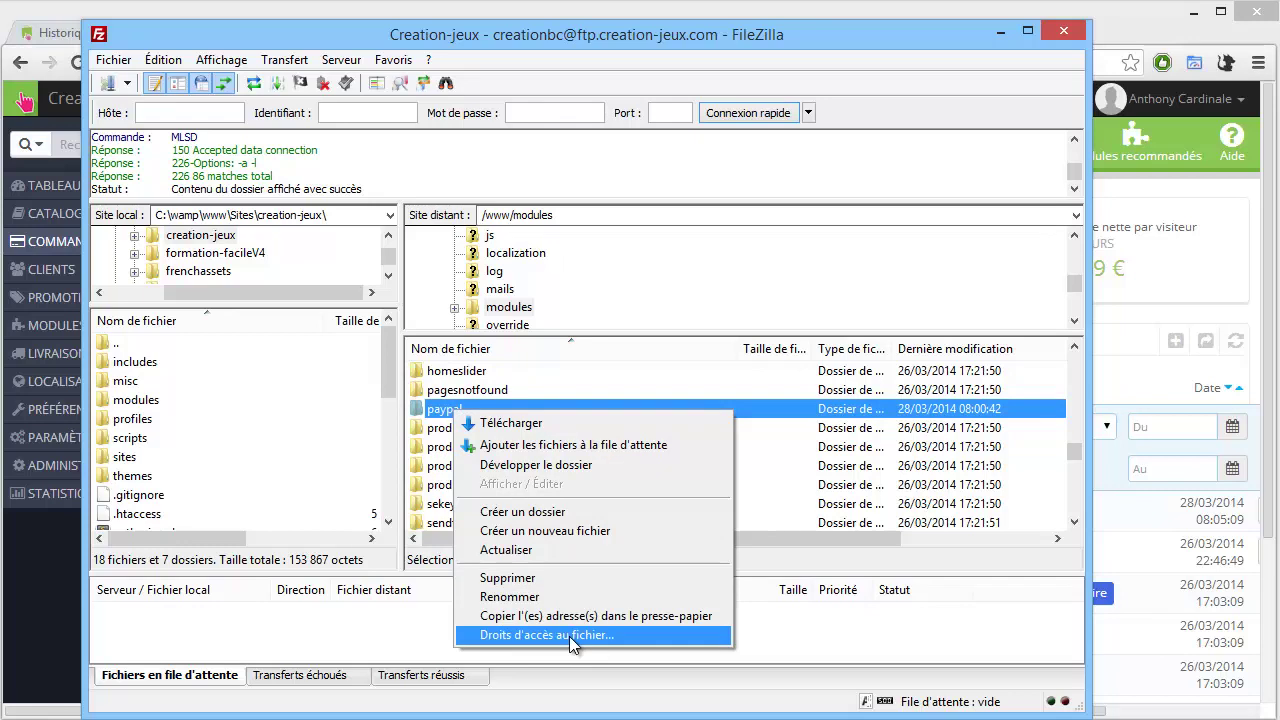
pyautogui.click(569, 636)
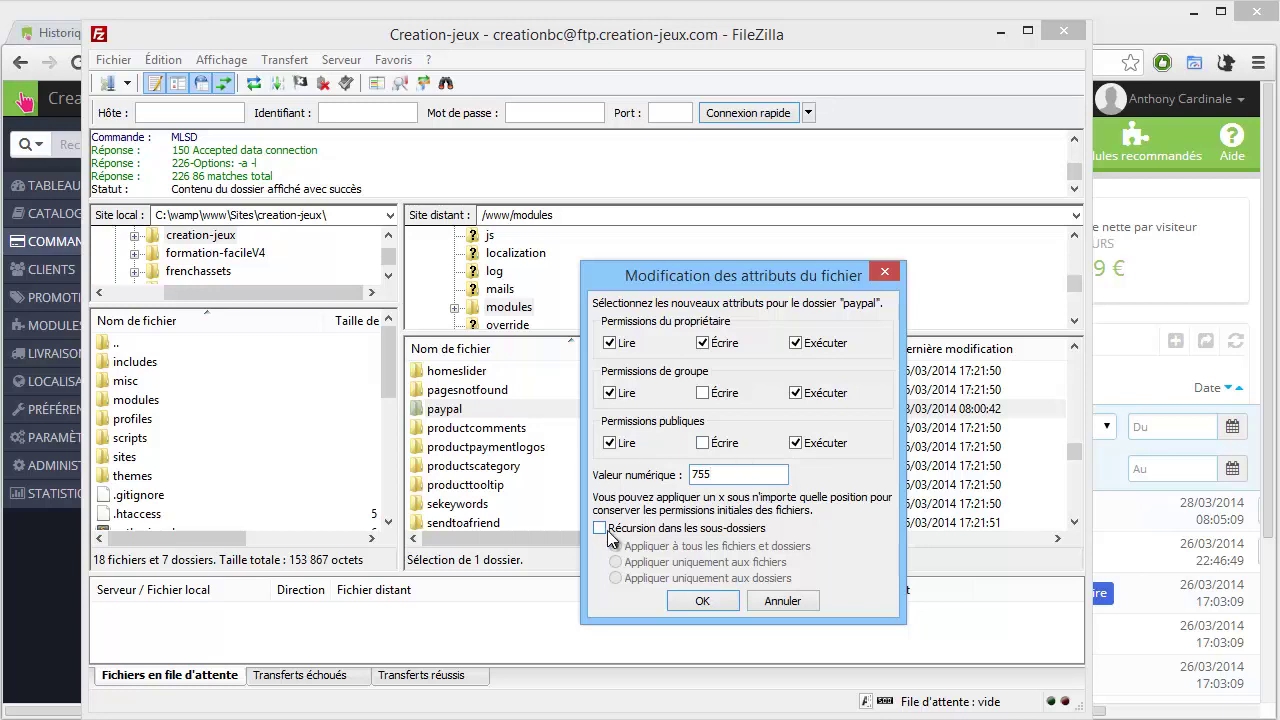
pyautogui.click(600, 528)
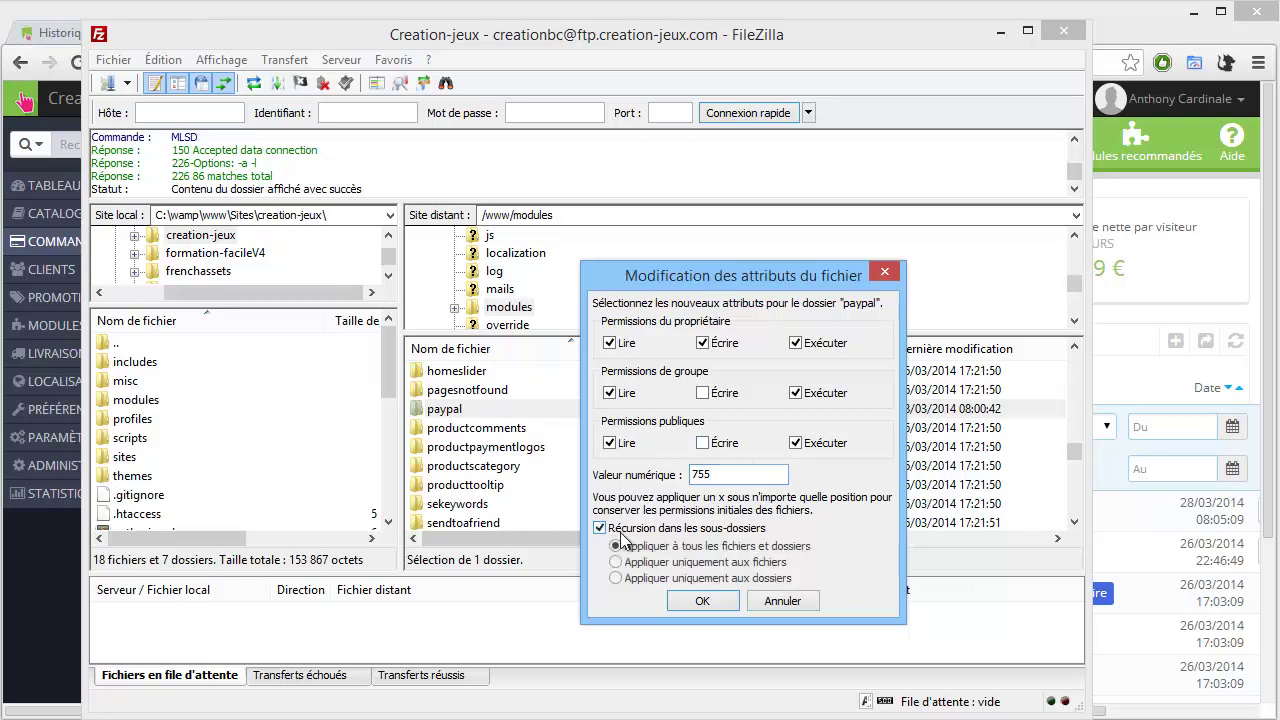
pyautogui.click(704, 600)
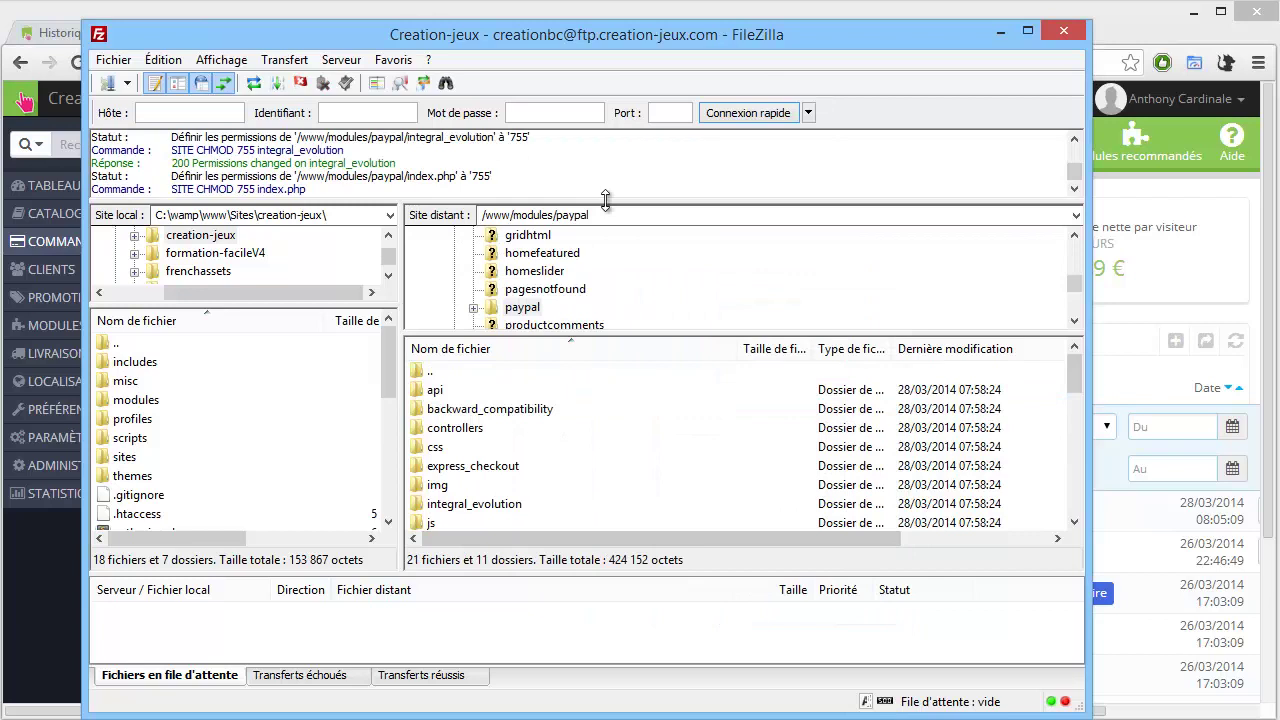
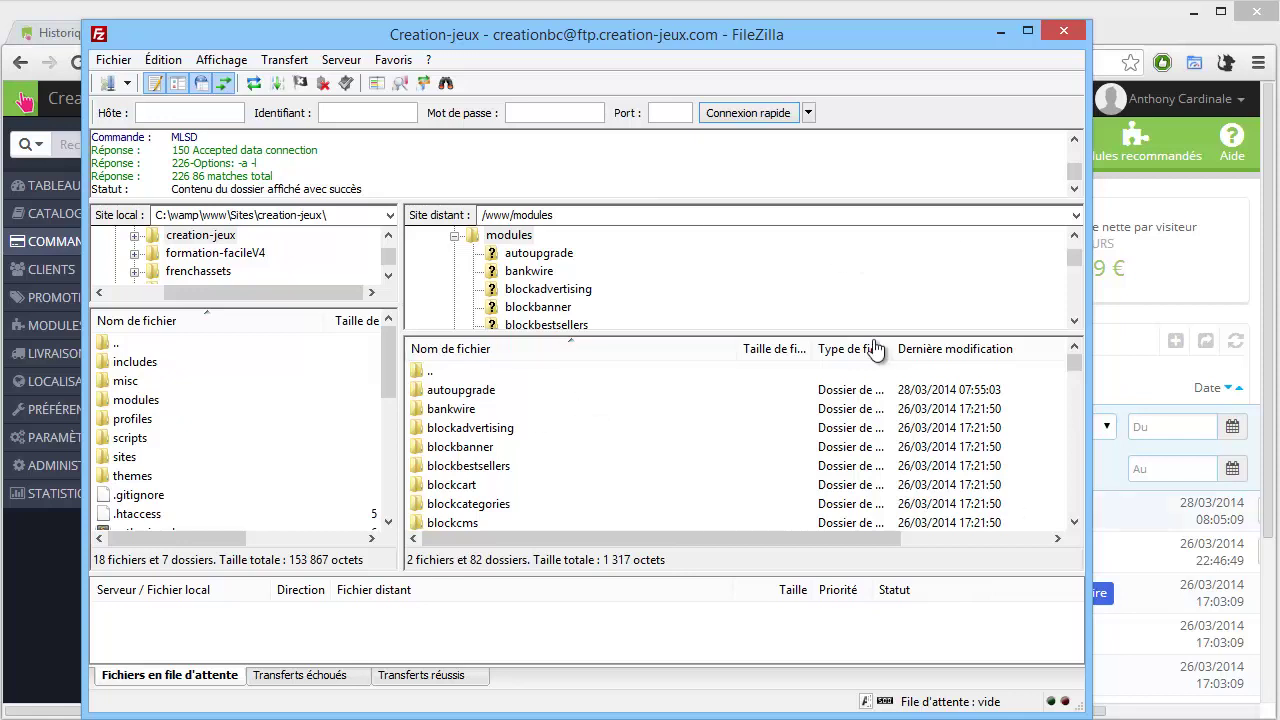
# Move the FileZilla window further right, keeping the remote /www/modules listing in view.
pyautogui.moveTo(605, 40); pyautogui.dragTo(747, 44)
pyautogui.scroll(-4, 715, 463)
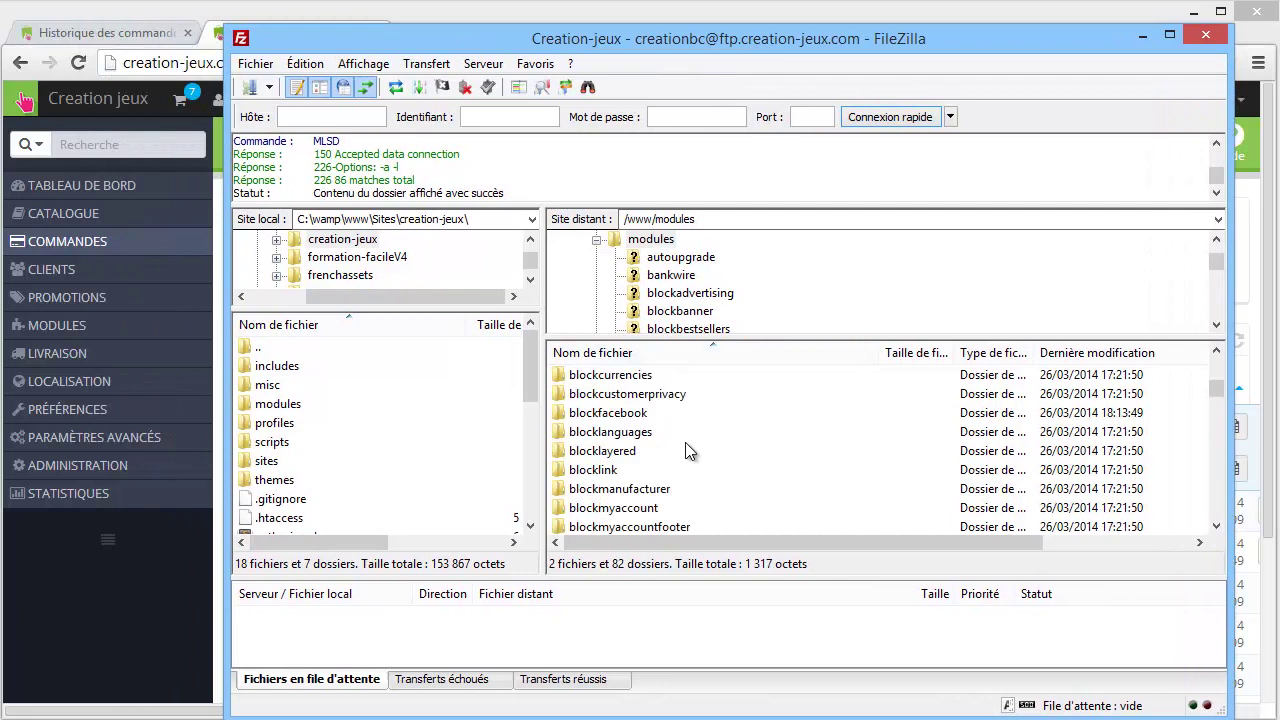
pyautogui.scroll(4, 685, 442)
# From the shop's home page, add the Tuto Unity3D & PHP MySQL course to the cart.
pyautogui.click(140, 33)
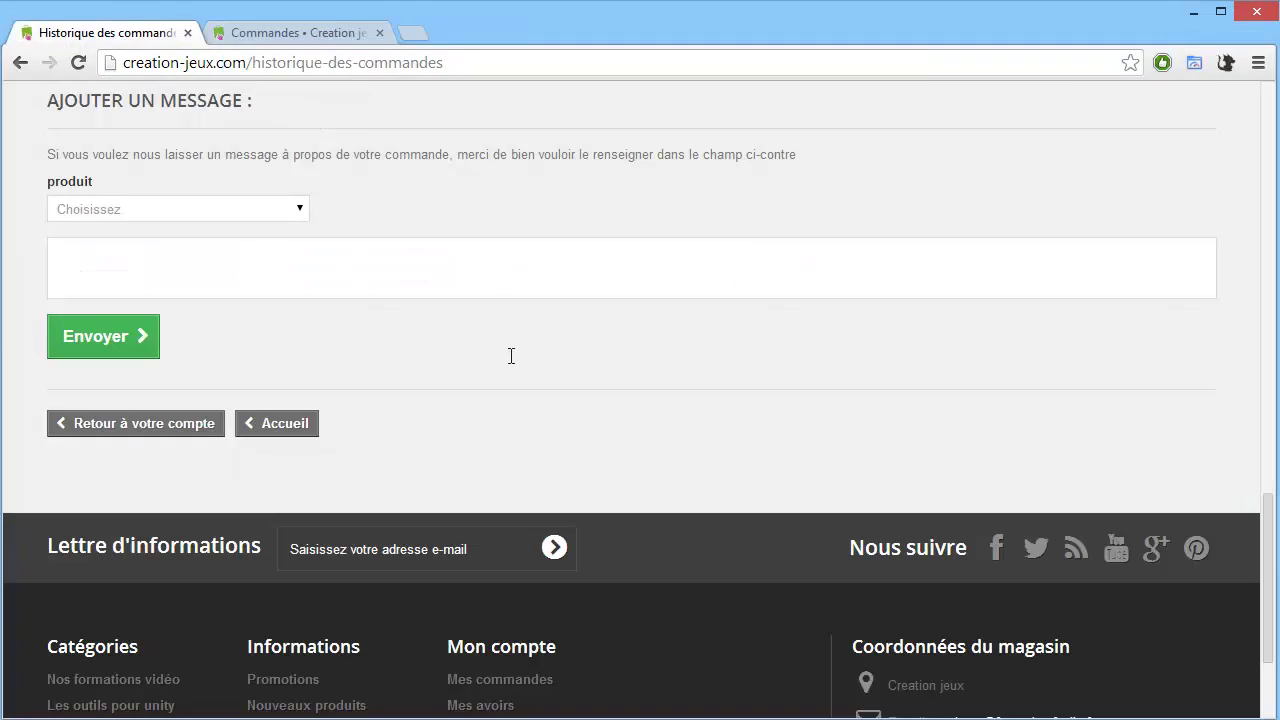
pyautogui.scroll(15, 510, 355)
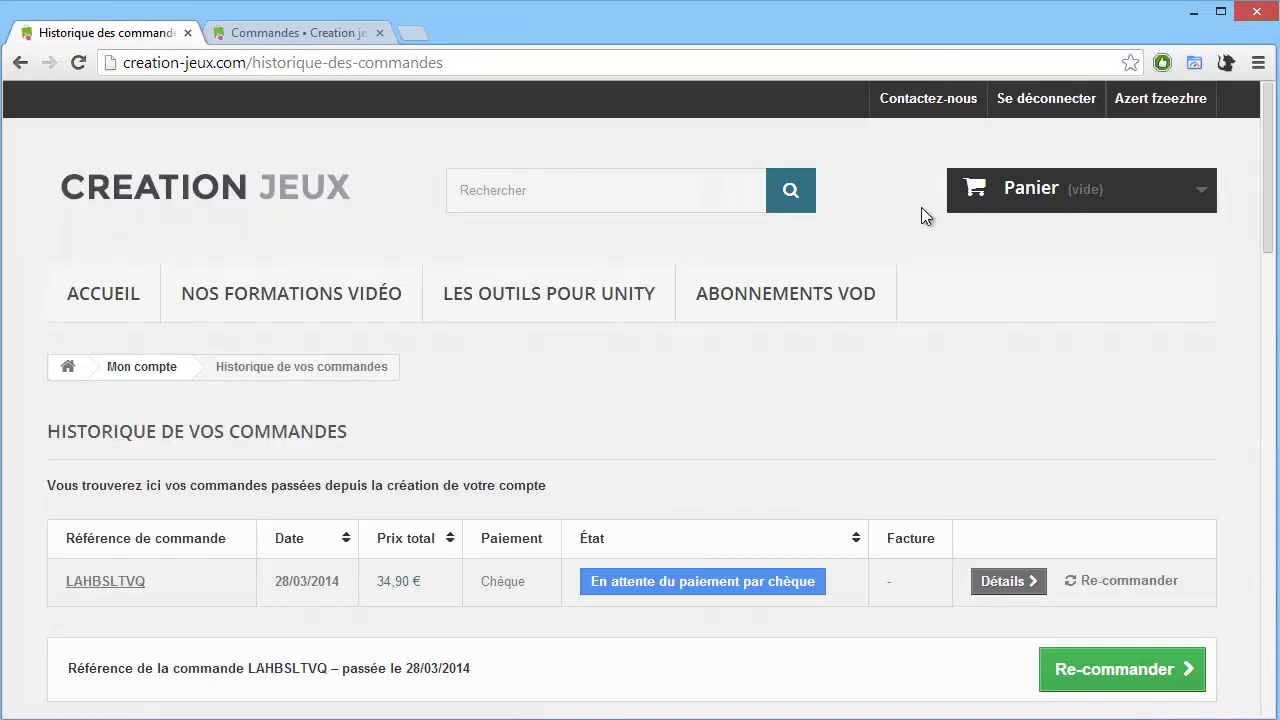
pyautogui.click(196, 206)
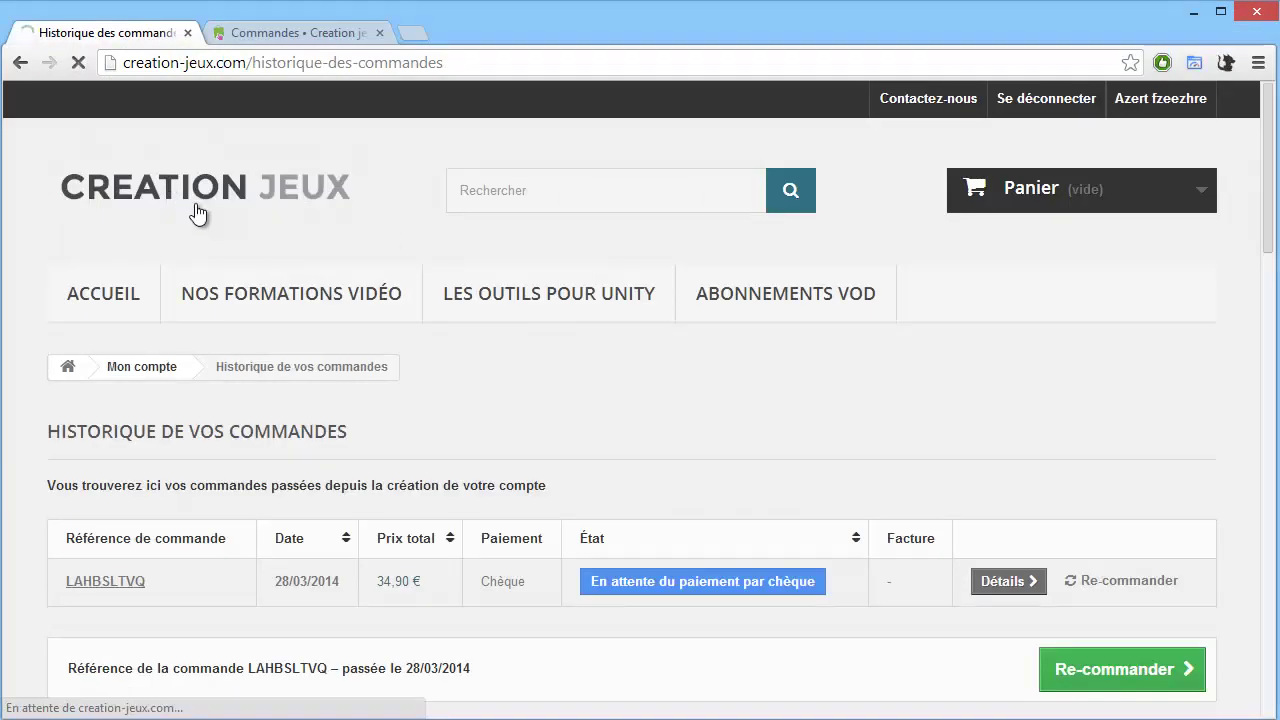
pyautogui.scroll(-5, 497, 462)
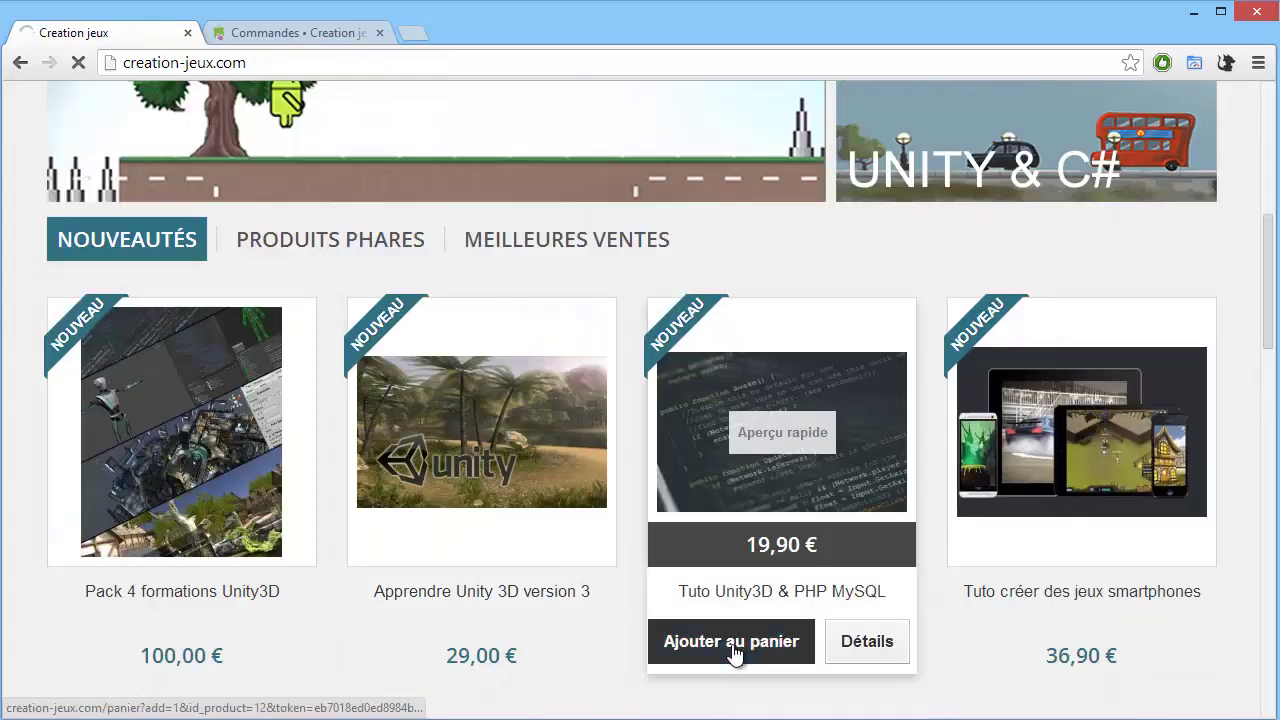
pyautogui.click(735, 648)
pyautogui.click(1065, 630)
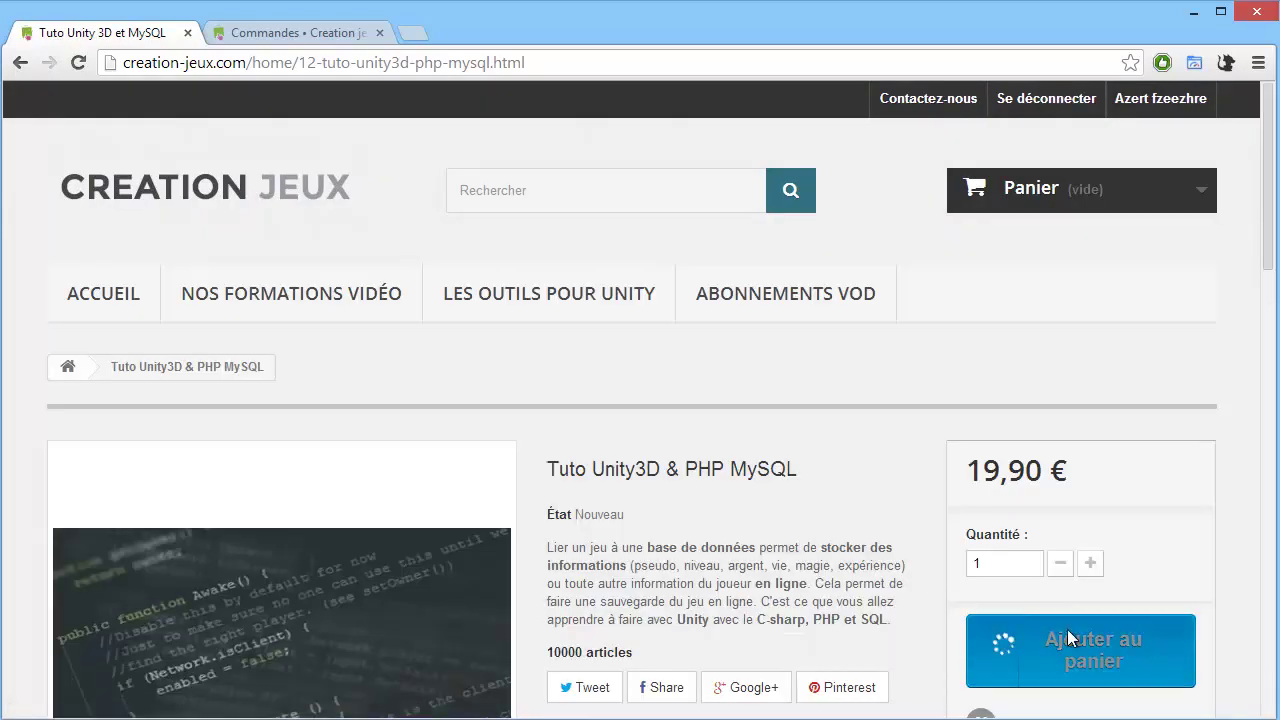
# Continue the checkout from the cart through the order summary and address steps.
pyautogui.click(926, 408)
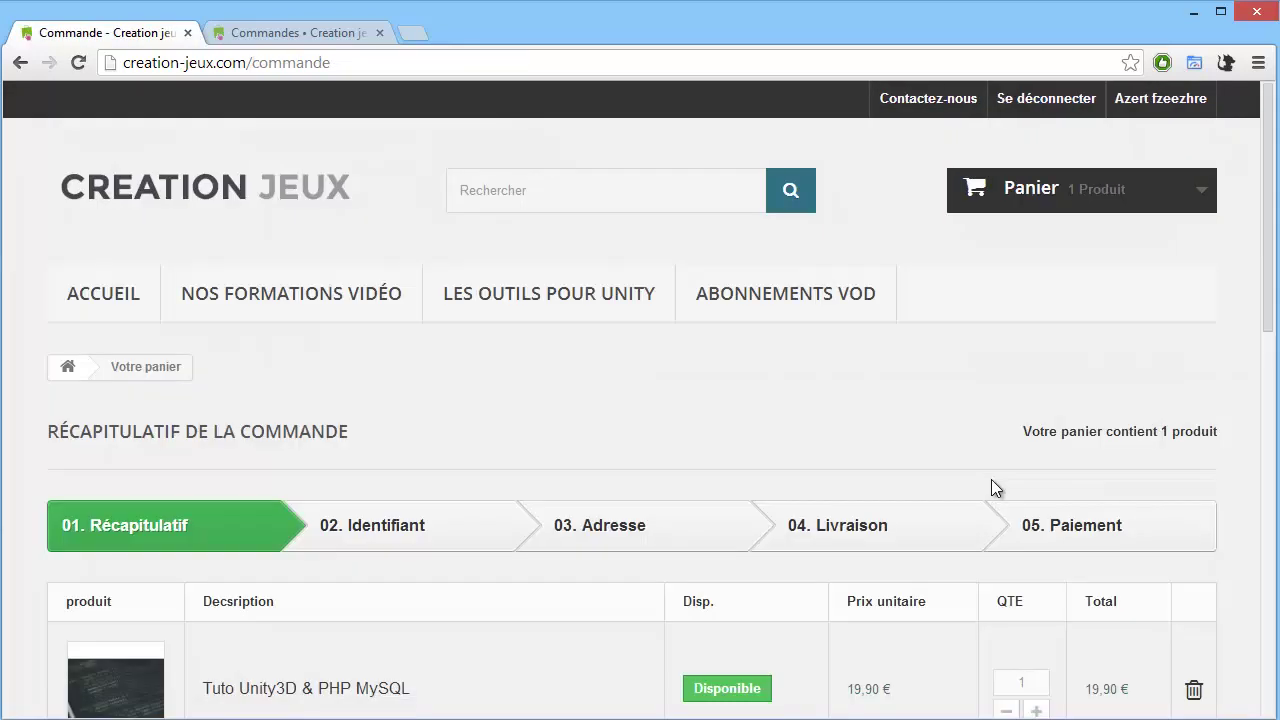
pyautogui.scroll(-5, 991, 479)
pyautogui.click(1095, 629)
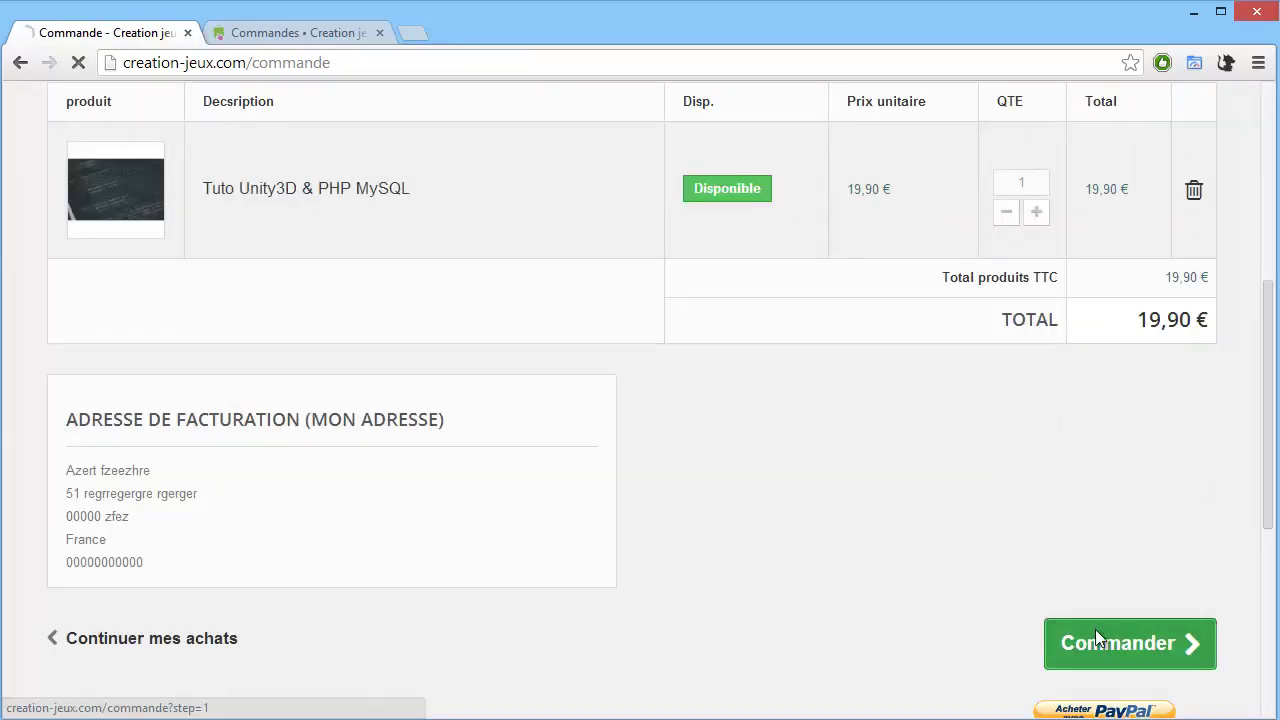
pyautogui.scroll(-1, 670, 440)
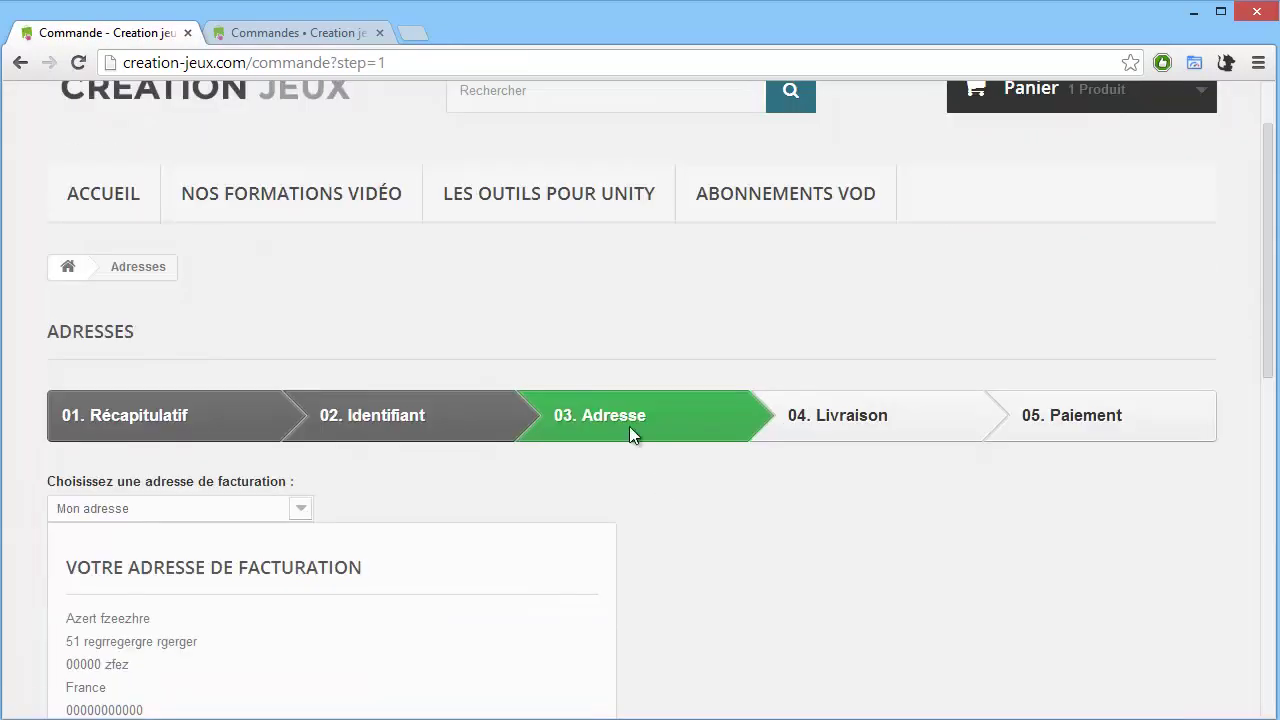
pyautogui.scroll(-4, 898, 517)
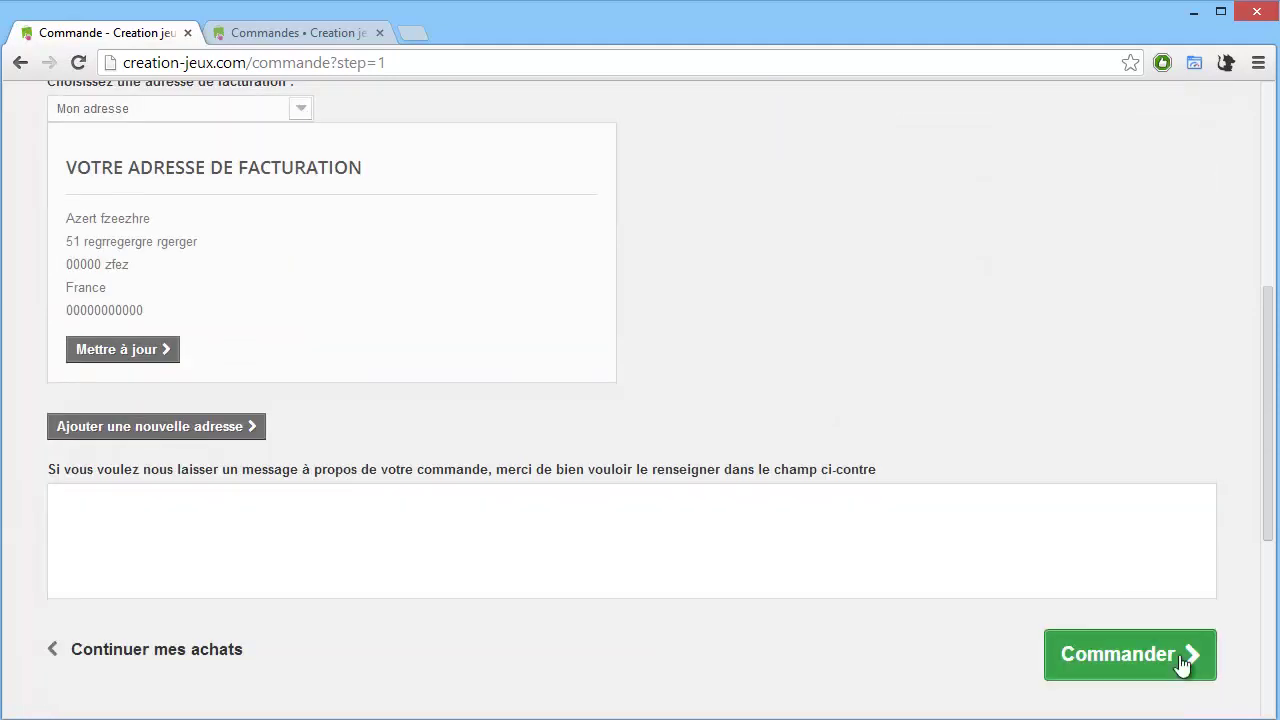
pyautogui.click(1183, 662)
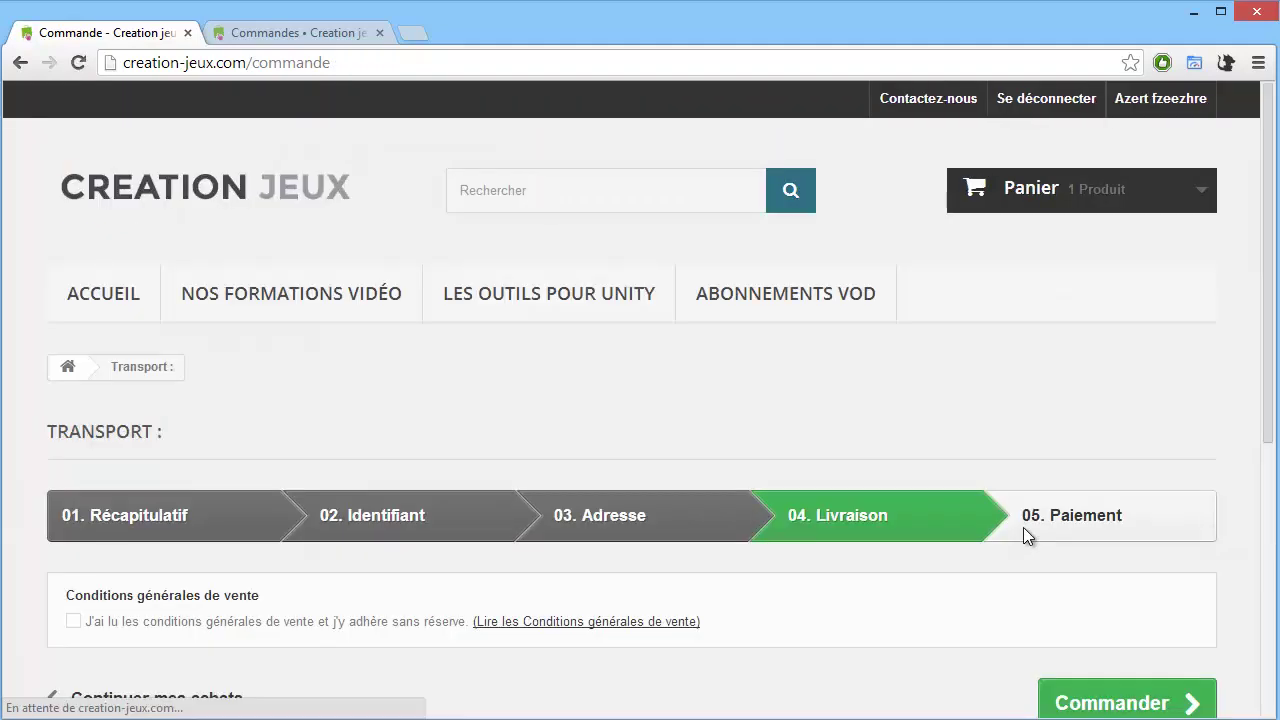
# Accept the terms of service on the delivery step and reach the cheque/PayPal payment step.
pyautogui.scroll(-4, 1060, 430)
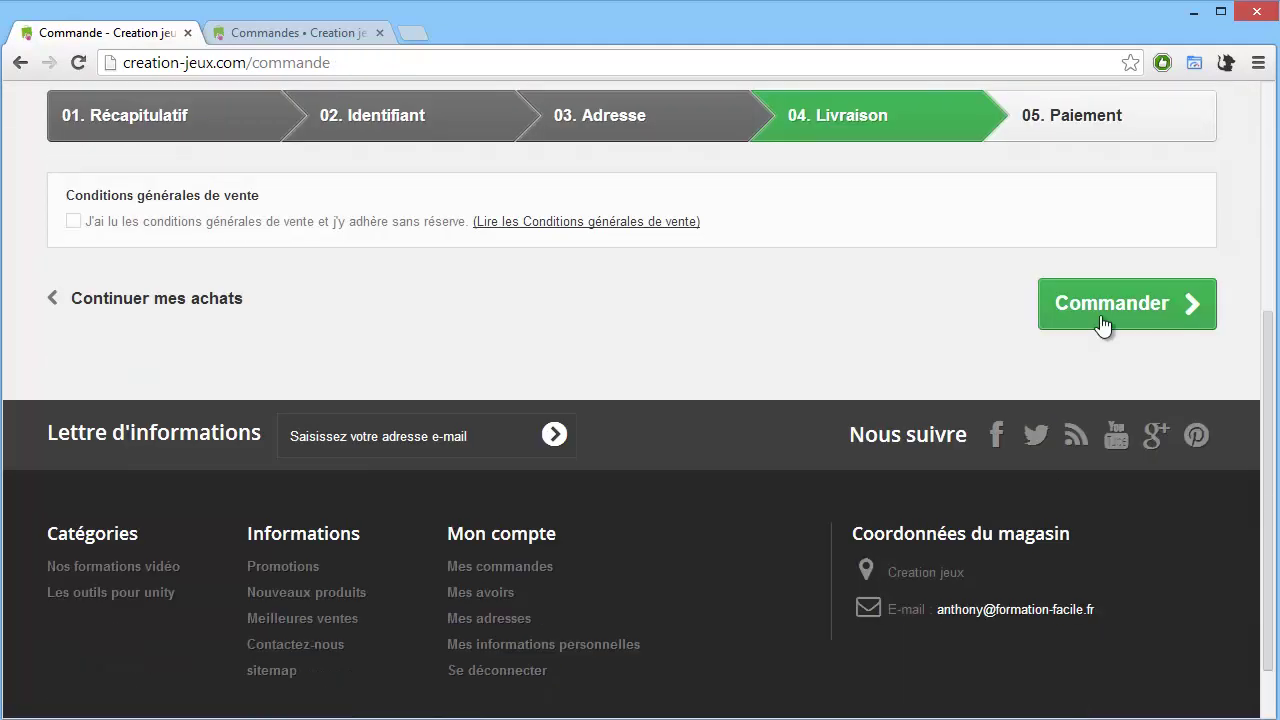
pyautogui.click(1102, 325)
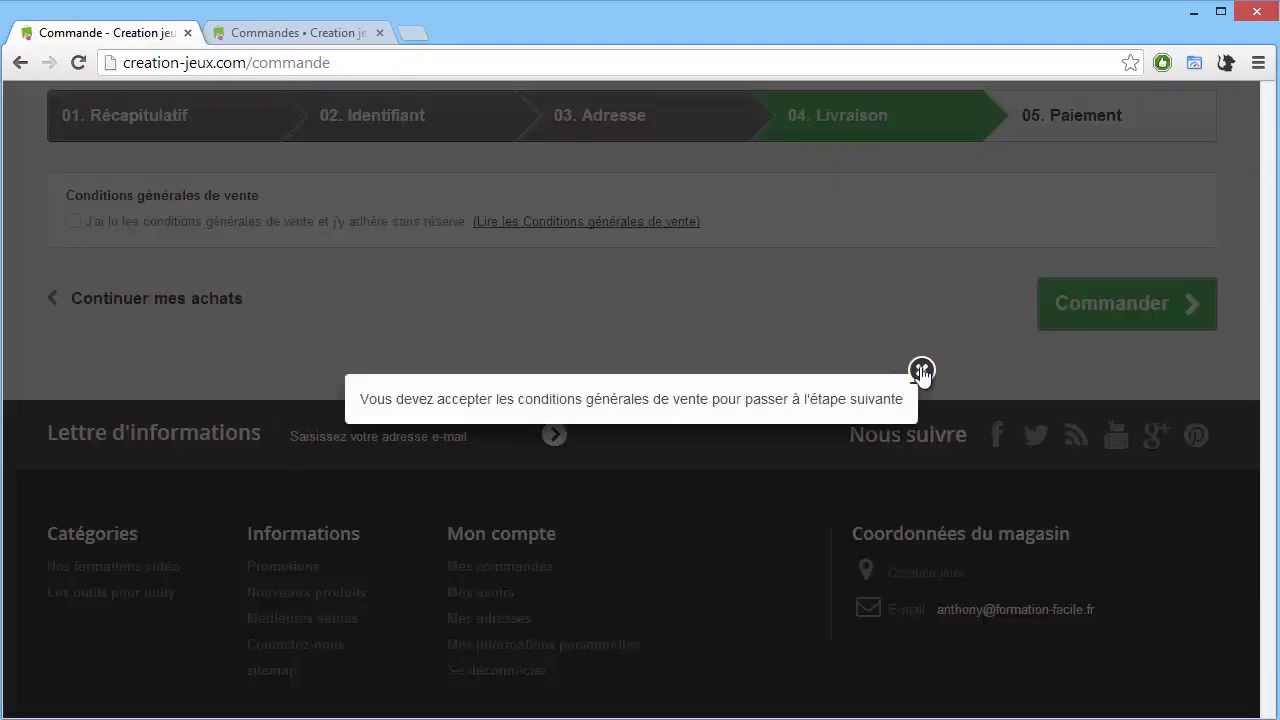
pyautogui.click(920, 368)
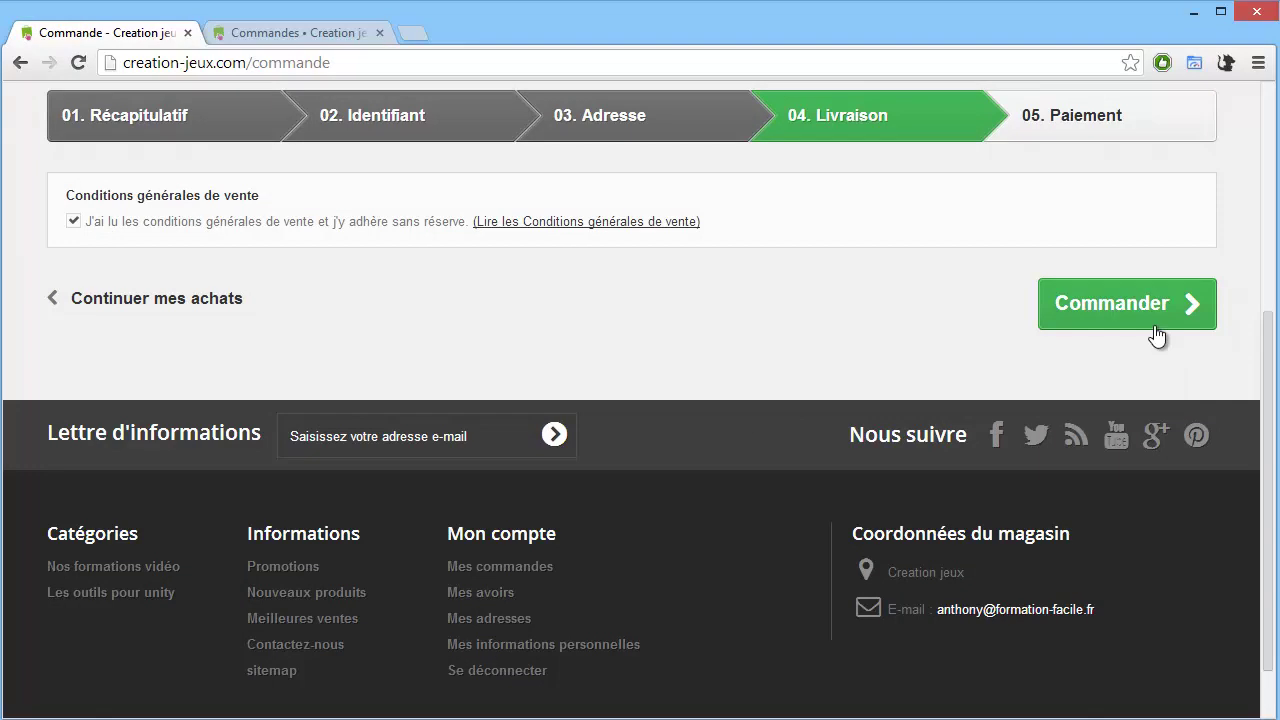
pyautogui.click(1152, 322)
pyautogui.scroll(-7, 1066, 439)
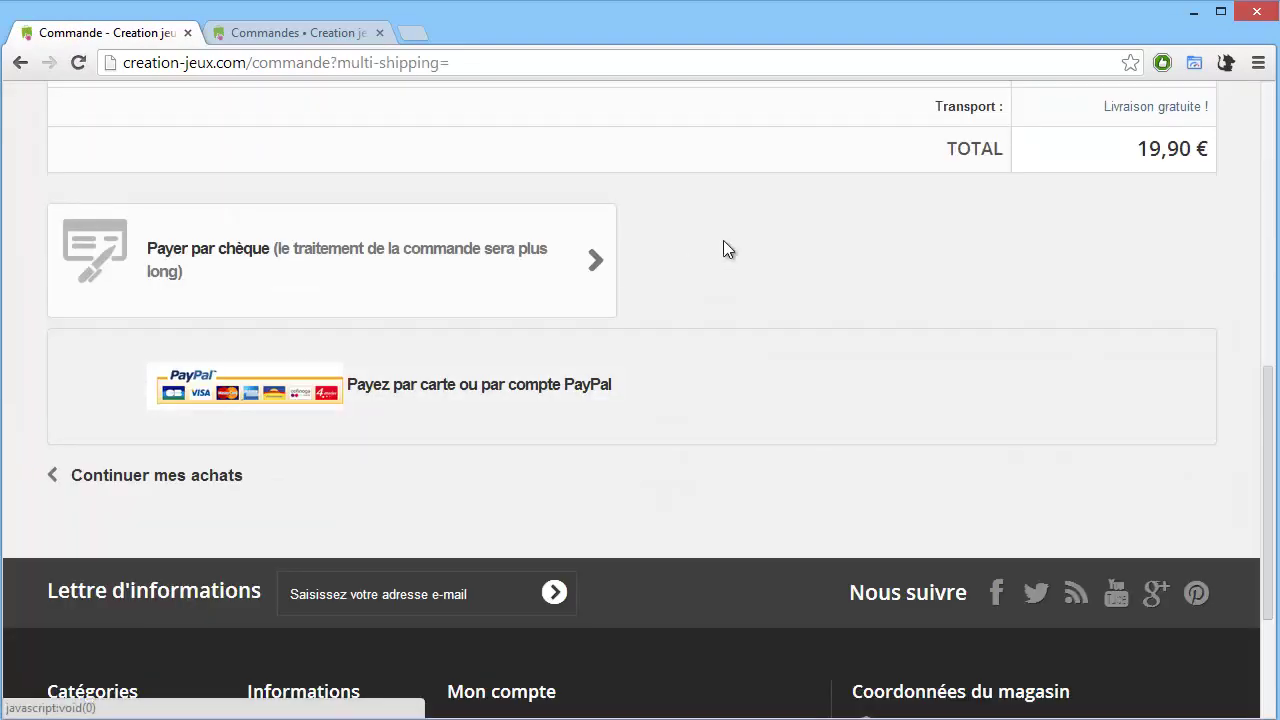
# Inspect the PayPal payment box in Chrome DevTools and resize the DevTools panel.
pyautogui.rightClick(719, 396)
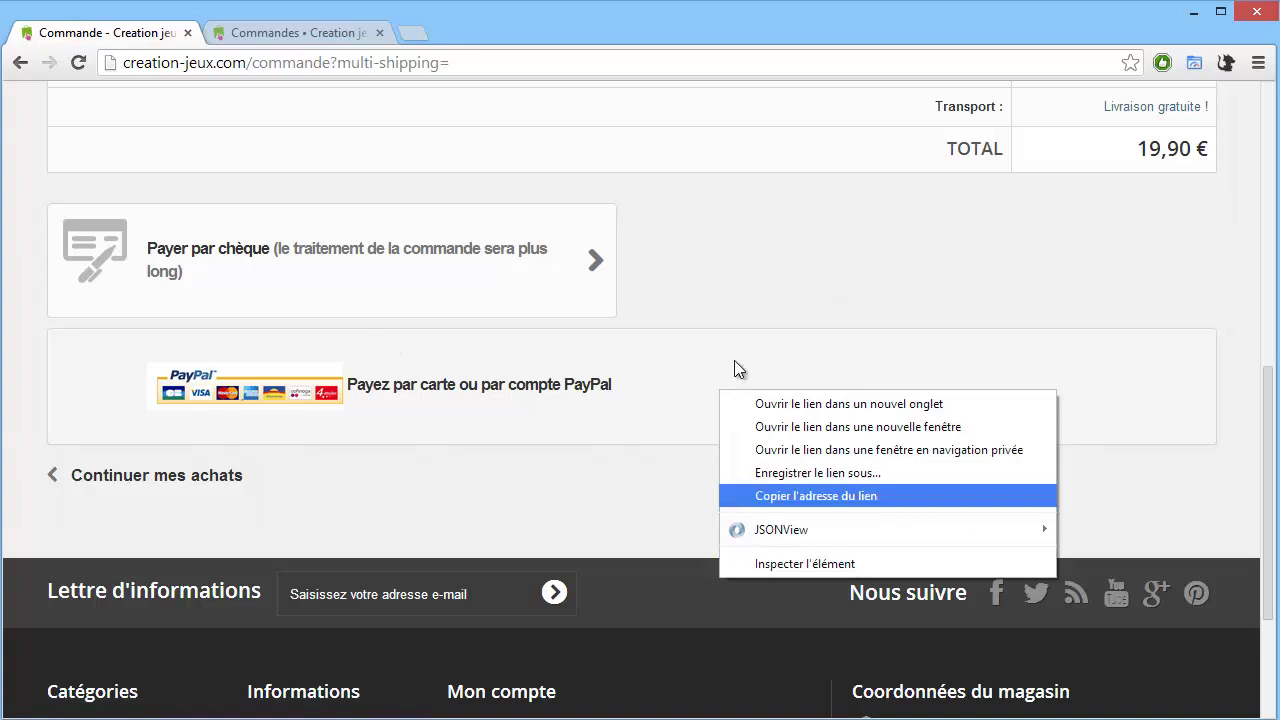
pyautogui.click(817, 563)
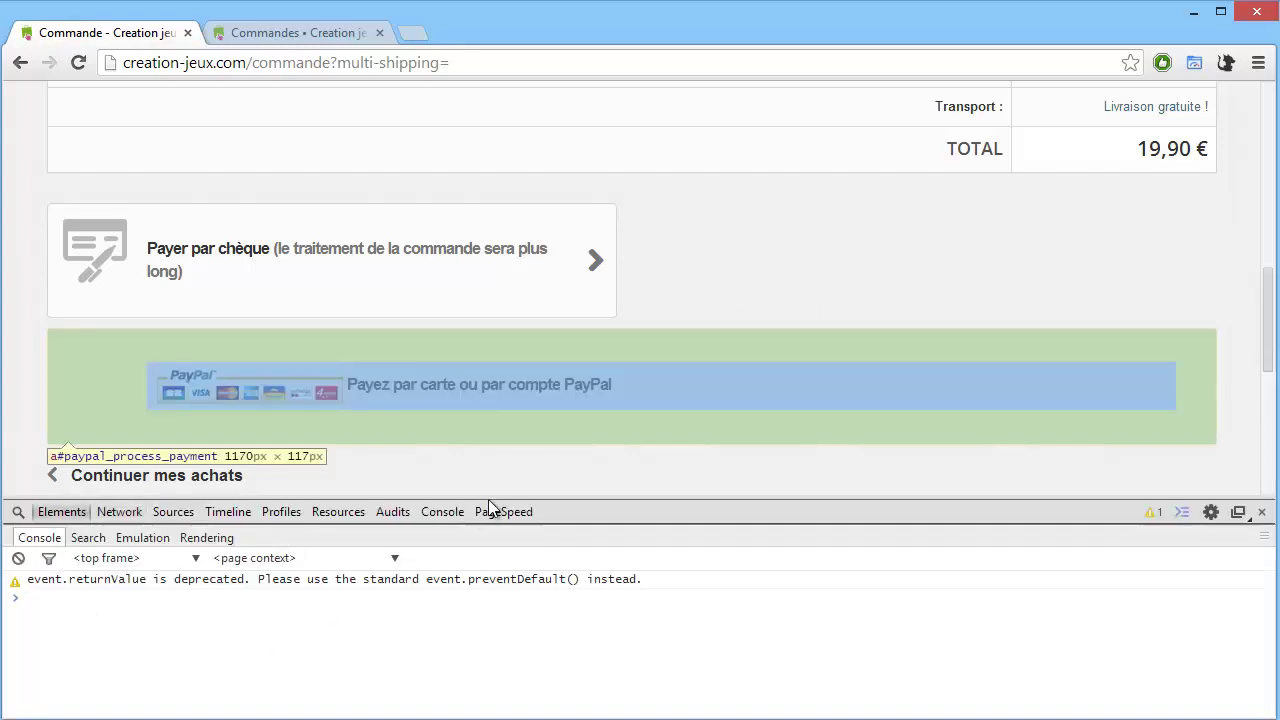
pyautogui.moveTo(491, 506); pyautogui.dragTo(491, 466)
pyautogui.scroll(-1, 864, 311)
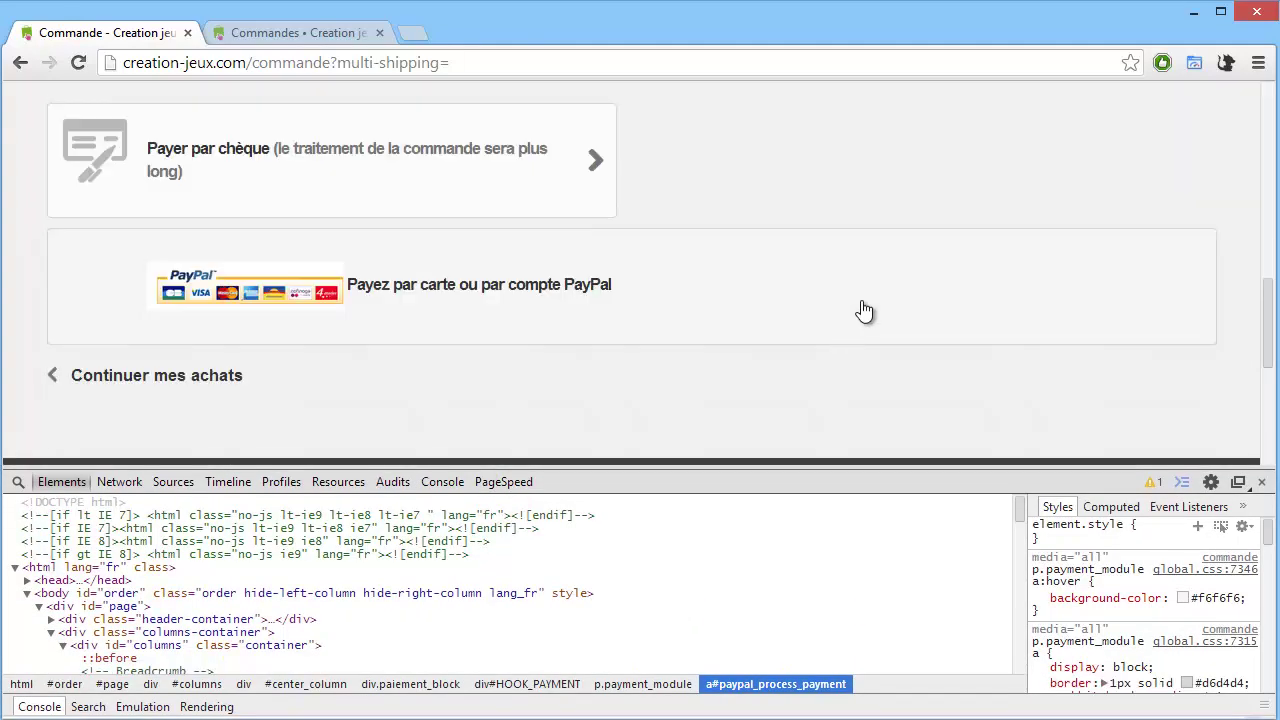
# Pick the PayPal block and select its p.payment_module paragraph to show its CSS rules.
pyautogui.click(18, 481)
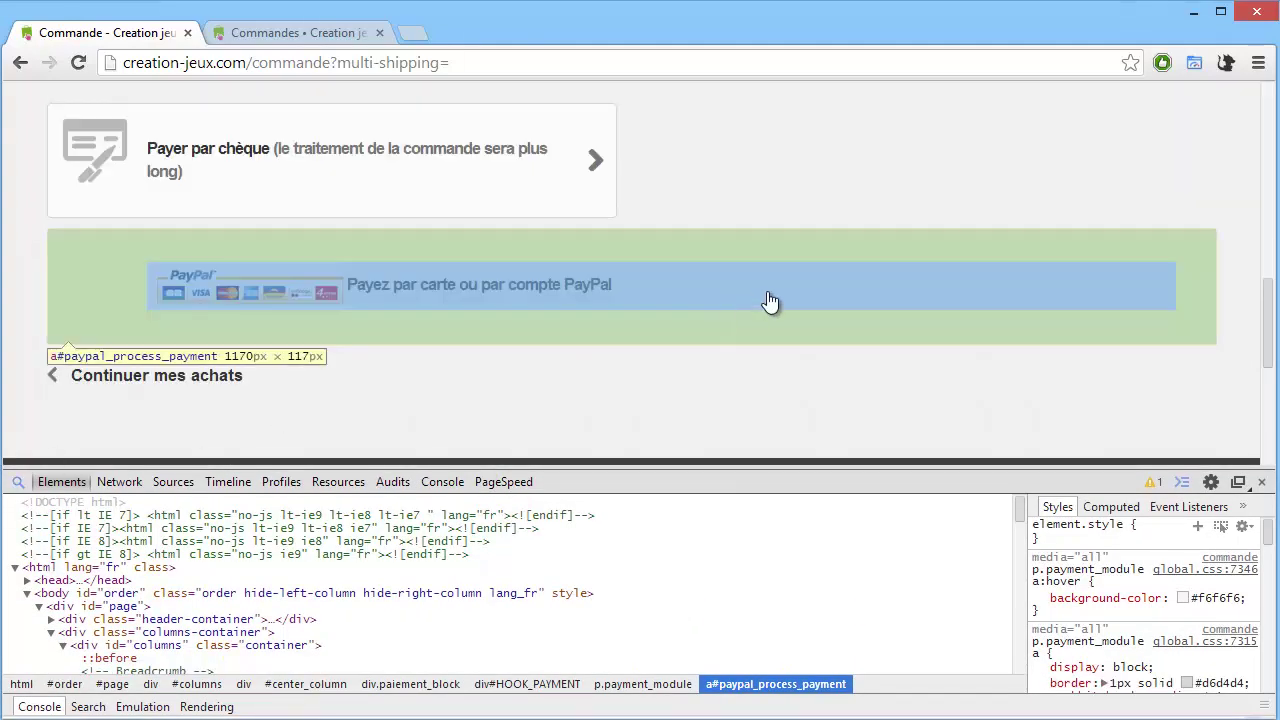
pyautogui.click(994, 252)
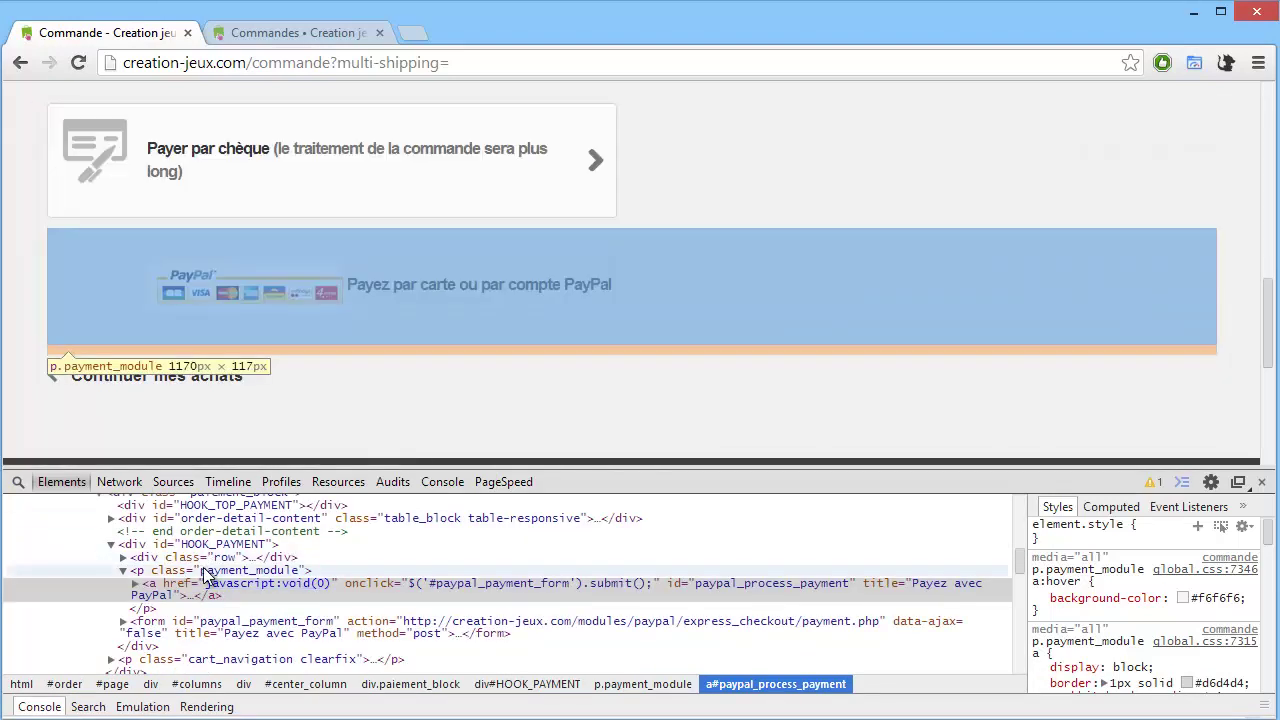
pyautogui.click(205, 575)
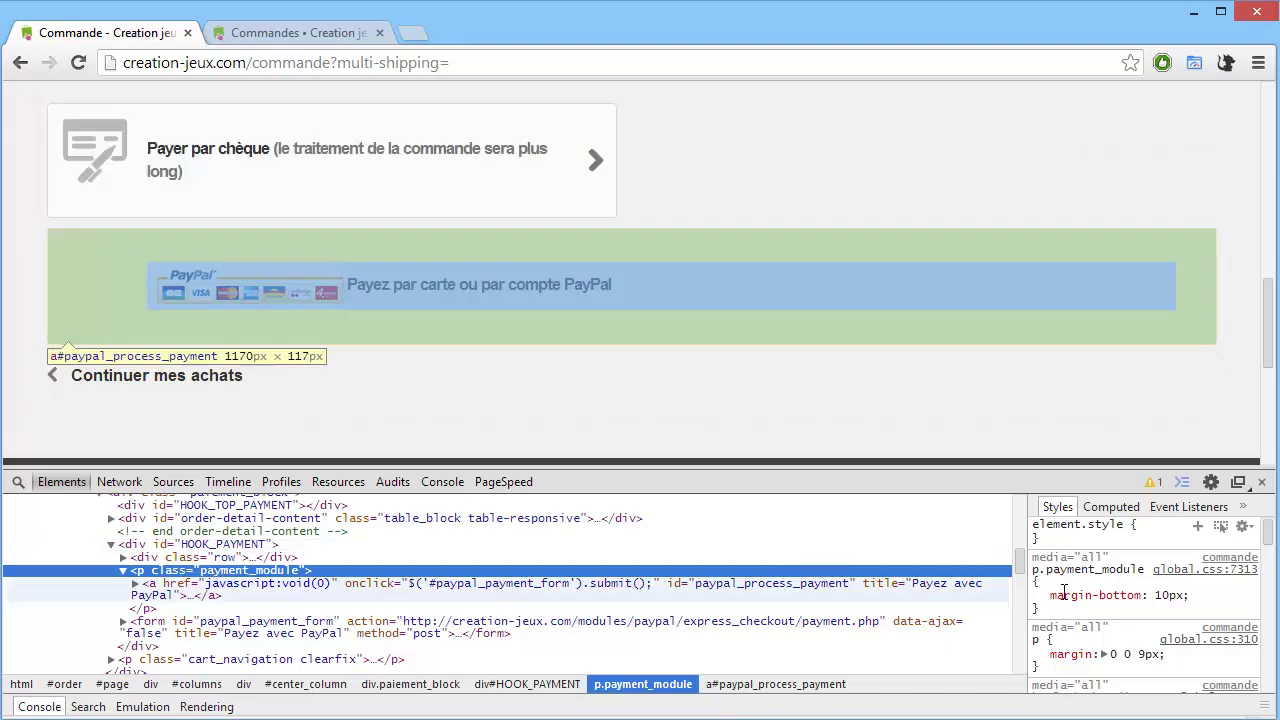
pyautogui.scroll(-2, 1156, 618)
pyautogui.scroll(2, 1155, 560)
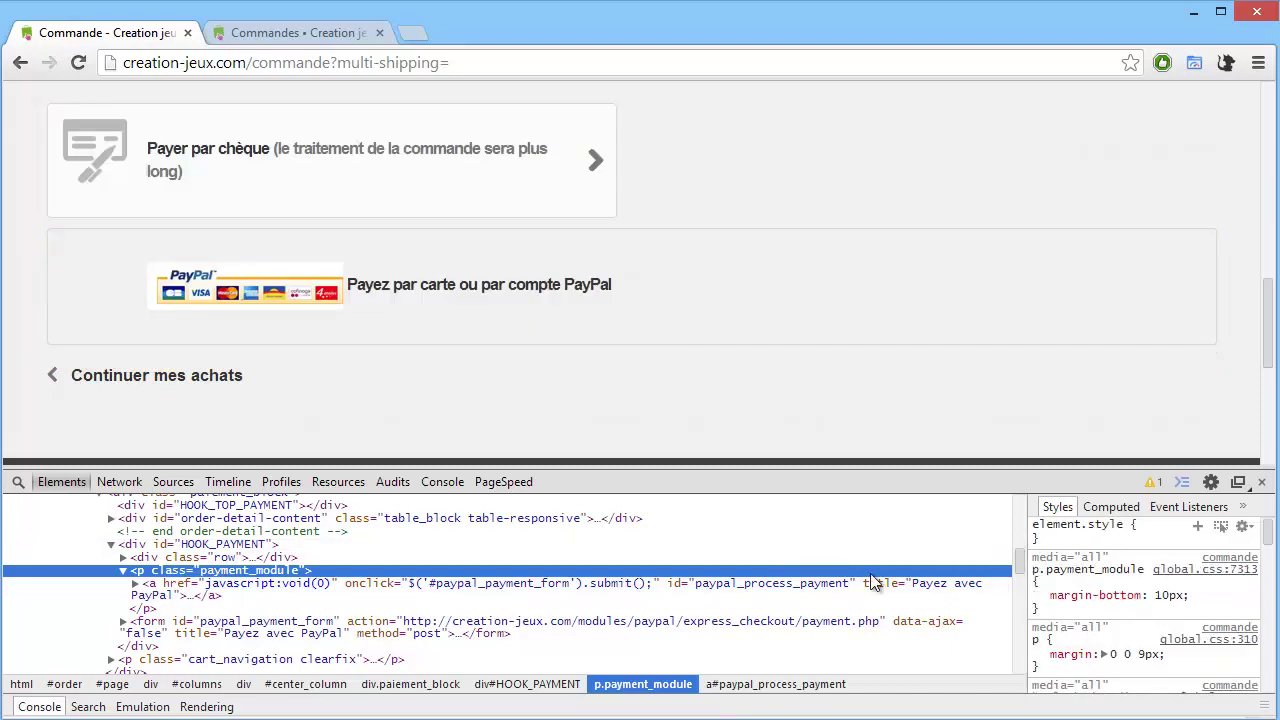
pyautogui.click(655, 586)
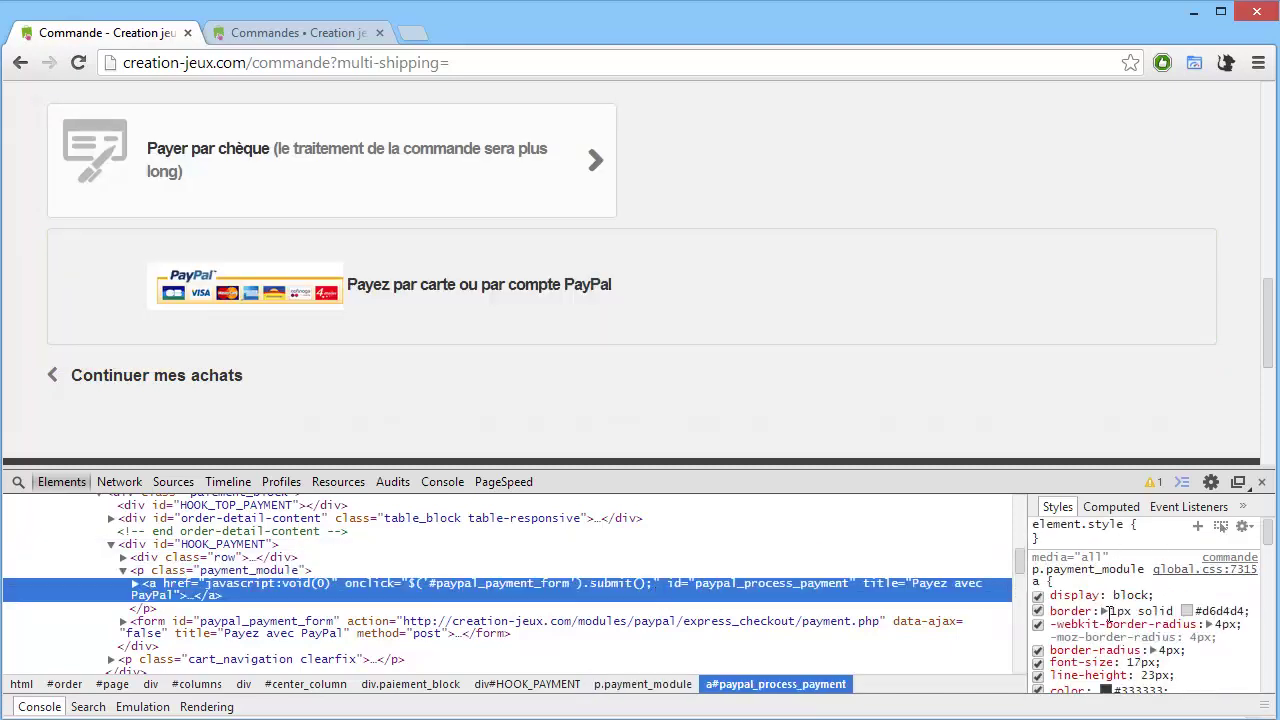
pyautogui.scroll(-2, 1183, 645)
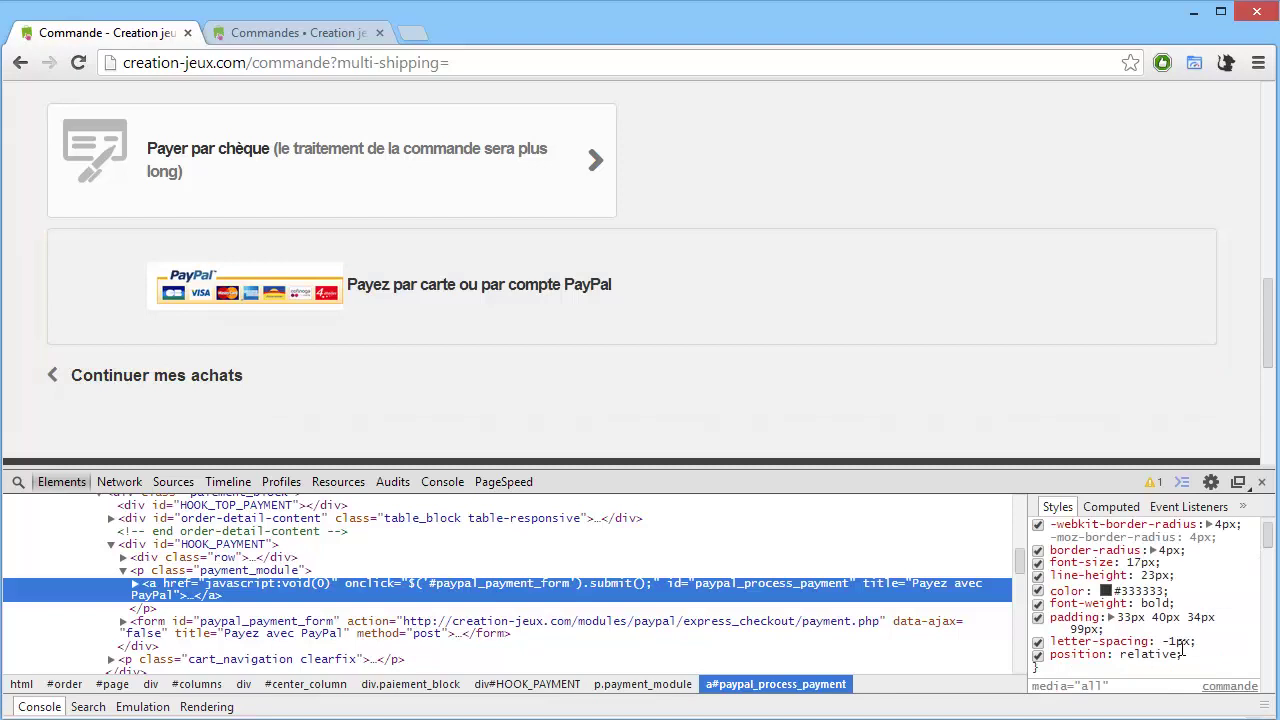
pyautogui.scroll(2, 1165, 655)
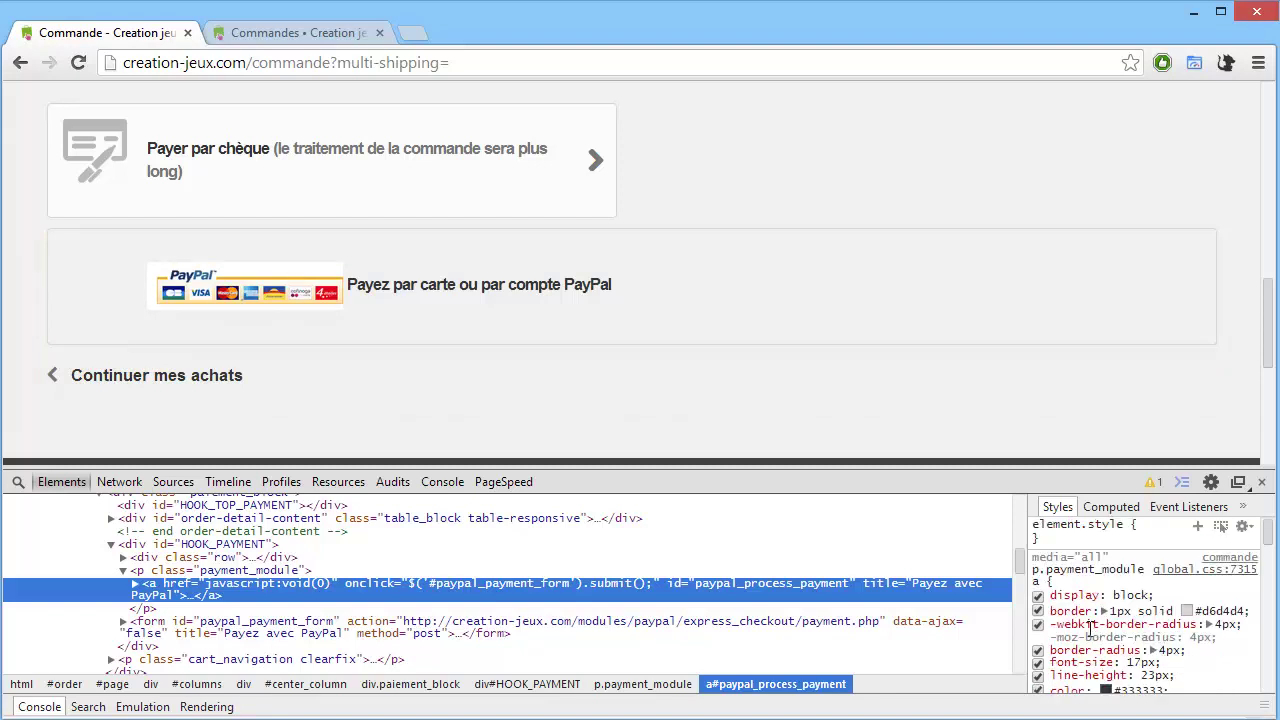
pyautogui.click(300, 570)
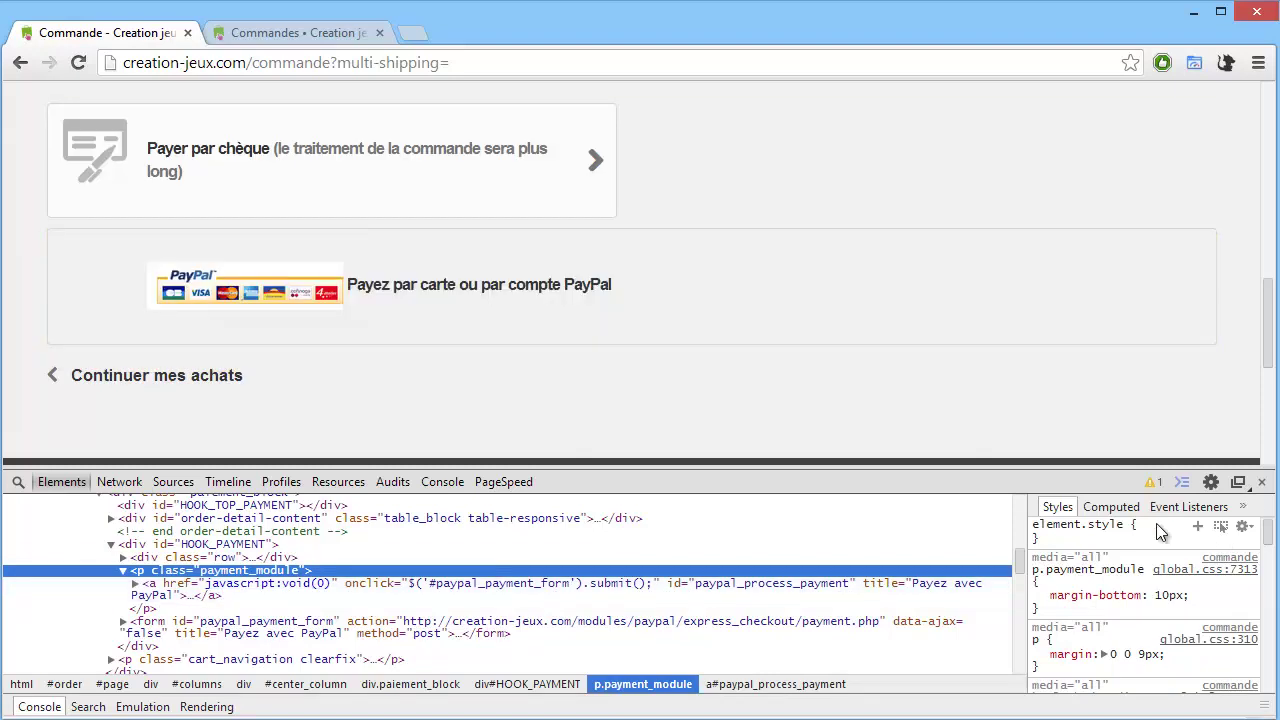
pyautogui.click(1160, 538)
# Give the paragraph an inline width, stepping it from 600px down to 570px.
pyautogui.write('wid')
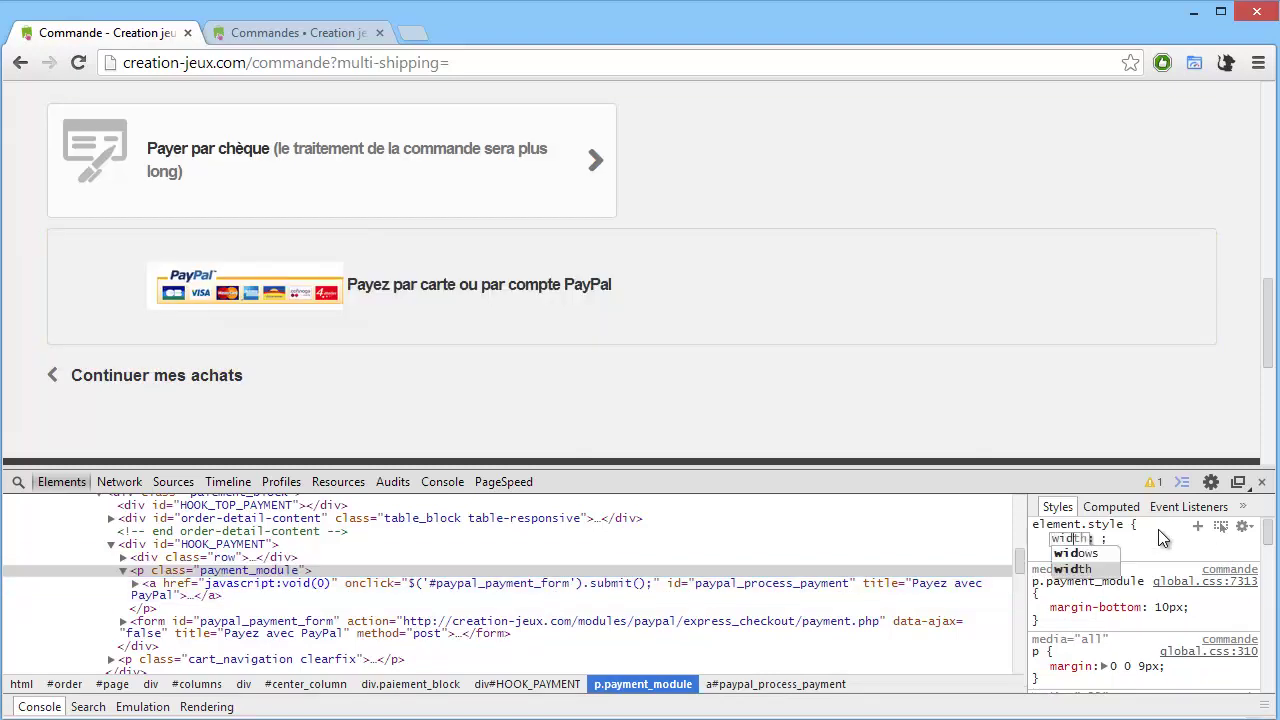
pyautogui.write('th:600px')
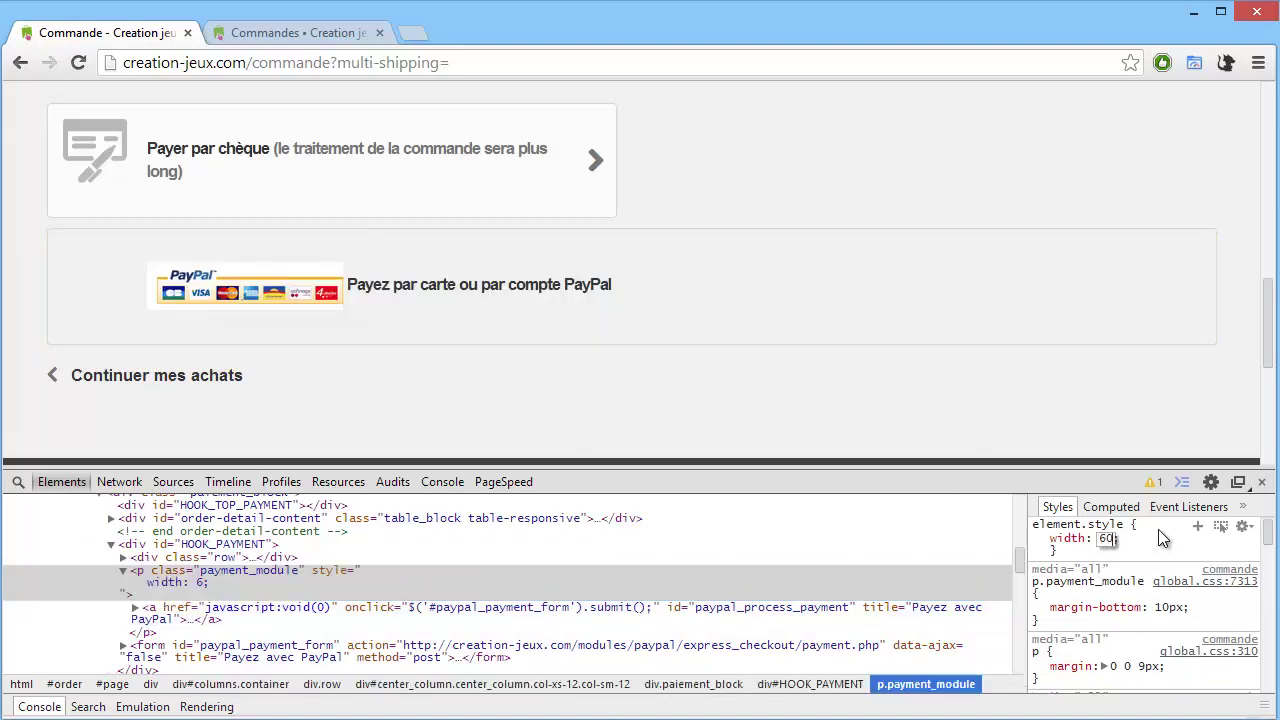
pyautogui.press('Down')
pyautogui.press('Down')
pyautogui.press('Down')
pyautogui.press('Down')
pyautogui.press('Down')
pyautogui.press('Down')
pyautogui.press('Down')
pyautogui.press('Down')
pyautogui.press('Down')
pyautogui.press('Down')
pyautogui.press('Down')
pyautogui.press('Down')
pyautogui.press('Down')
pyautogui.press('Down')
pyautogui.press('Down')
pyautogui.press('Down')
pyautogui.press('Down')
pyautogui.press('Down')
pyautogui.press('Down')
pyautogui.press('Down')
pyautogui.press('Down')
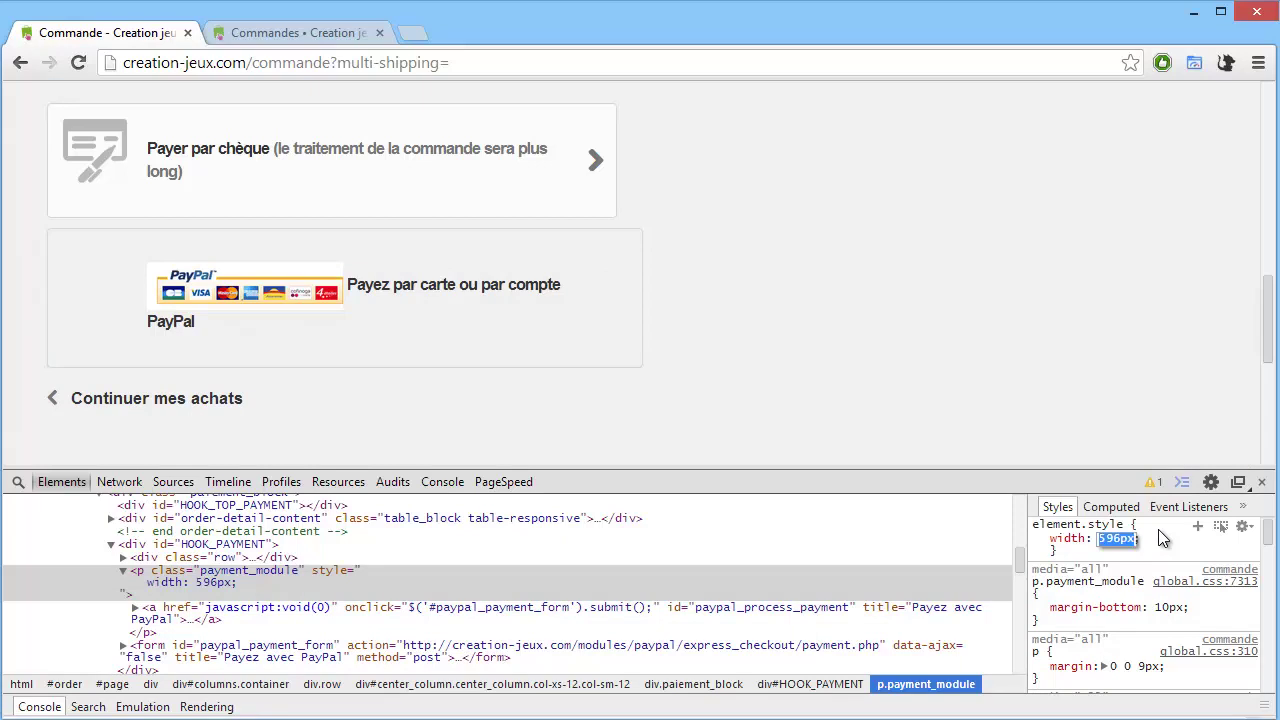
pyautogui.press('Down')
pyautogui.press('Down')
pyautogui.press('Down')
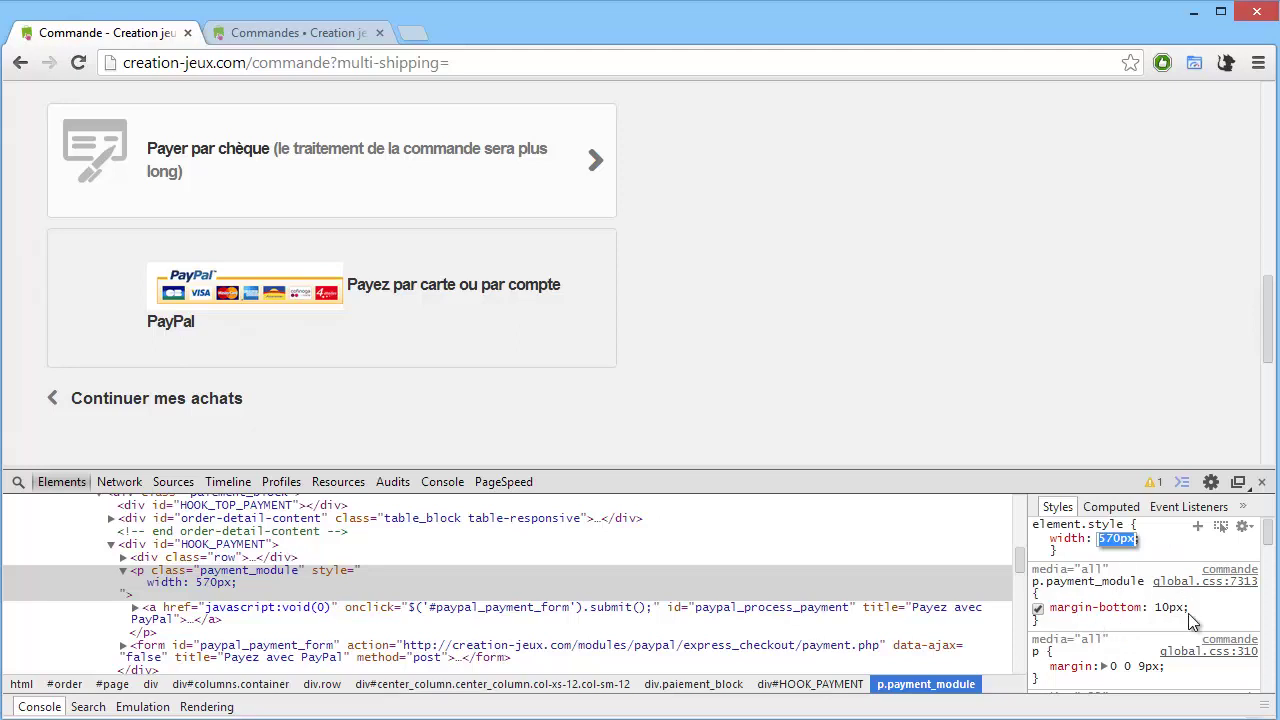
pyautogui.click(1199, 609)
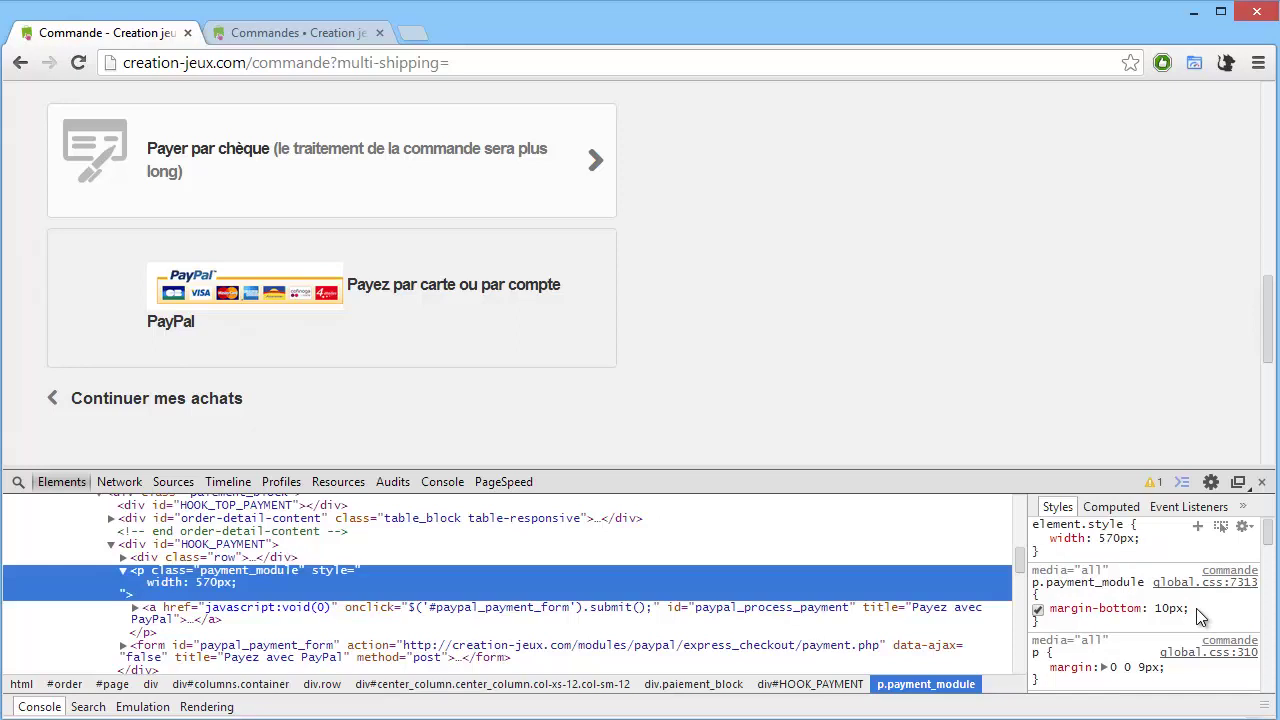
# Add width: 570px to the p.payment_module rule and disable the inline width.
pyautogui.click(1195, 608)
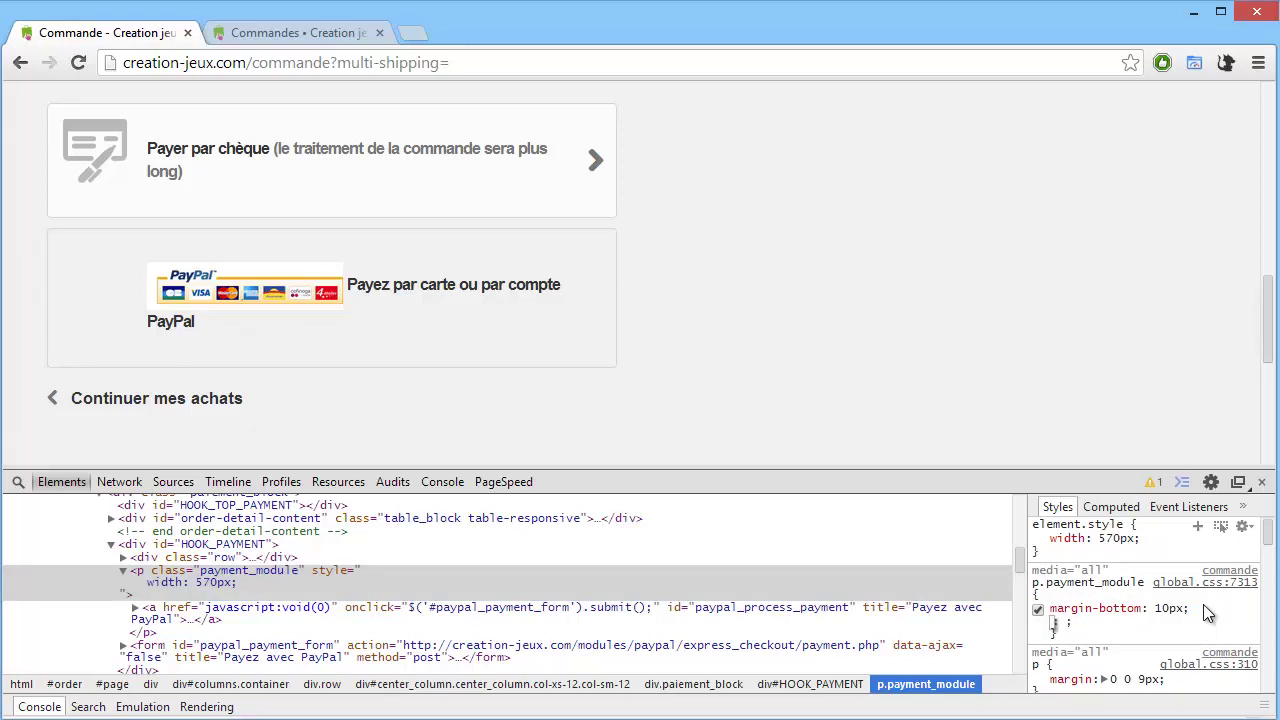
pyautogui.write('width: ;')
pyautogui.press('Tab')
pyautogui.write('570px')
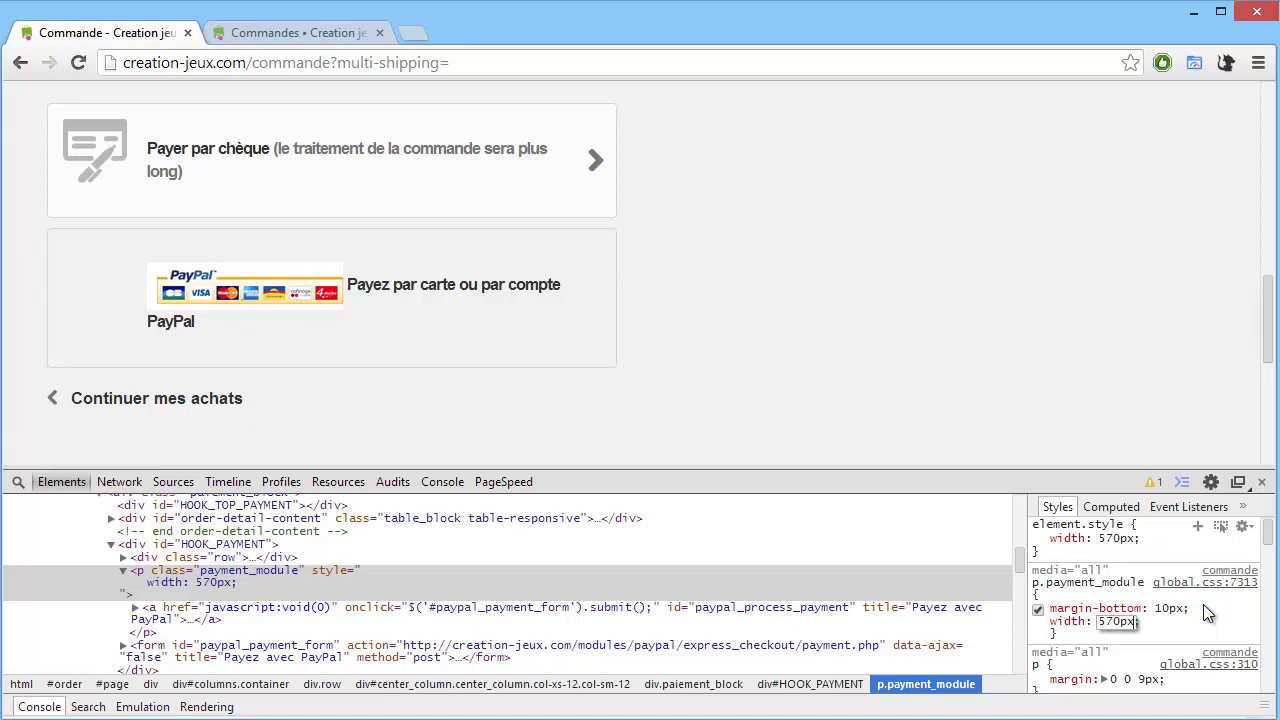
pyautogui.press('Return')
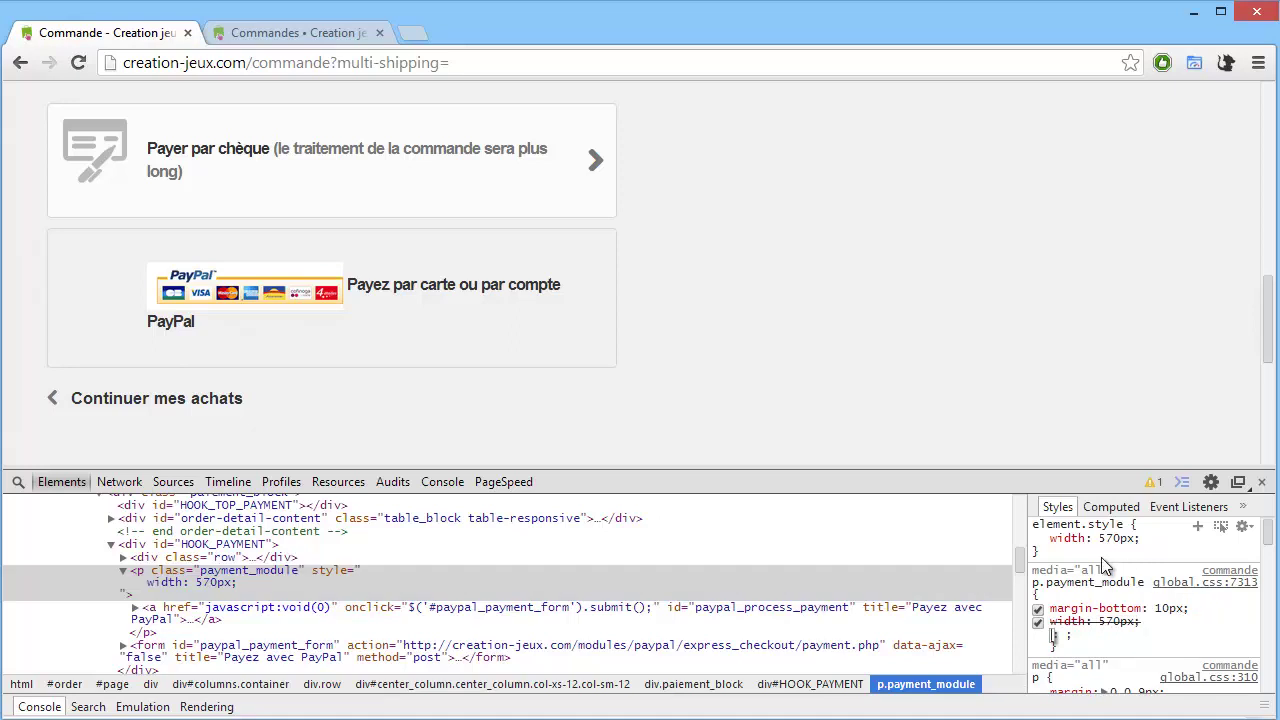
pyautogui.click(1038, 539)
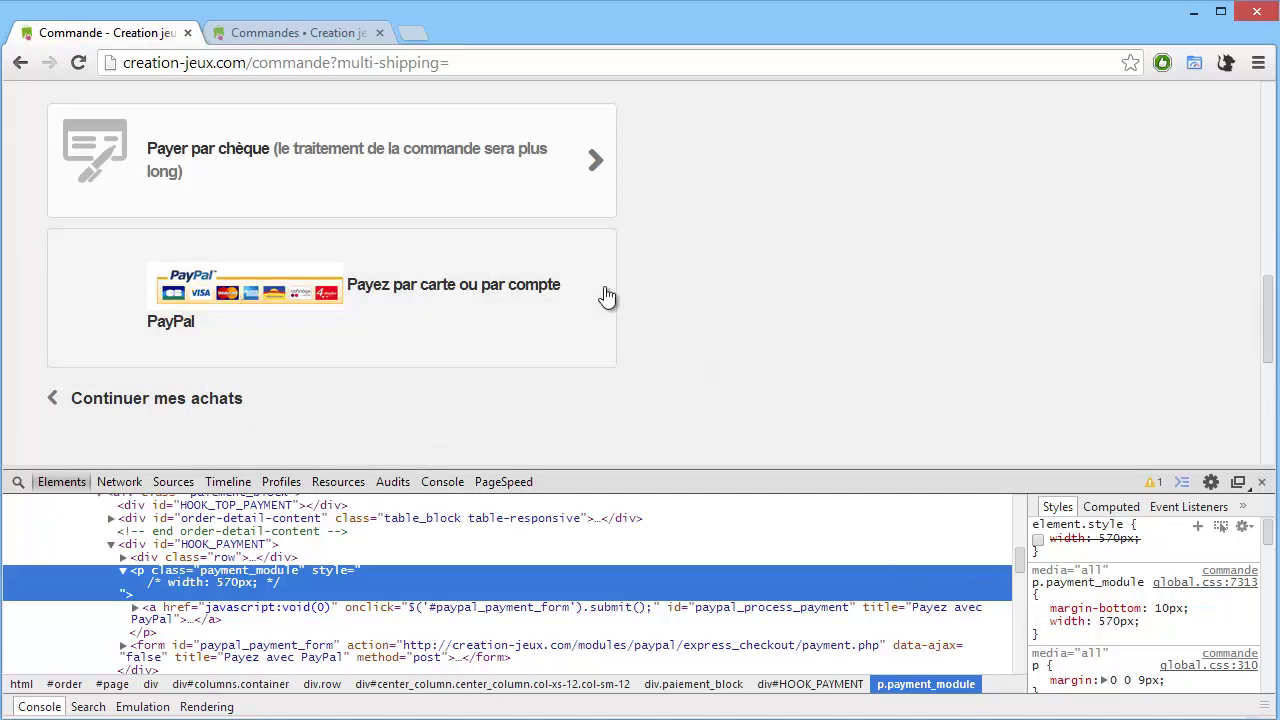
# Adjust the rule's width in 10px steps between 650px and 740px, settling on 680px.
pyautogui.click(1178, 603)
pyautogui.press('Tab')
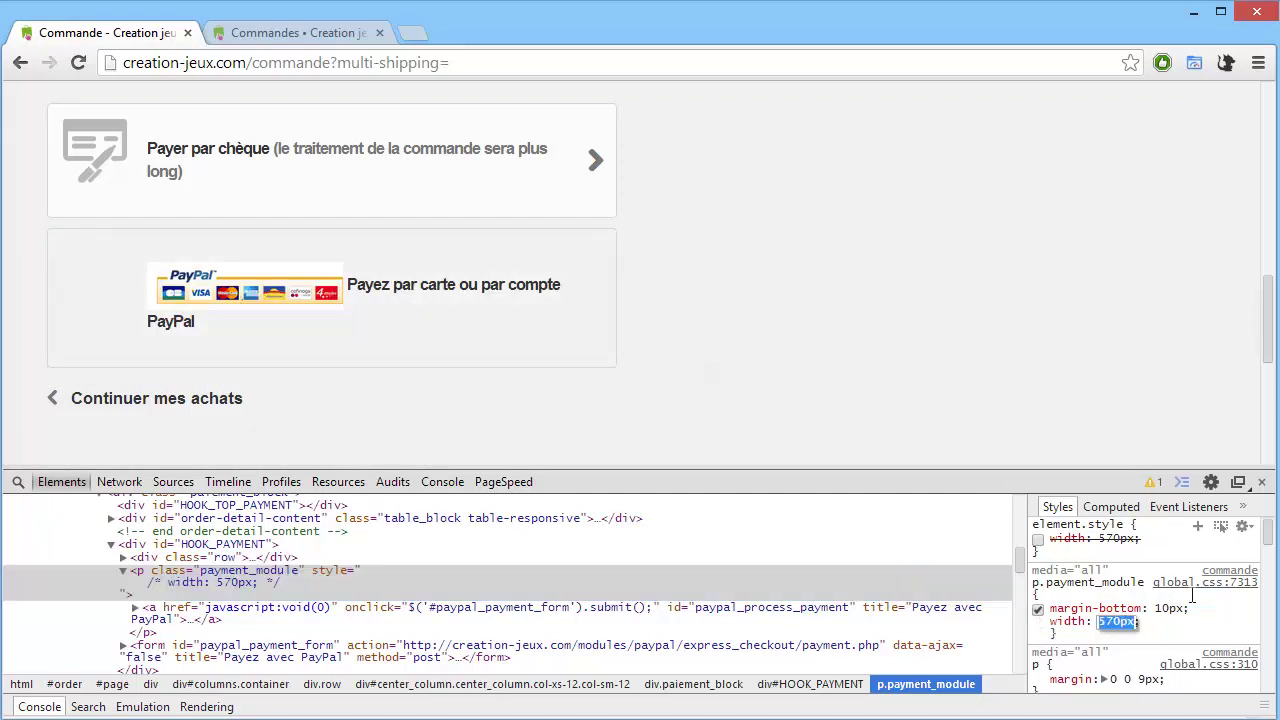
pyautogui.hotkey('shift', 'Up')
pyautogui.hotkey('shift', 'Up')
pyautogui.hotkey('shift', 'Up')
pyautogui.hotkey('shift', 'Up')
pyautogui.hotkey('shift', 'Up')
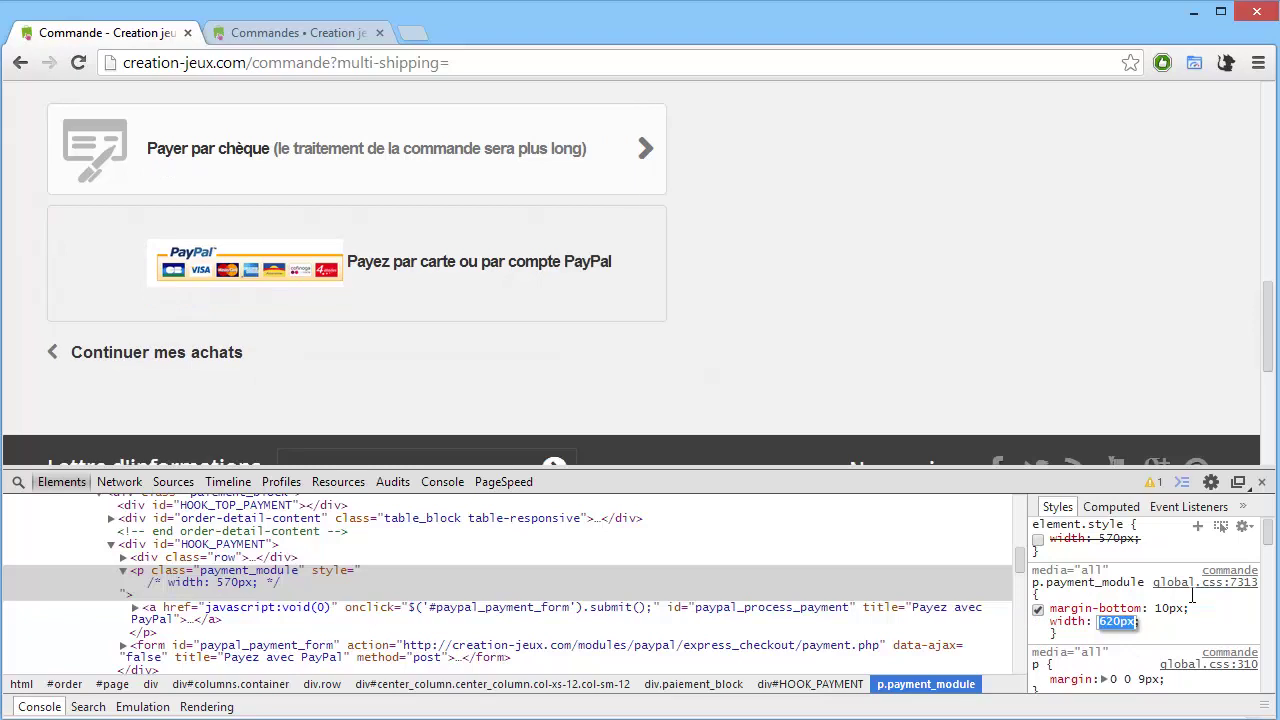
pyautogui.hotkey('shift', 'Up')
pyautogui.hotkey('shift', 'Up')
pyautogui.hotkey('shift', 'Up')
pyautogui.hotkey('shift', 'Up')
pyautogui.hotkey('shift', 'Up')
pyautogui.hotkey('shift', 'Up')
pyautogui.hotkey('shift', 'Up')
pyautogui.hotkey('shift', 'Up')
pyautogui.hotkey('shift', 'Up')
pyautogui.hotkey('shift', 'Up')
pyautogui.hotkey('shift', 'Up')
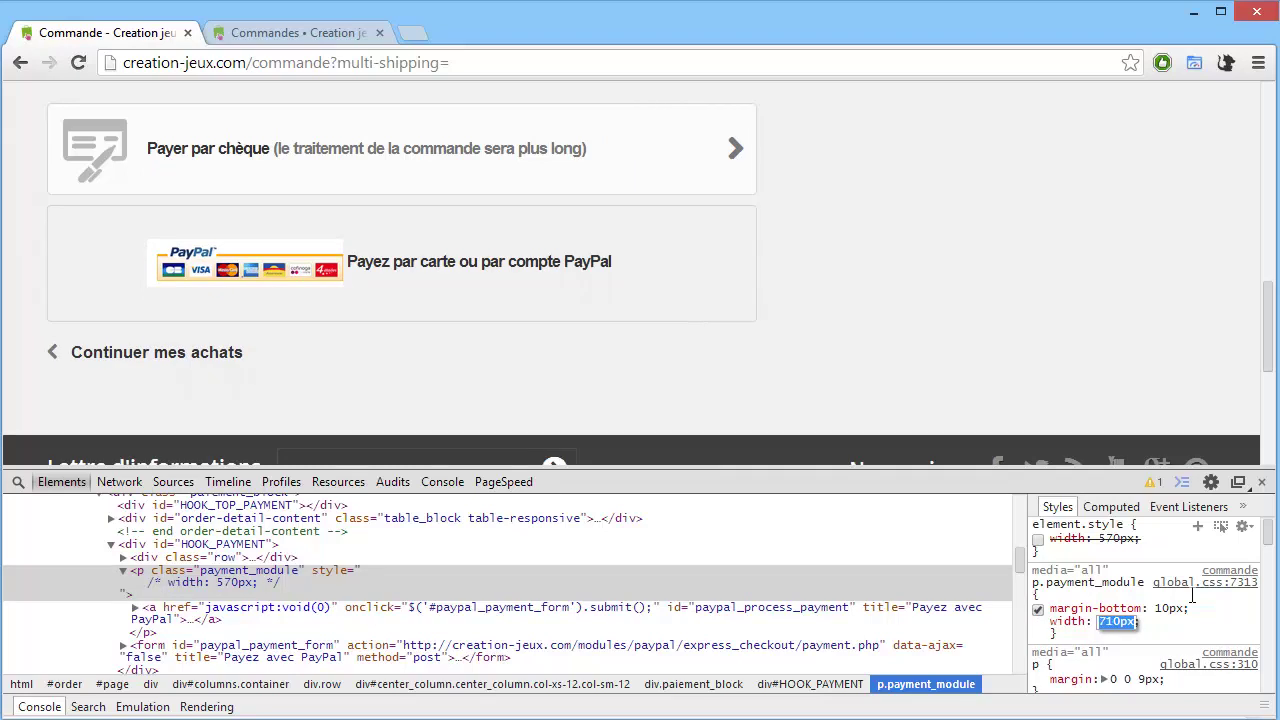
pyautogui.hotkey('shift', 'Down')
pyautogui.hotkey('shift', 'Down')
pyautogui.hotkey('shift', 'Down')
pyautogui.hotkey('shift', 'Down')
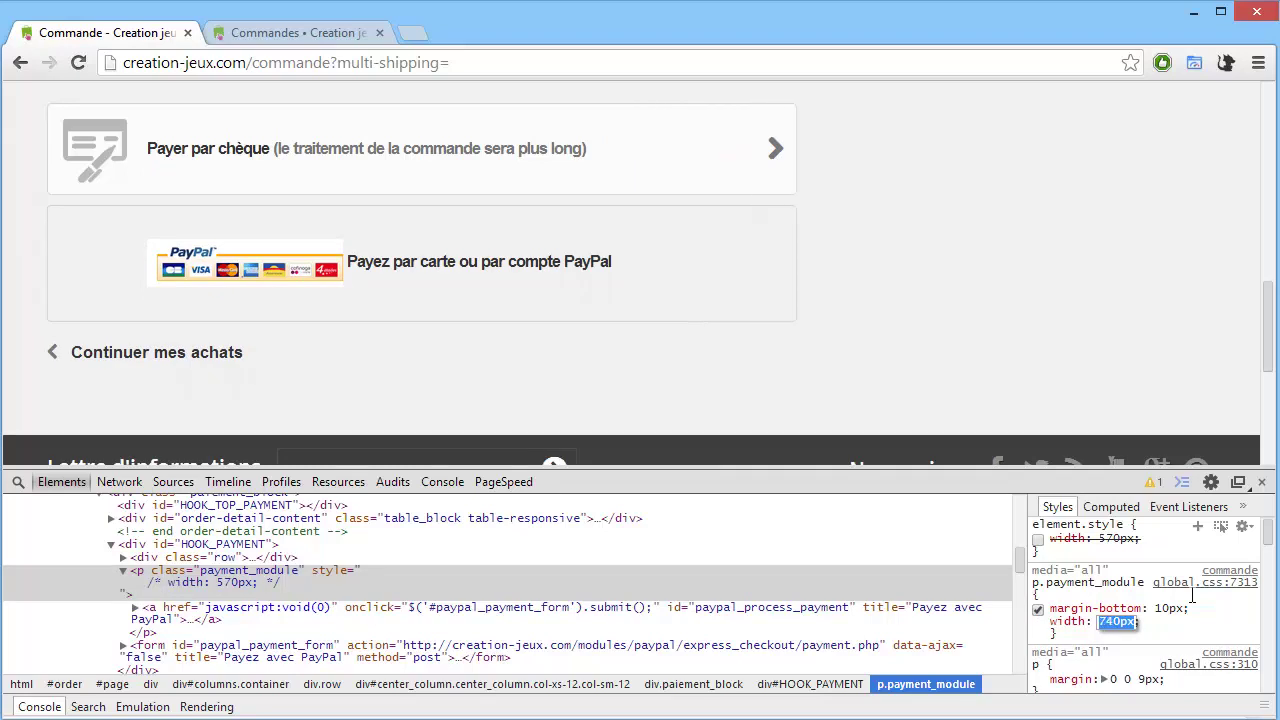
pyautogui.hotkey('shift', 'Down')
pyautogui.hotkey('shift', 'Down')
pyautogui.hotkey('shift', 'Down')
pyautogui.hotkey('shift', 'Down')
pyautogui.hotkey('shift', 'Down')
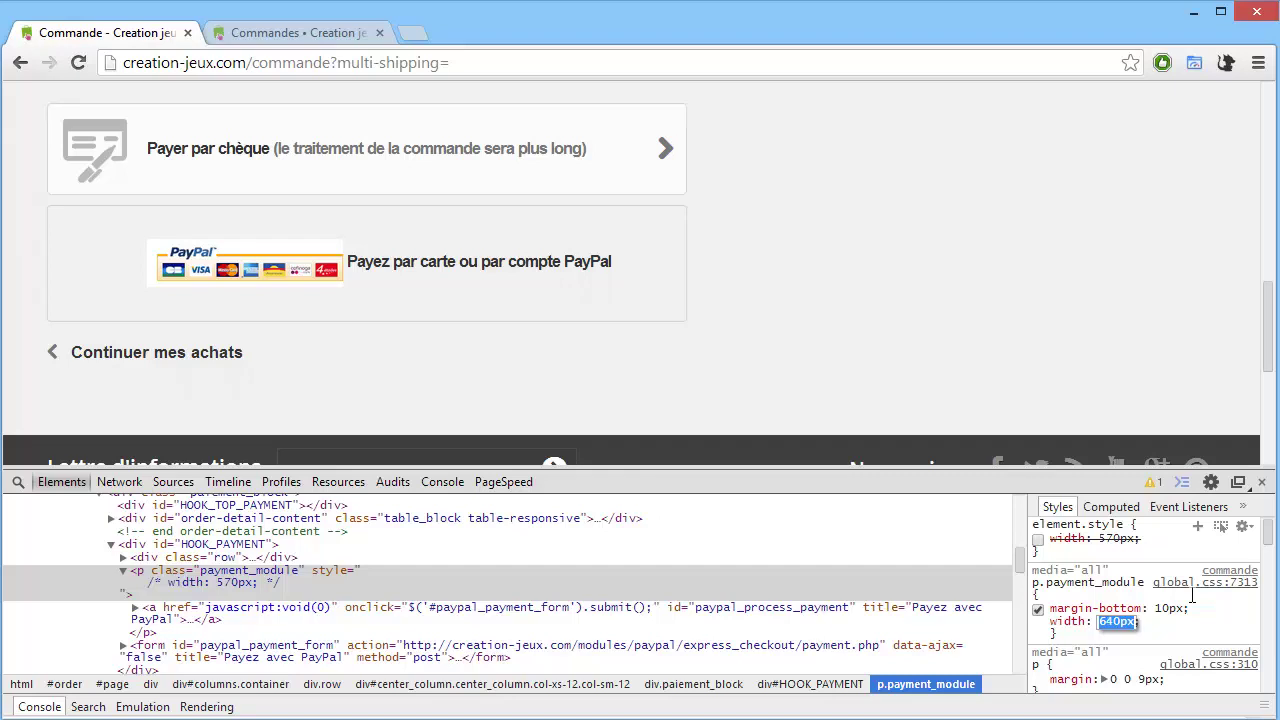
pyautogui.hotkey('shift', 'Up')
pyautogui.hotkey('shift', 'Up')
pyautogui.hotkey('shift', 'Up')
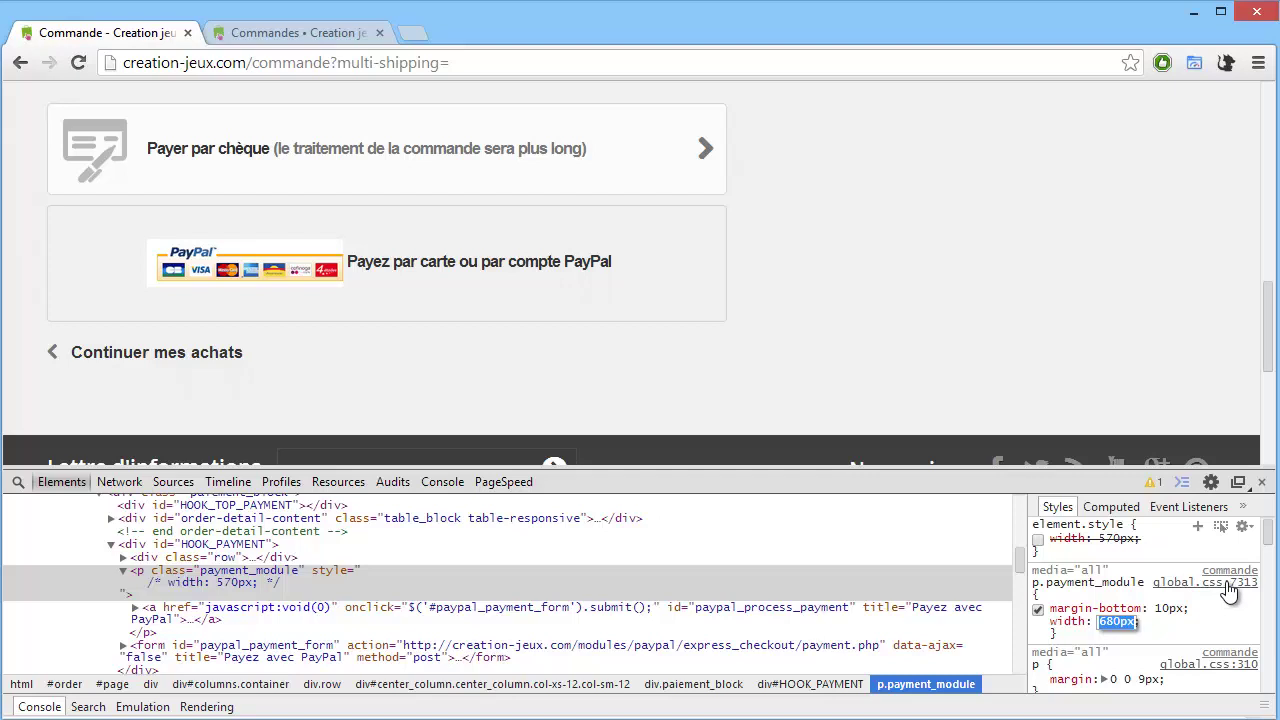
pyautogui.press('Return')
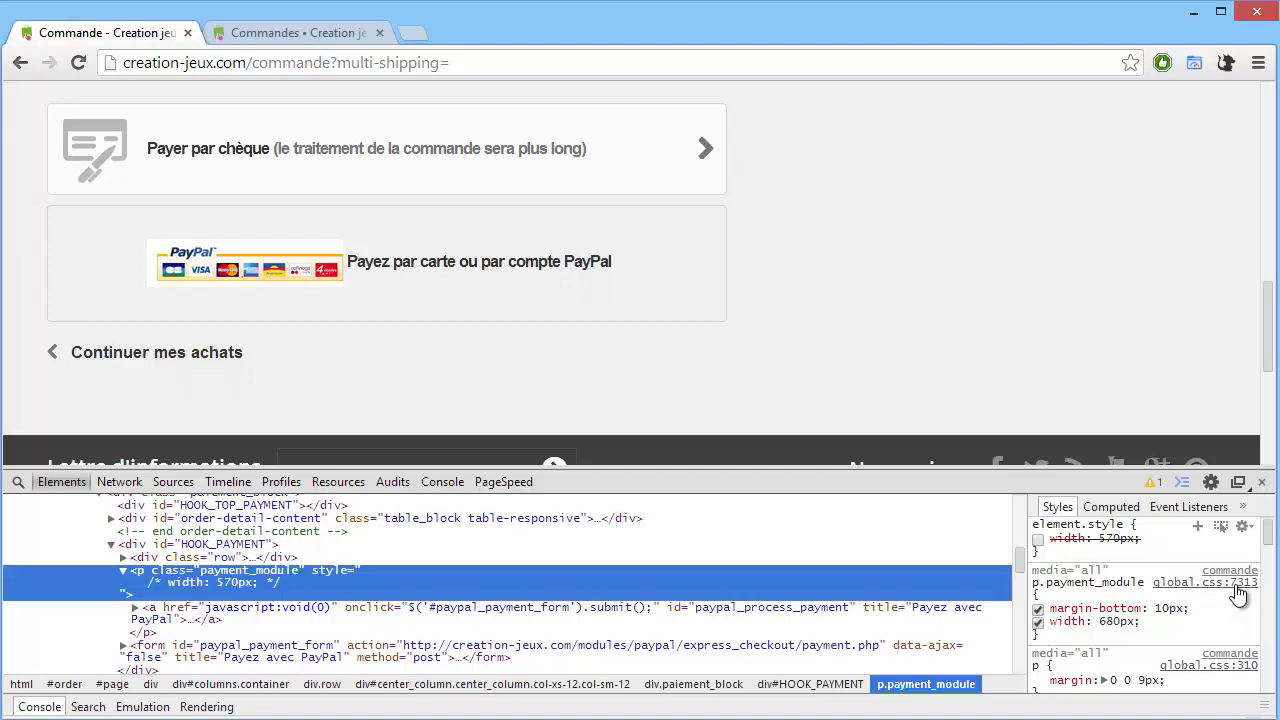
# Open global.css at the p.payment_module rule in Sources, enlarge DevTools, and select the rule.
pyautogui.click(1236, 582)
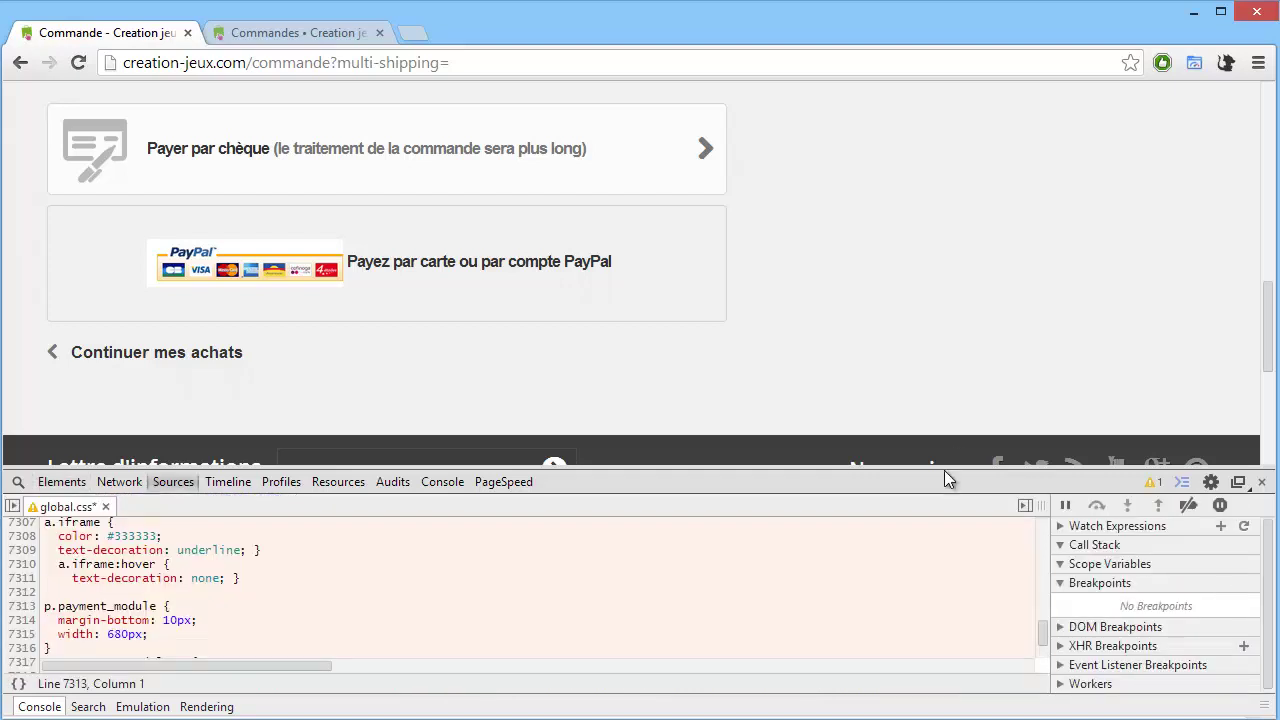
pyautogui.moveTo(946, 472); pyautogui.dragTo(978, 86)
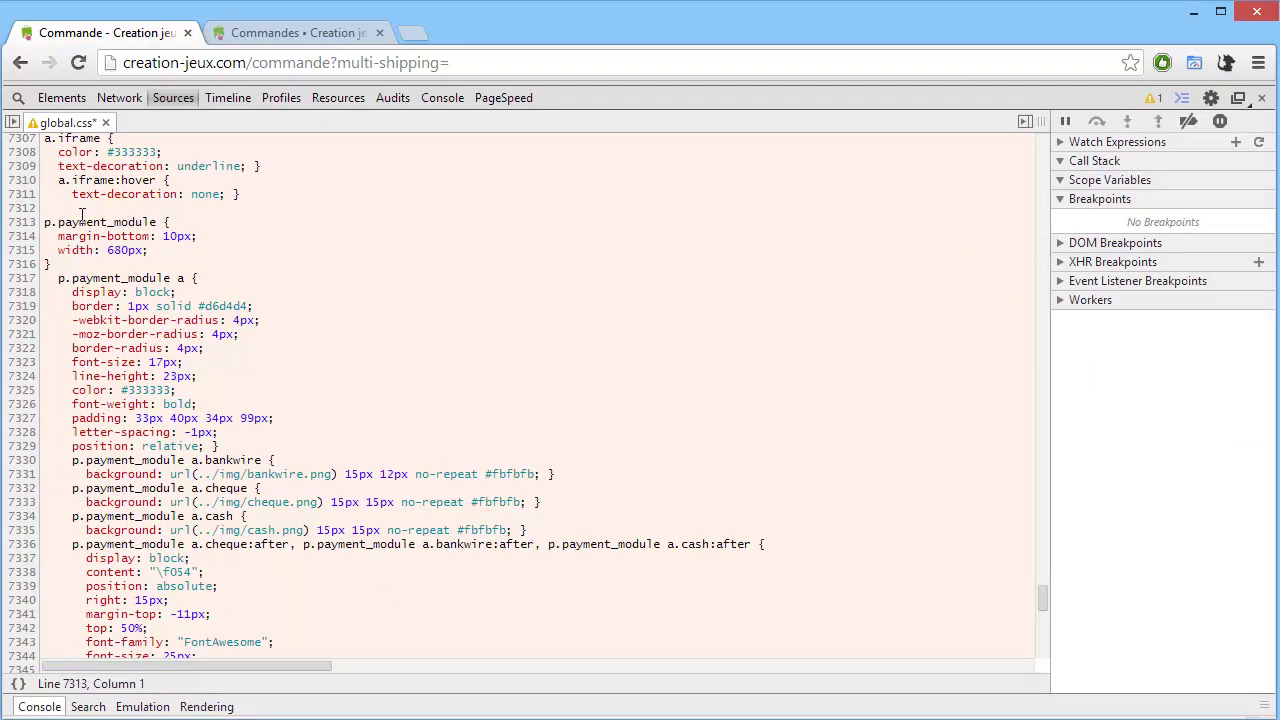
pyautogui.moveTo(82, 222); pyautogui.dragTo(93, 237)
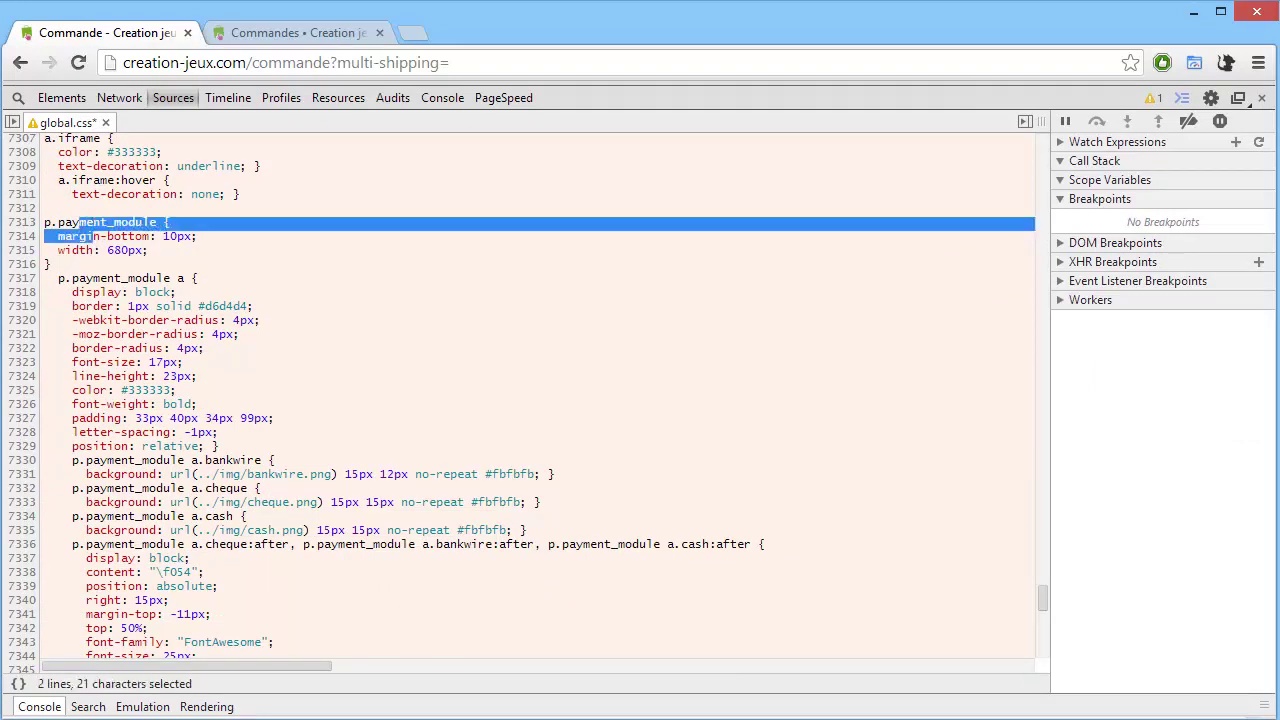
pyautogui.hotkey('alt', 'Tab')
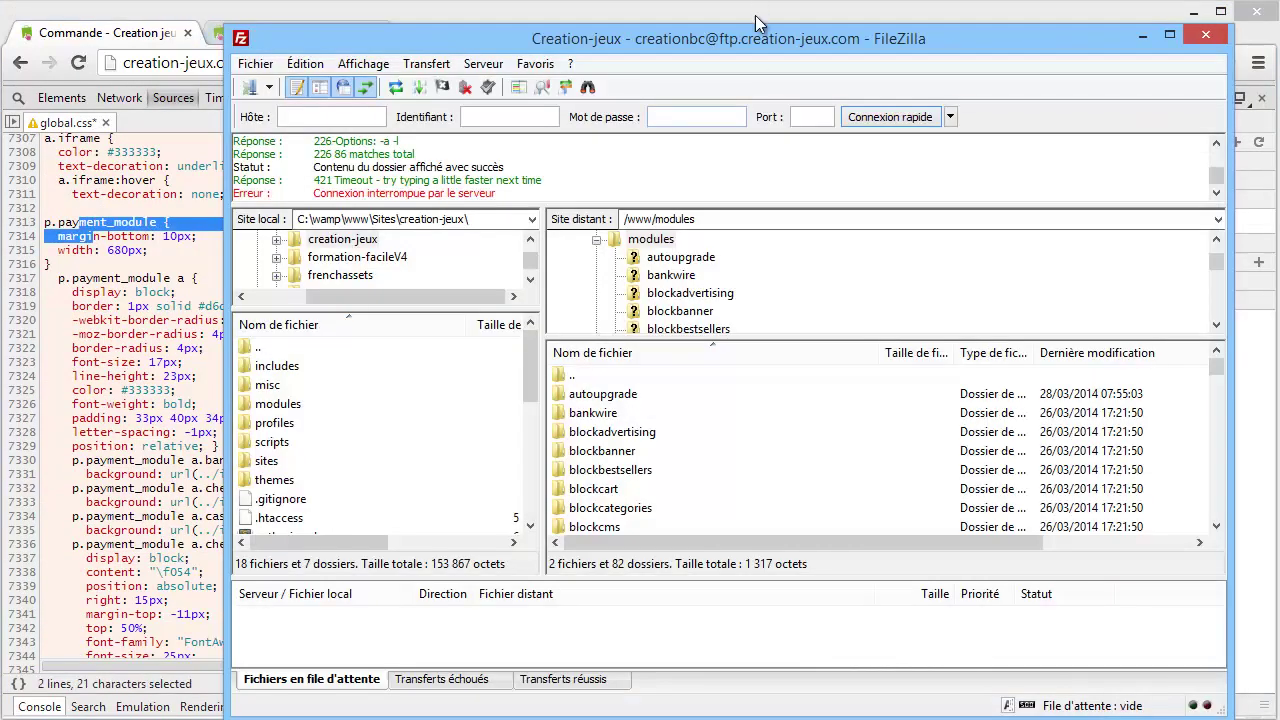
# Browse FileZilla's remote side to /www/themes/default-bootstrap/css and select global.css.
pyautogui.moveTo(756, 36); pyautogui.dragTo(793, 31)
pyautogui.doubleClick(566, 377)
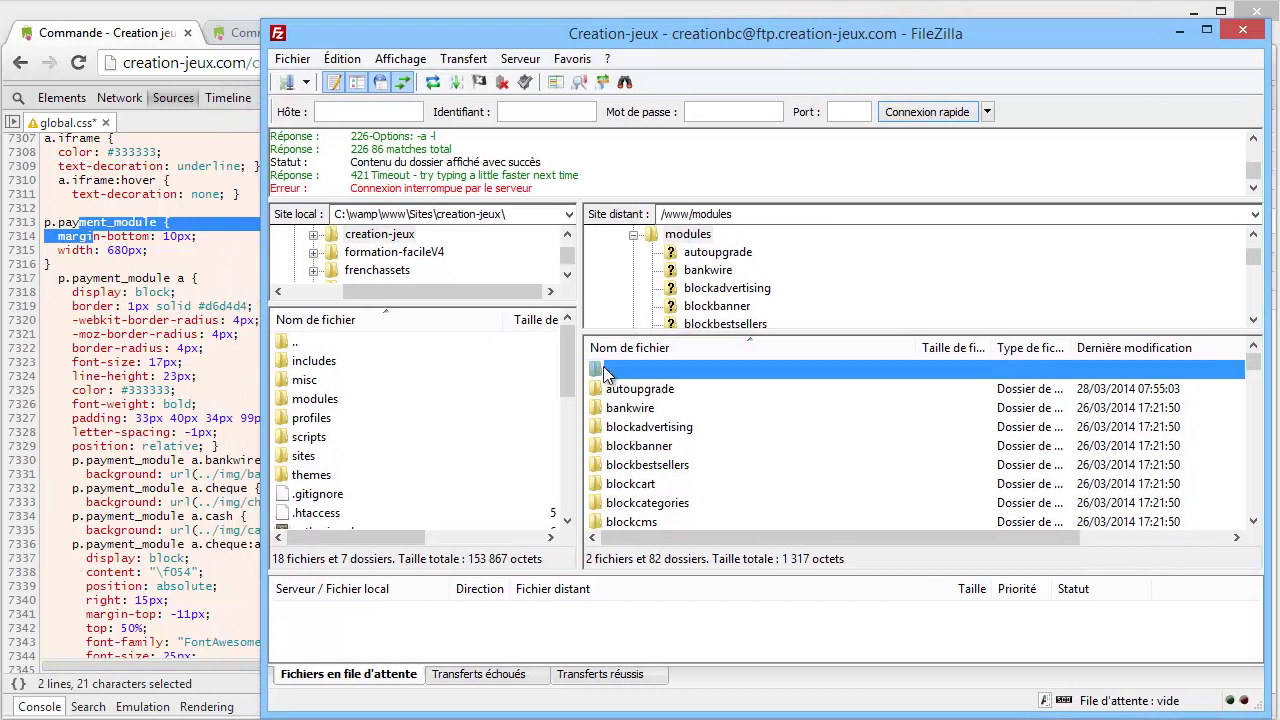
pyautogui.click(654, 522)
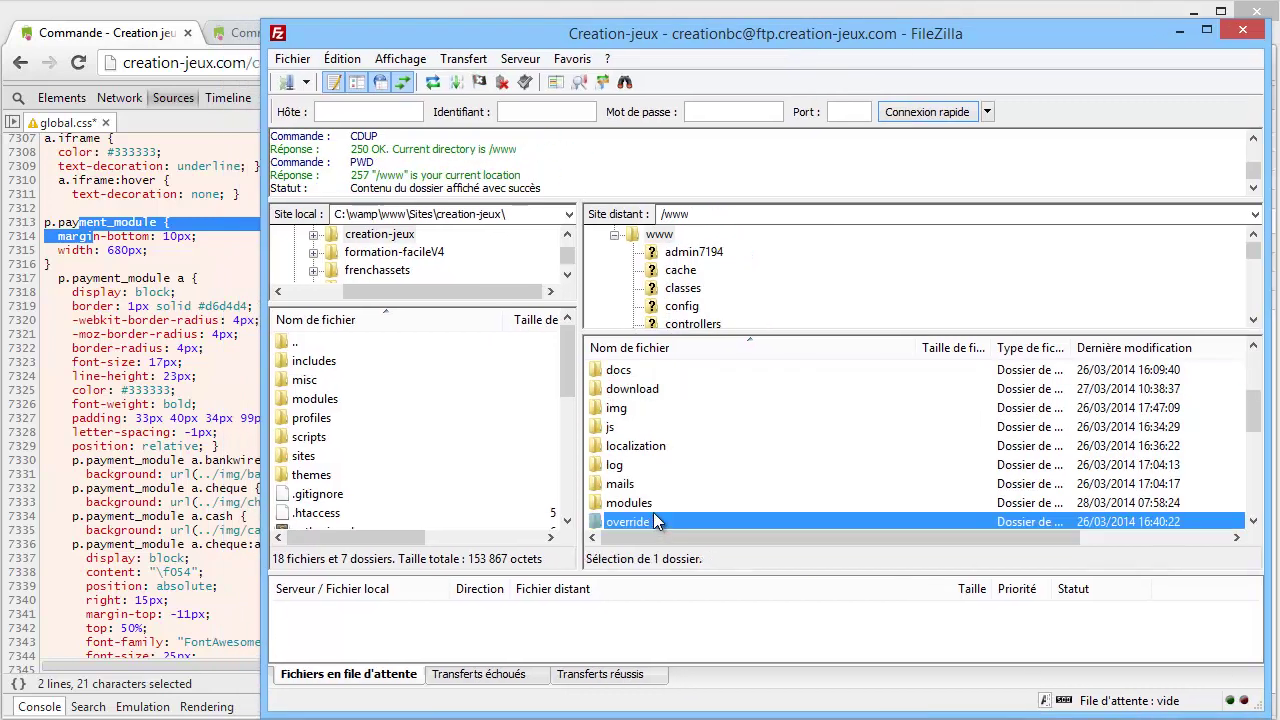
pyautogui.scroll(-1, 648, 511)
pyautogui.doubleClick(642, 504)
pyautogui.doubleClick(644, 391)
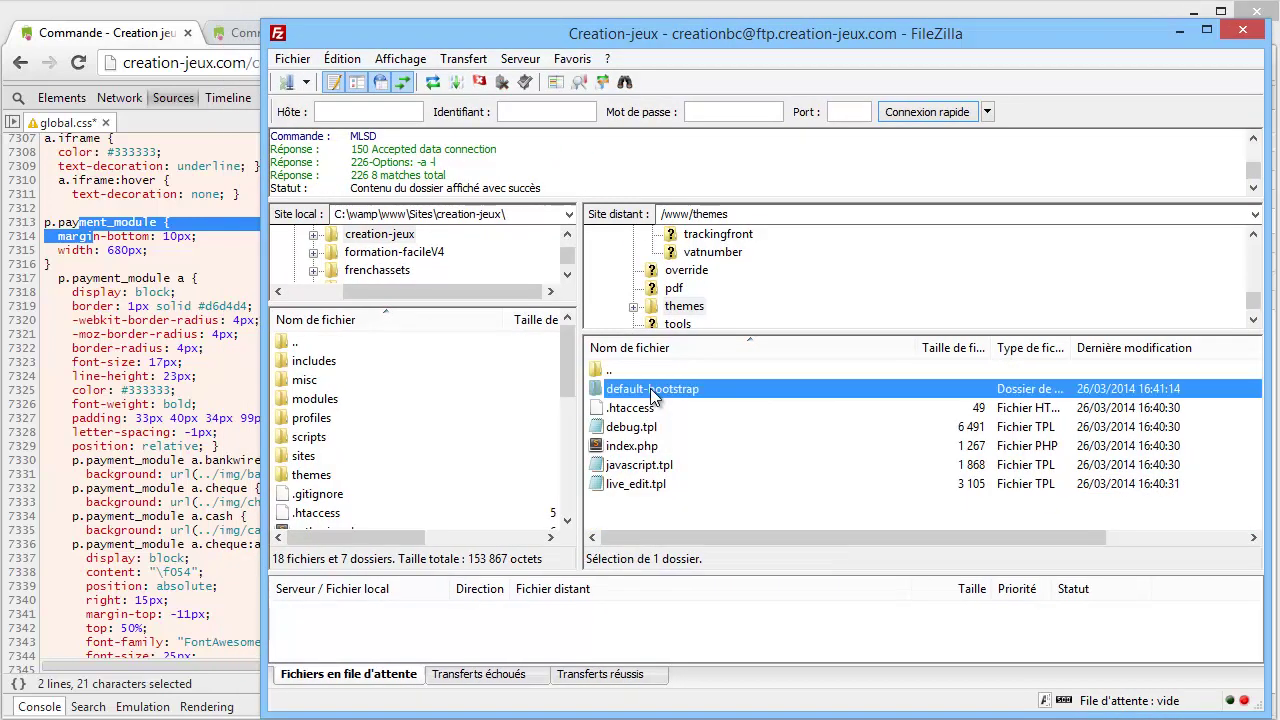
pyautogui.doubleClick(614, 408)
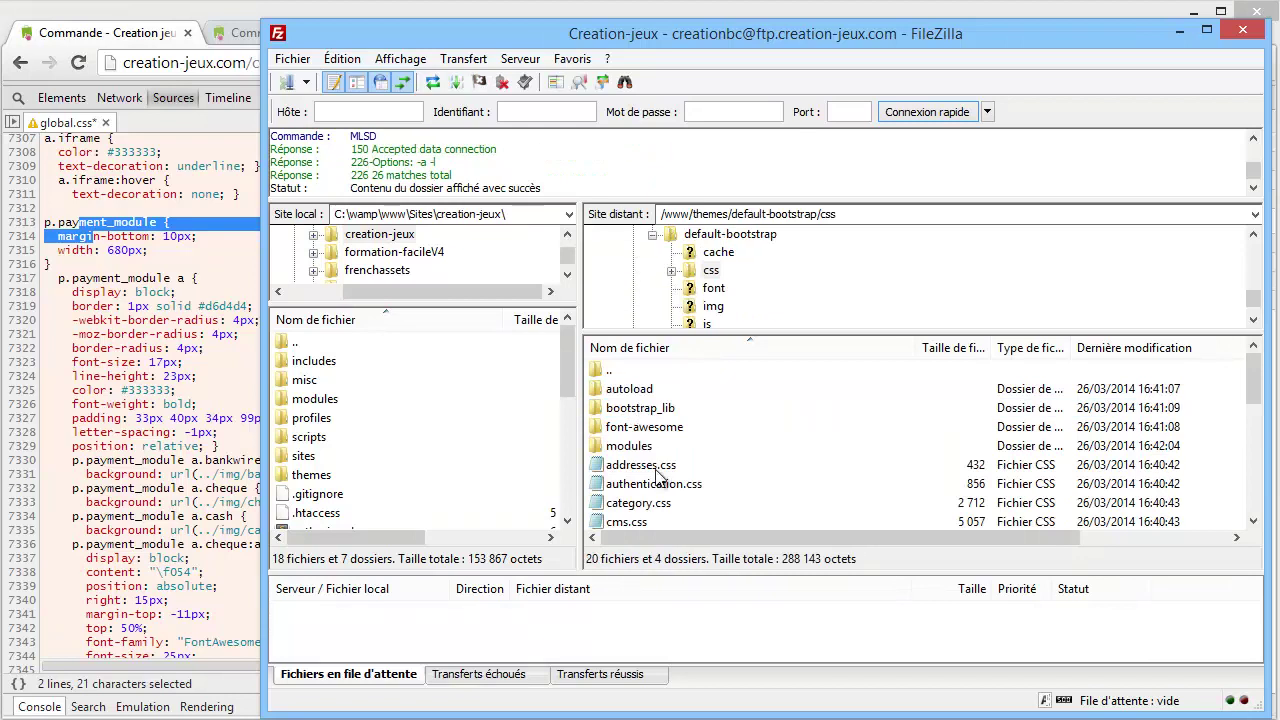
pyautogui.scroll(-2, 660, 480)
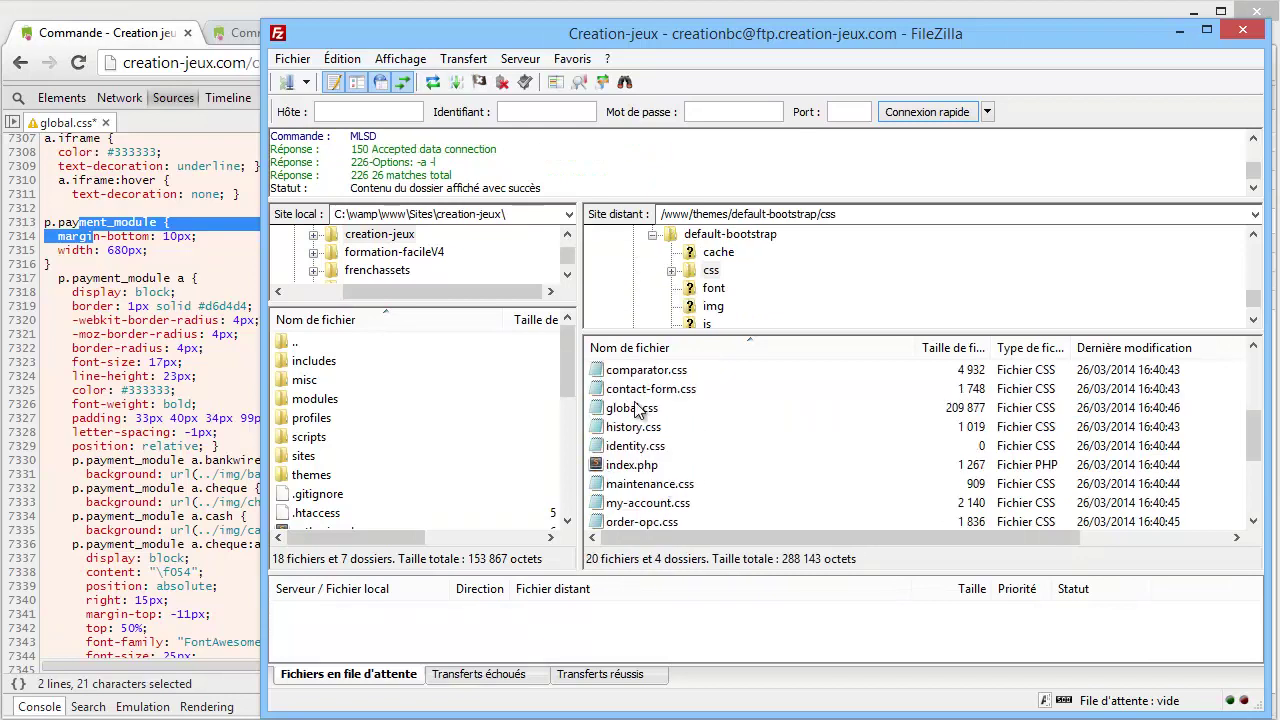
pyautogui.click(637, 410)
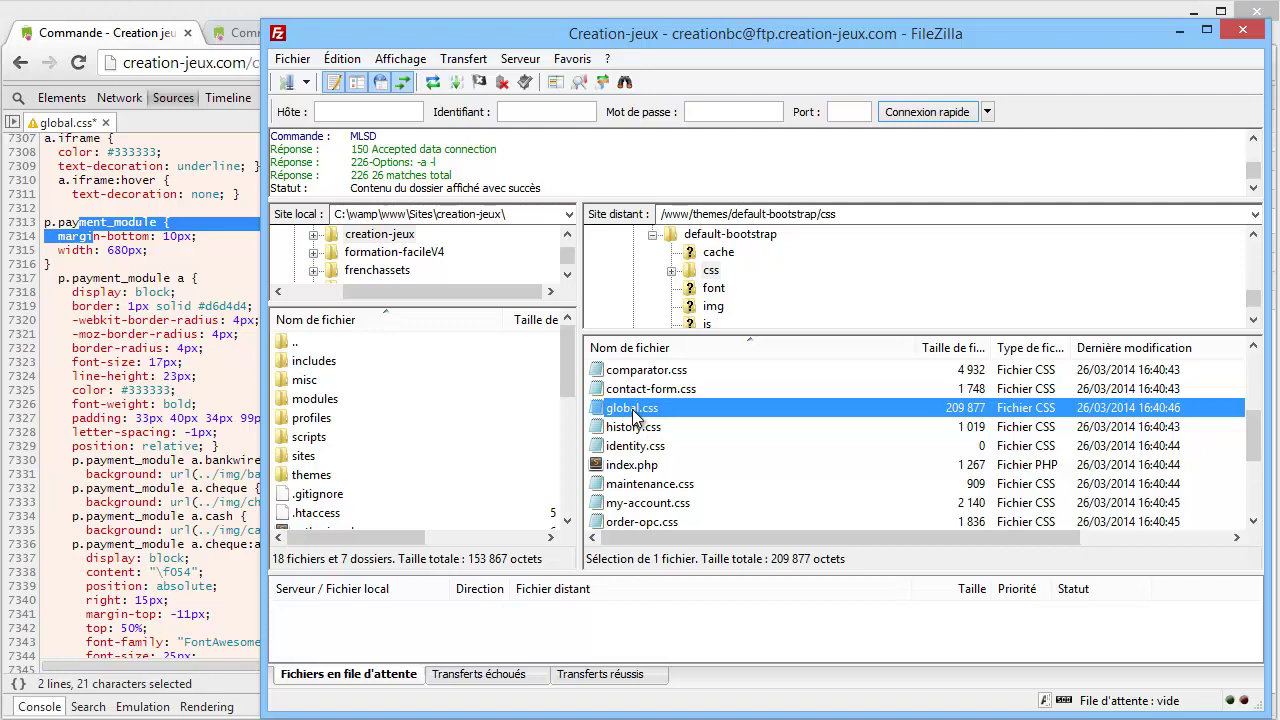
pyautogui.click(204, 284)
pyautogui.scroll(-3, 315, 505)
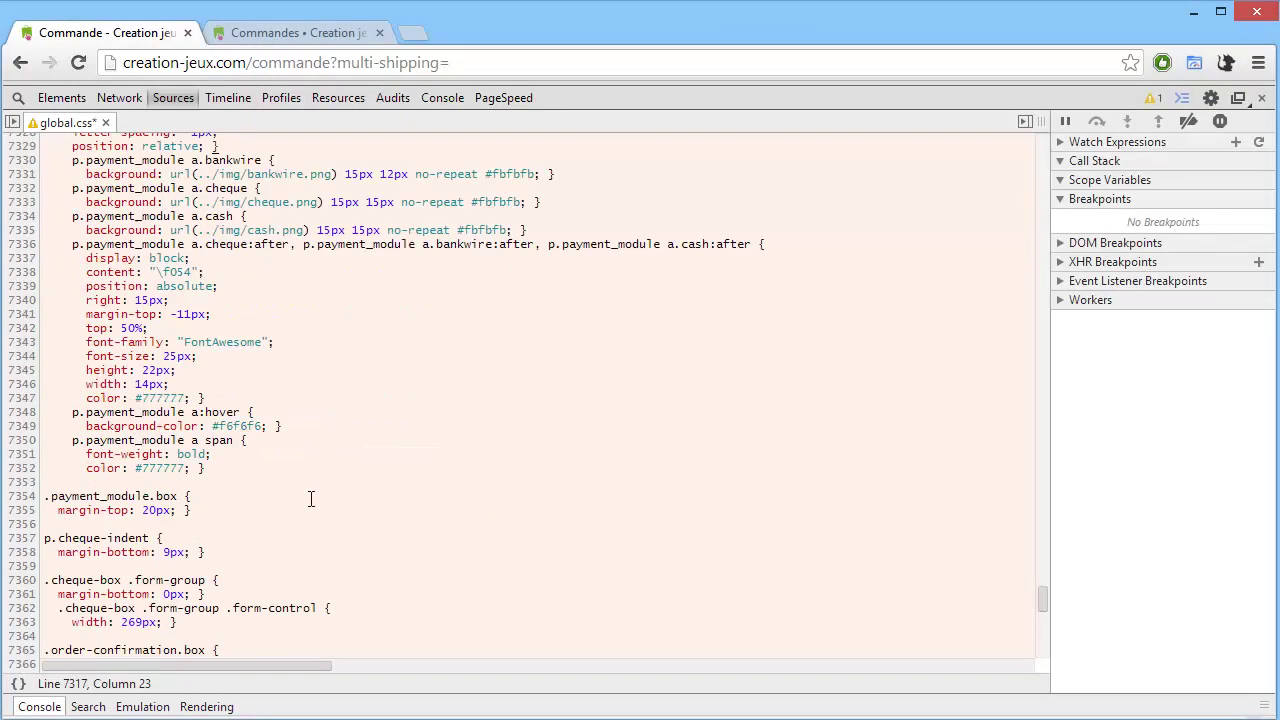
# Close DevTools and review the widened cheque and PayPal boxes for the 19,90 € order.
pyautogui.scroll(4, 309, 500)
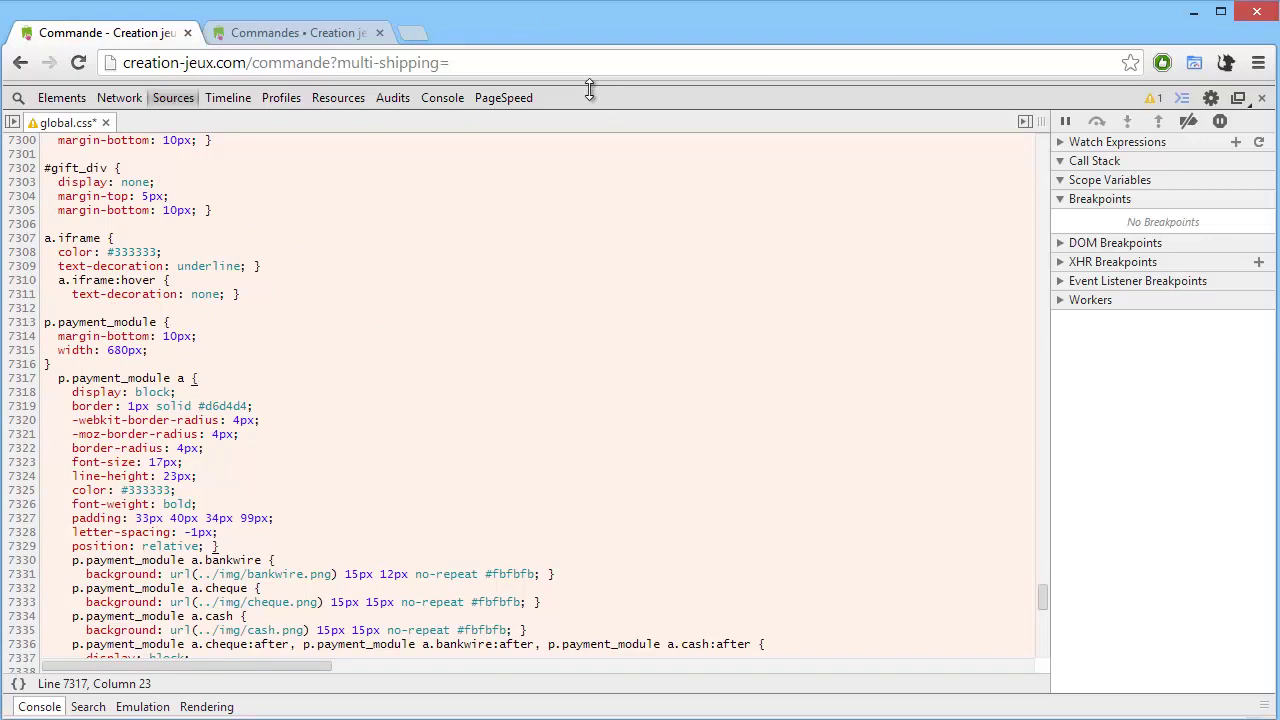
pyautogui.moveTo(592, 84); pyautogui.dragTo(531, 345)
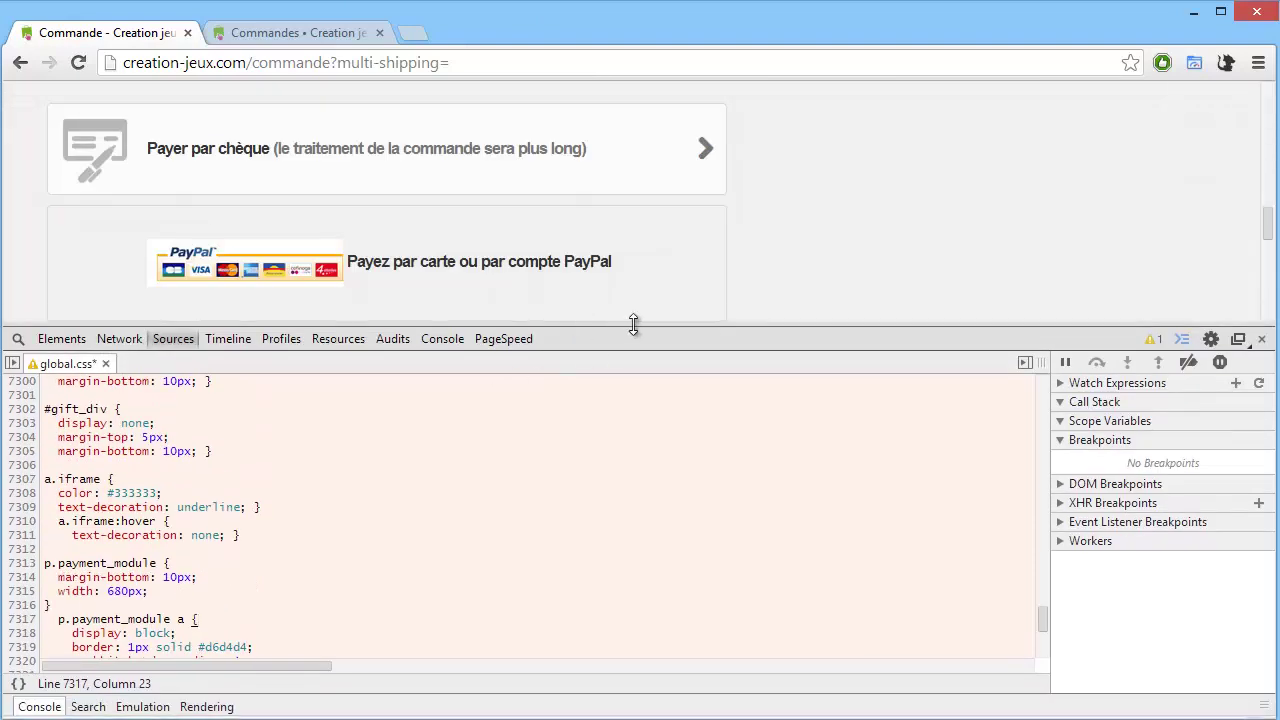
pyautogui.moveTo(634, 331); pyautogui.dragTo(603, 563)
pyautogui.click(1262, 577)
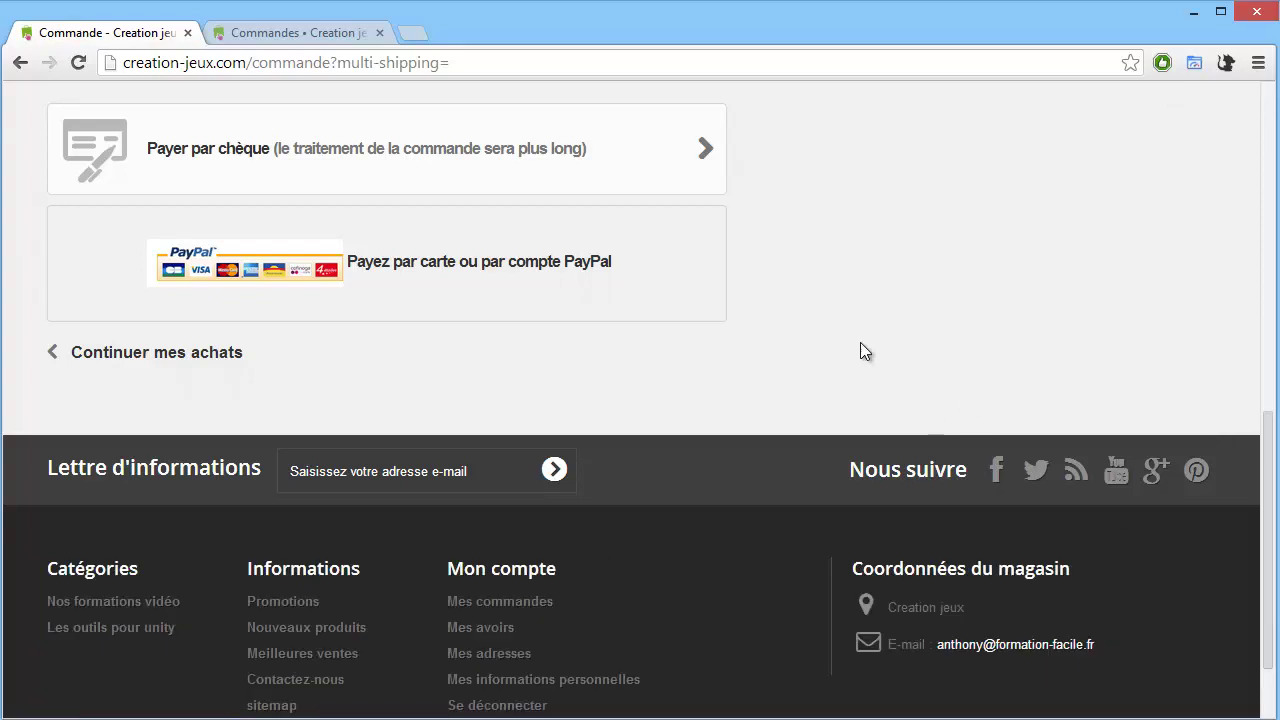
pyautogui.scroll(3, 830, 390)
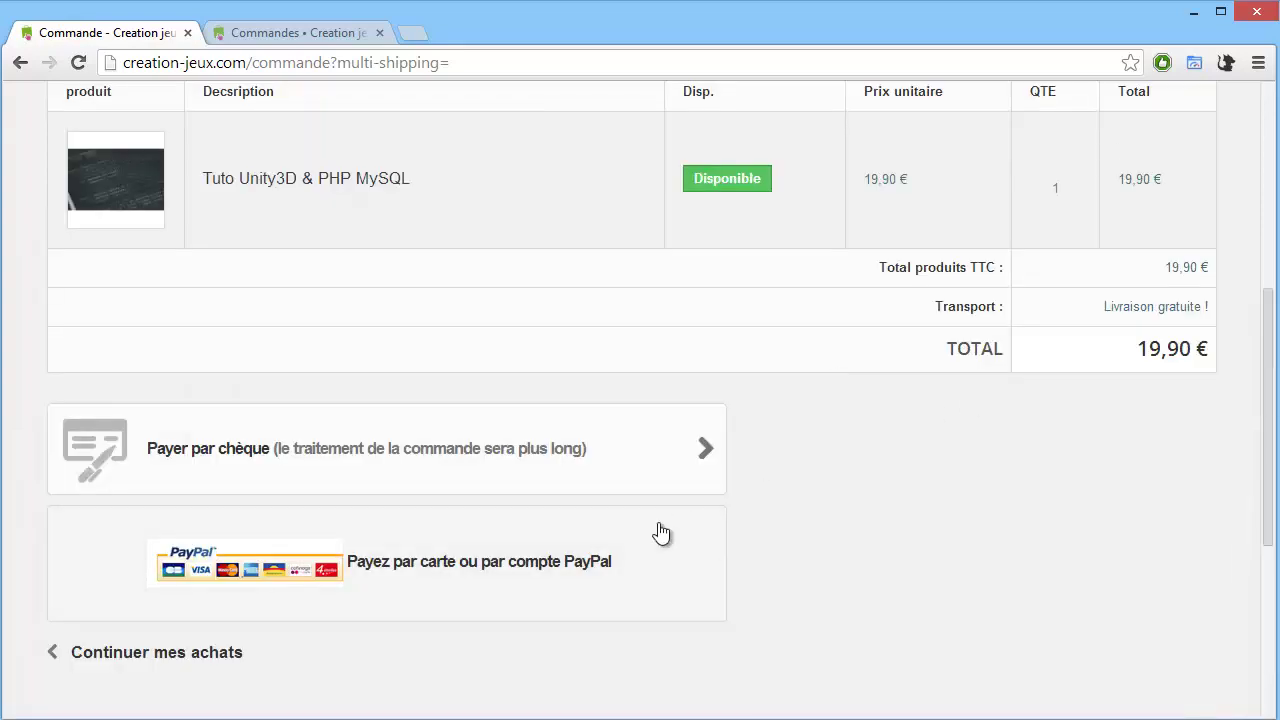
pyautogui.scroll(-2, 646, 583)
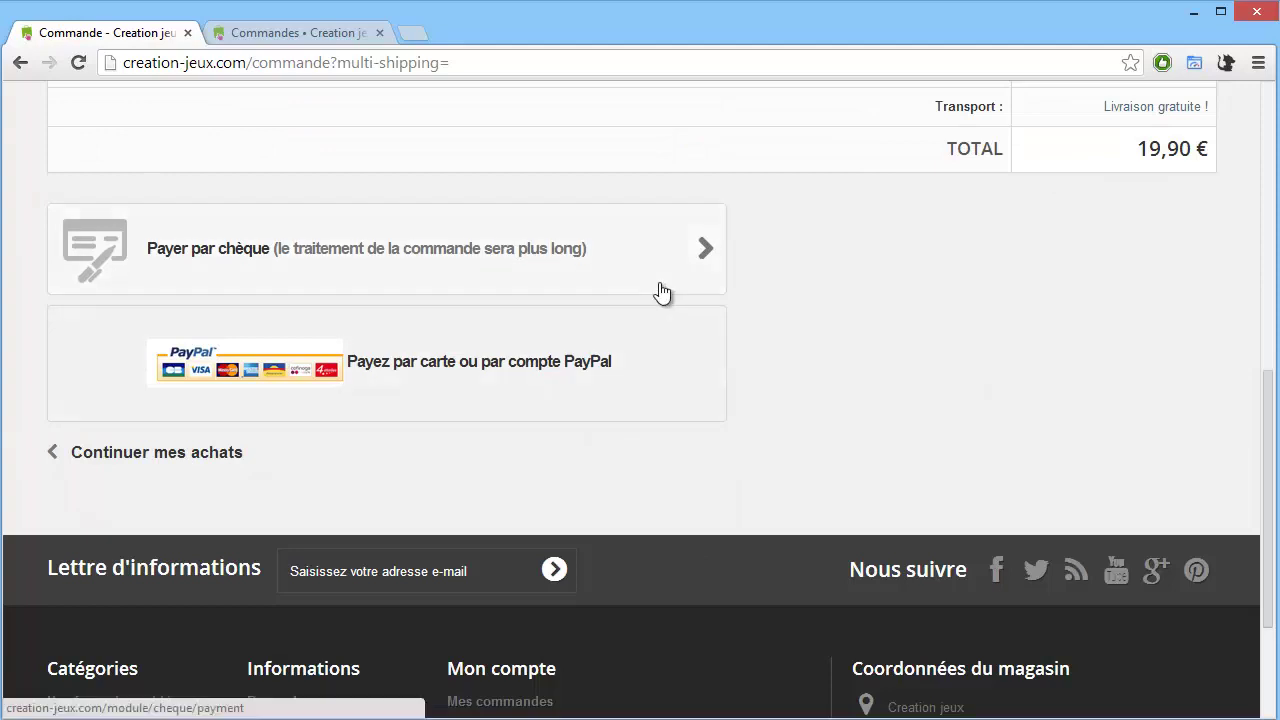
pyautogui.scroll(-1, 783, 437)
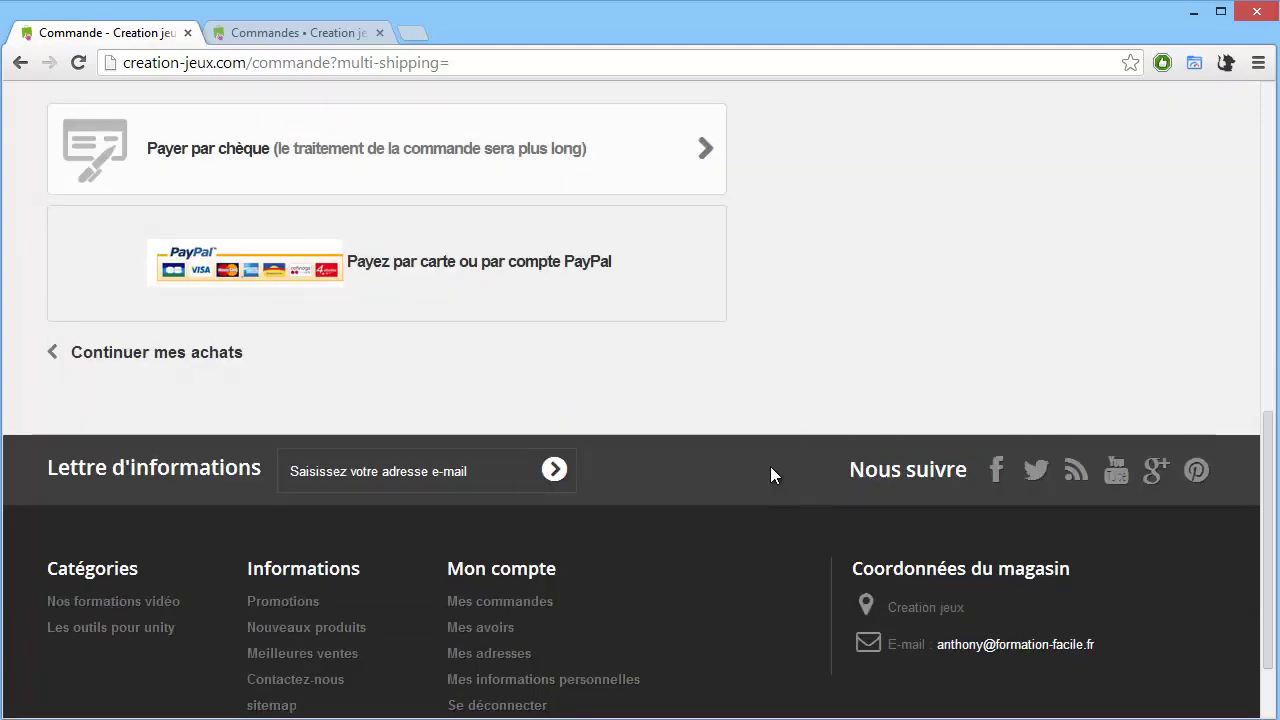
pyautogui.scroll(8, 276, 443)
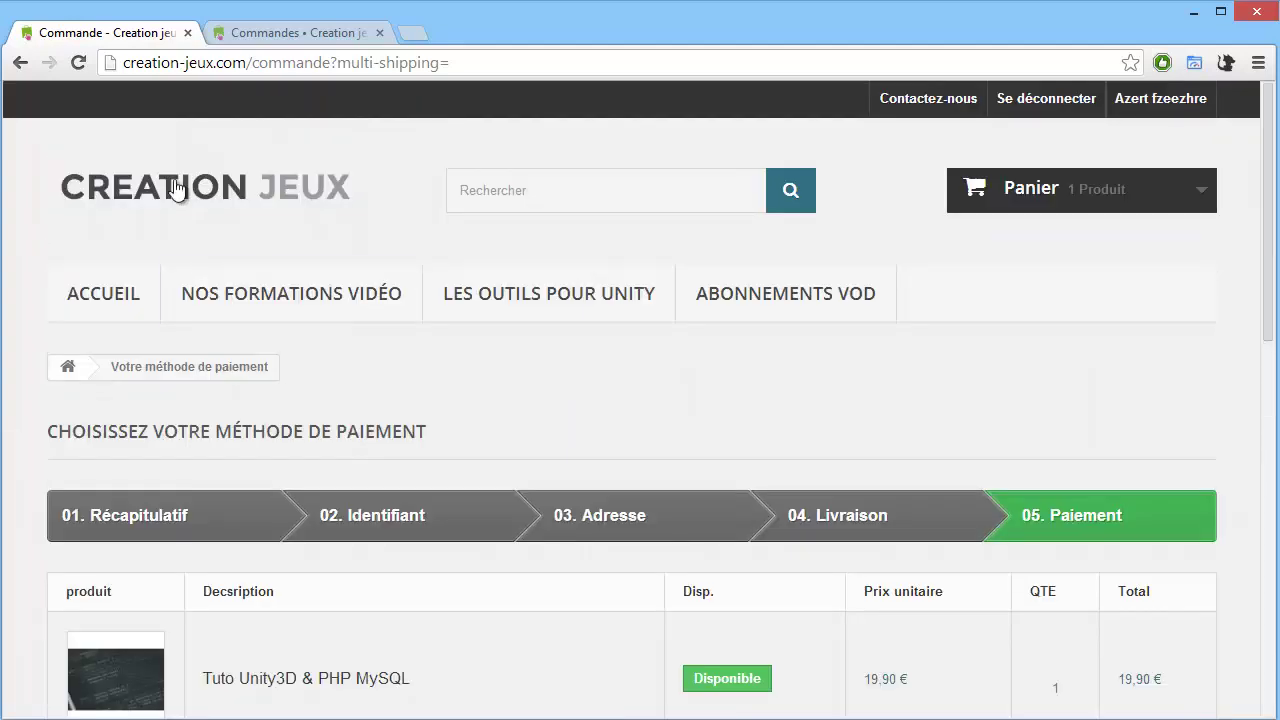
# Return to the storefront via the CREATION JEUX logo and browse new courses like Créer des jeux multijoueurs.
pyautogui.click(200, 185)
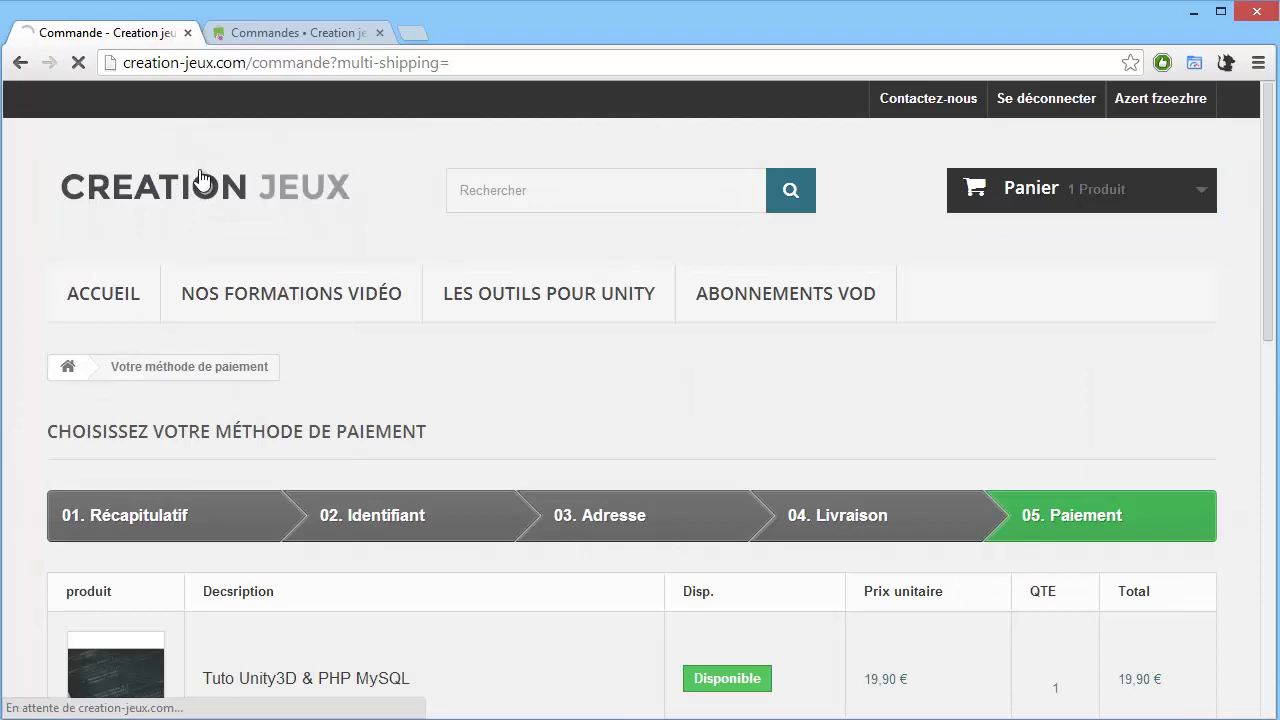
pyautogui.scroll(-6, 480, 309)
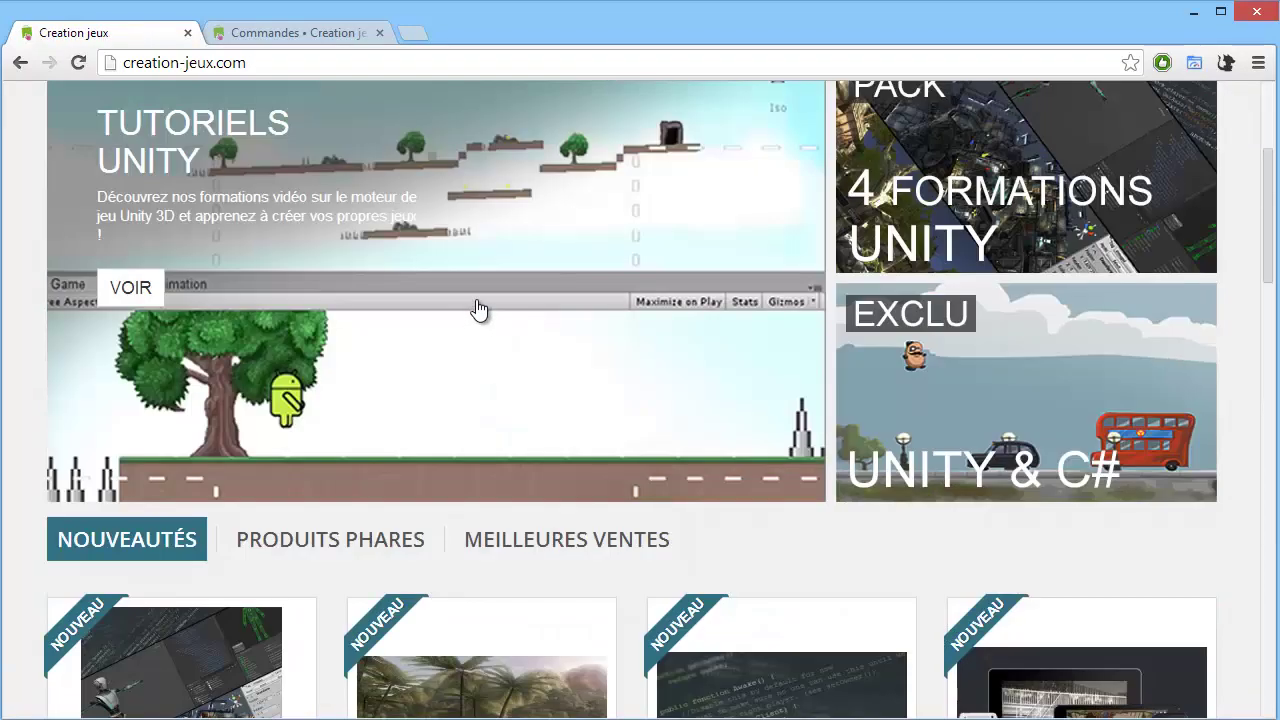
pyautogui.scroll(-15, 476, 306)
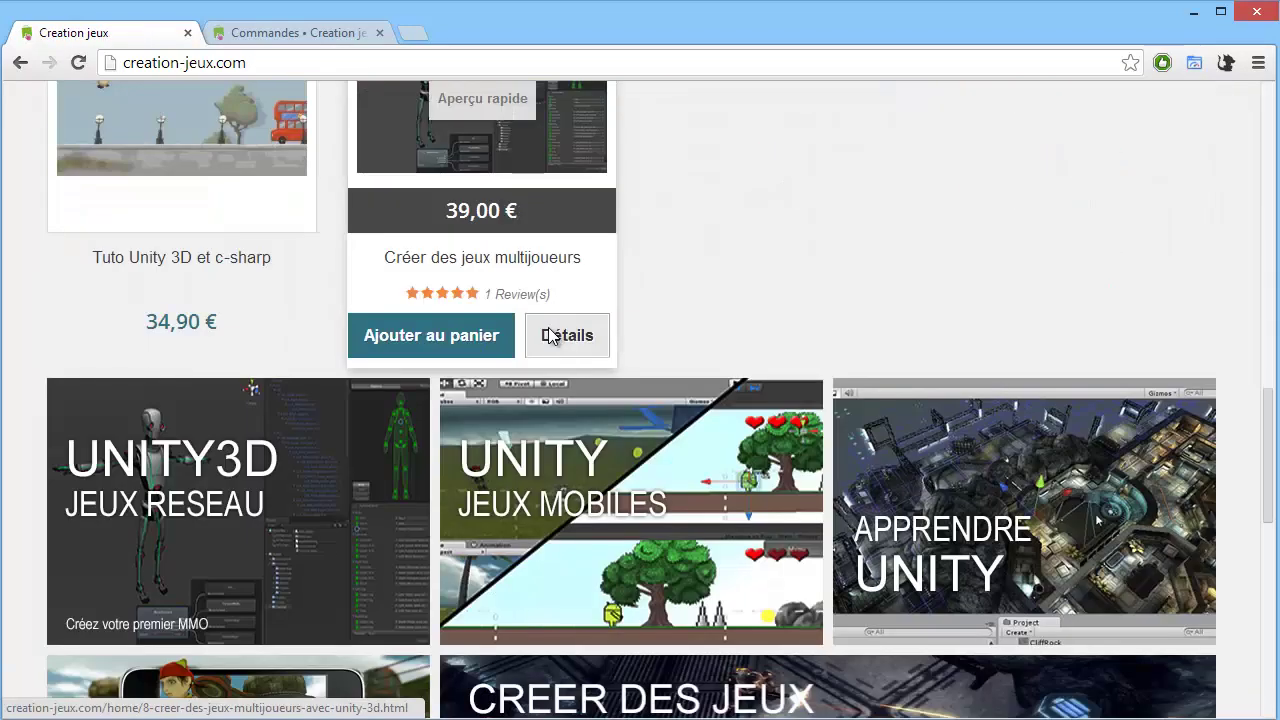
pyautogui.scroll(-1, 550, 352)
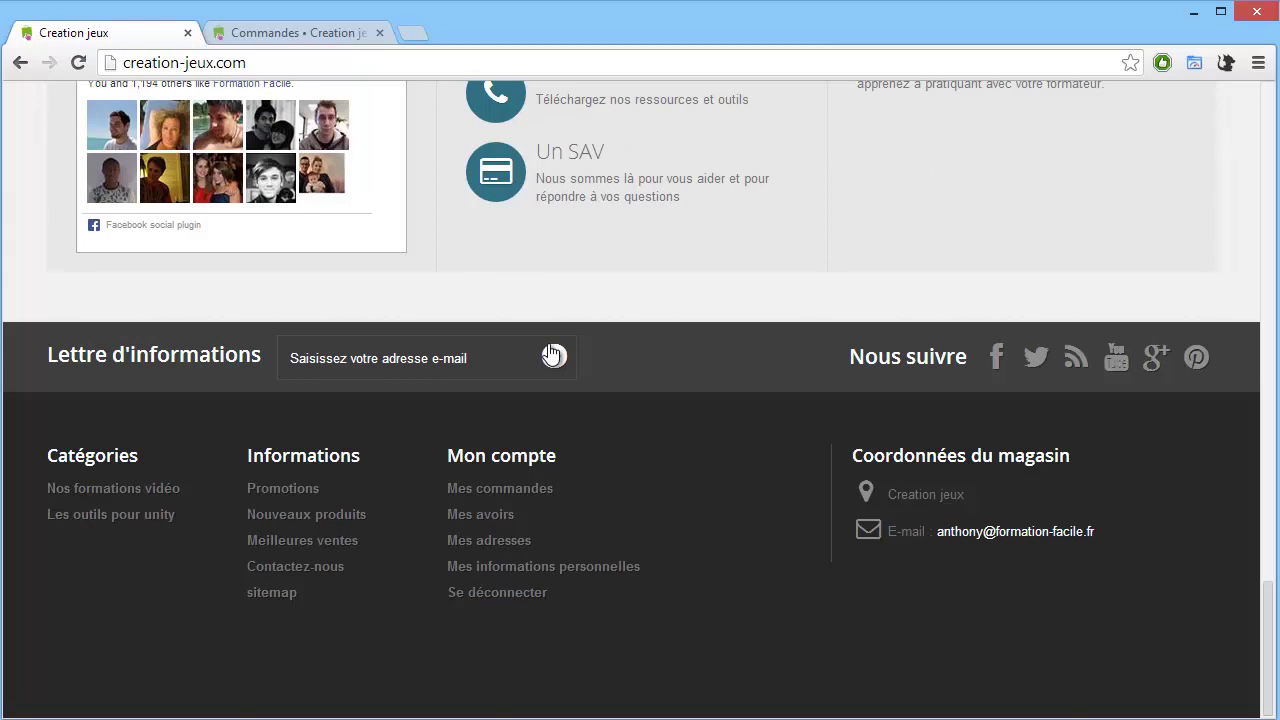
pyautogui.scroll(12, 572, 386)
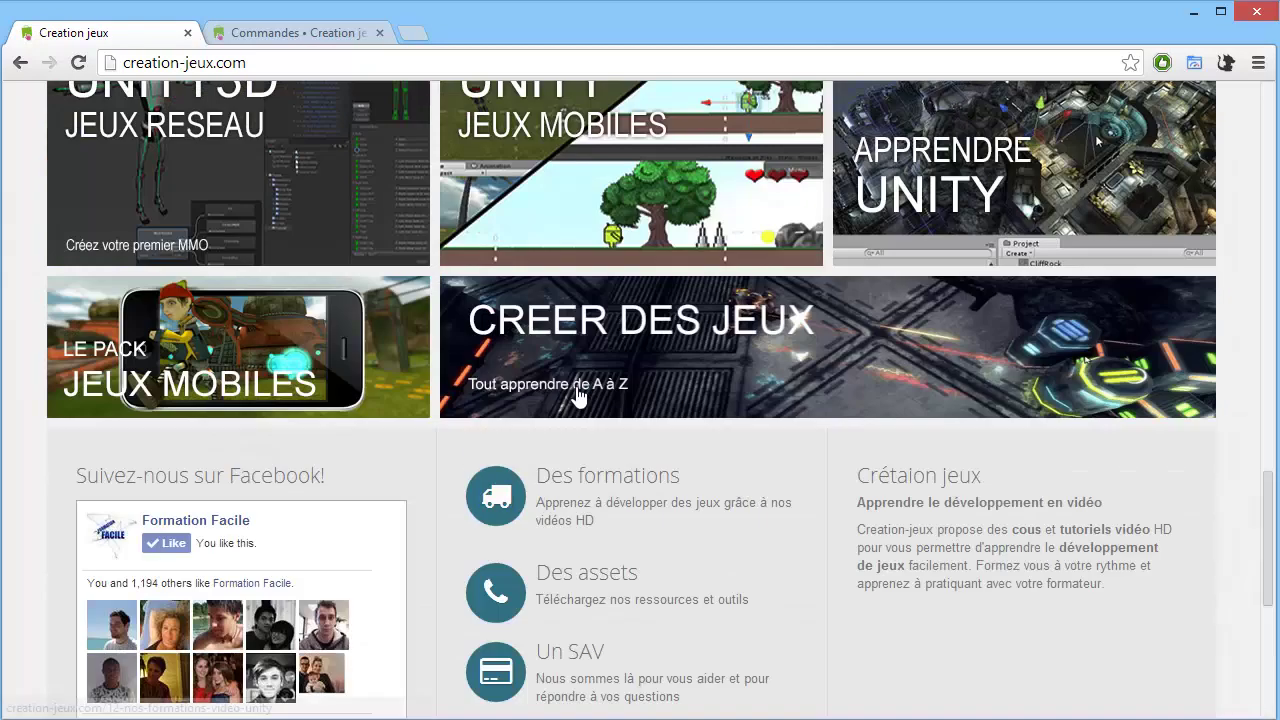
pyautogui.scroll(12, 572, 385)
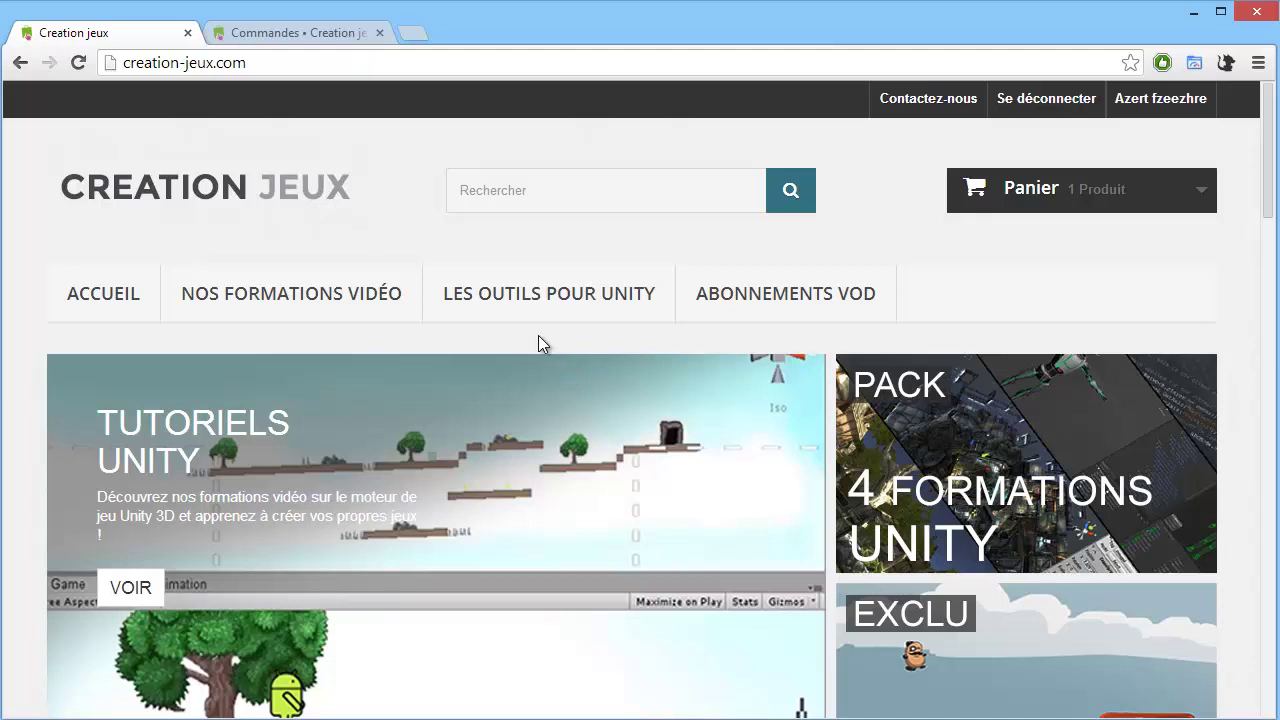
pyautogui.scroll(-10, 489, 366)
pyautogui.scroll(-6, 478, 372)
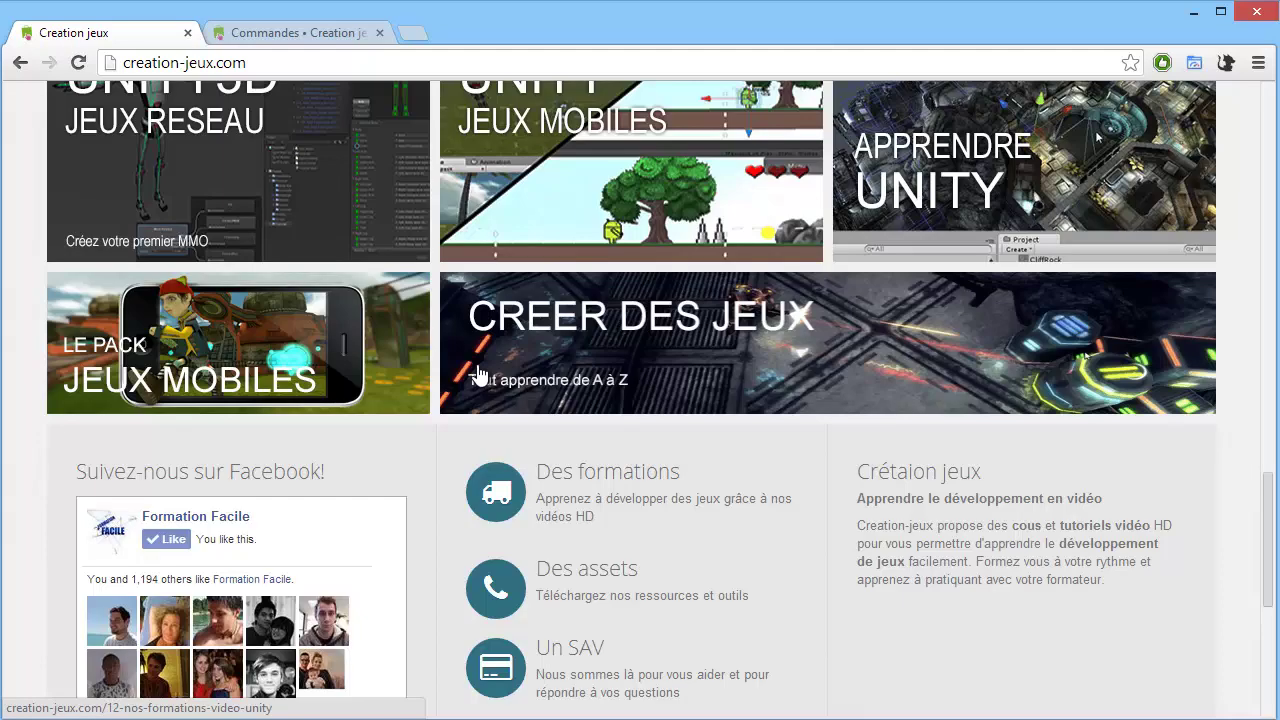
pyautogui.scroll(8, 482, 369)
pyautogui.scroll(2, 541, 370)
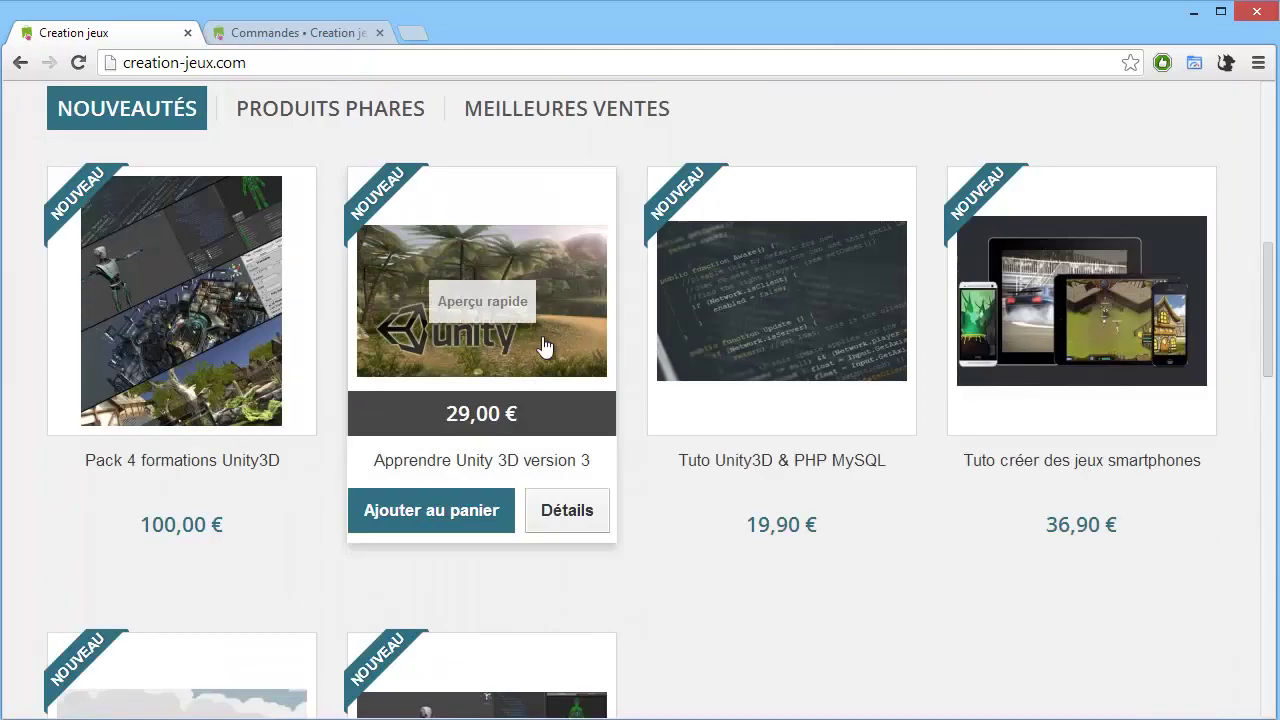
pyautogui.scroll(-4, 620, 400)
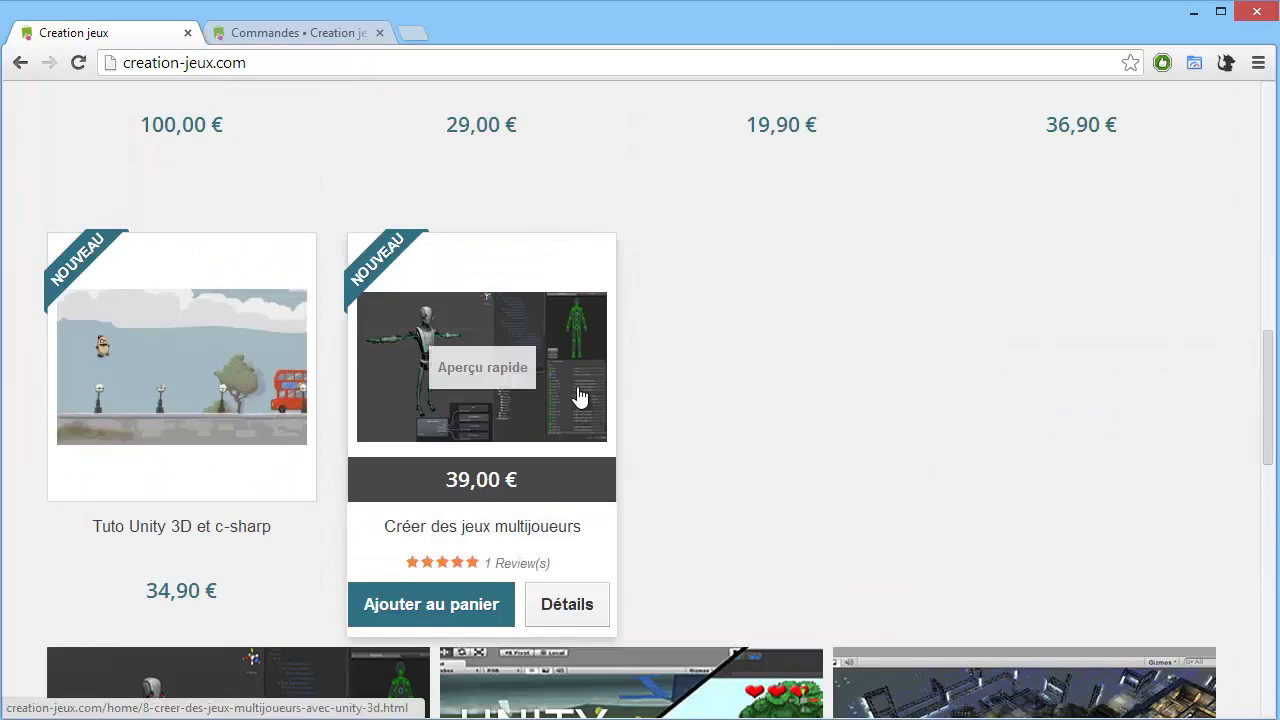